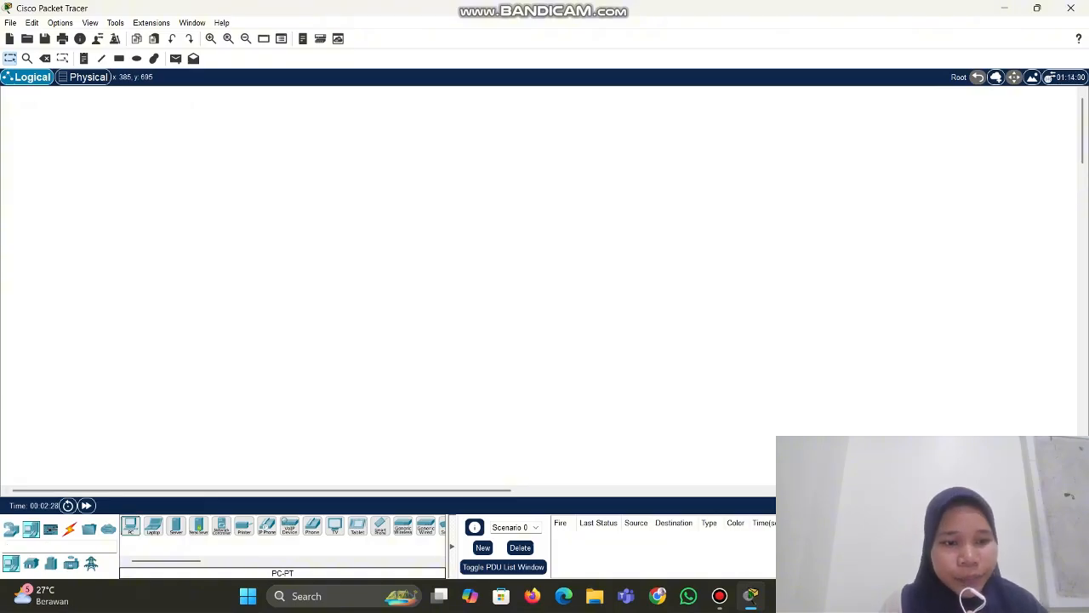
Place two generic PCs, PC0 and PC1, one above the other
left_click(130, 525)
left_click(201, 251)
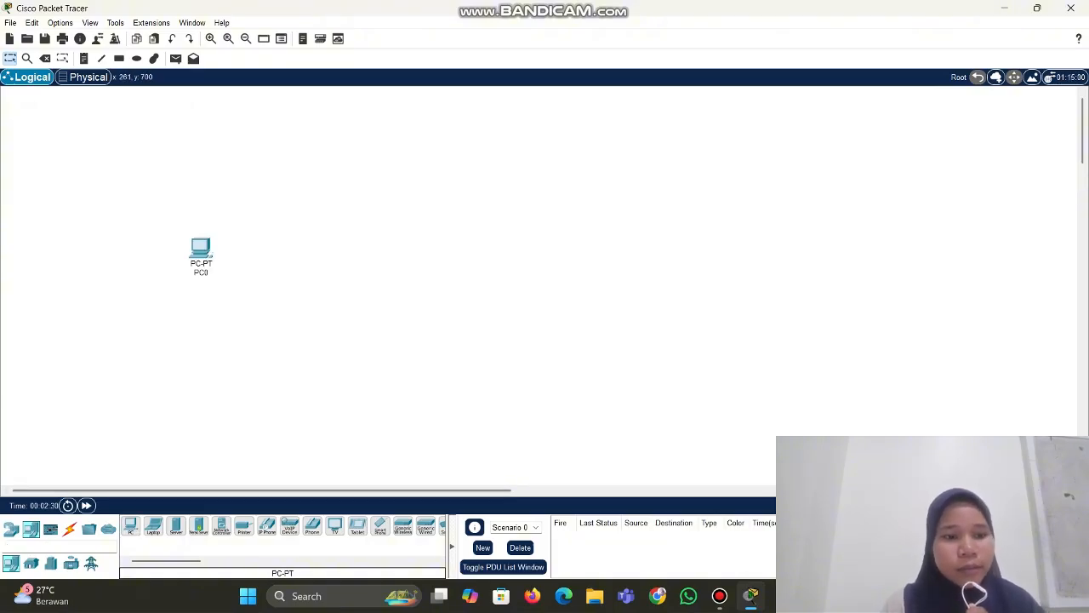
left_click(205, 334)
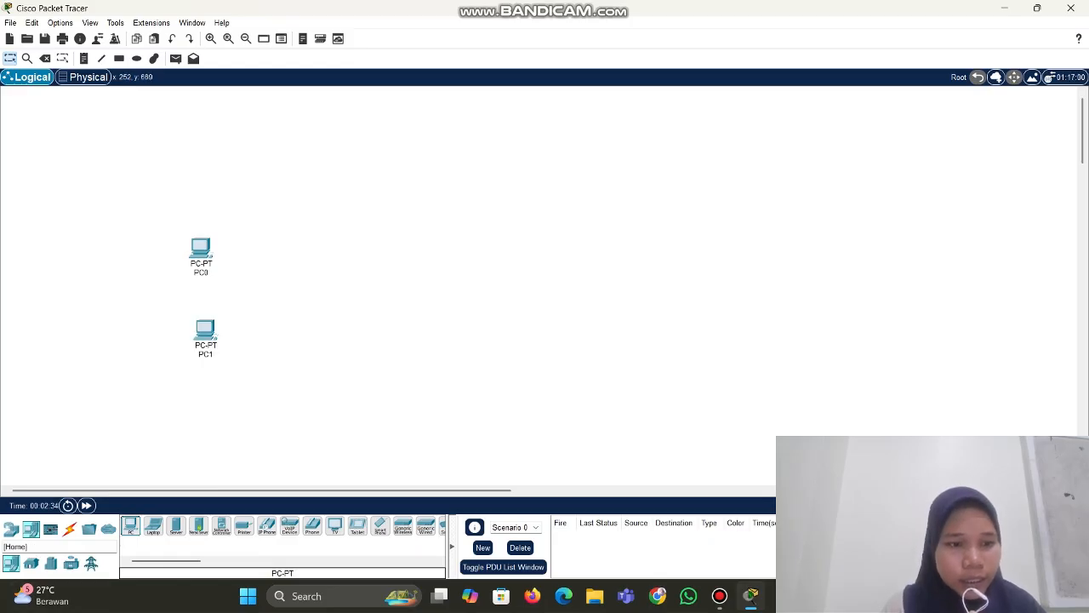
Add Switch0 and Switch1 right of the PCs, with Router0 between them
left_click(31, 563)
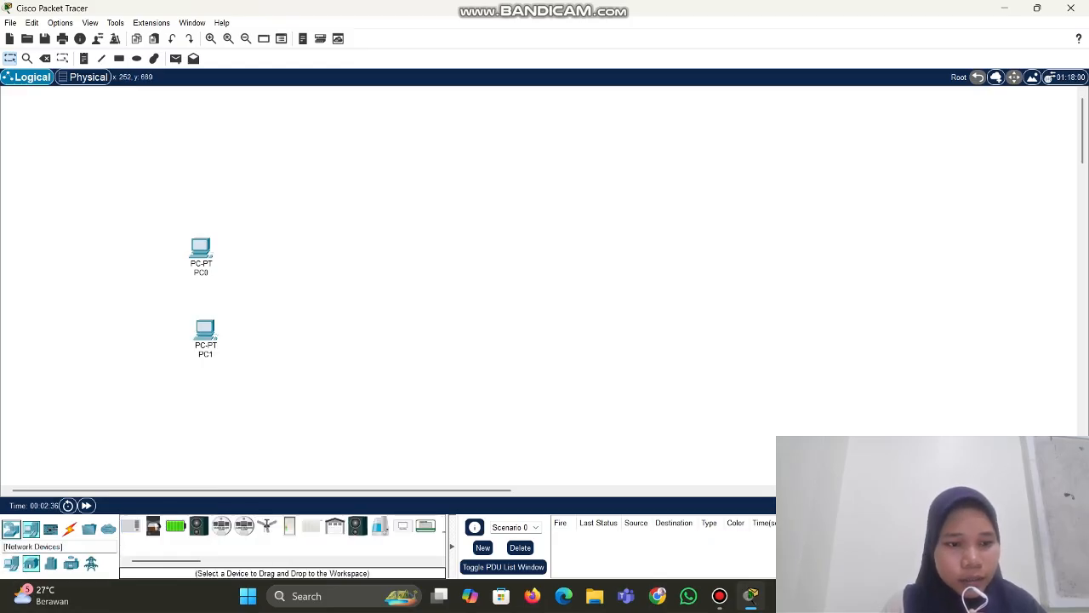
left_click(11, 528)
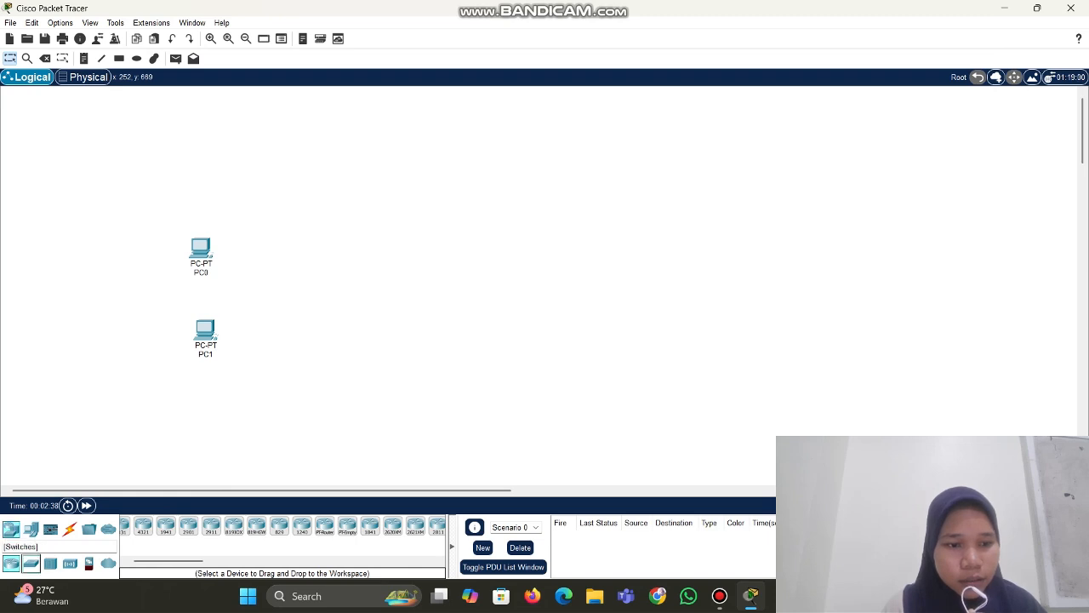
left_click(31, 563)
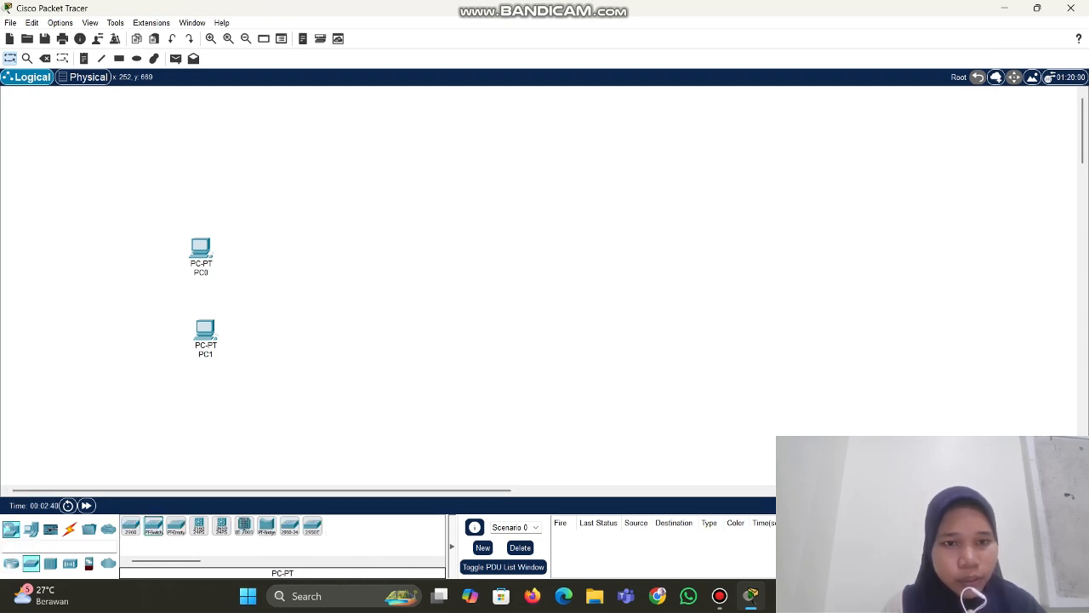
left_click_drag(153, 526, 349, 303)
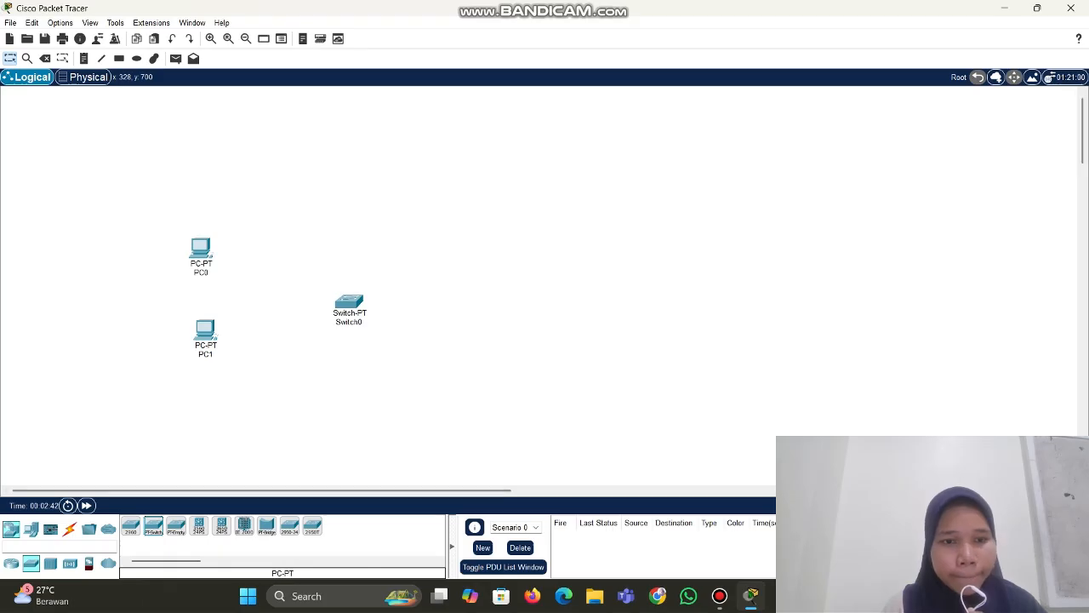
left_click_drag(154, 526, 600, 313)
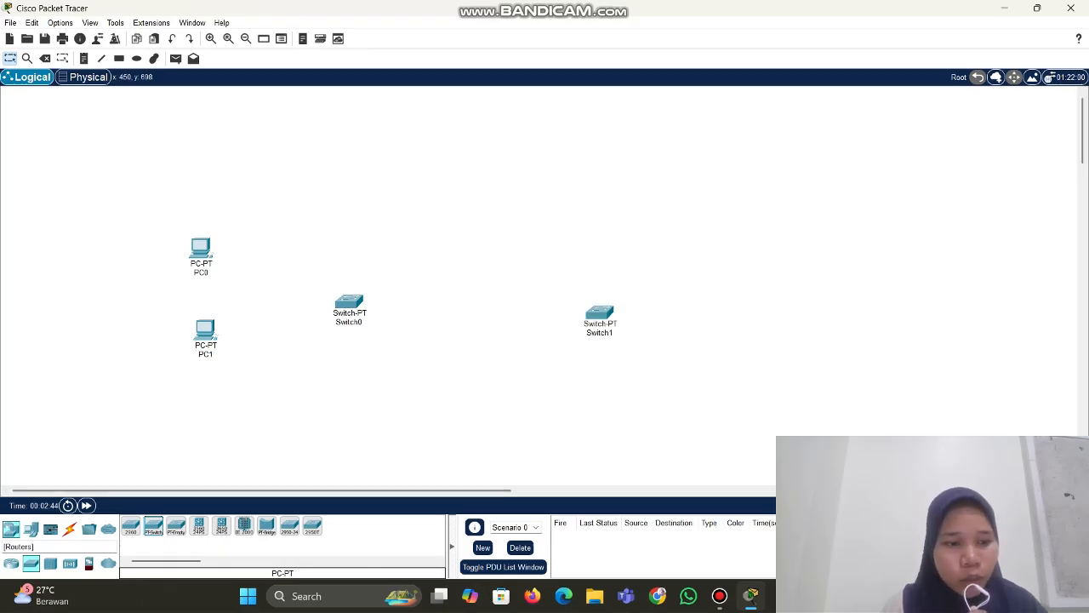
left_click(10, 529)
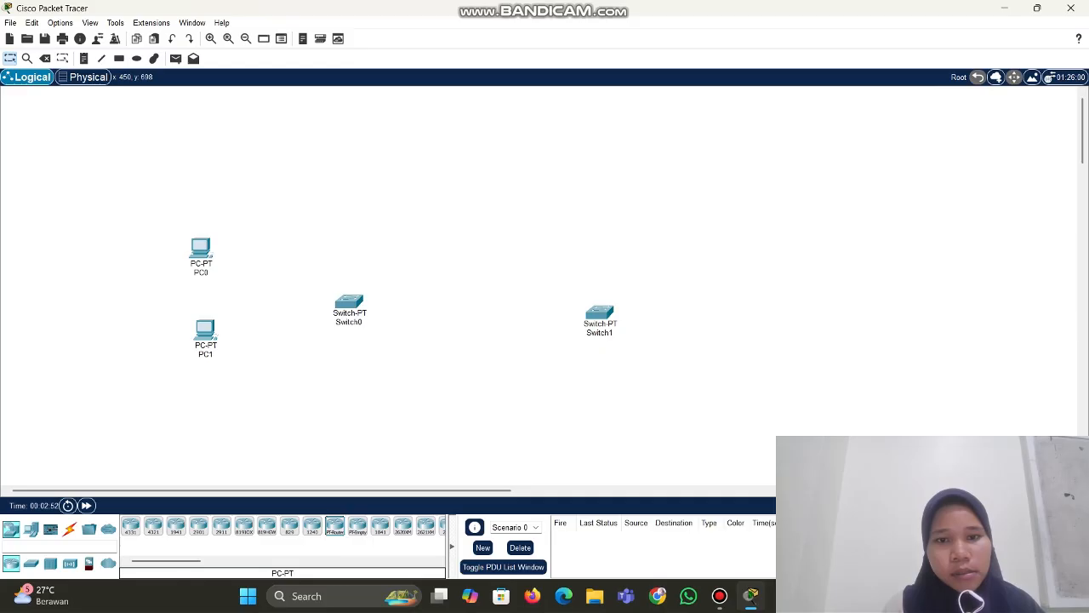
left_click_drag(335, 526, 452, 307)
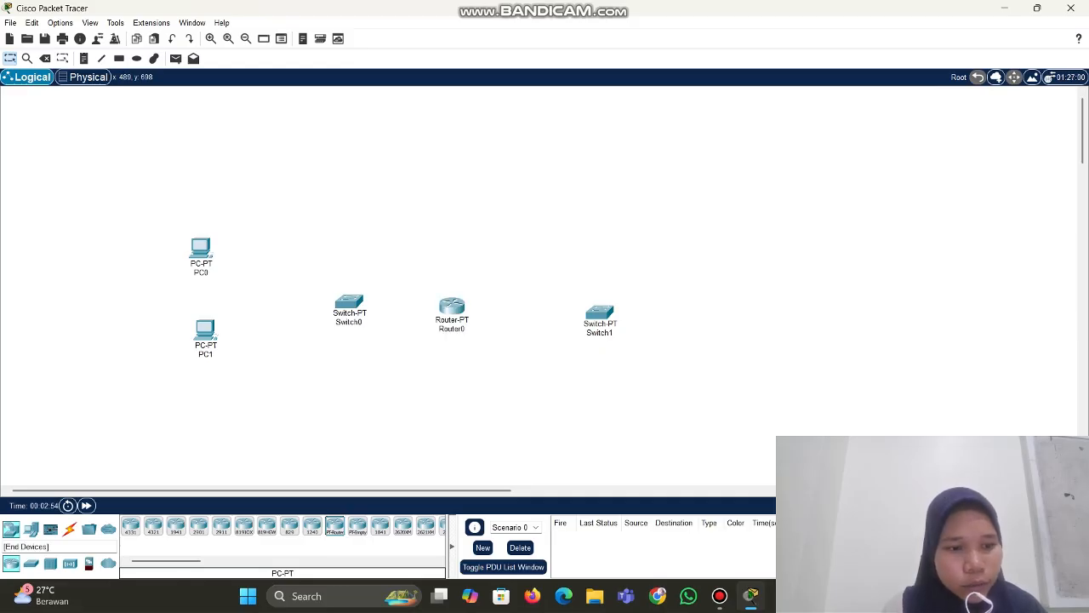
Place Server0 at the right end of the workspace
left_click(31, 528)
left_click(175, 525)
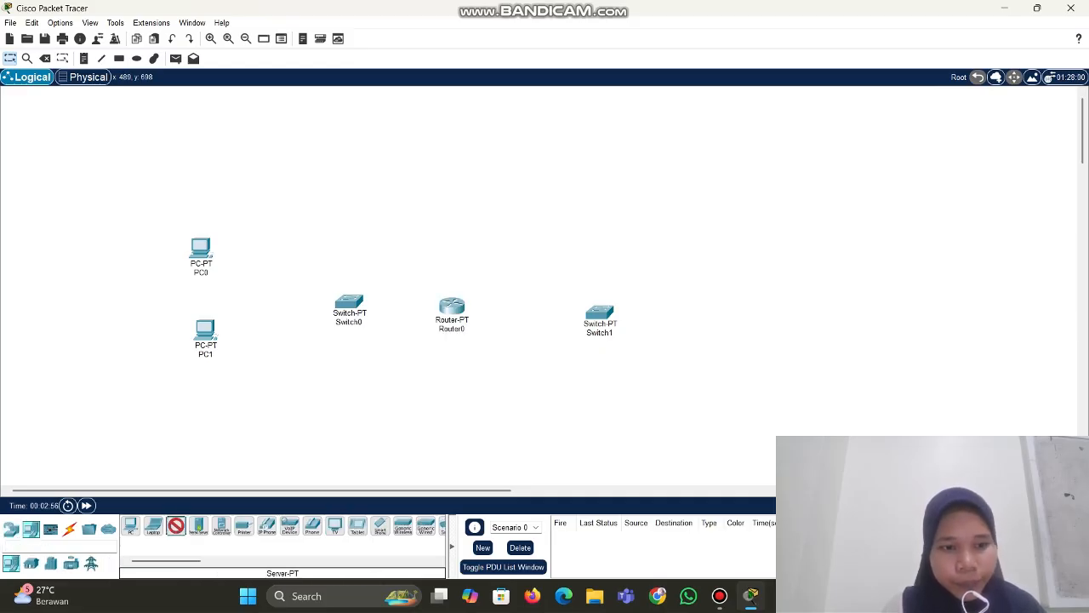
left_click(697, 287)
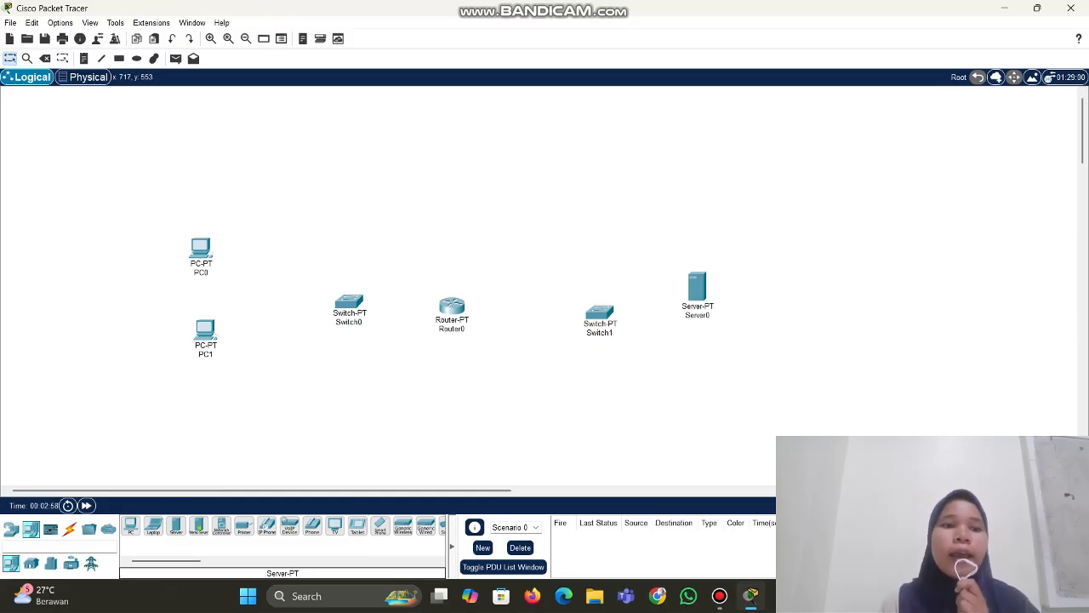
Pull Switch0, Router0, Switch1 and Server0 closer together into a tidy row
left_click_drag(349, 302, 298, 290)
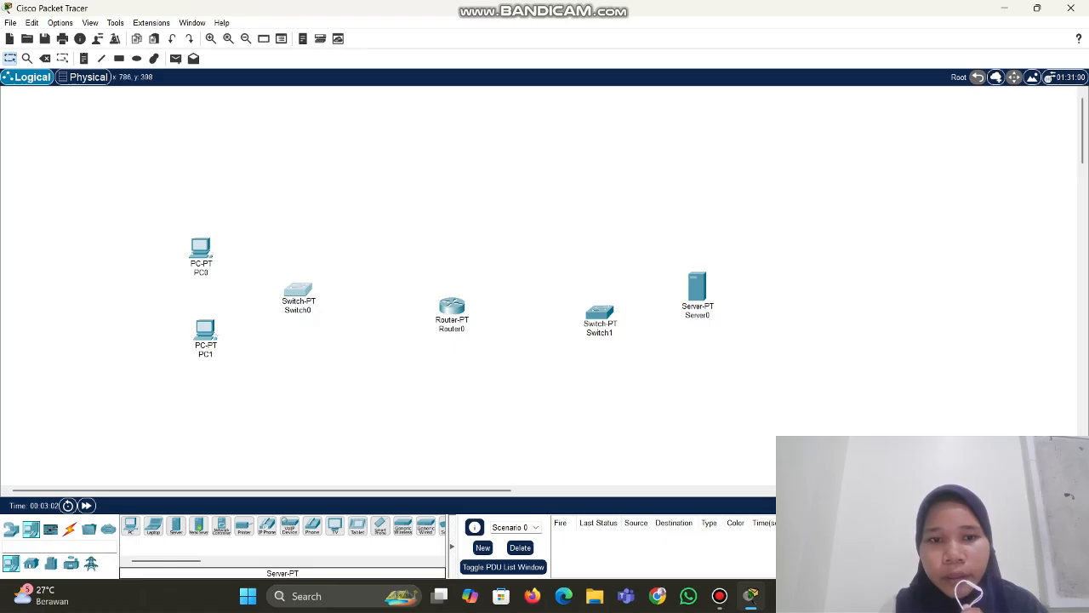
left_click_drag(451, 306, 388, 291)
left_click_drag(599, 312, 491, 298)
left_click(697, 287)
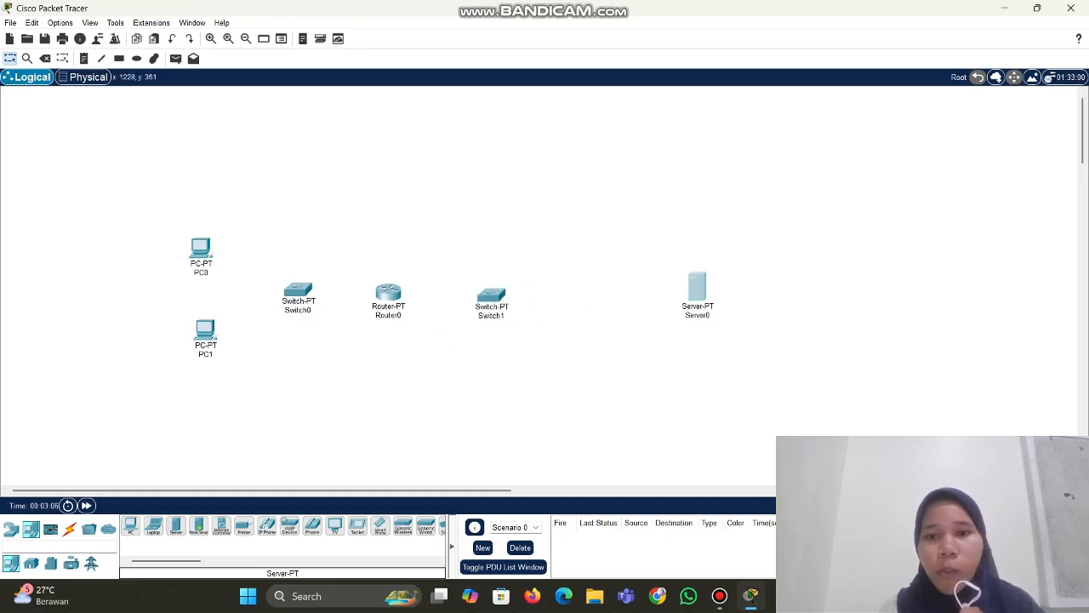
left_click_drag(697, 288, 618, 291)
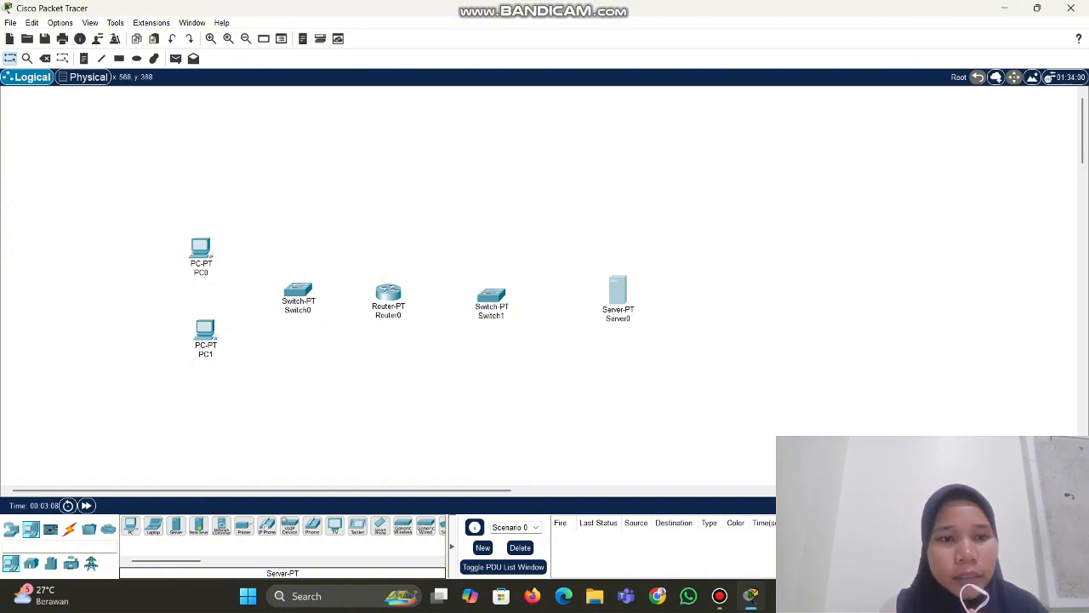
left_click(83, 58)
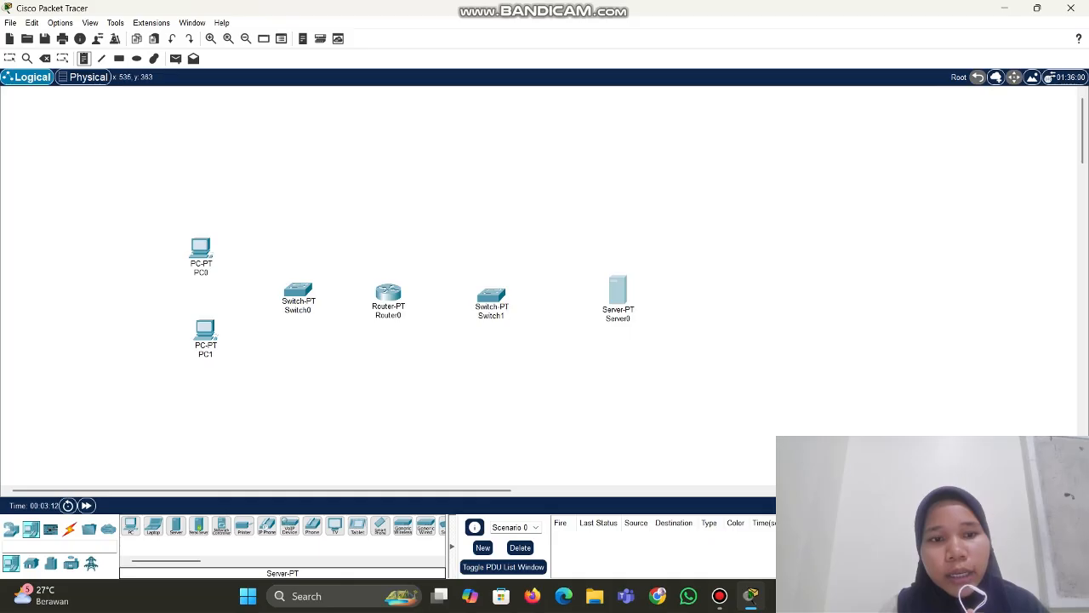
Add the note 'ruang pc' by Switch0 and 'ruang server' by Switch1
left_click(305, 296)
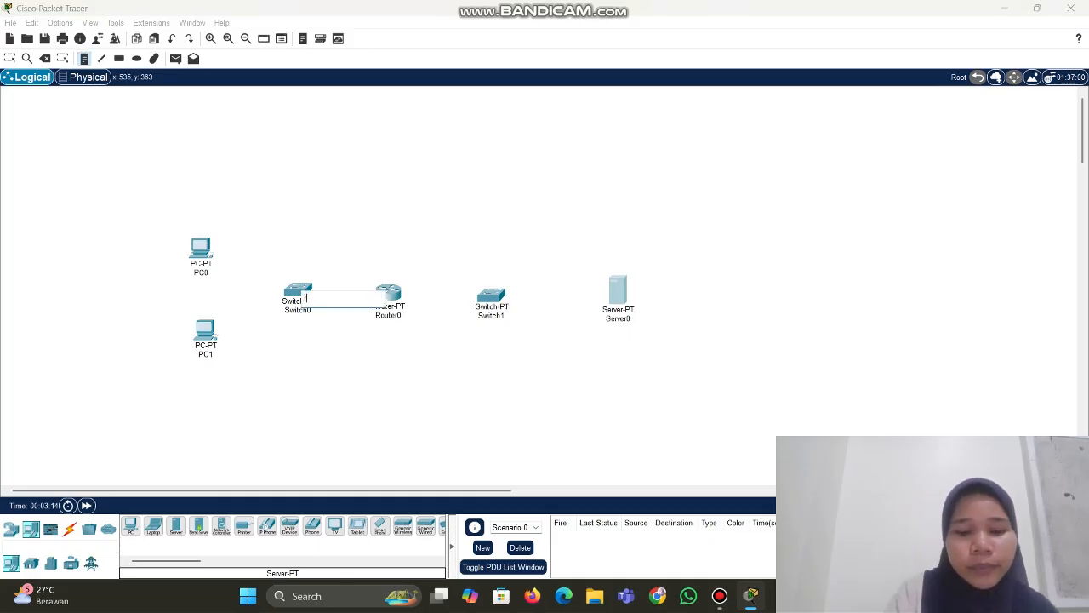
type("ruang")
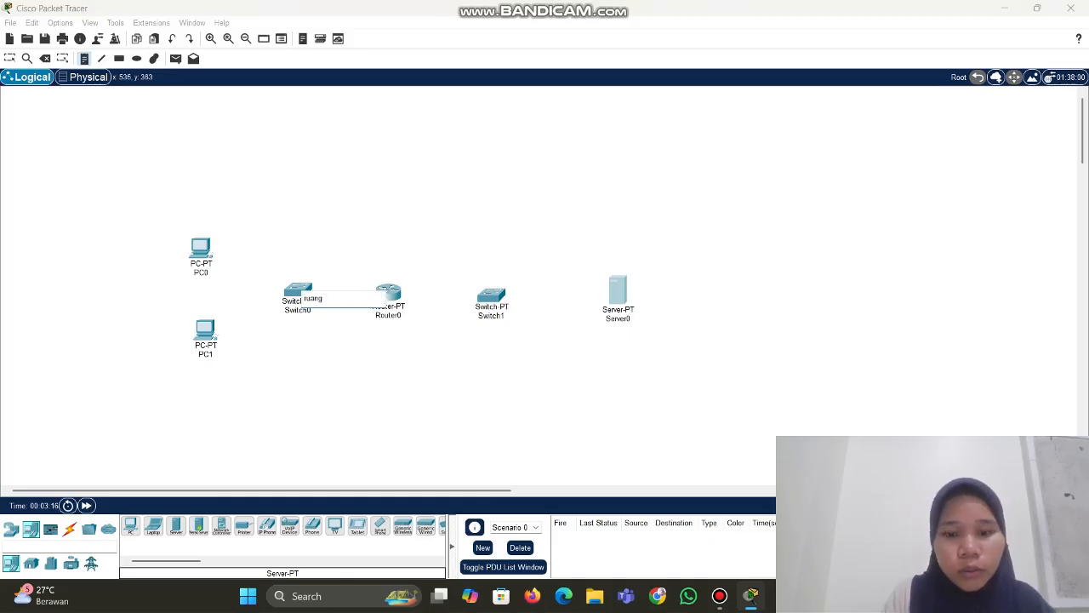
type(" pc")
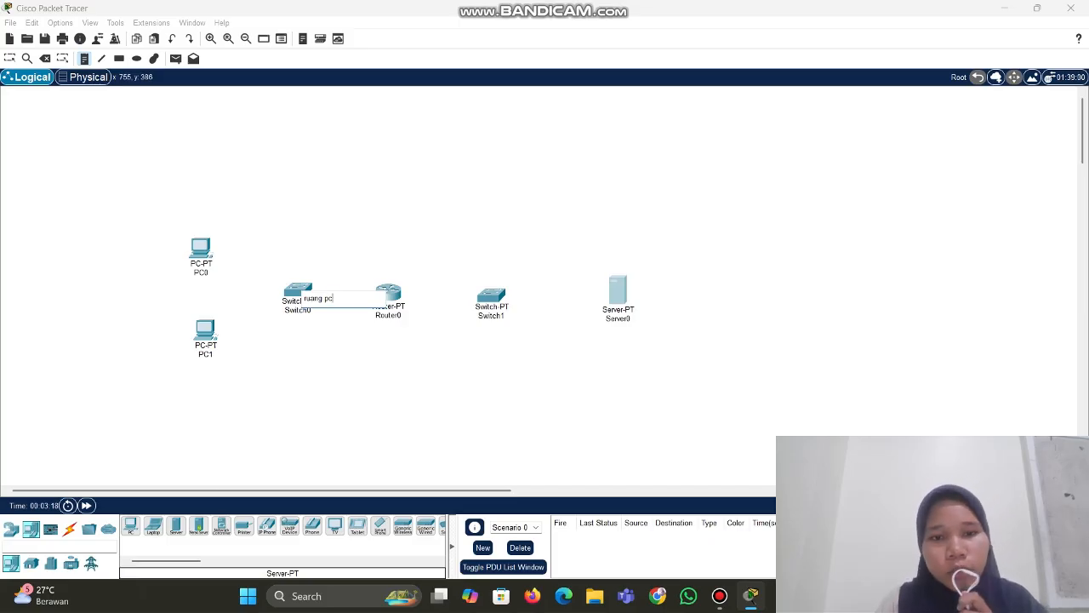
left_click(511, 298)
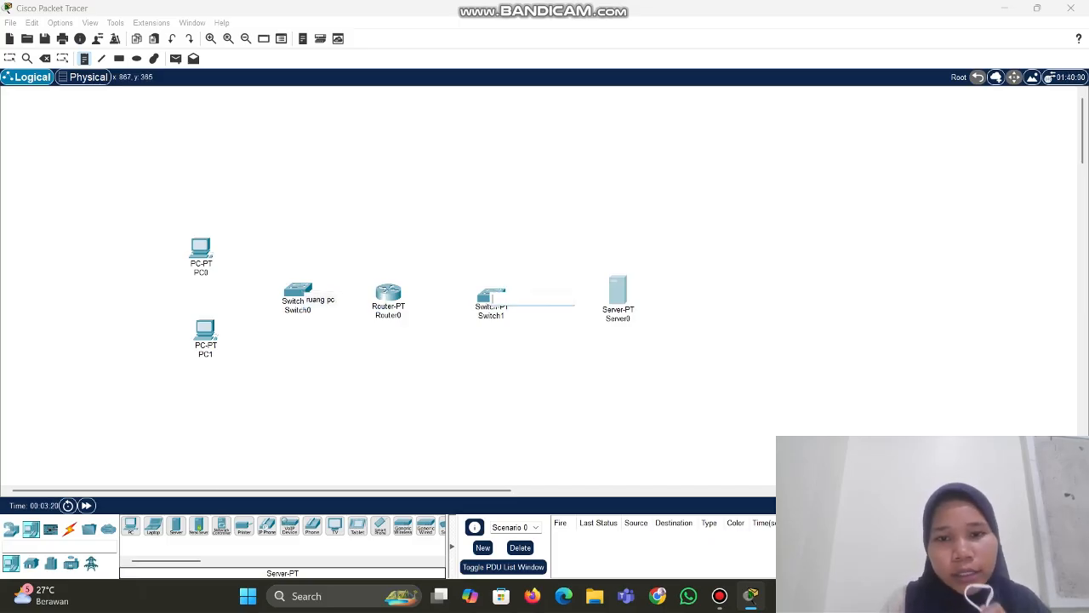
type("rua")
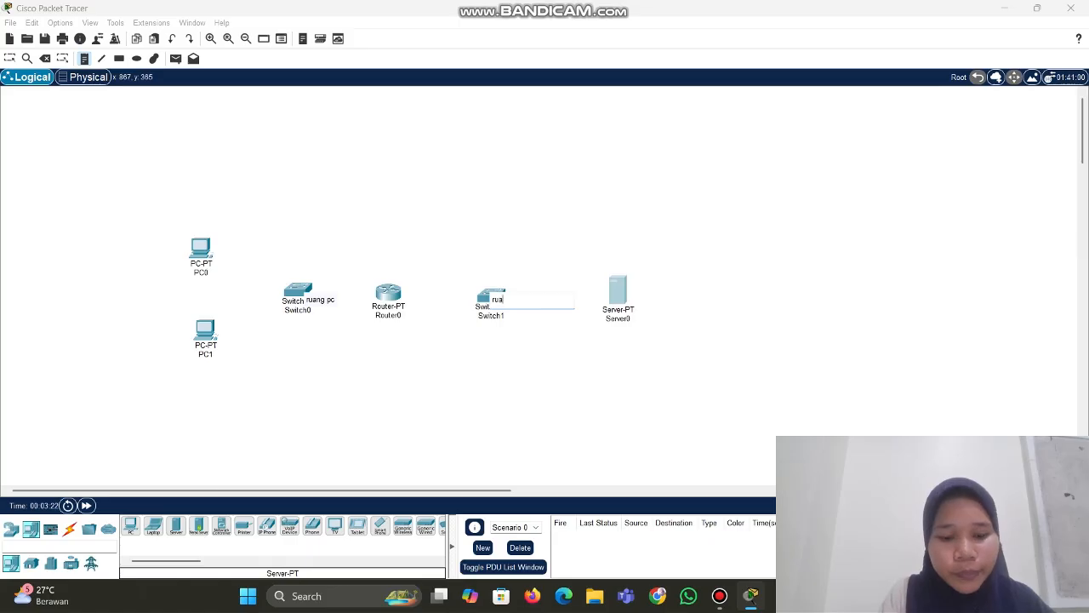
type("ng server")
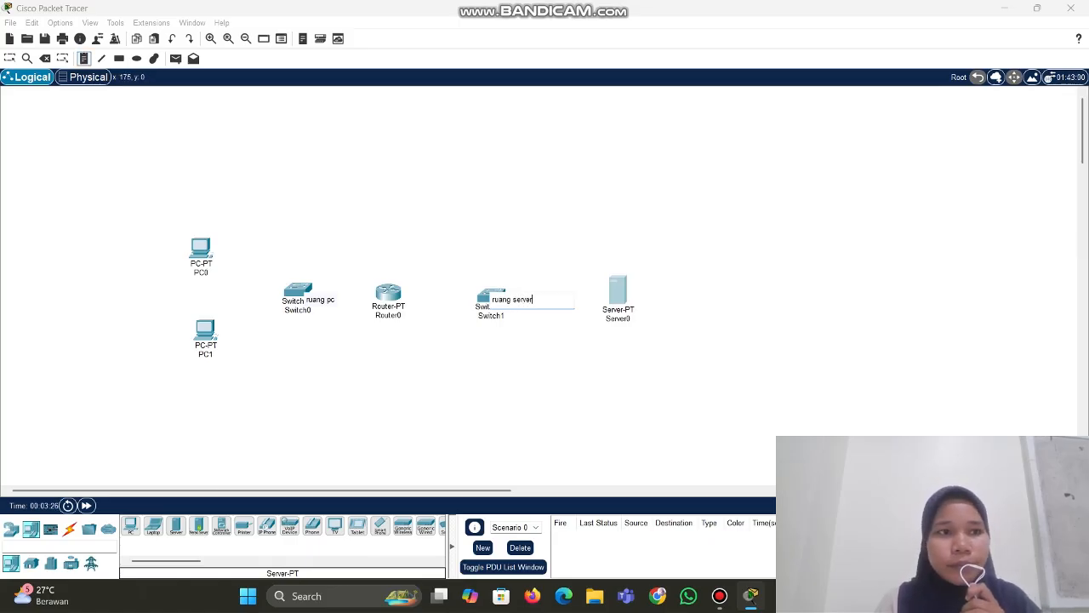
left_click(84, 59)
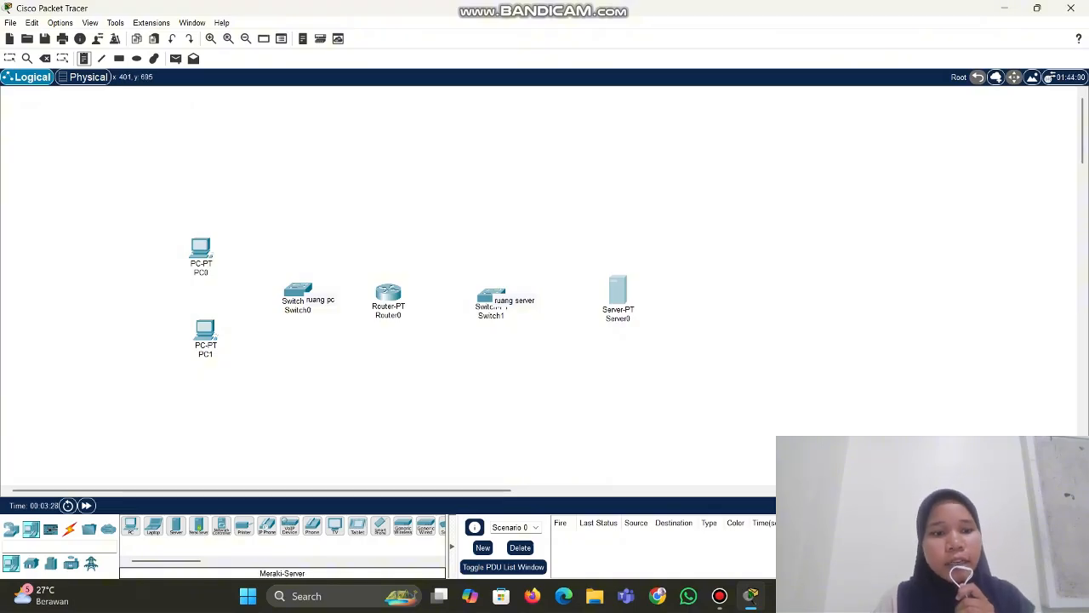
left_click(70, 528)
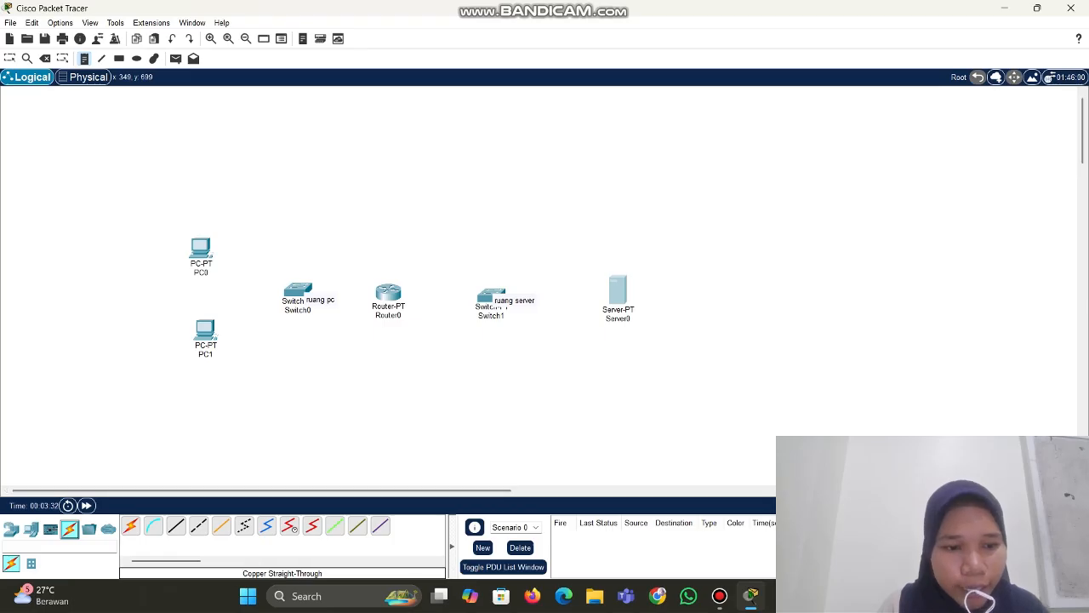
Cable PC0 to Switch0 Fa0/1 and PC1 to Switch0 Fa1/1 with straight-through copper
left_click(176, 525)
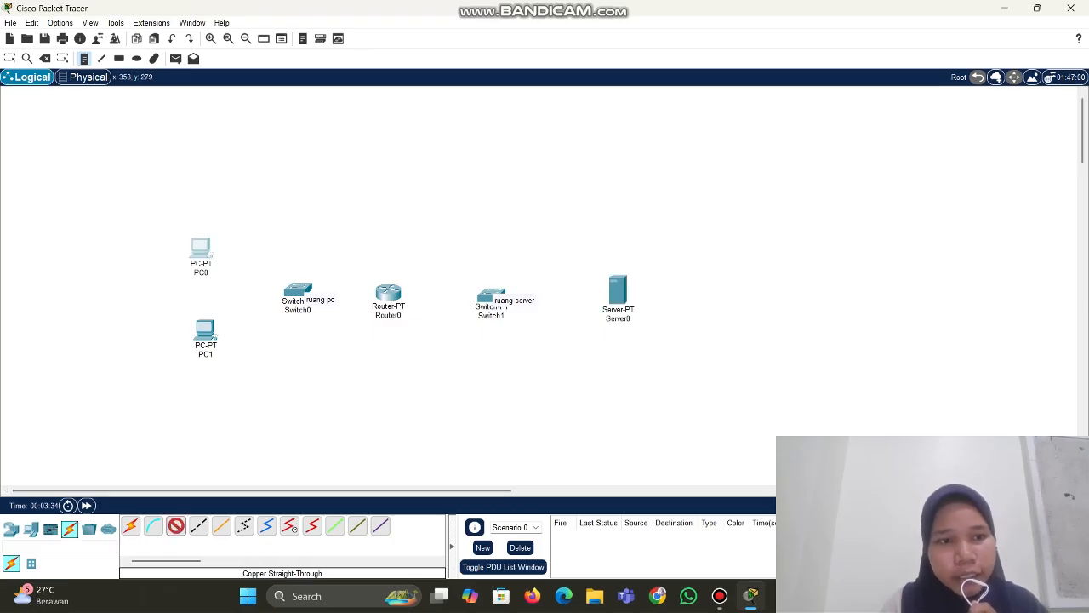
left_click(202, 248)
left_click(244, 294)
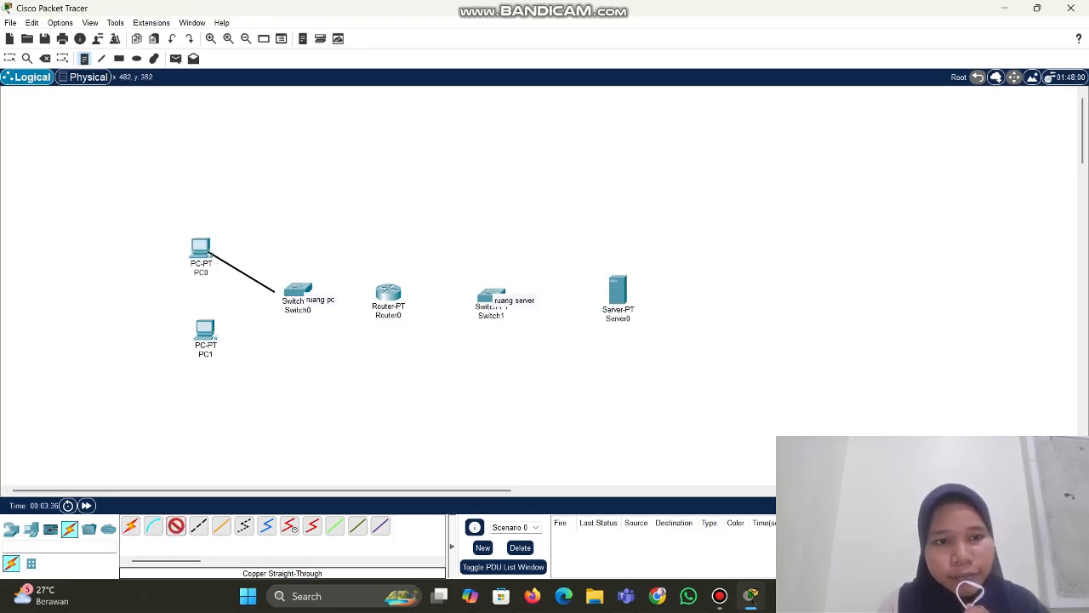
left_click(300, 288)
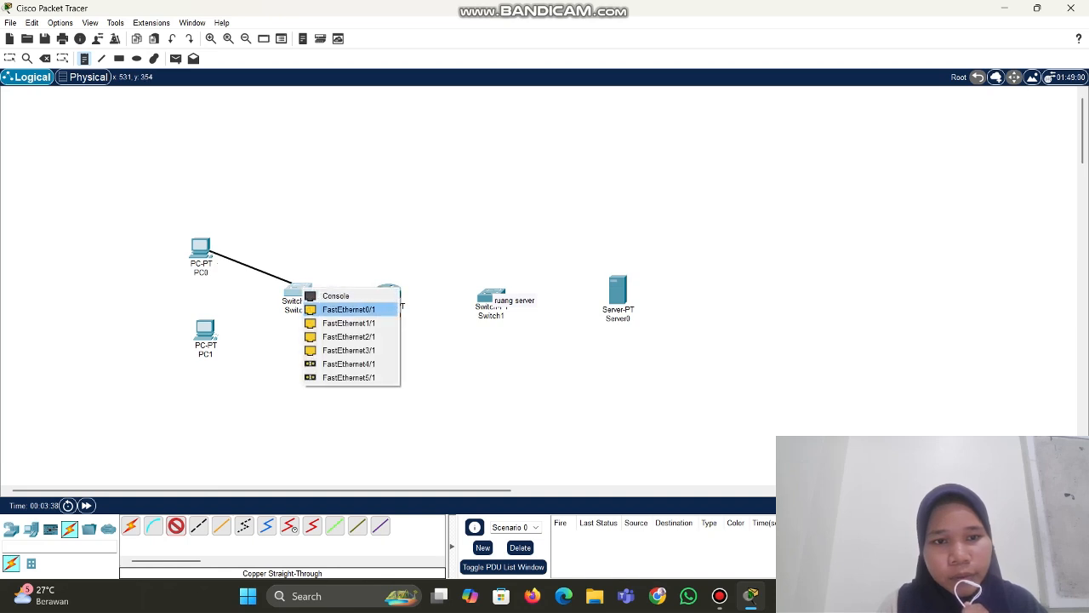
left_click(349, 309)
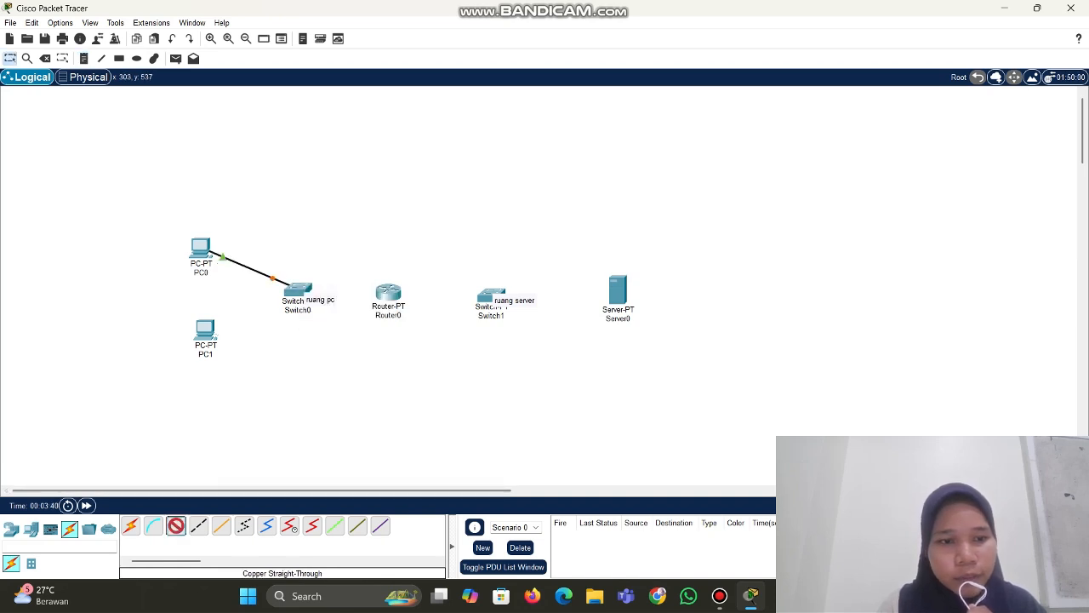
left_click(209, 330)
left_click(253, 379)
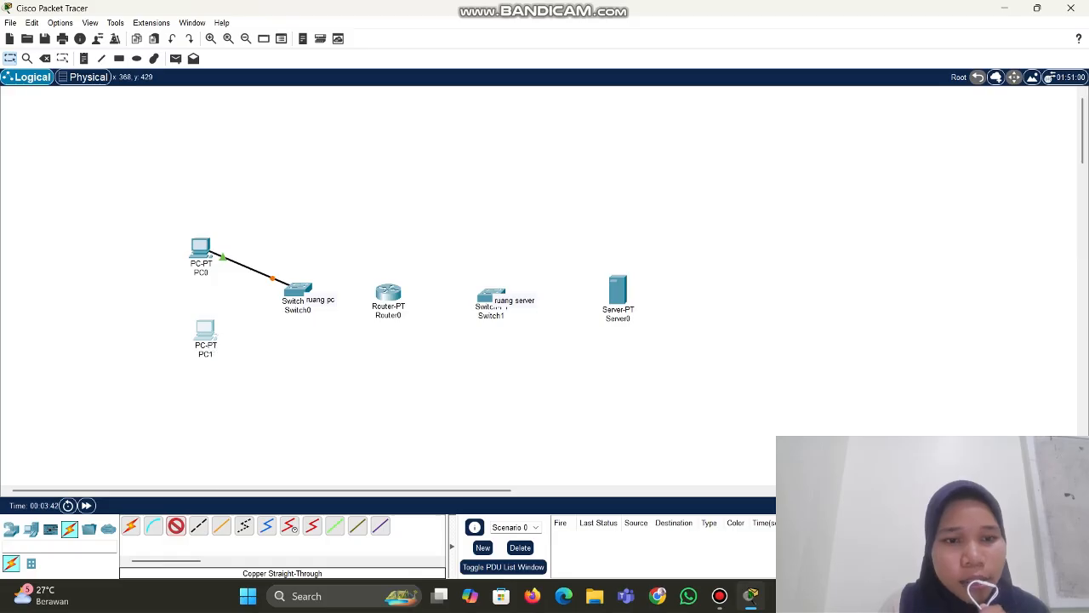
left_click(299, 289)
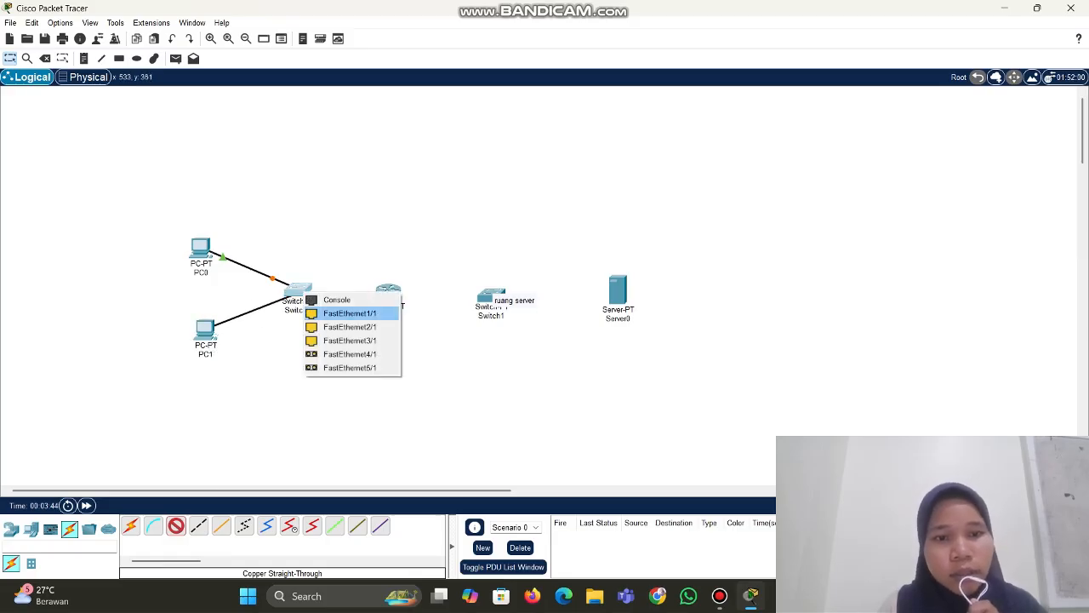
left_click(349, 313)
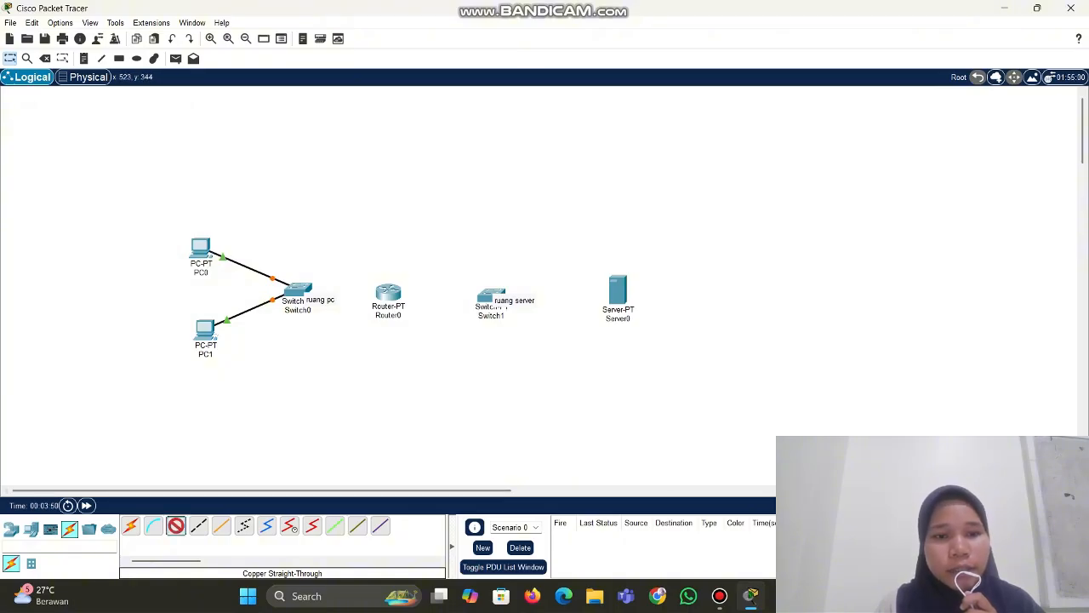
Link Switch0 Fa2/1 to Router0 Fa0/0 and Router0 Fa1/0 to Switch1 Fa0/1
left_click(298, 291)
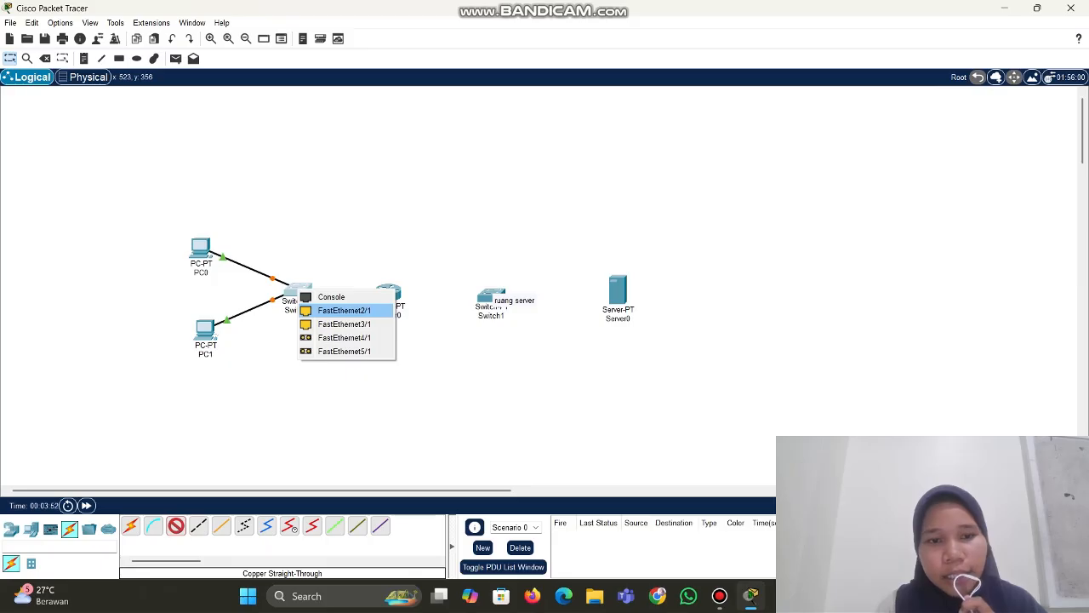
left_click(344, 309)
left_click(388, 291)
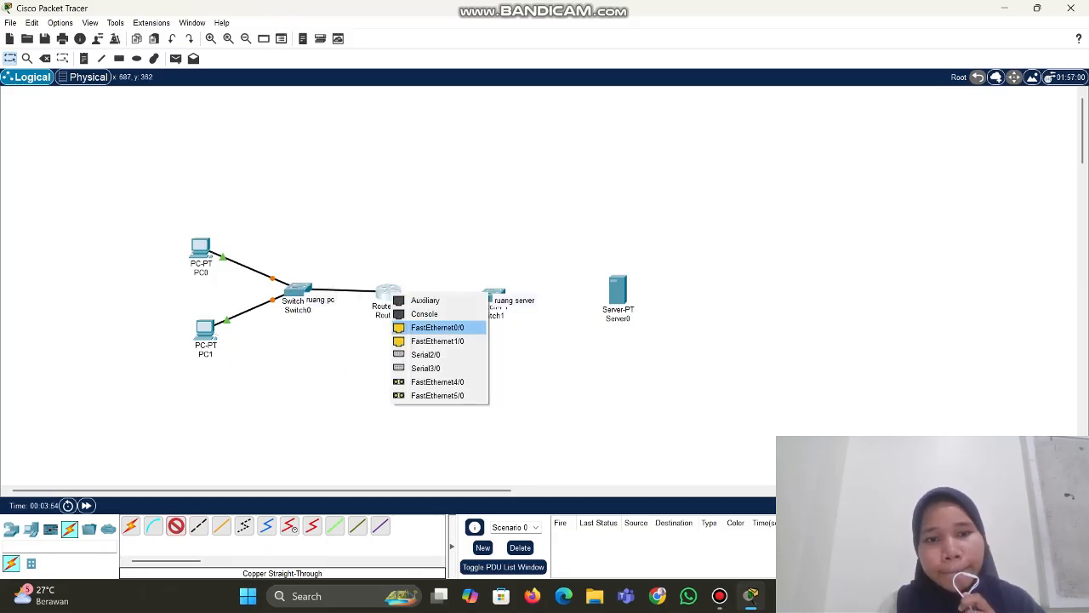
left_click(438, 327)
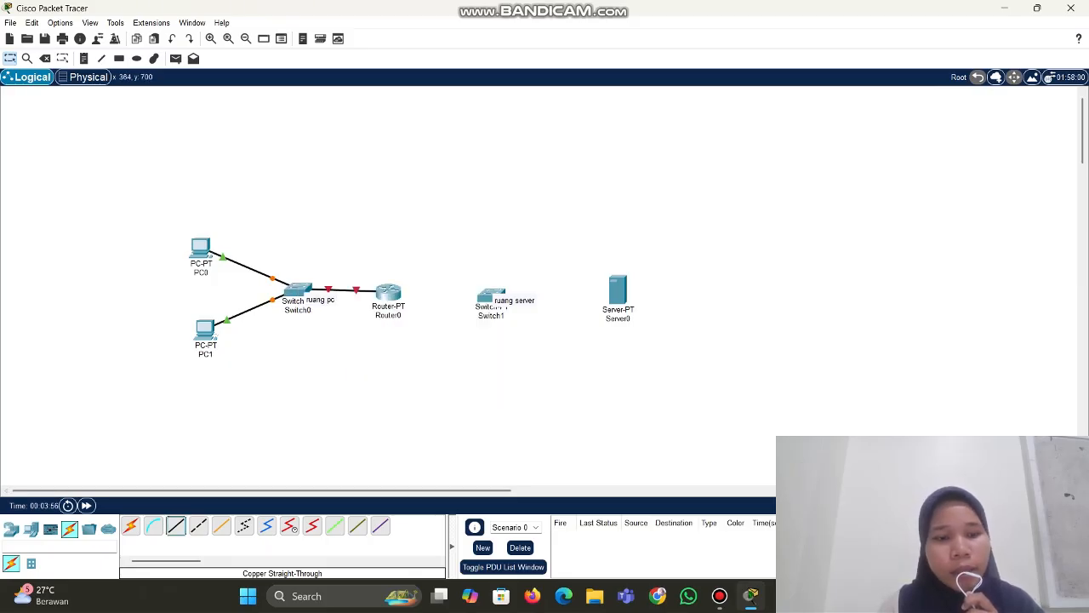
left_click(391, 293)
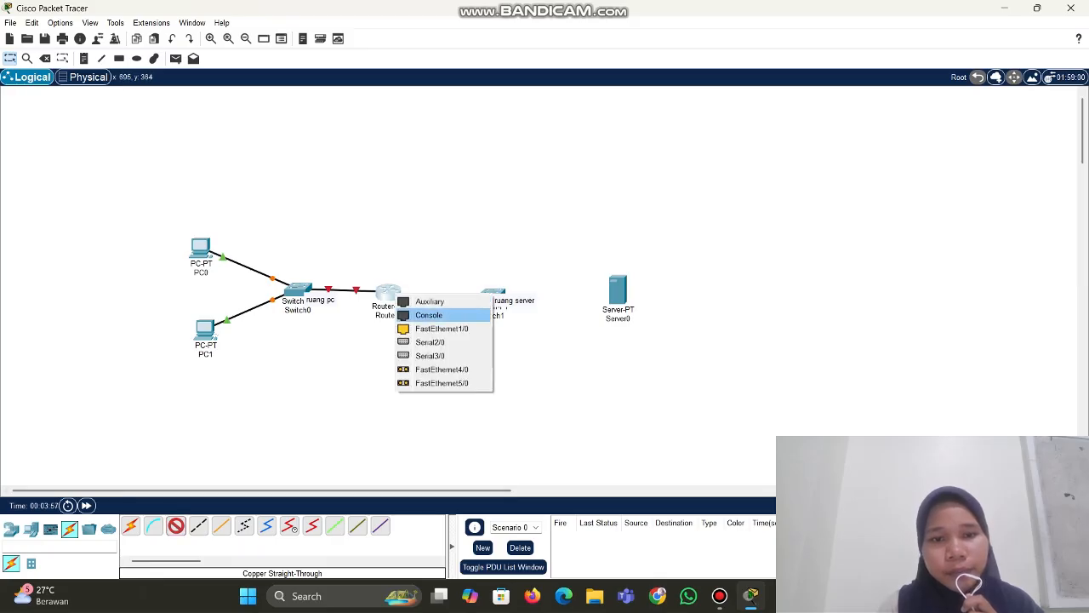
left_click(442, 328)
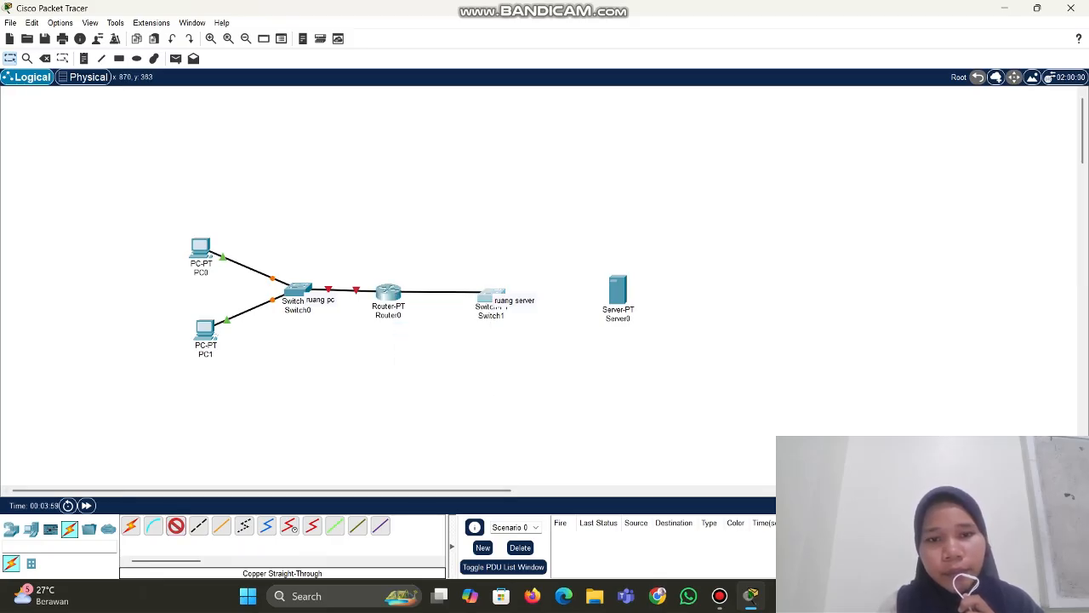
left_click(493, 294)
left_click(537, 314)
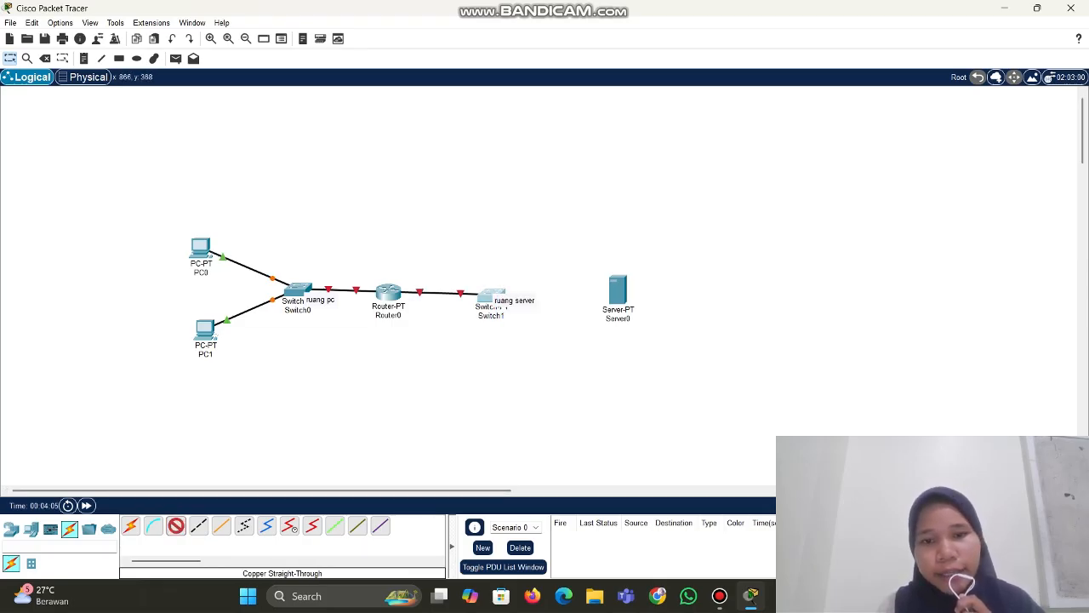
Connect Switch1 Fa1/1 to Server0's FastEthernet0 port
left_click(494, 297)
left_click(539, 316)
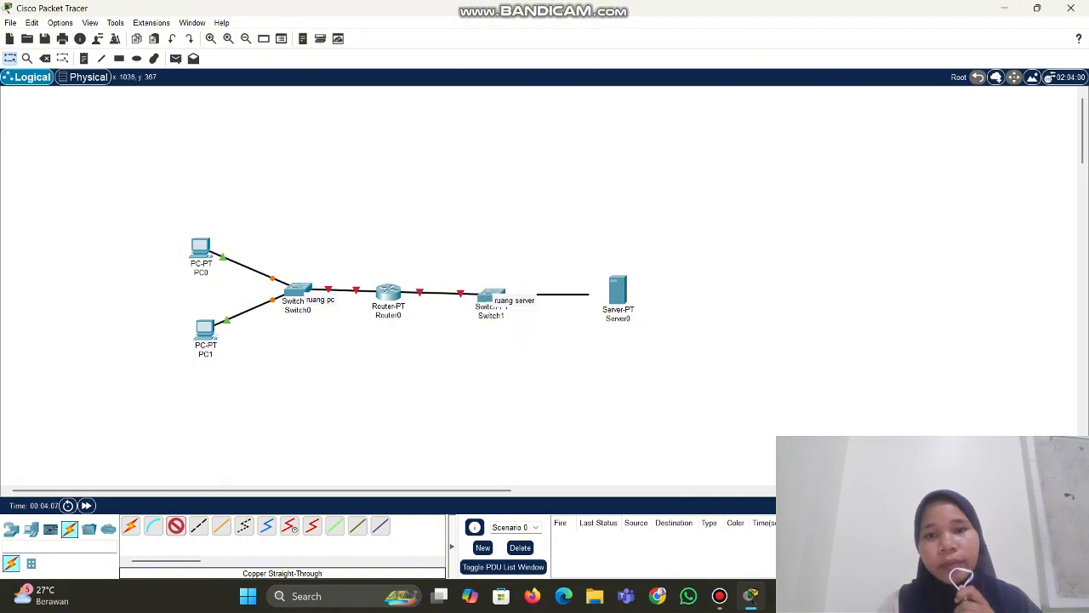
left_click(619, 291)
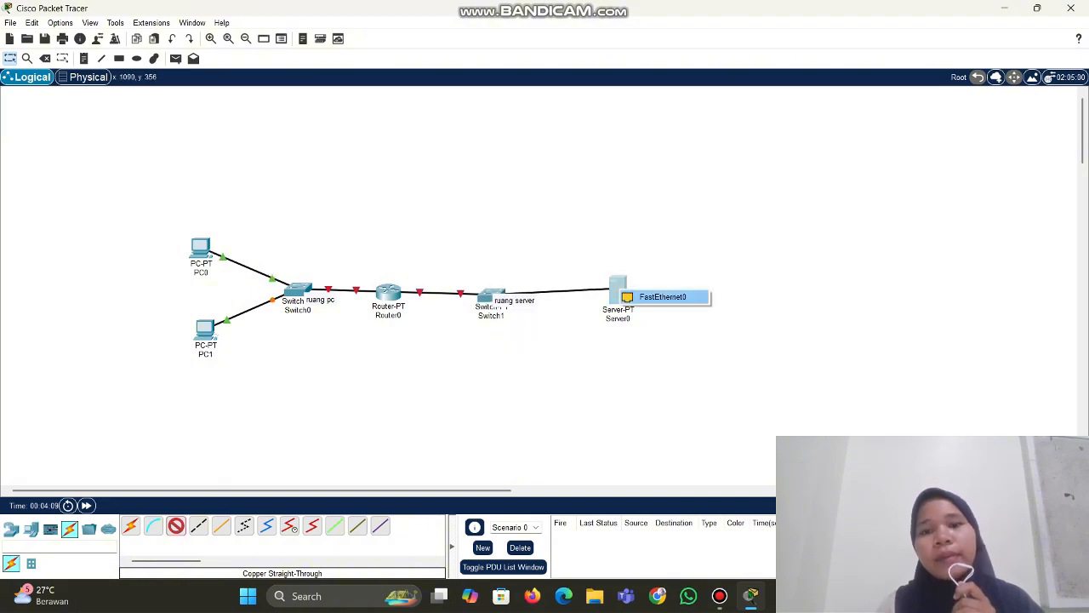
left_click(662, 297)
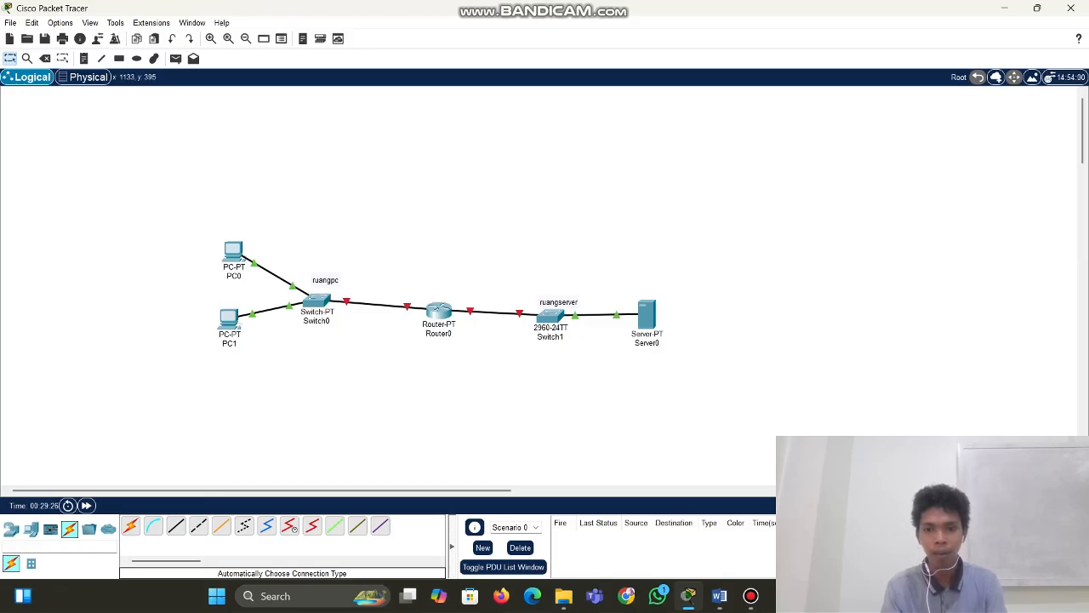
Open Server0's configuration window at its Services page
left_click(646, 313)
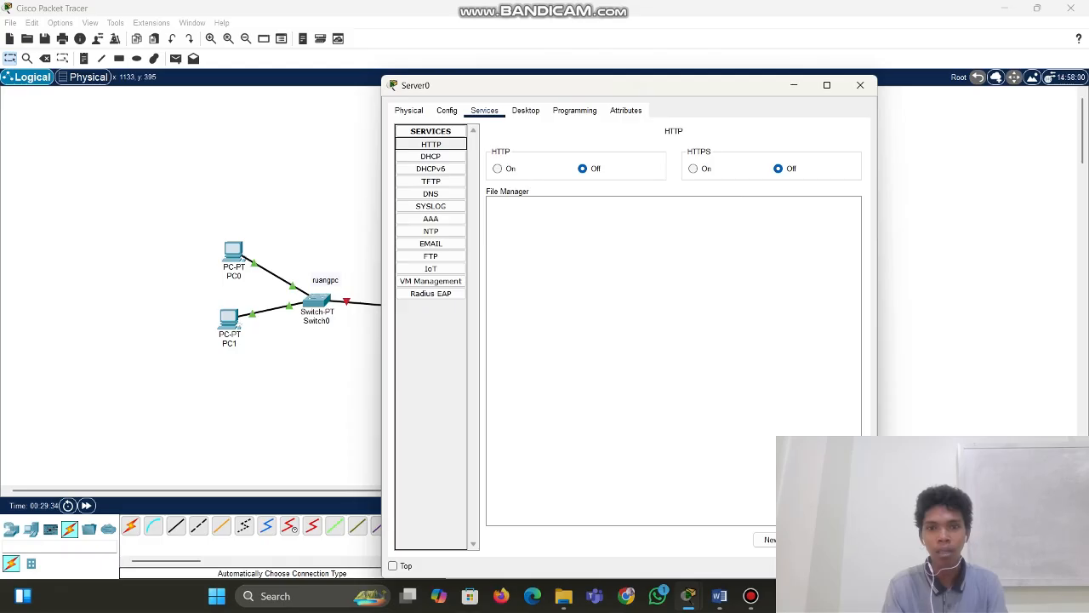
Turn HTTP and HTTPS on and import index.html, overwriting the existing copy
left_click(498, 168)
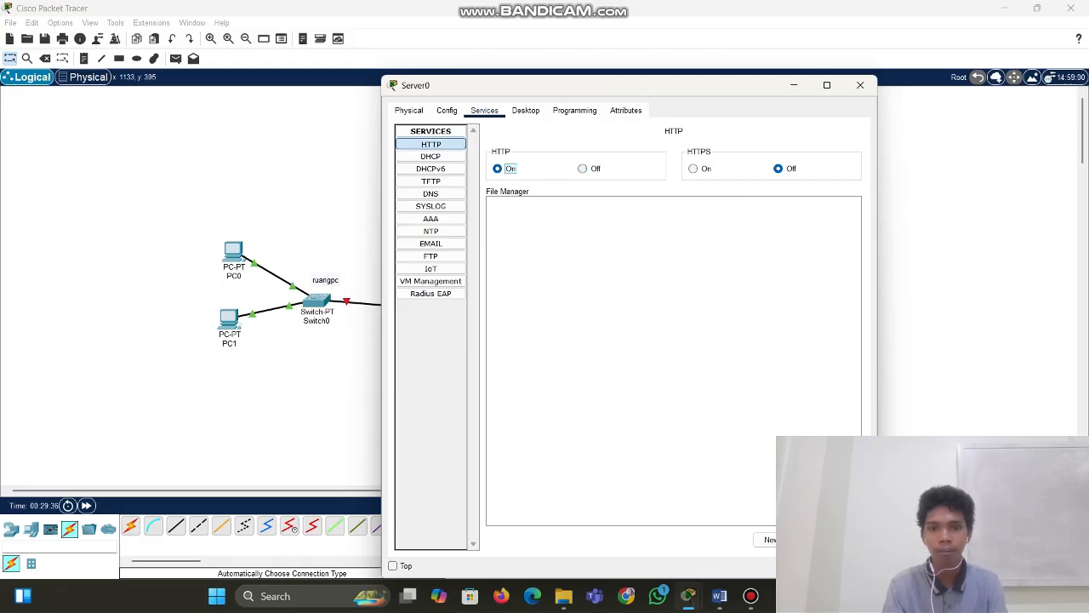
left_click(694, 168)
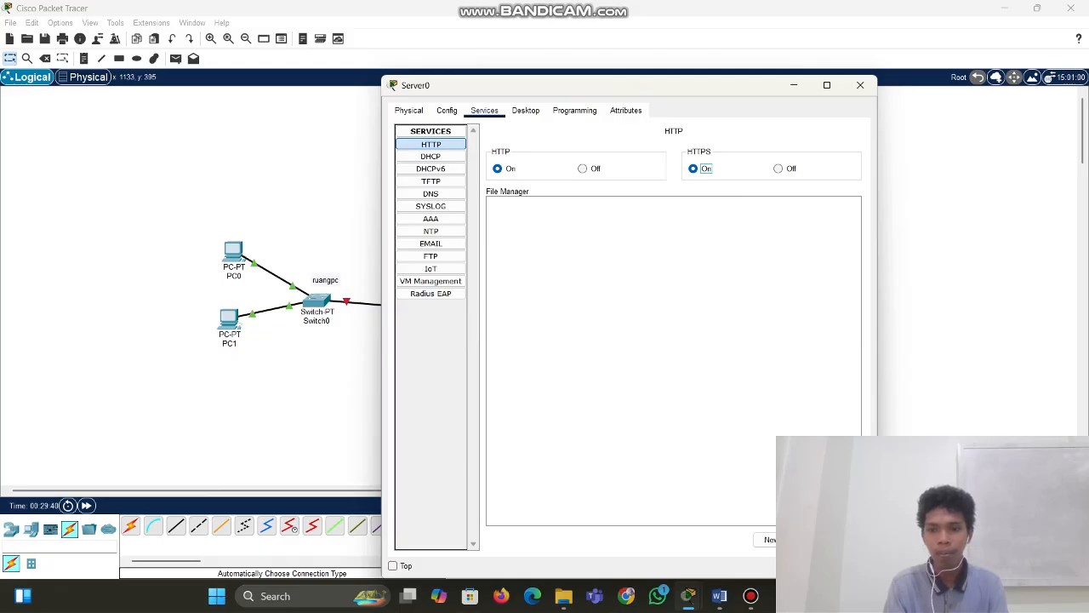
left_click(833, 539)
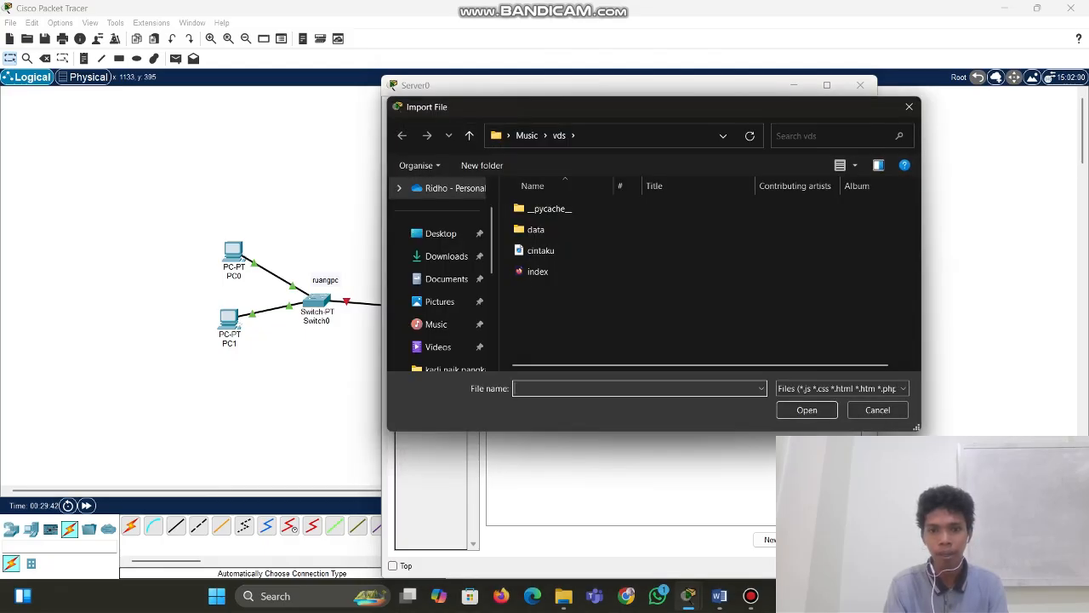
left_click(538, 271)
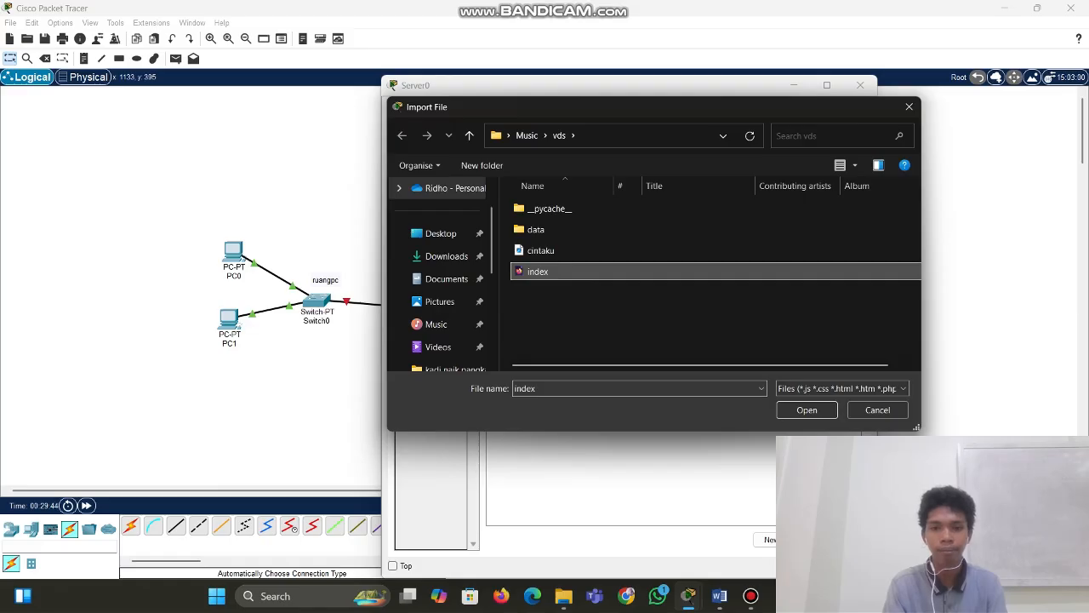
left_click(806, 410)
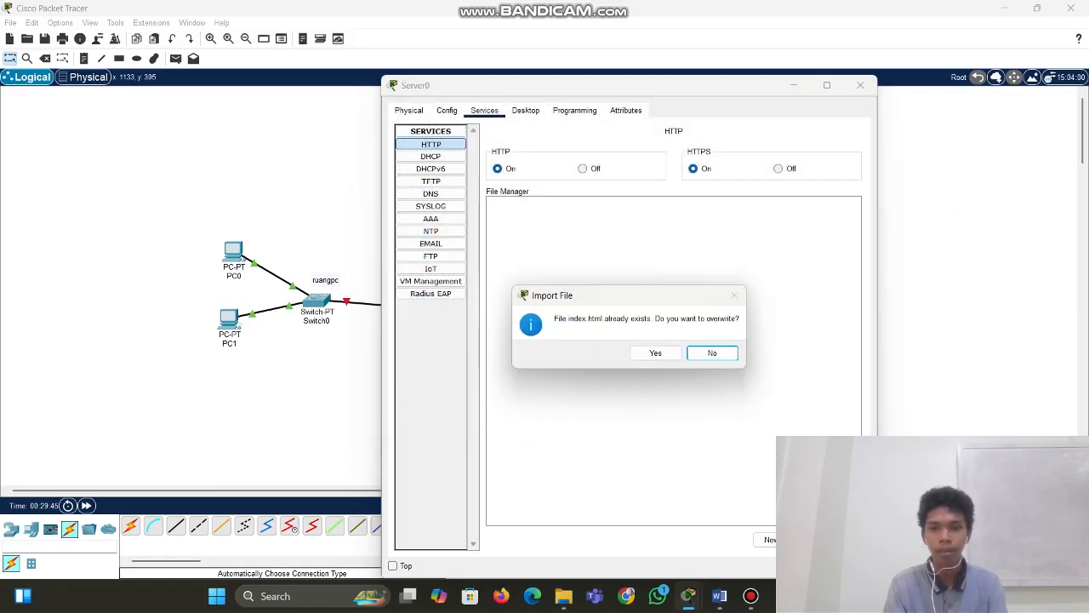
left_click(655, 352)
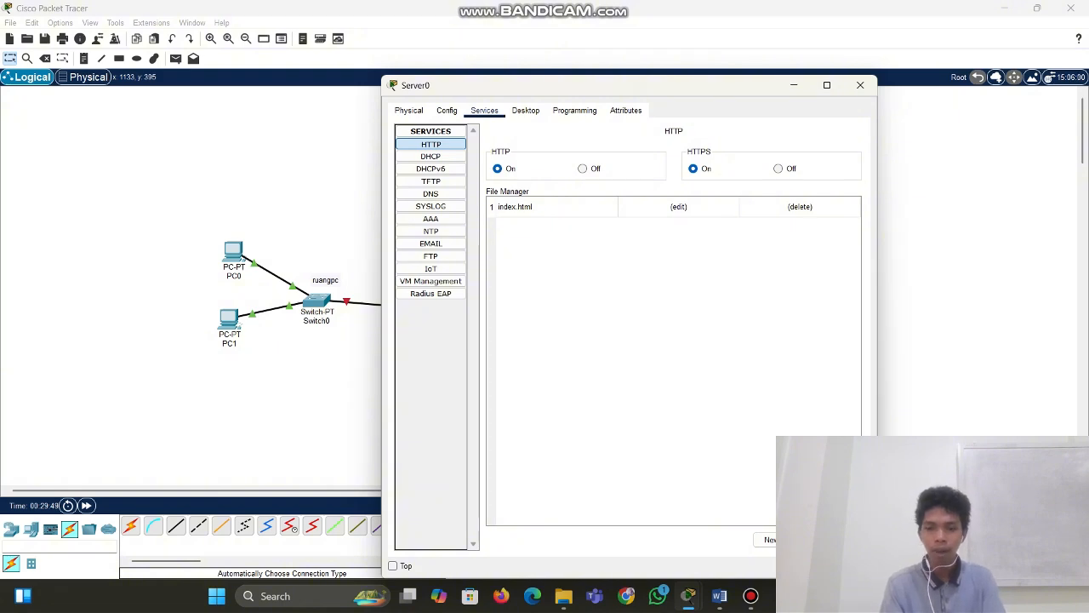
Import the cintaku.jpg image into the web files, overwriting the old copy, then reopen Server0
left_click(833, 539)
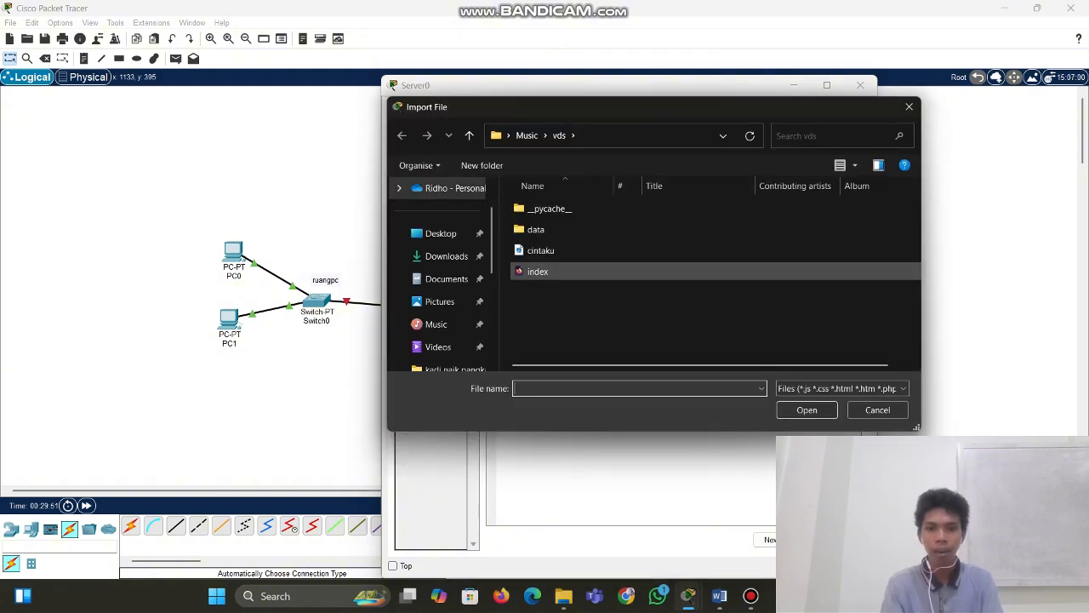
left_click(541, 250)
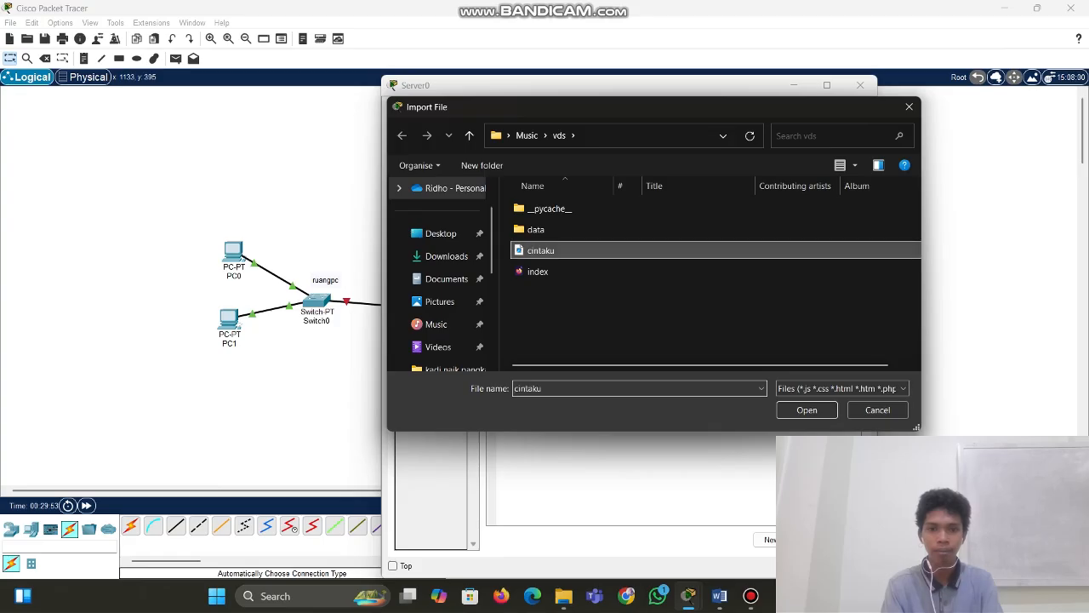
left_click(807, 409)
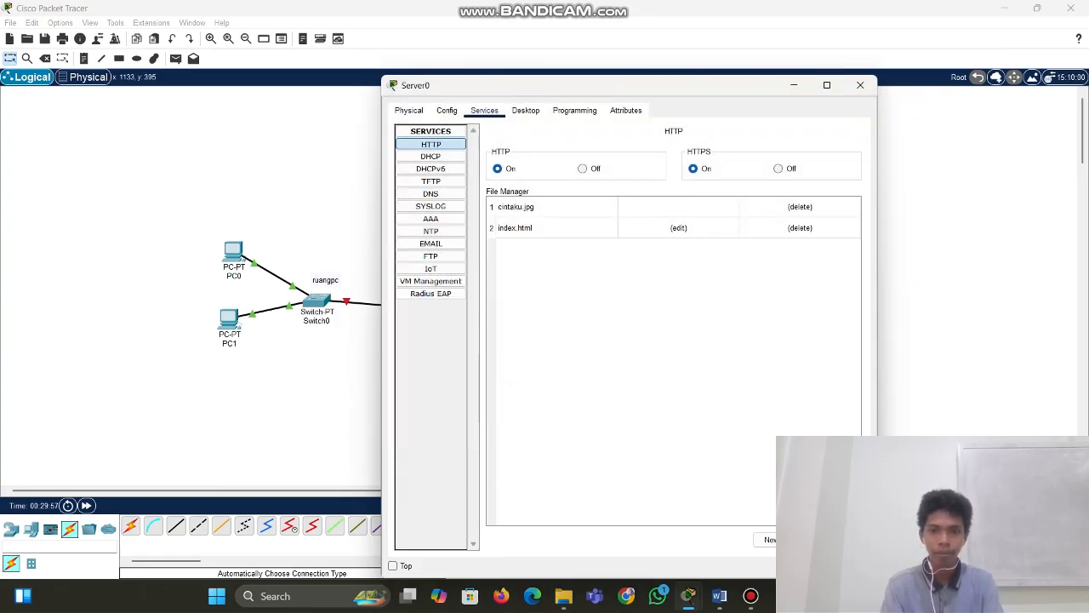
left_click(657, 352)
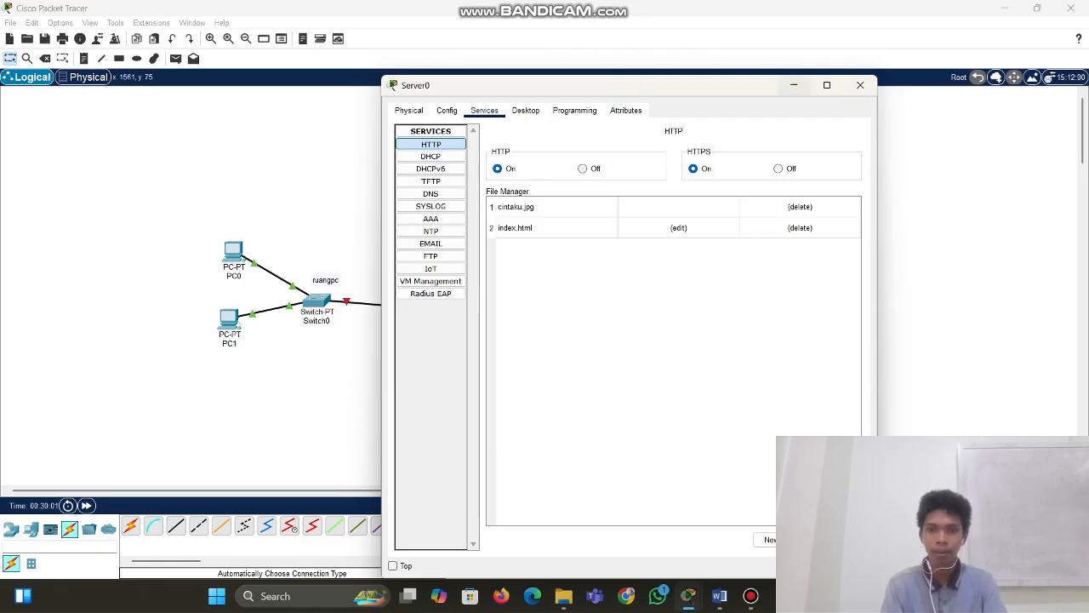
left_click_drag(738, 86, 560, 71)
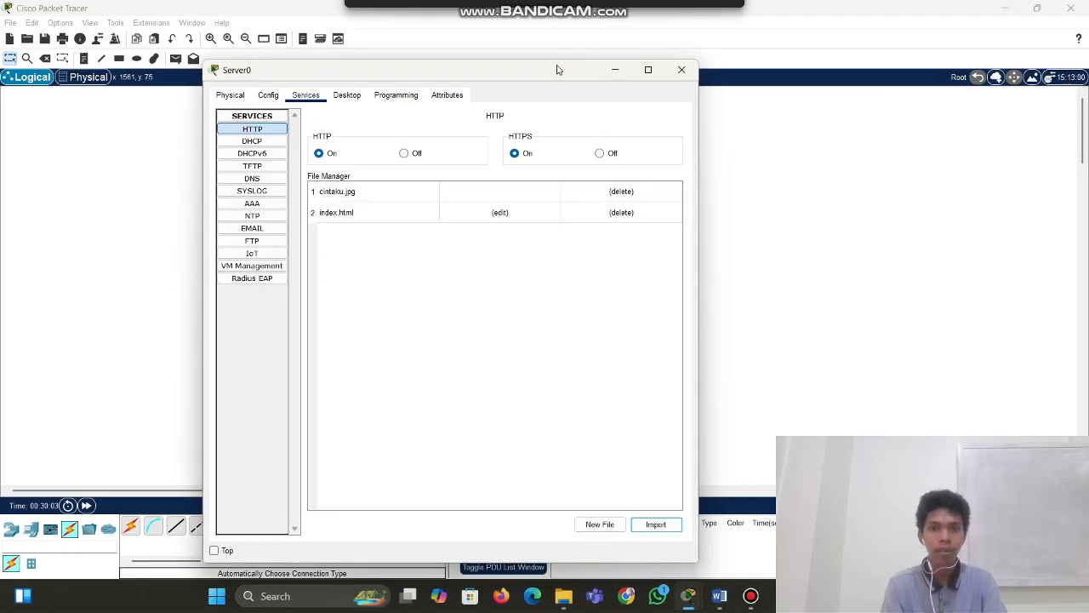
left_click(682, 69)
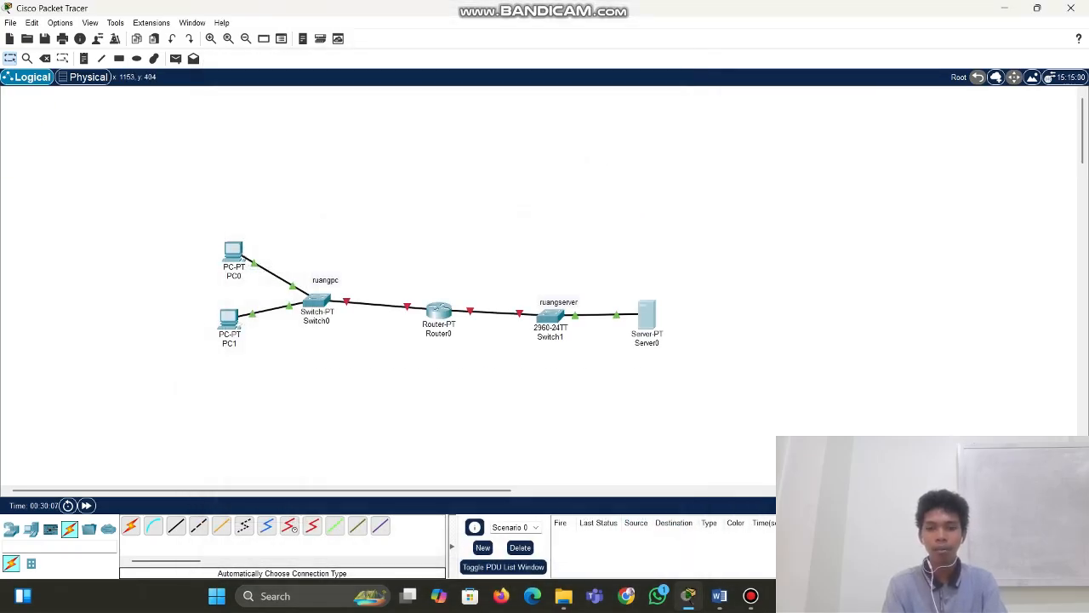
left_click(647, 315)
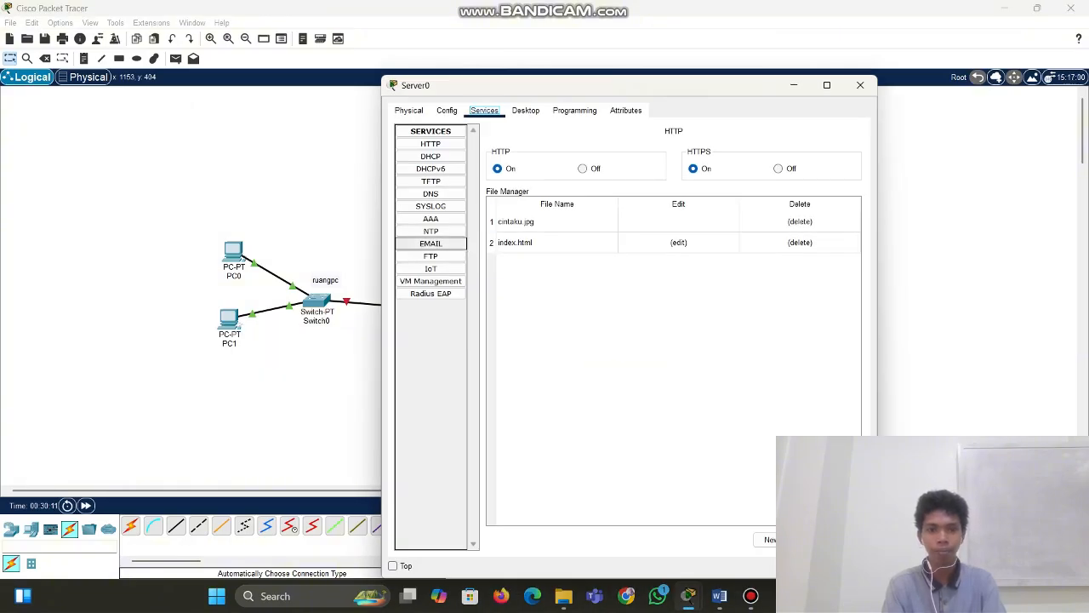
Turn on SMTP and POP3 email services with domain gmail.com
left_click(431, 244)
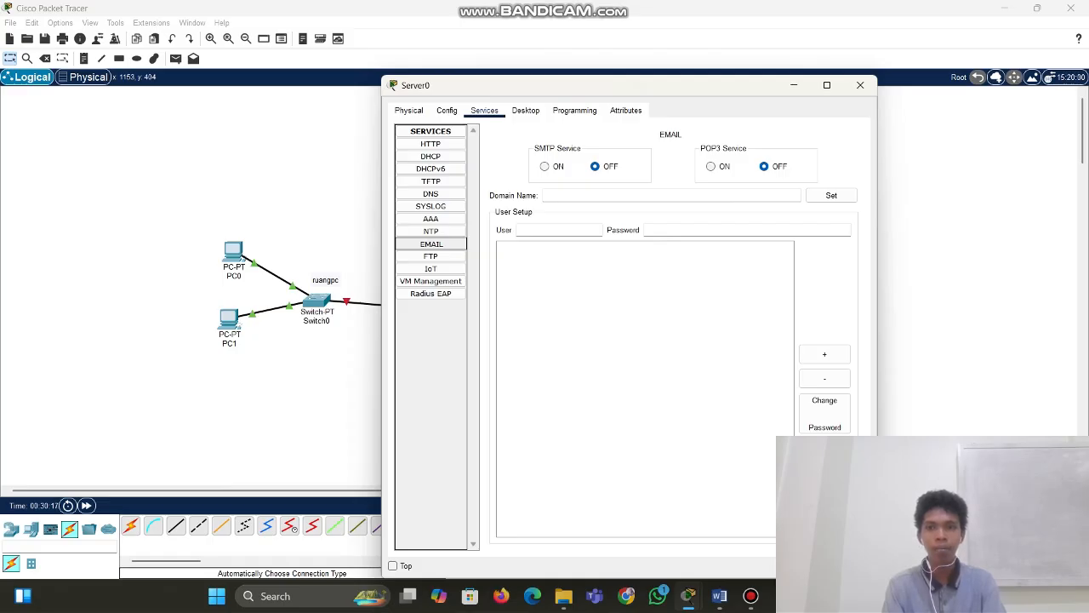
left_click(545, 167)
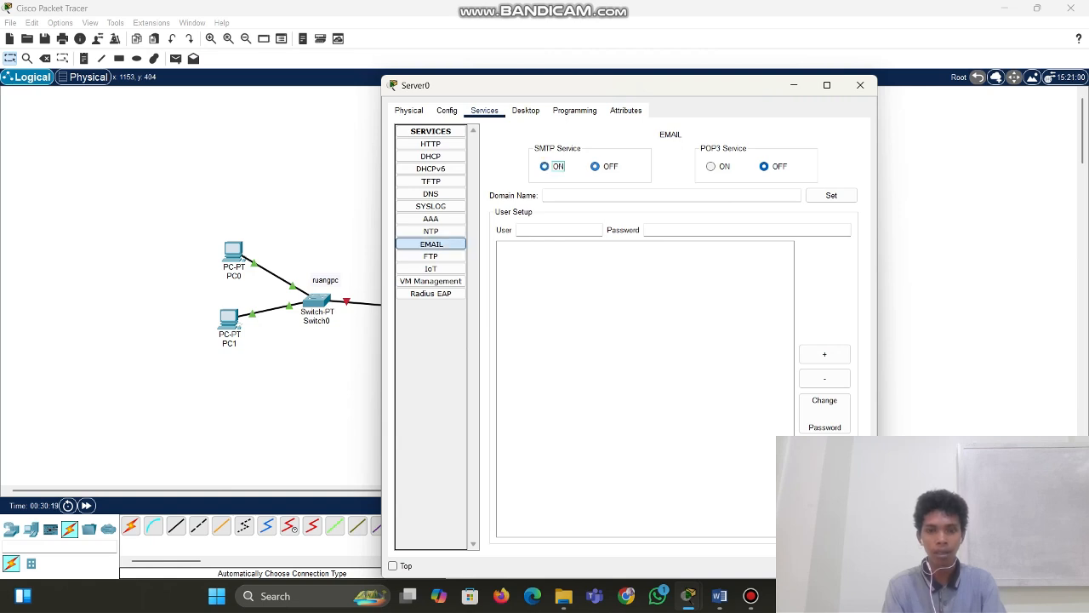
left_click(712, 166)
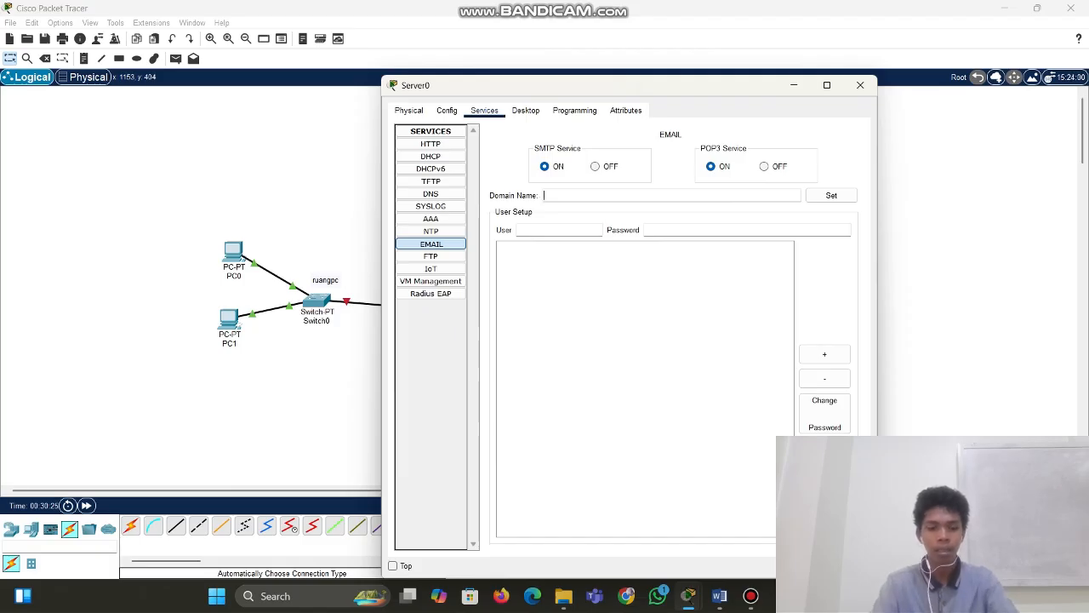
type("g")
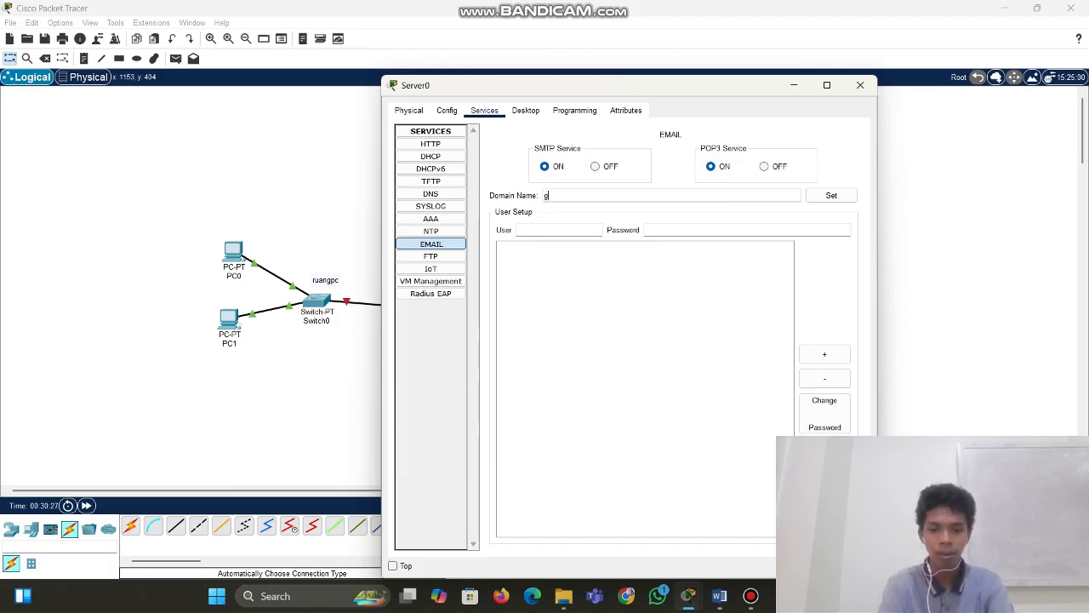
type("mail.com")
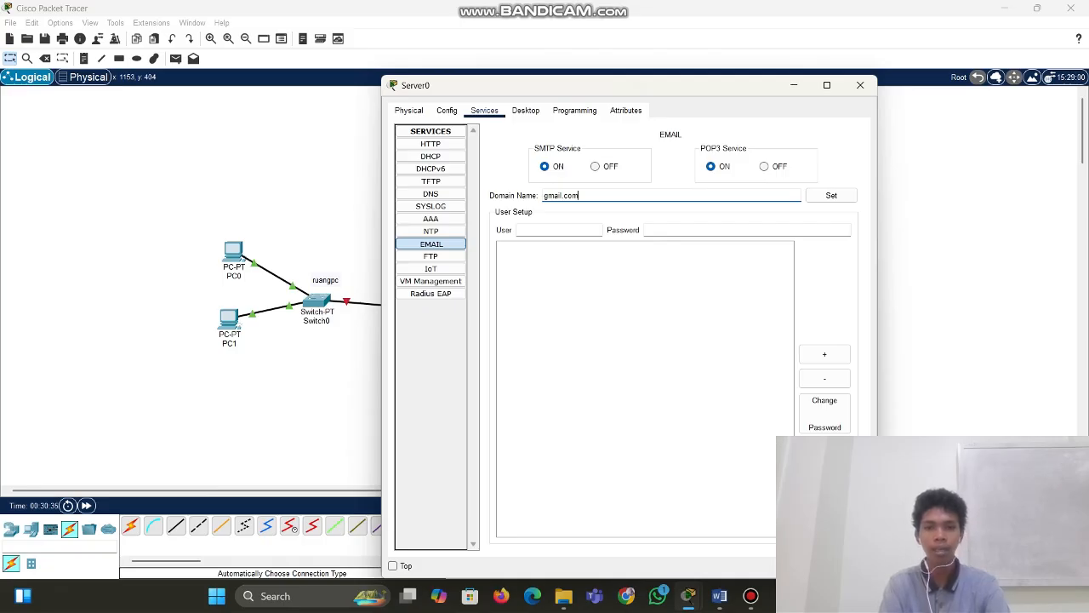
Add the first mail user account with its password
left_click(559, 230)
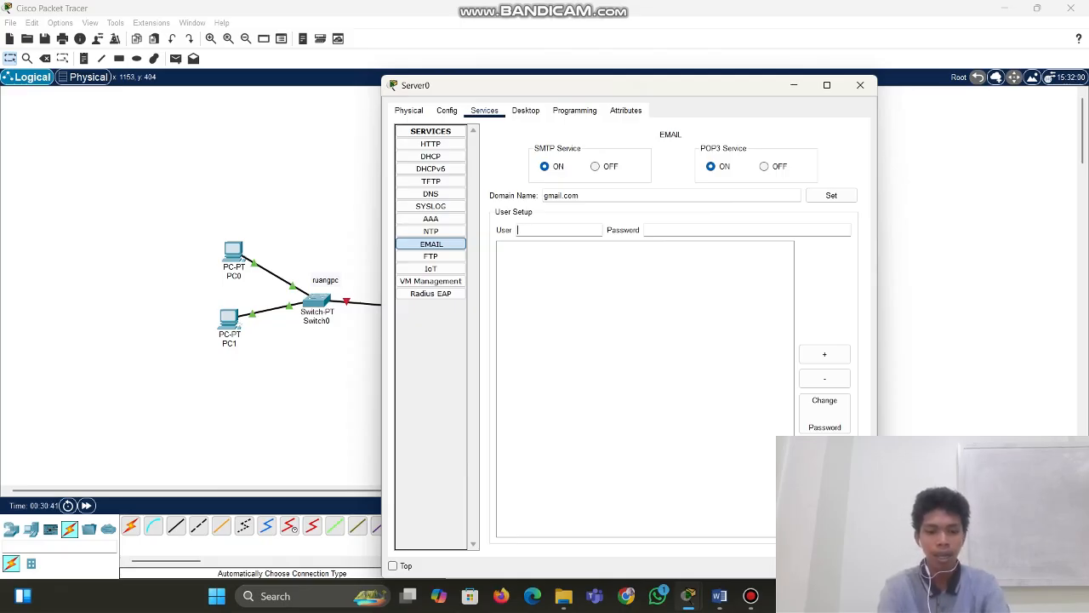
type("taka")
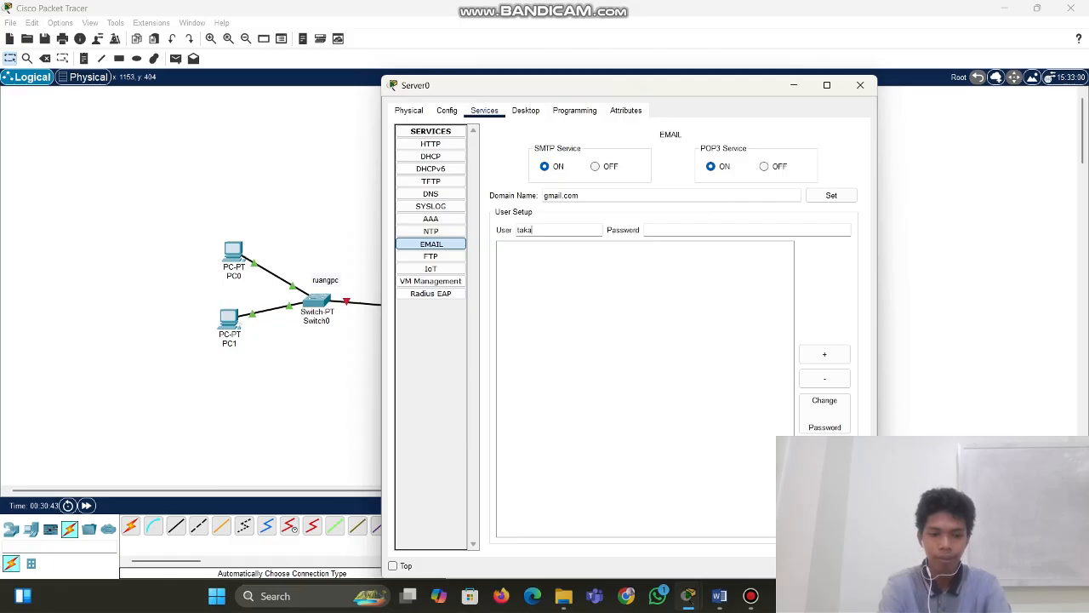
type("gi")
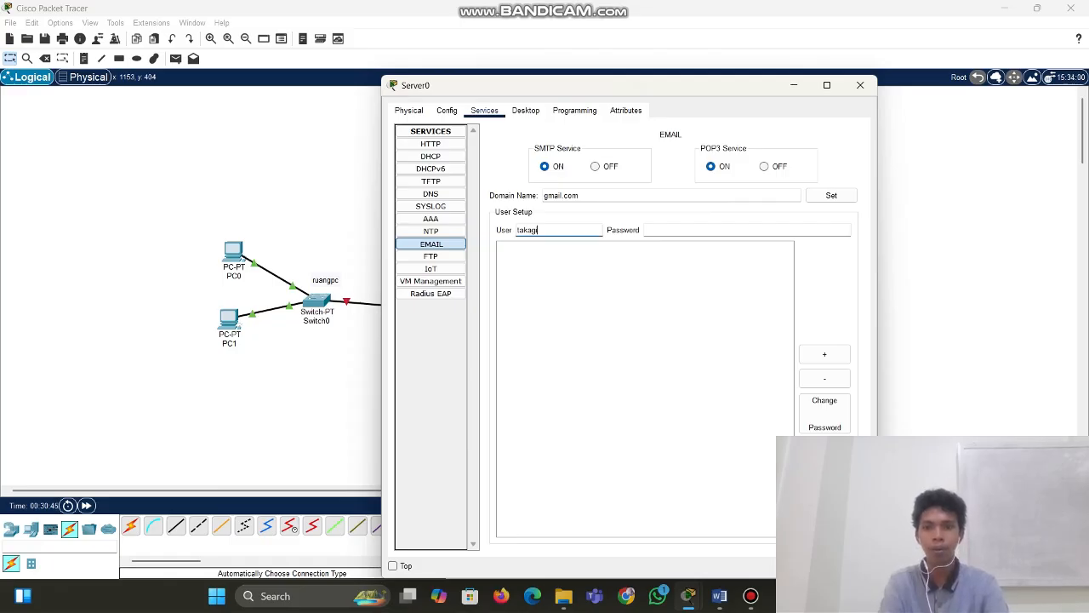
key("Tab")
type("ka")
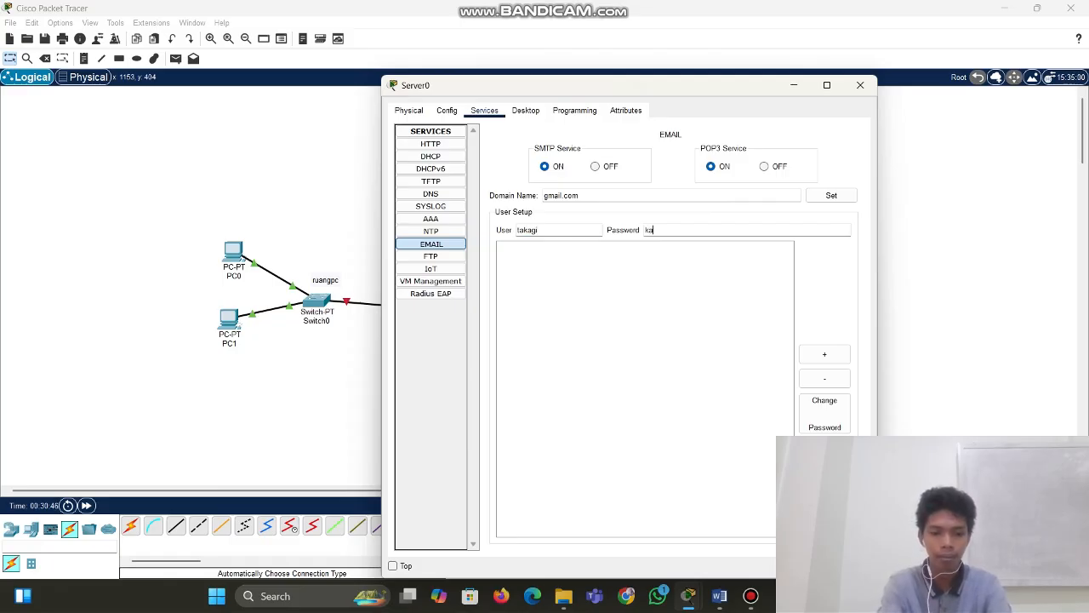
key("BackSpace")
key("BackSpace")
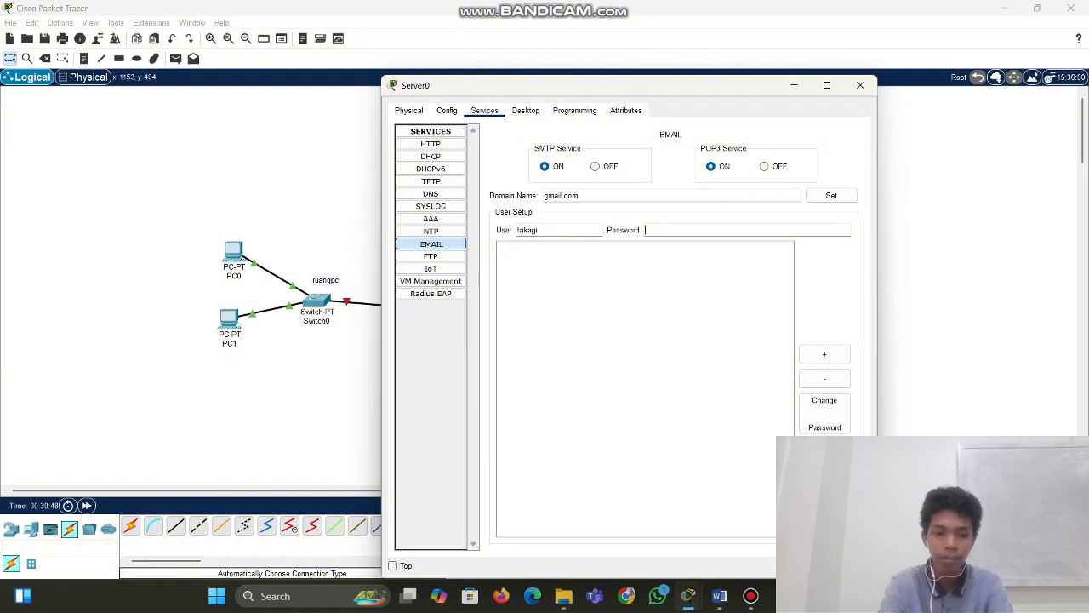
type("takagi")
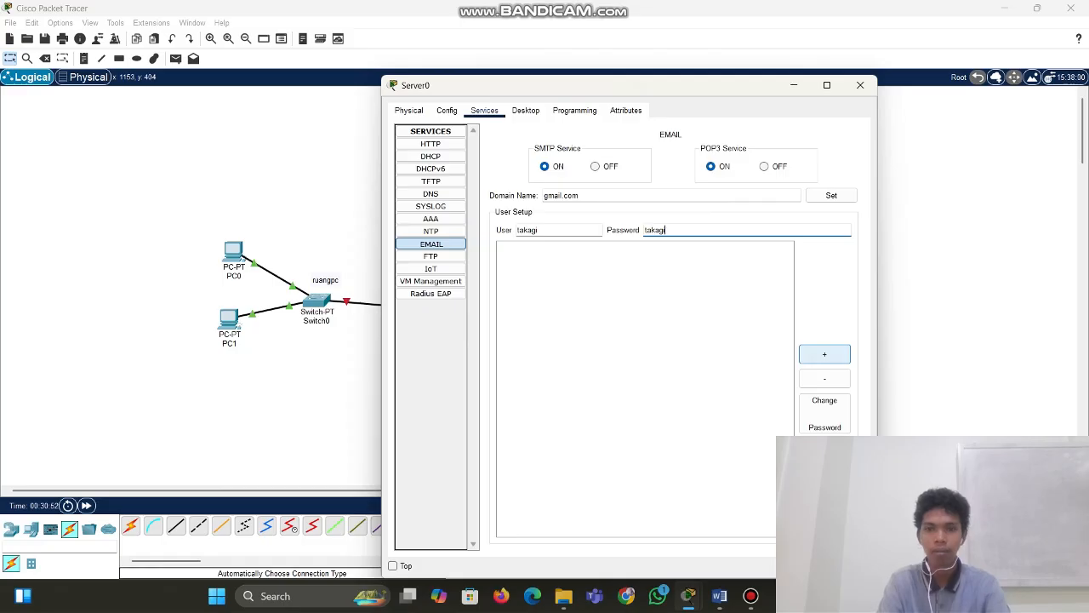
left_click_drag(742, 85, 575, 50)
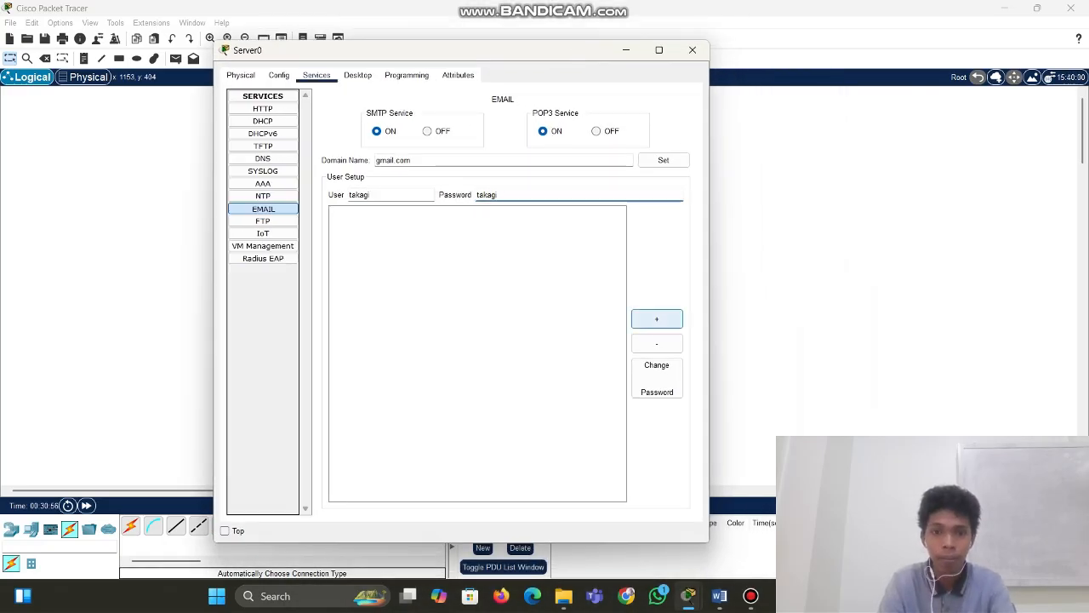
left_click(657, 319)
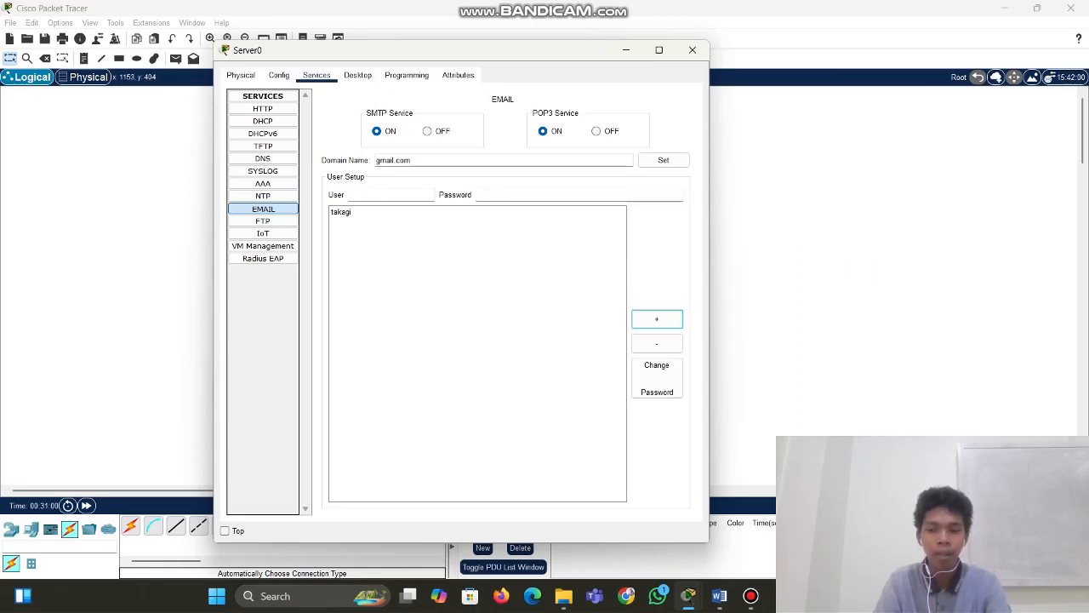
Add a second mail user account with its password and close Server0's window
left_click(390, 195)
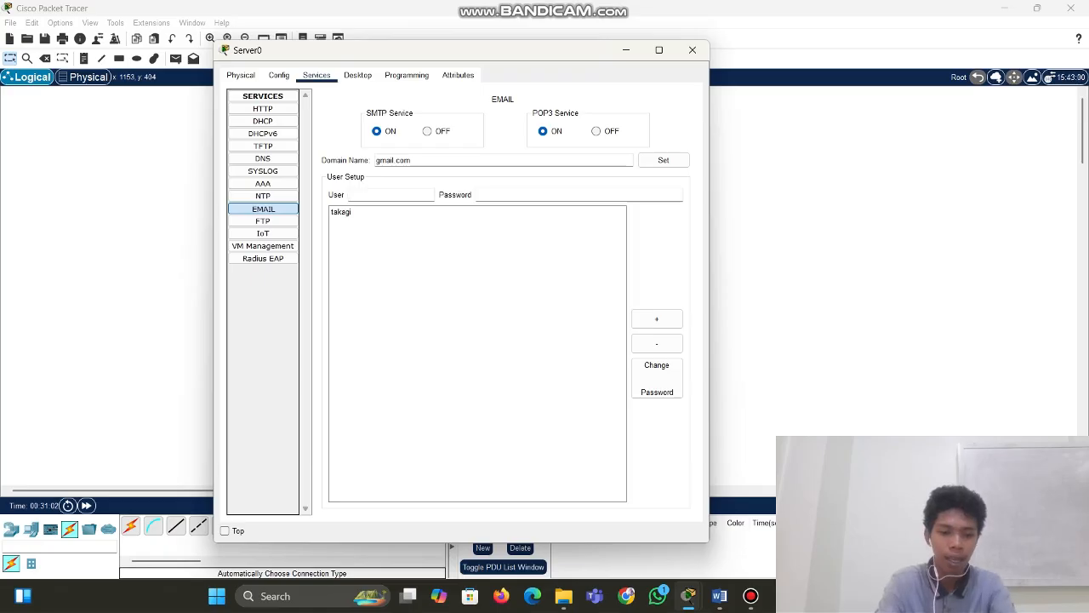
type("kubo")
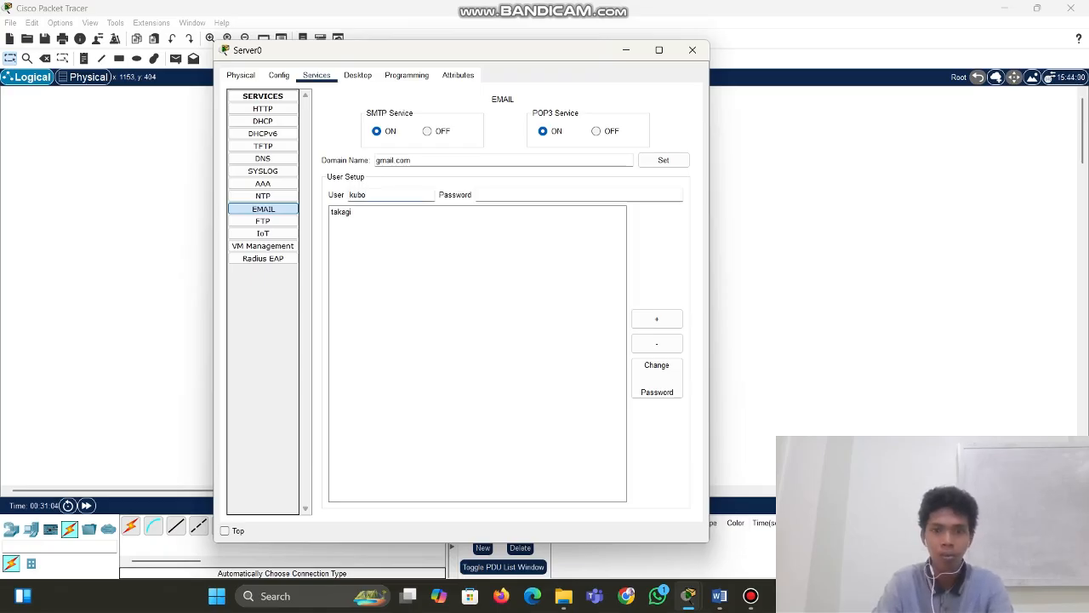
left_click(578, 195)
type("kubo")
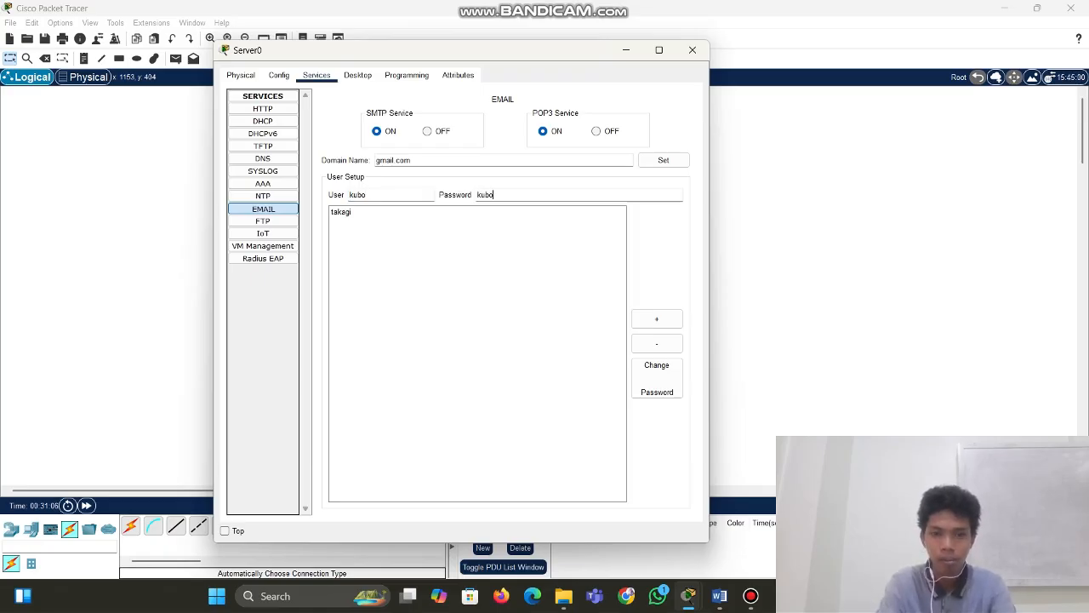
left_click(657, 319)
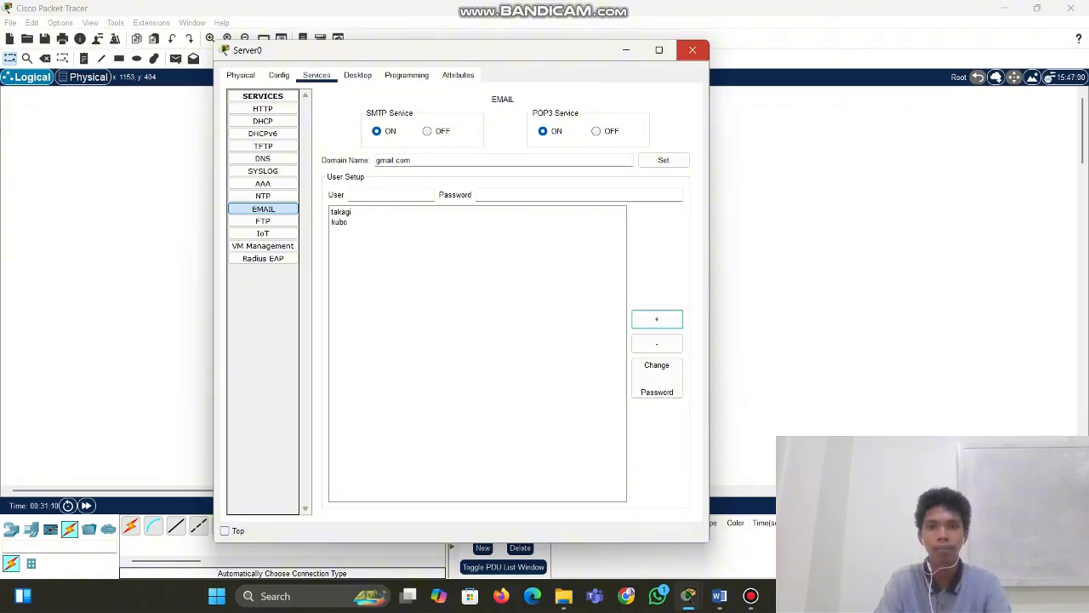
left_click(692, 49)
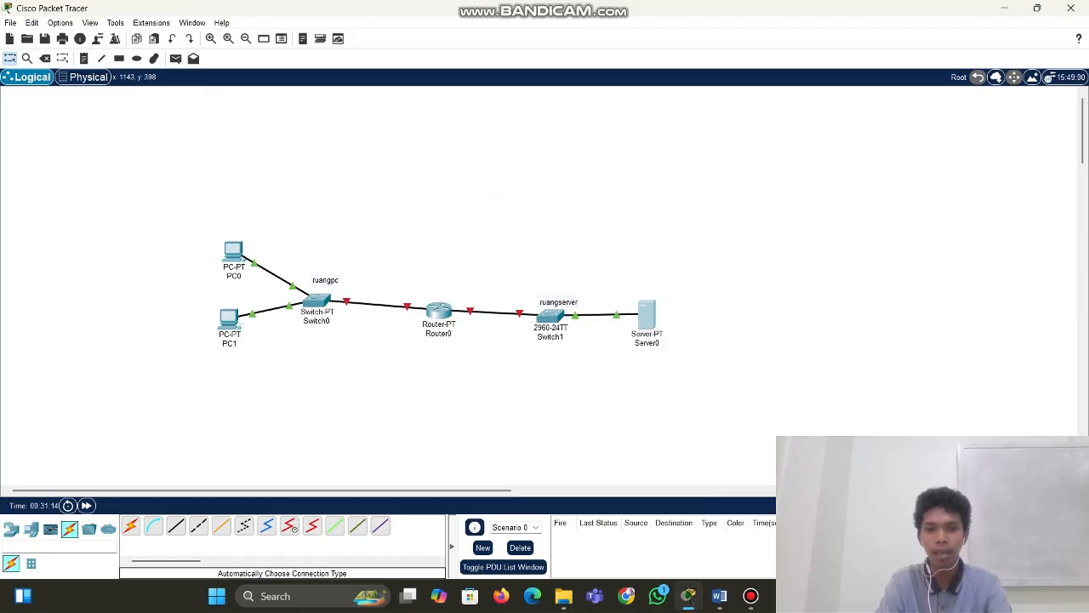
Turn Server0's FTP service on and enter username 'server' with its password
left_click(648, 312)
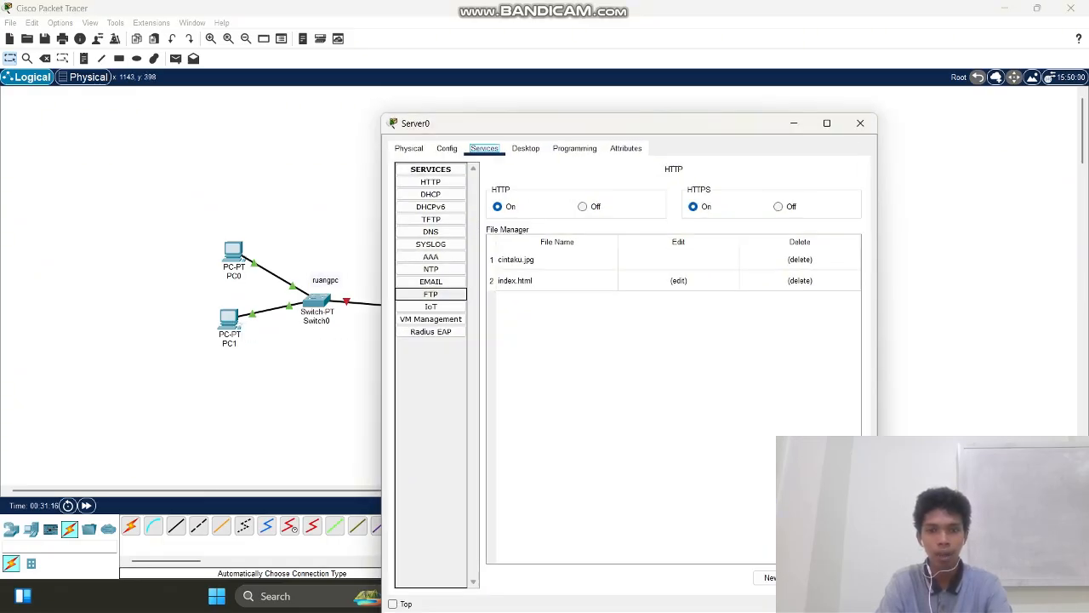
left_click(430, 294)
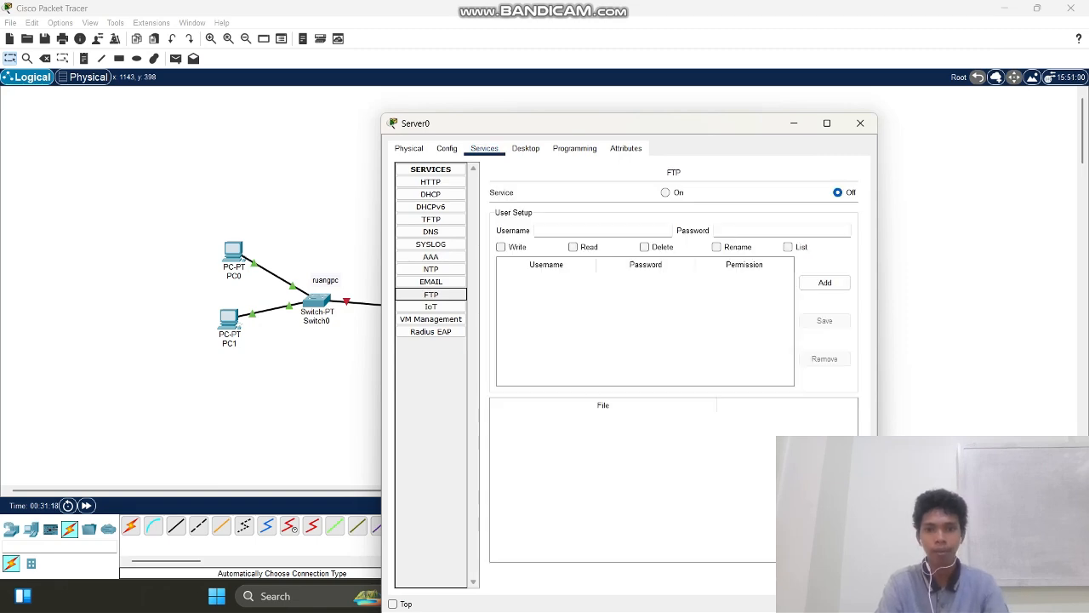
left_click_drag(710, 128, 533, 85)
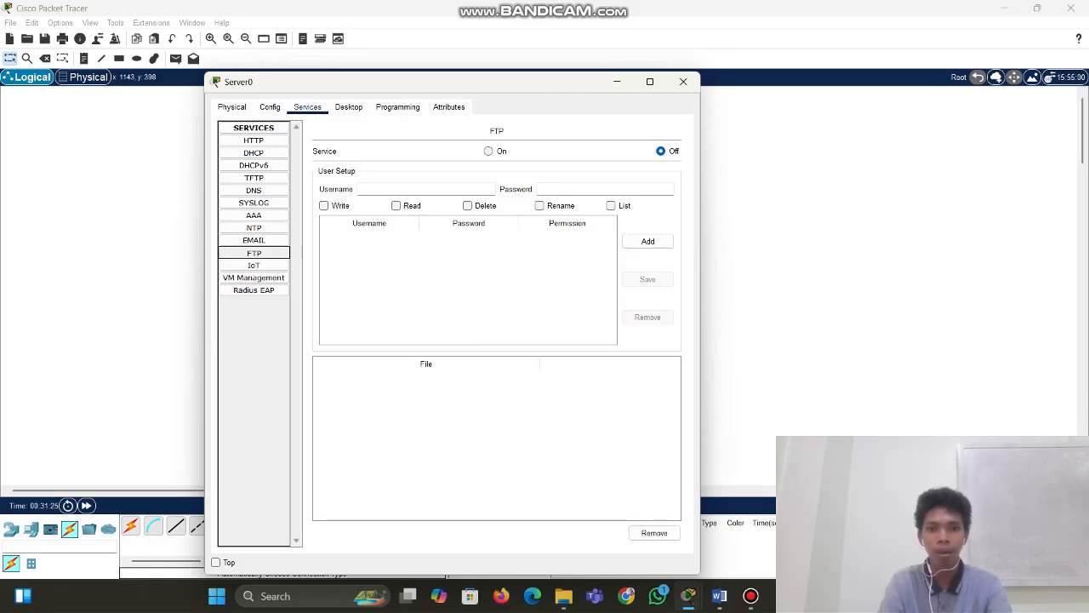
left_click(488, 152)
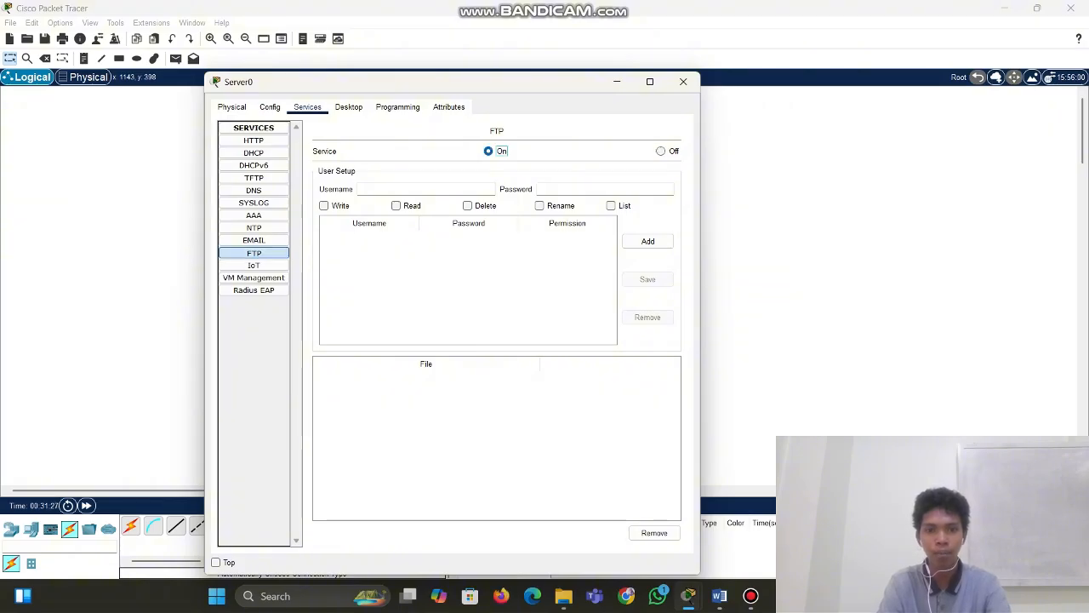
left_click(425, 189)
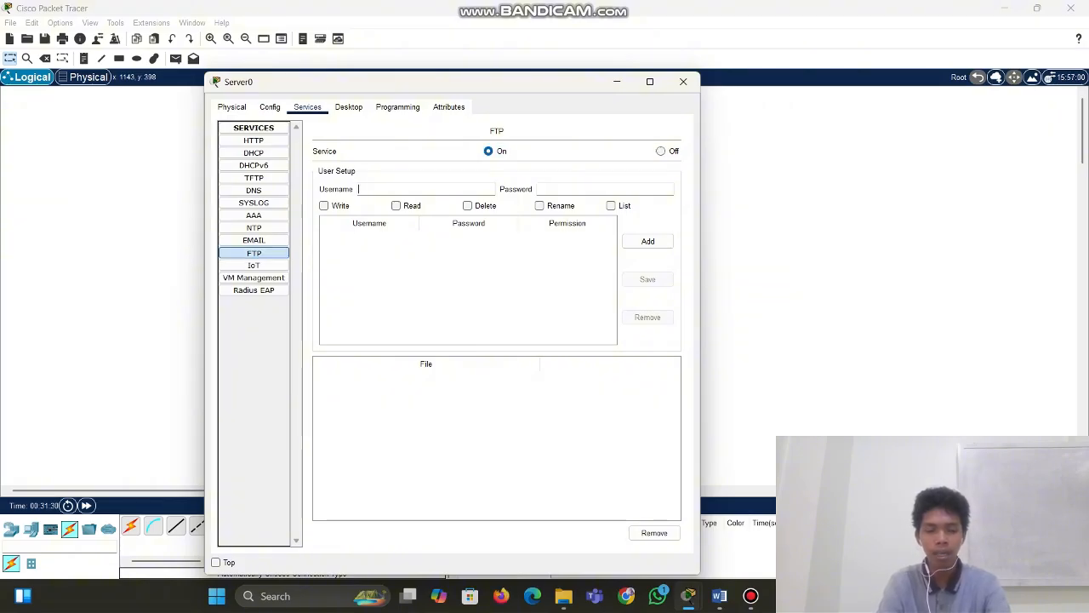
type("server")
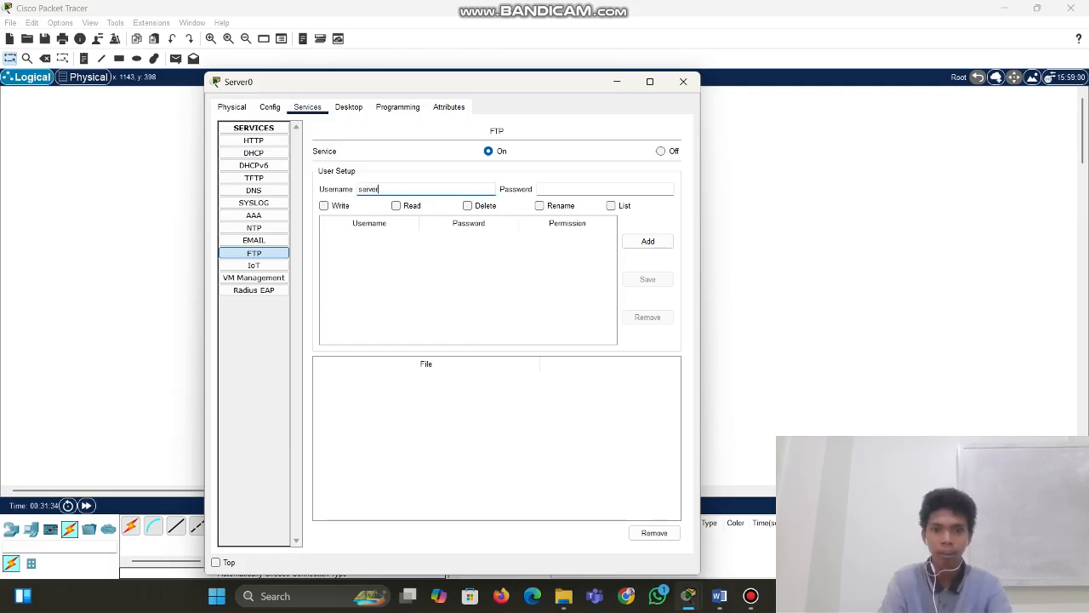
left_click(587, 189)
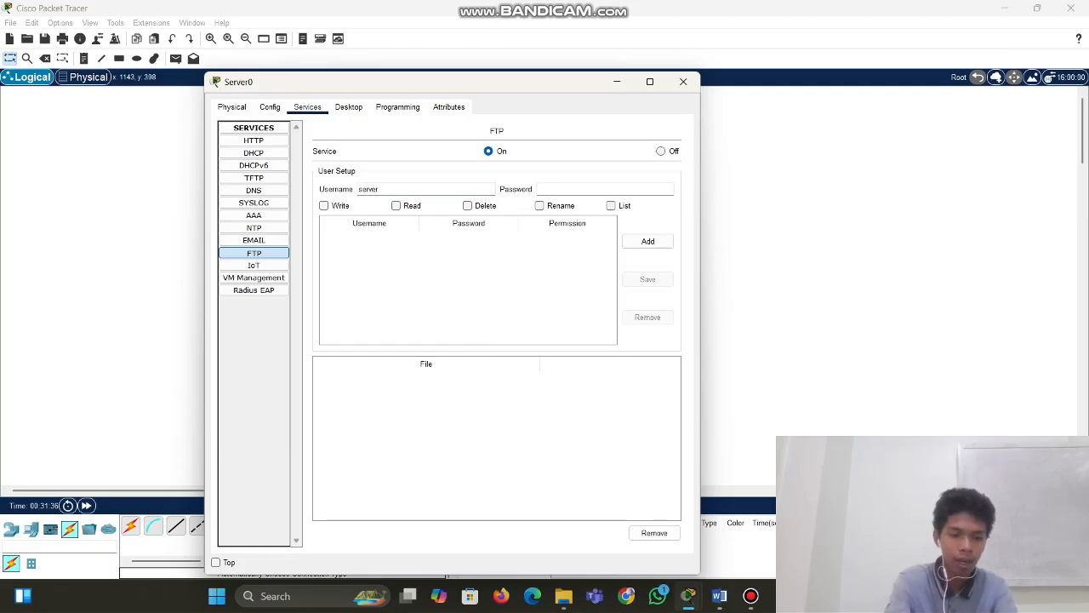
type("ser")
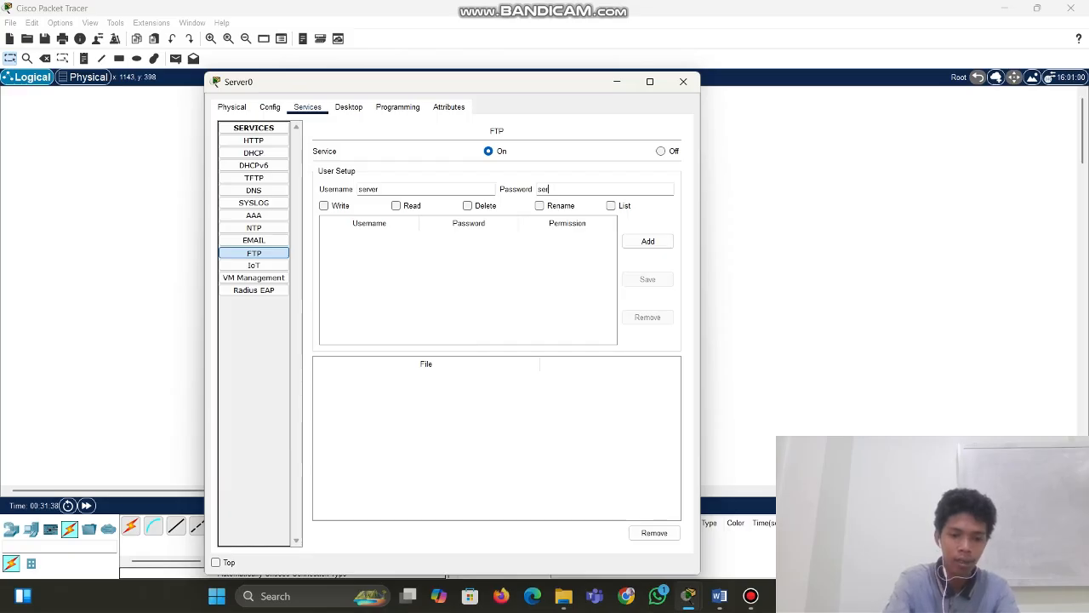
type("ver")
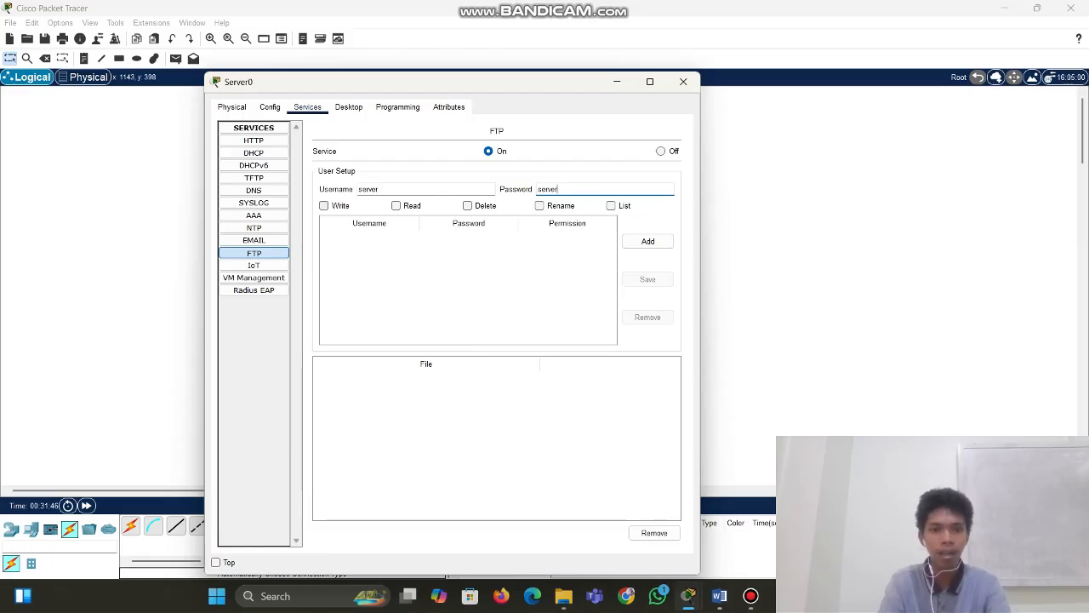
Grant the 'server' user write, read, delete, rename and list rights and add it
key("Tab")
key("space")
key("Tab")
key("space")
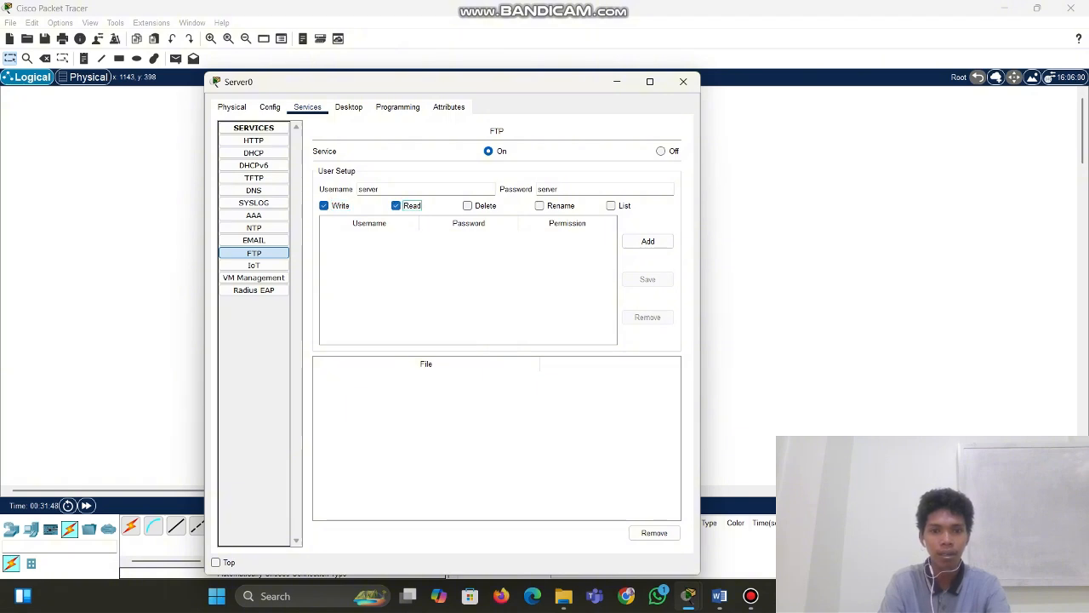
key("Tab")
key("space")
key("Tab")
key("space")
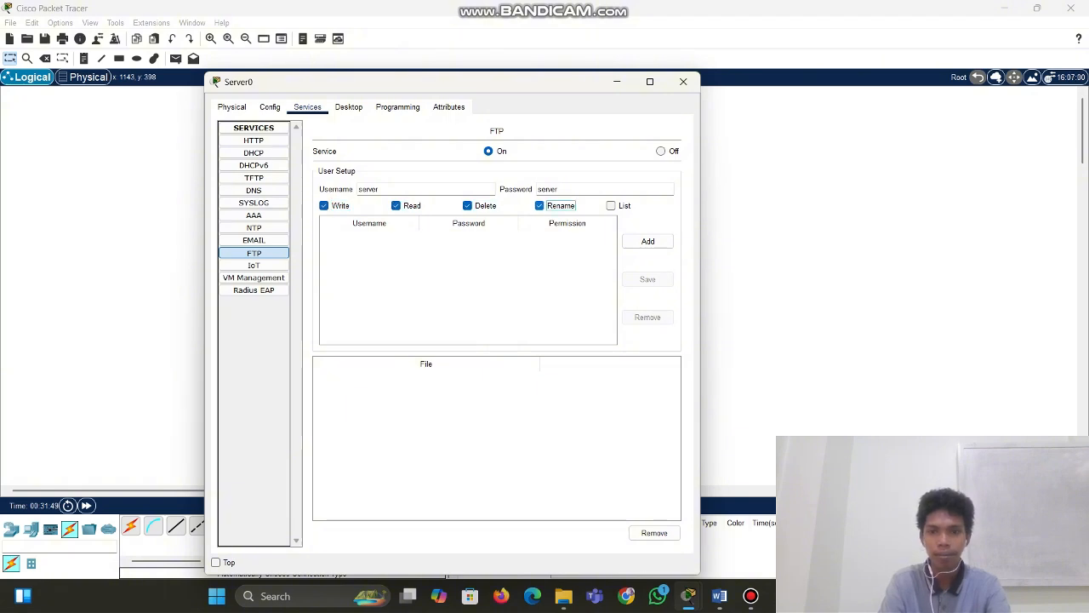
key("Tab")
key("space")
key("Tab")
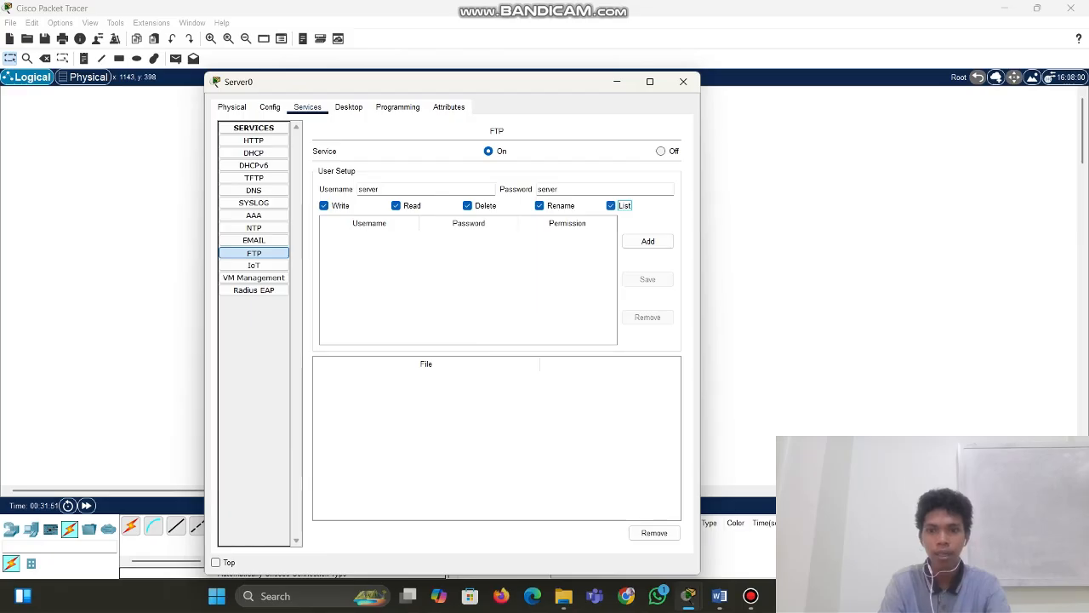
key("space")
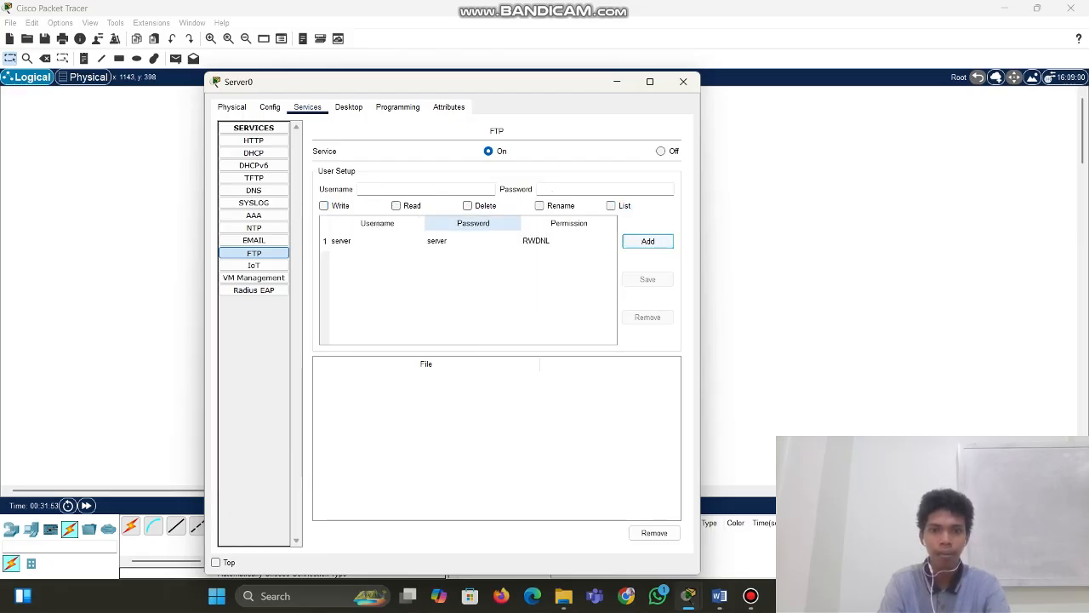
Enter a second FTP username 'pc' with its password
left_click(417, 188)
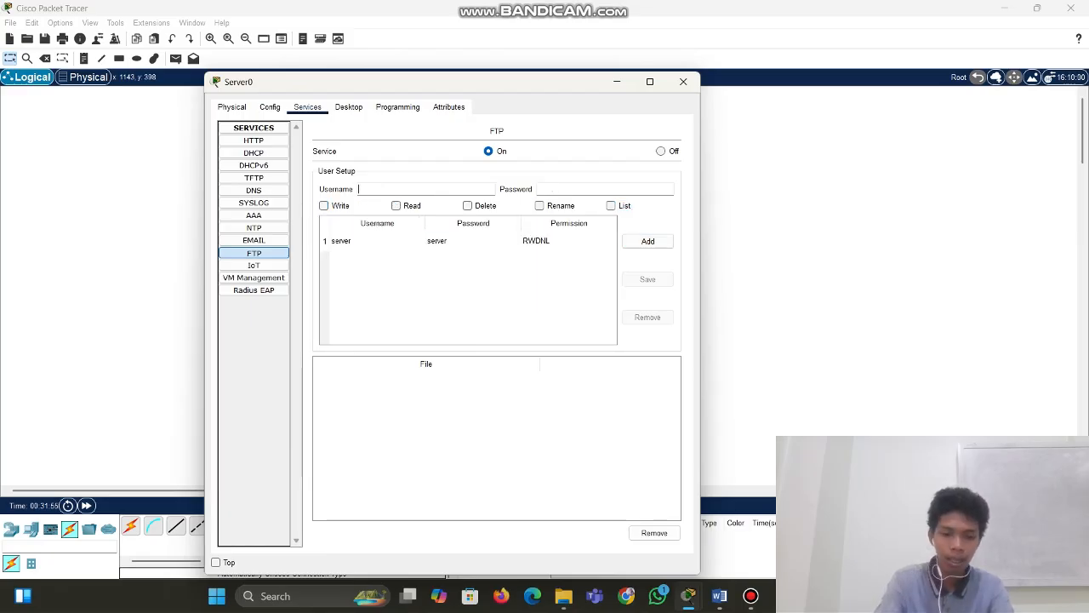
type("pc")
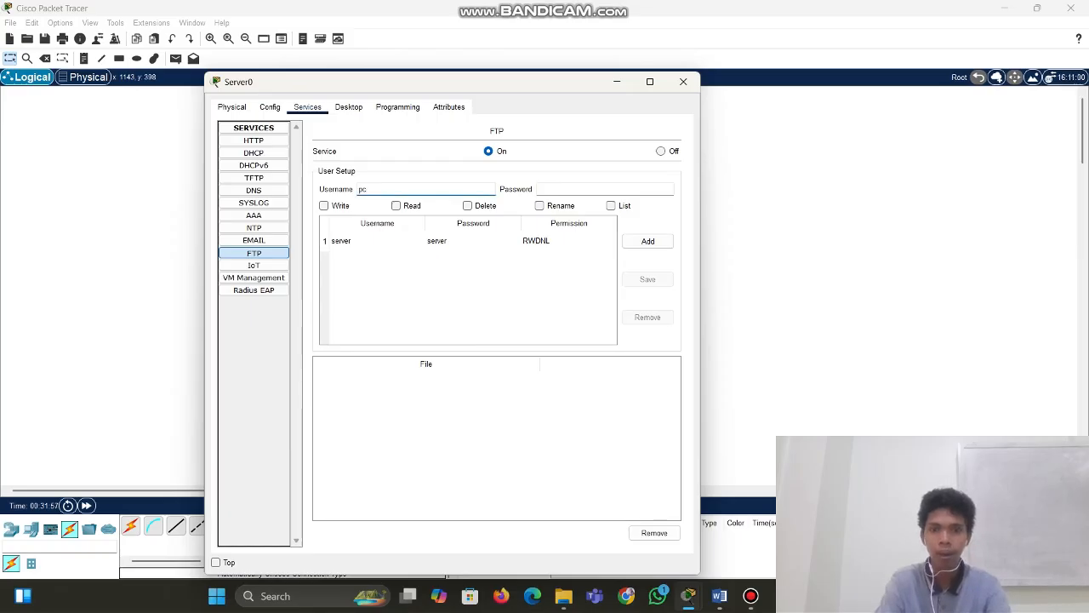
key("Tab")
type("pc")
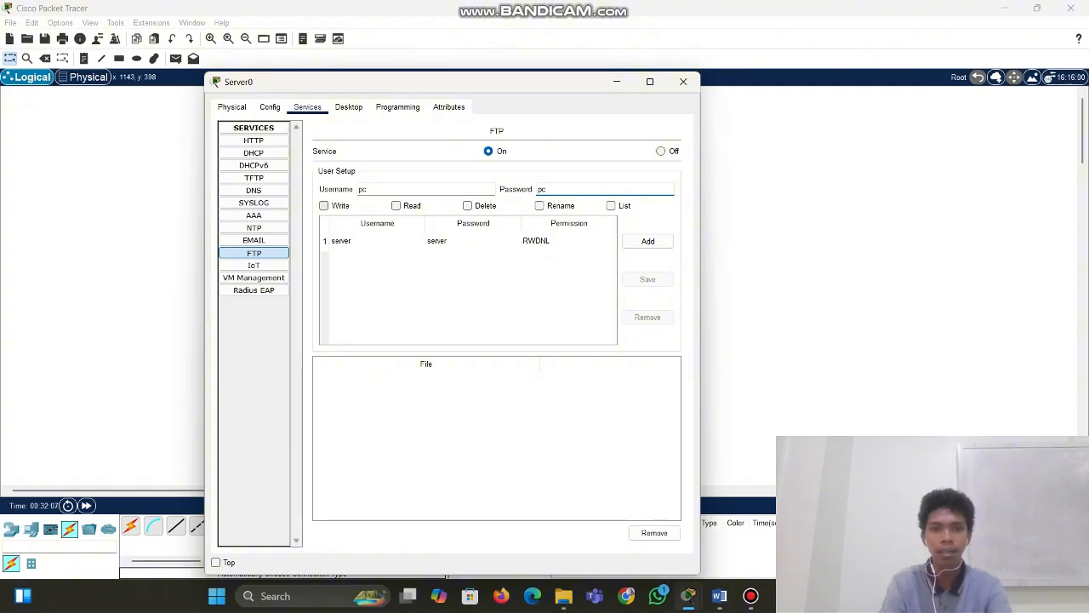
Give 'pc' full RWDNL permissions, add it, and open Router0's window
key("Tab")
key("space")
key("Tab")
key("space")
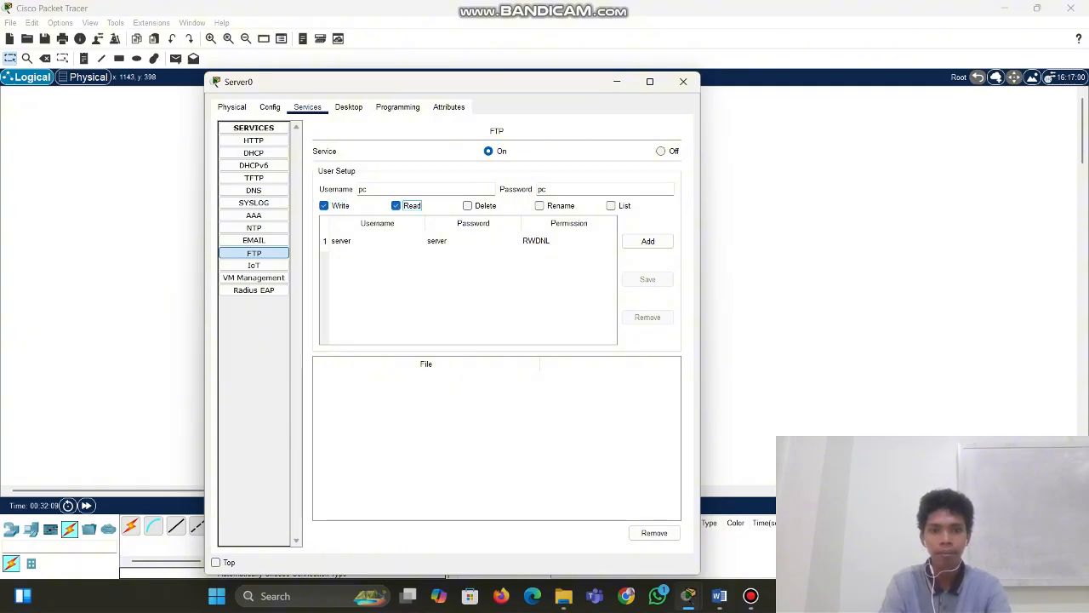
key("Tab")
key("space")
key("Tab")
key("space")
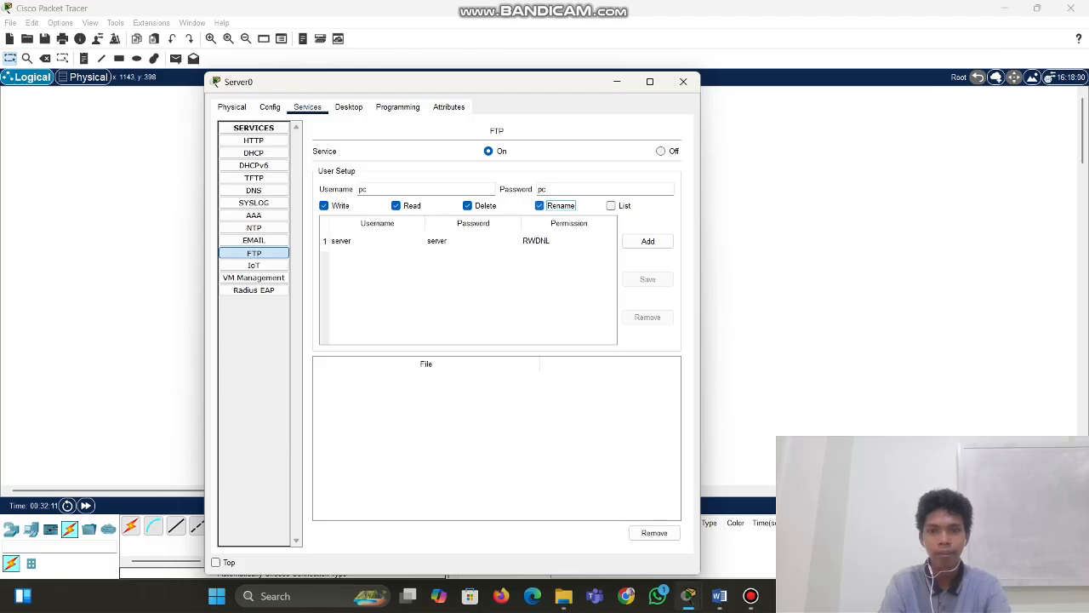
key("Tab")
key("space")
key("Tab")
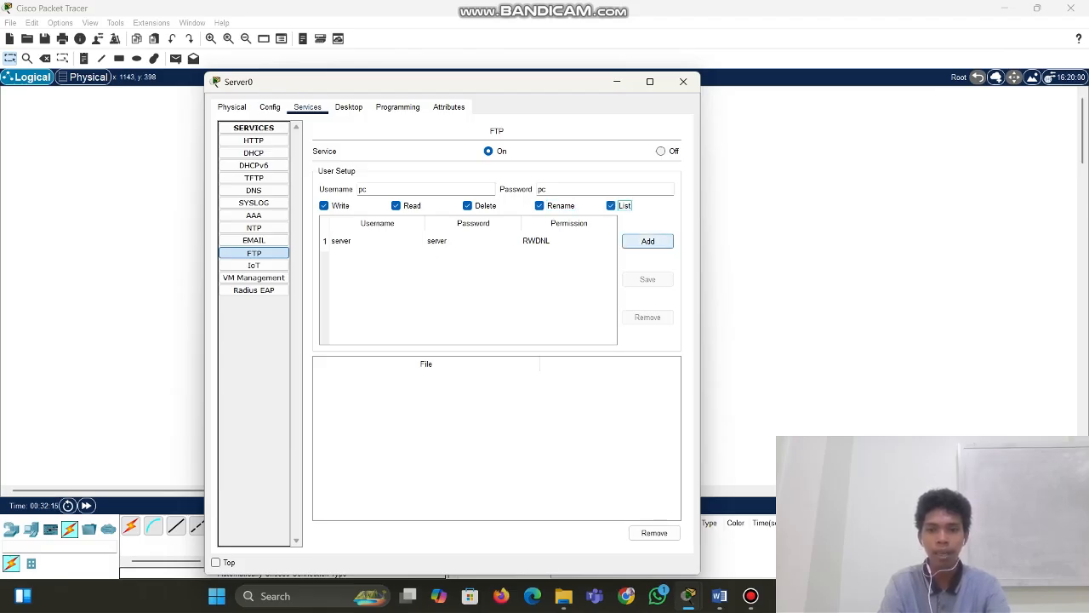
key("space")
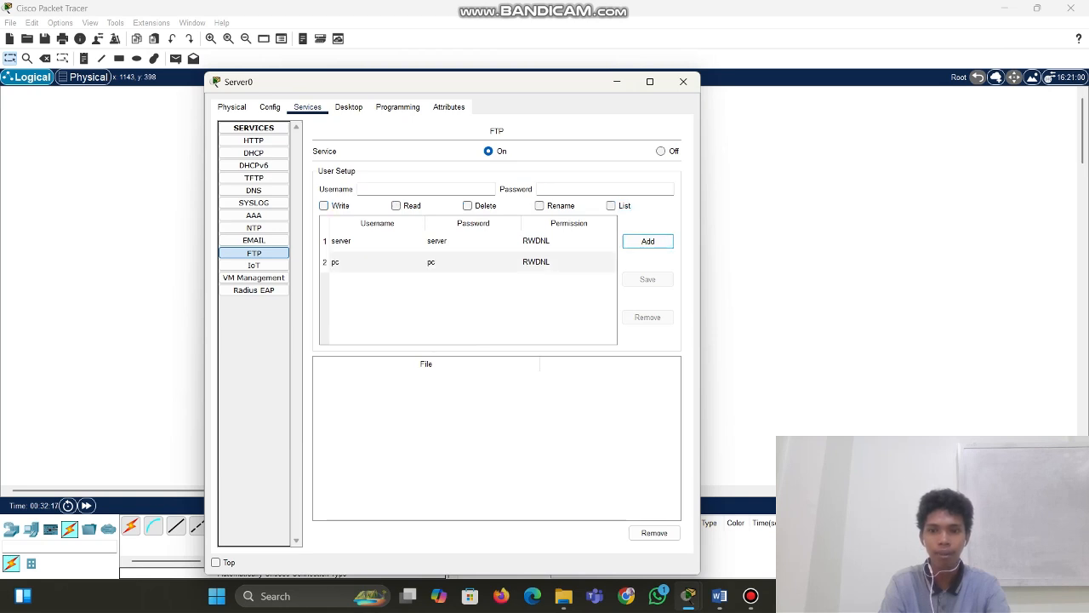
left_click(683, 82)
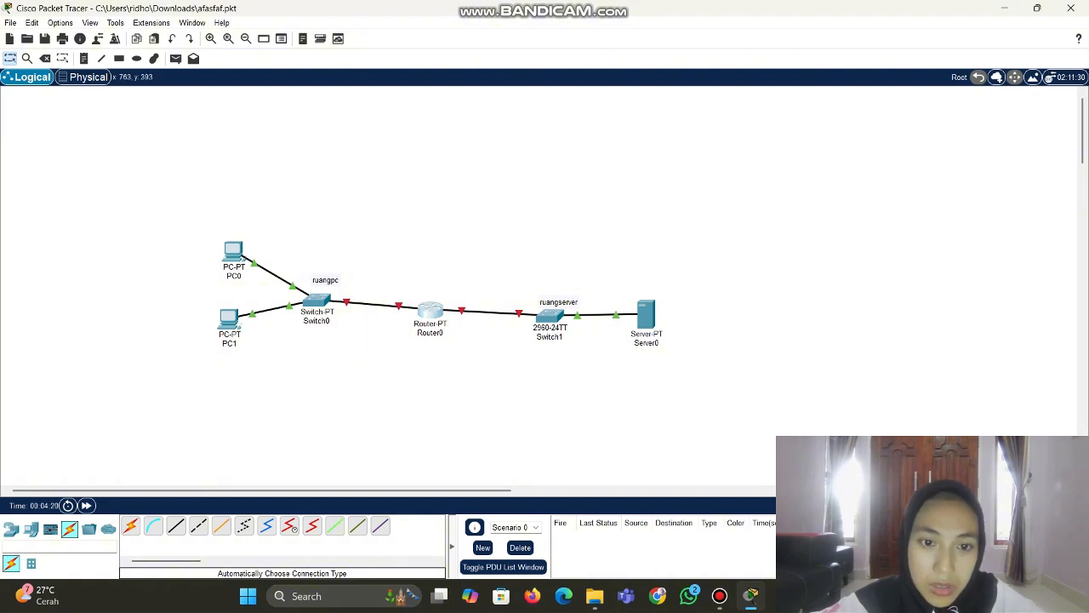
left_click(429, 311)
In Router0's CLI, answer 'no' to setup, then run enable, config terminal and int fa 0/0
left_click(477, 114)
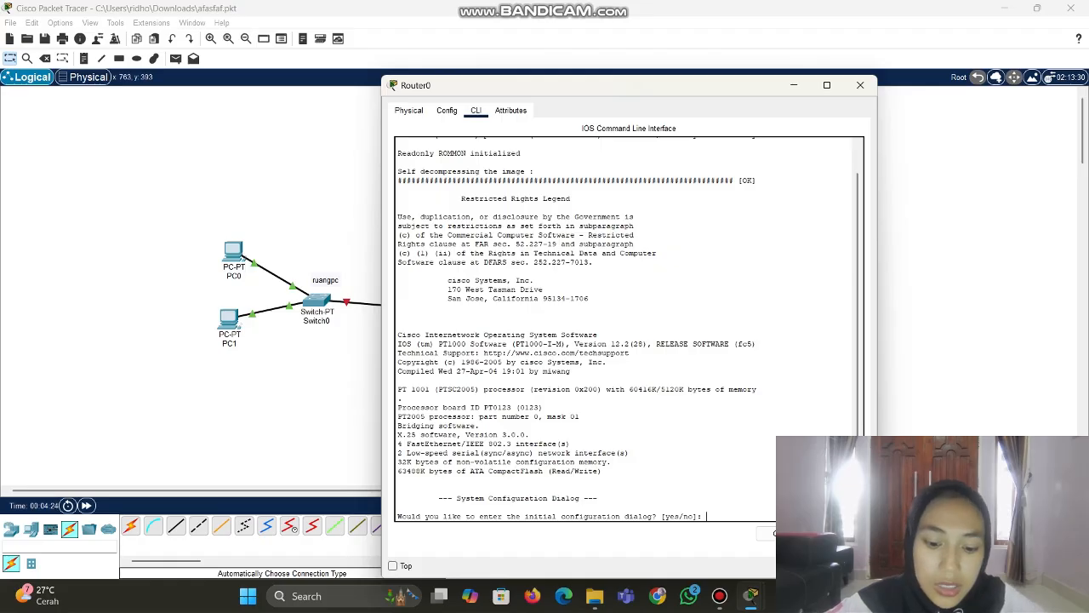
type("no")
key("Return")
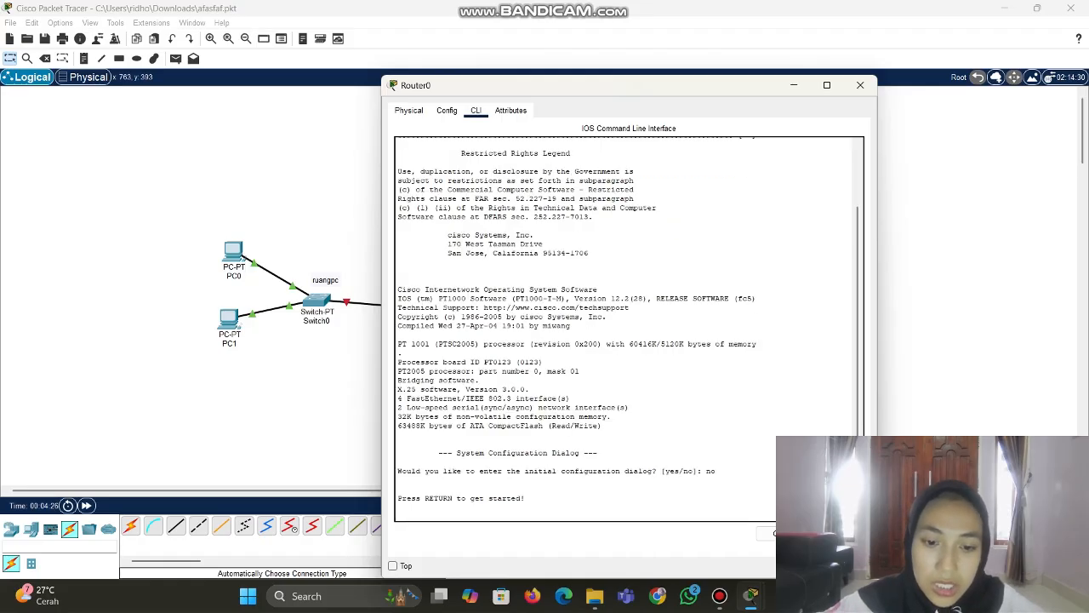
key("Return")
type("er>e")
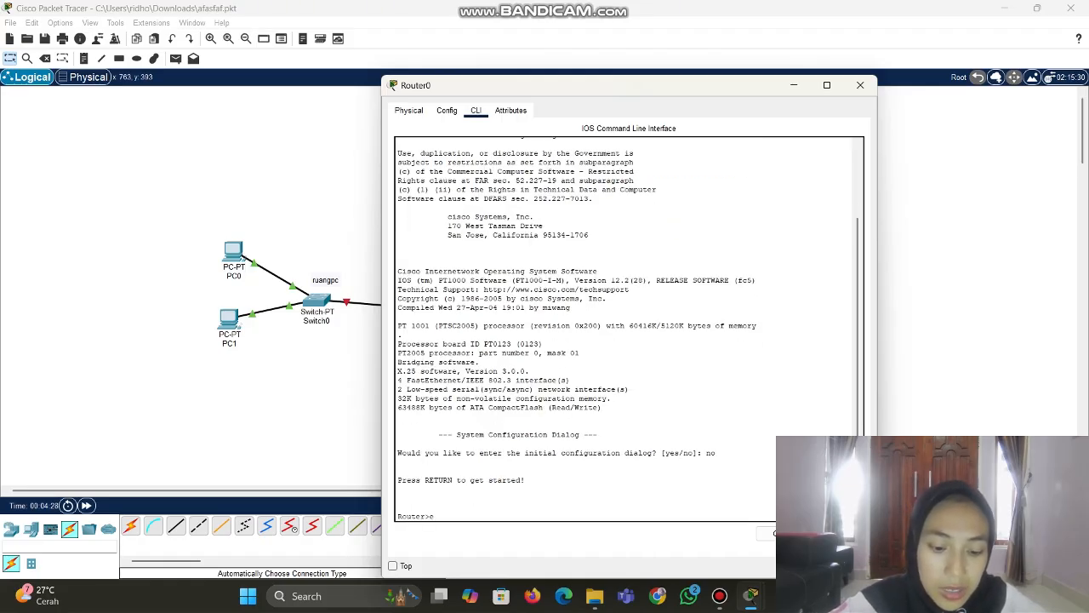
type("nable")
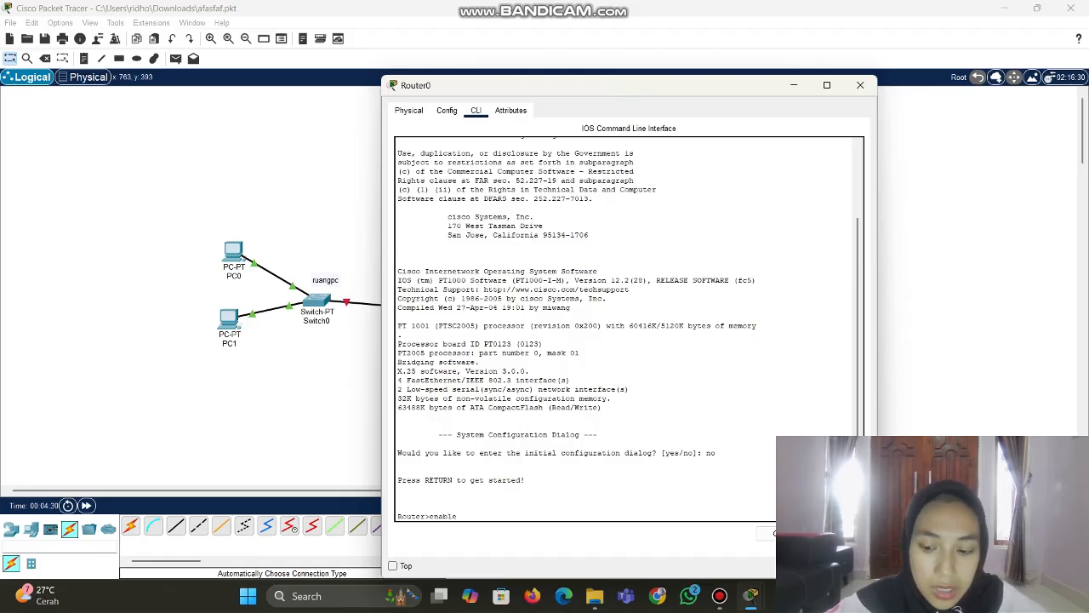
key("Return")
type("co")
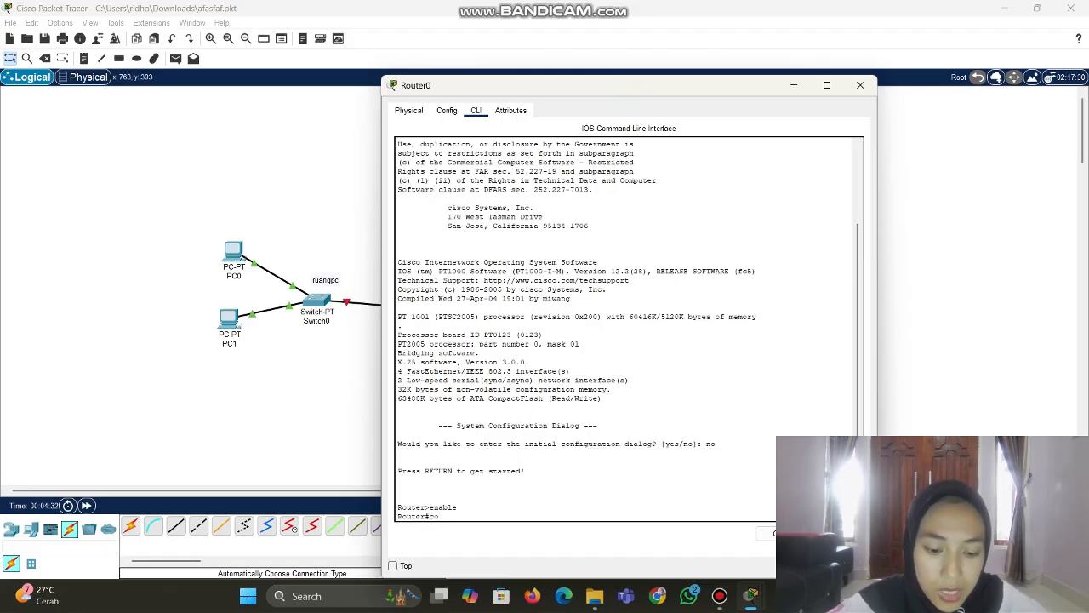
type("nfig t")
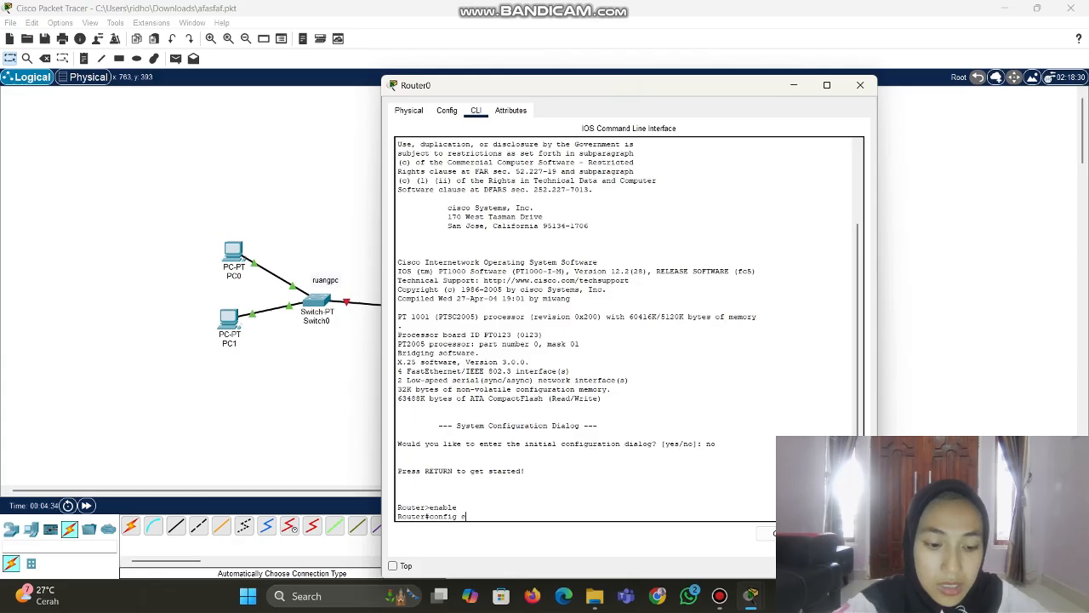
type("erminal")
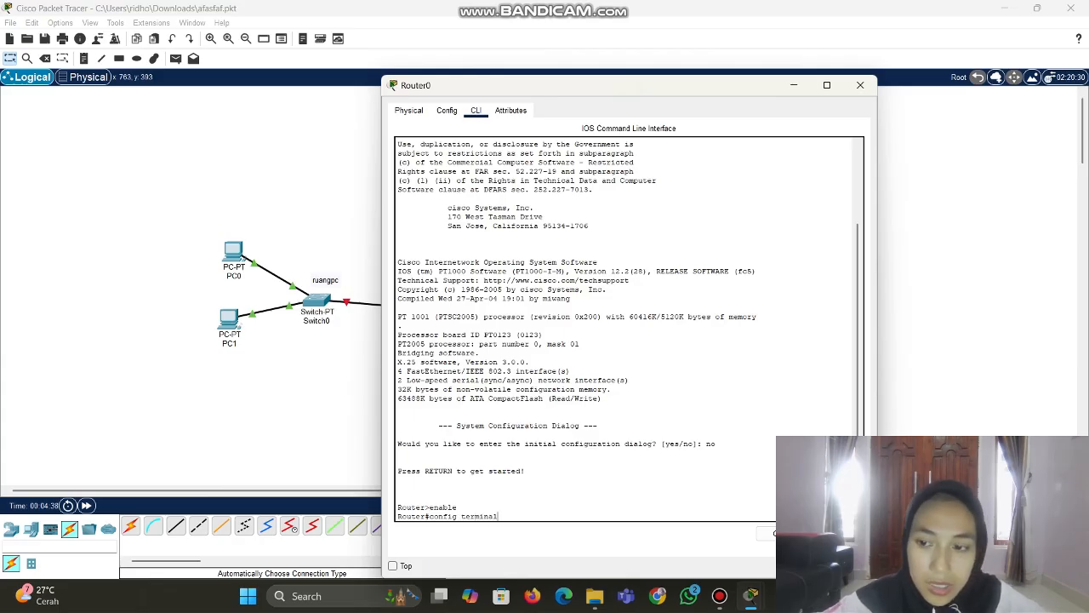
key("Return")
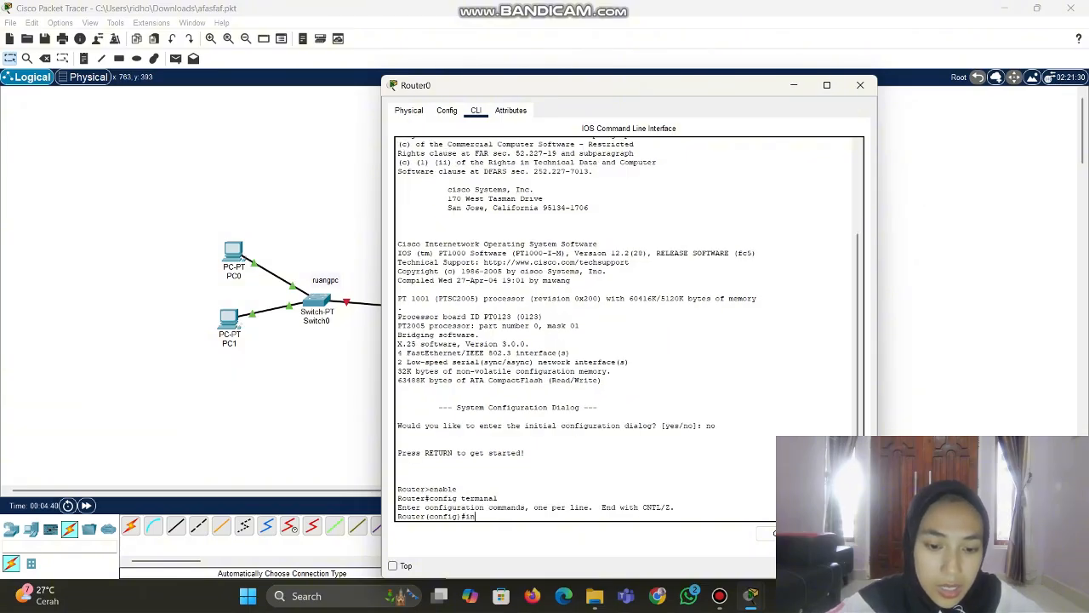
type("int fa")
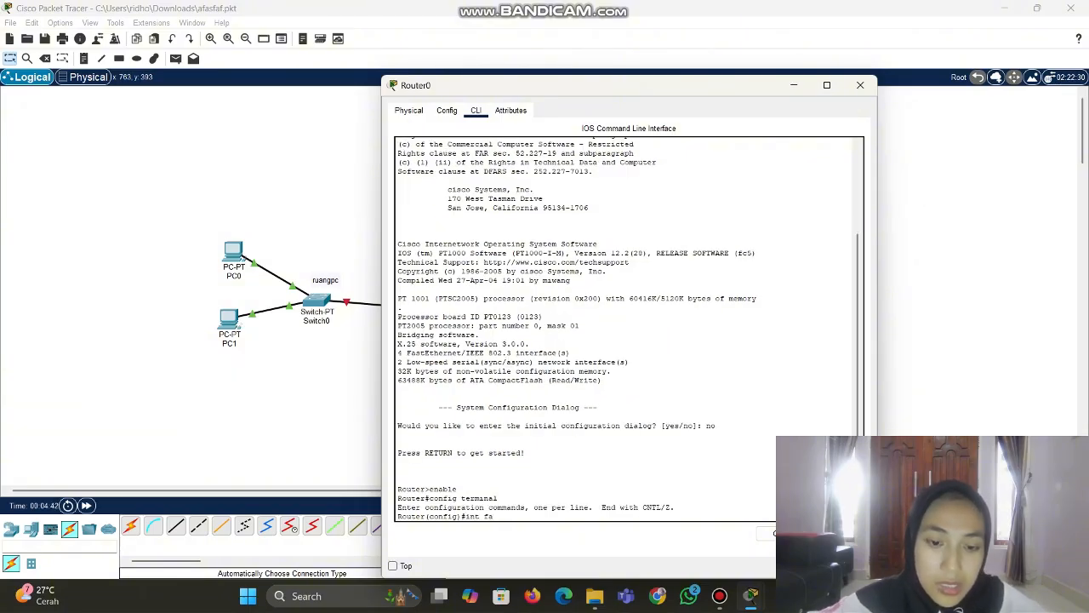
left_click(372, 361)
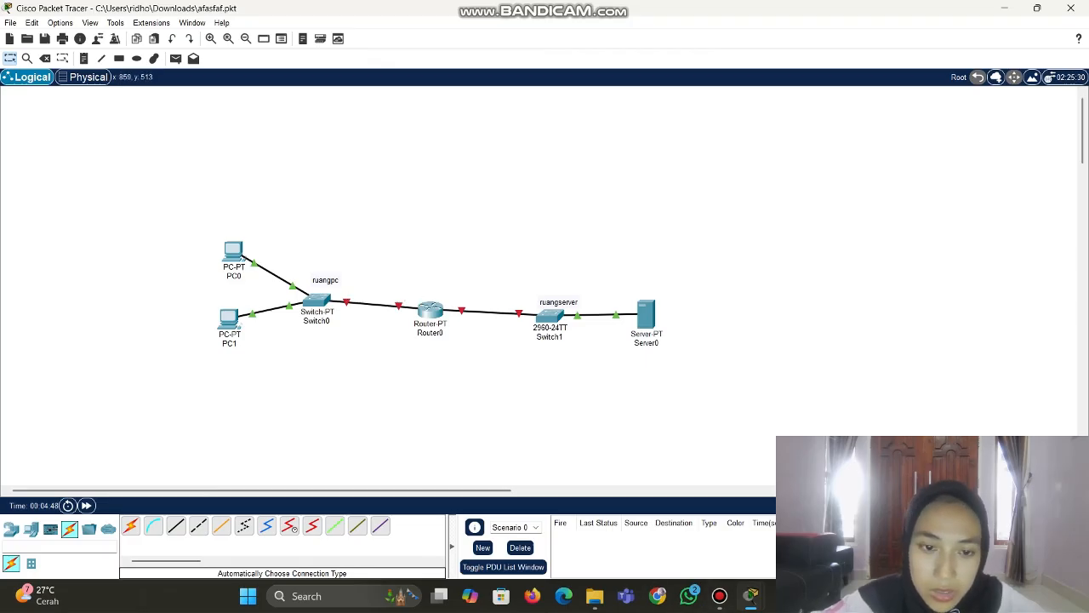
left_click(430, 311)
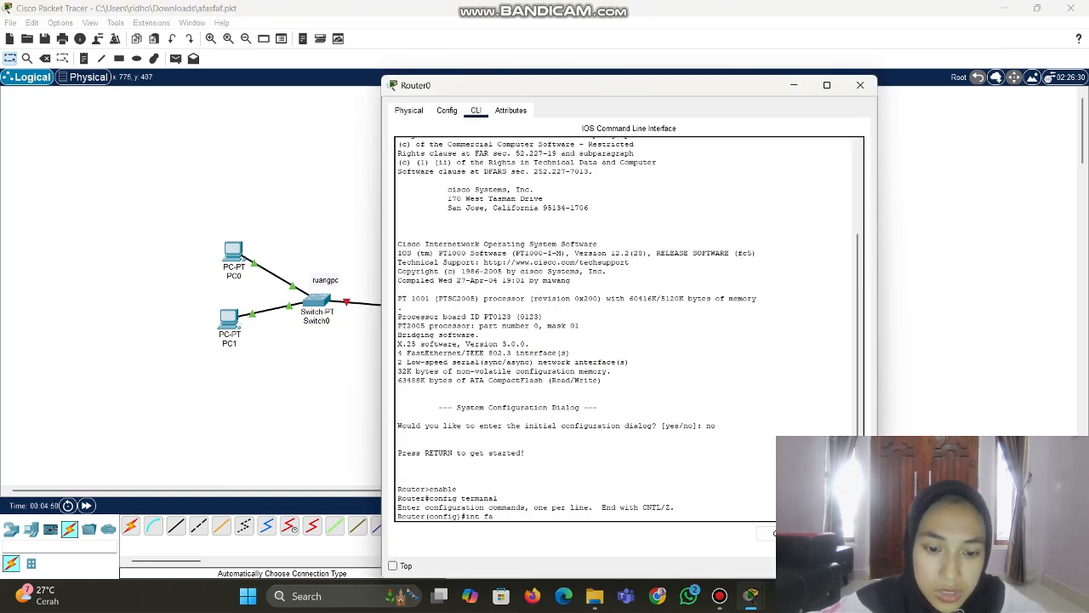
type("0/0")
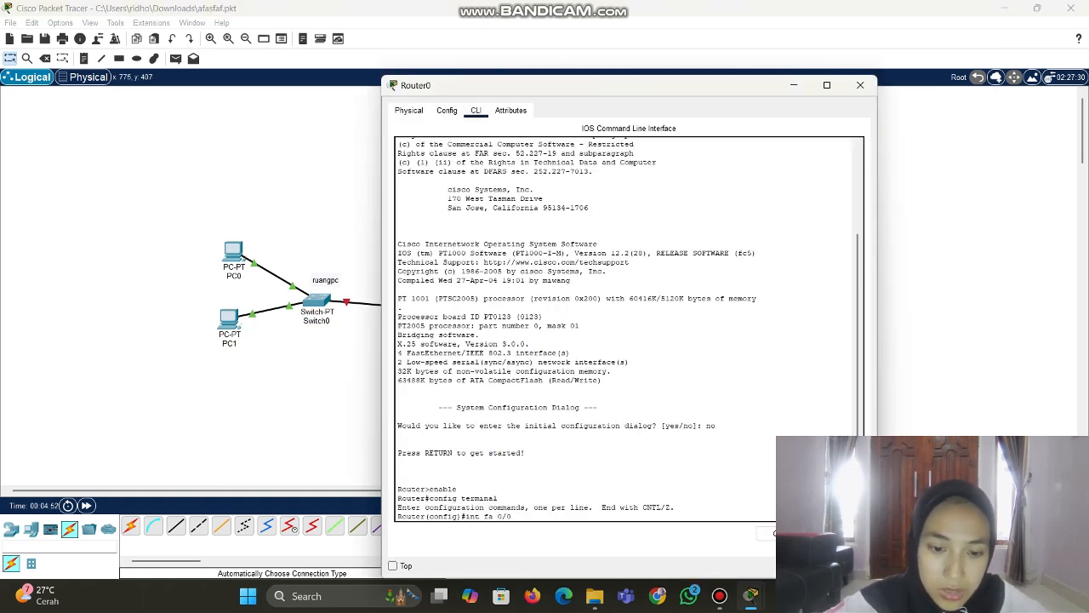
key("Return")
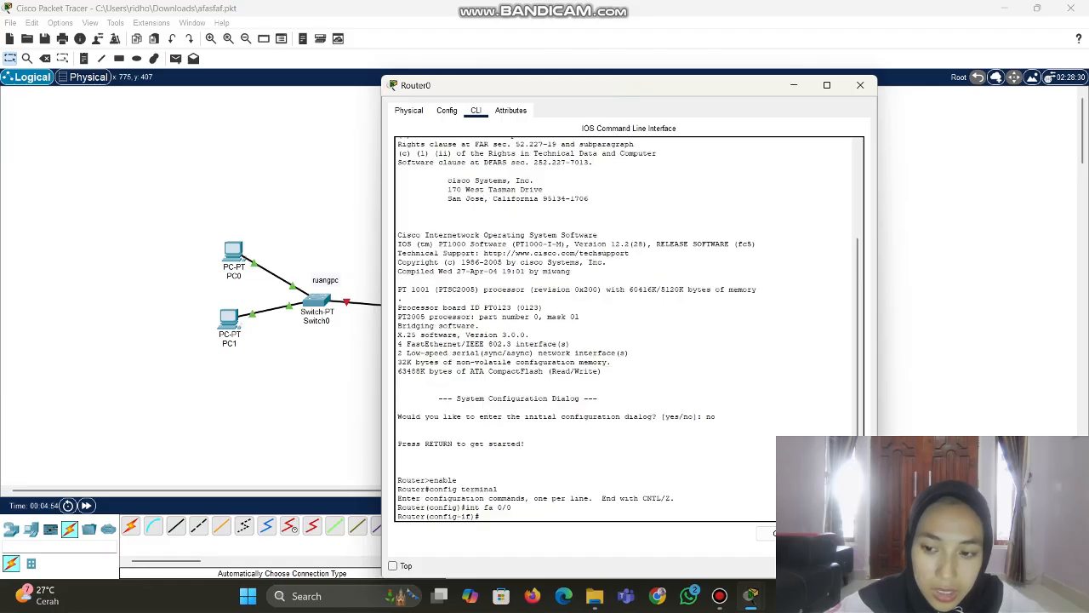
Create DHCP pool ruangpc for network 192.168.1.0 255.255.255.0 and begin entering its default-router
type("ip")
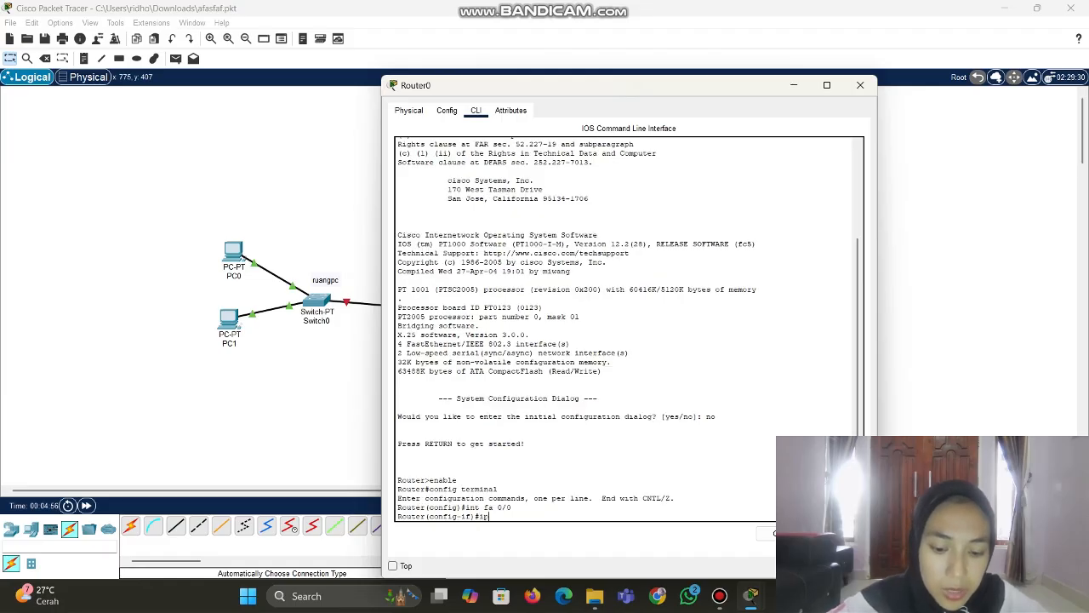
type(" dhcp pool")
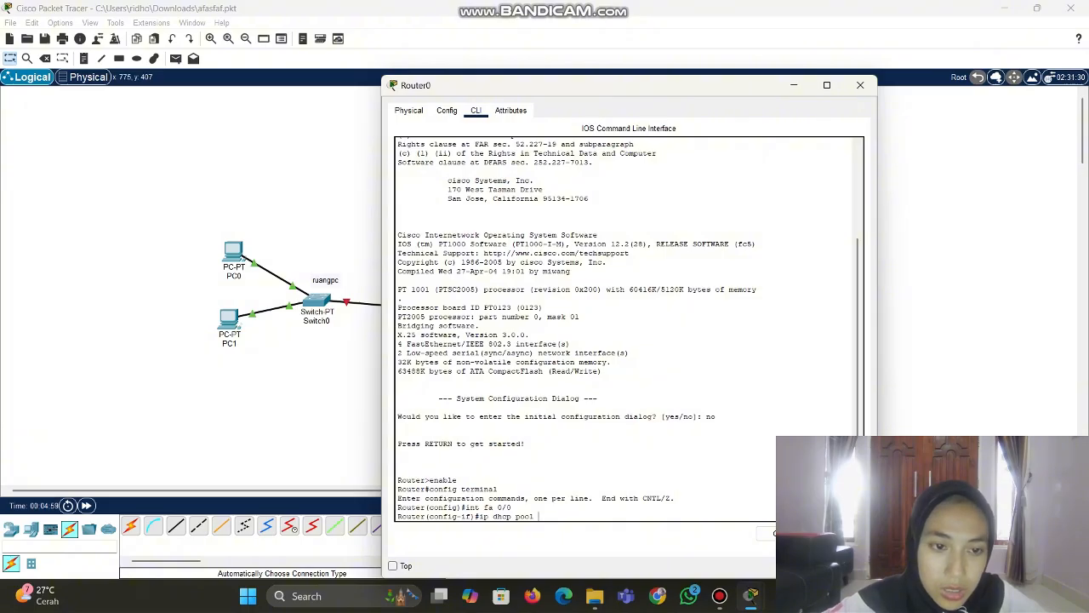
type(" ruan")
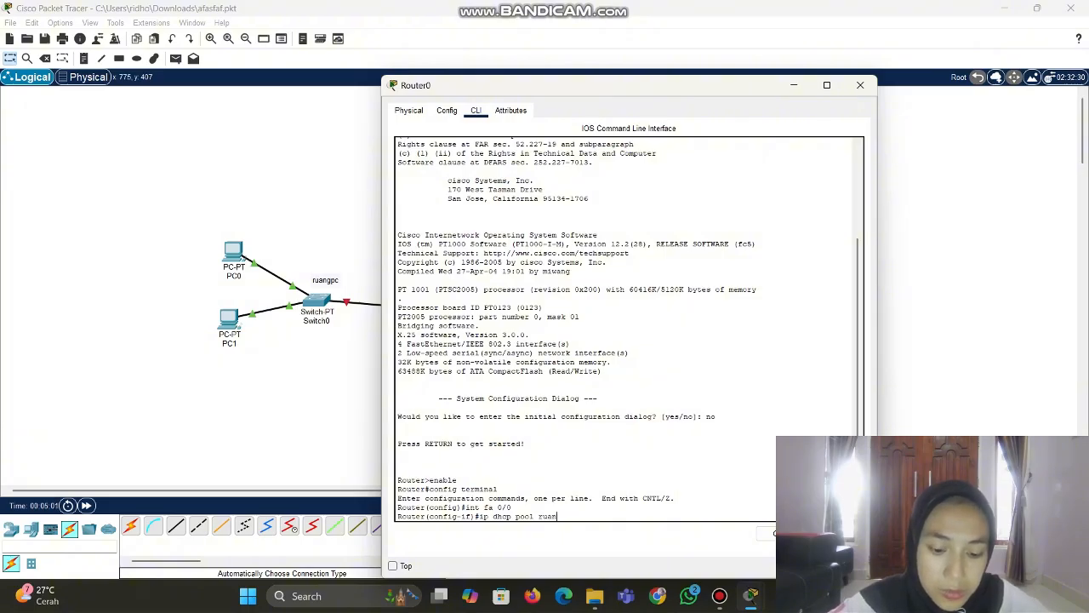
type("gpc")
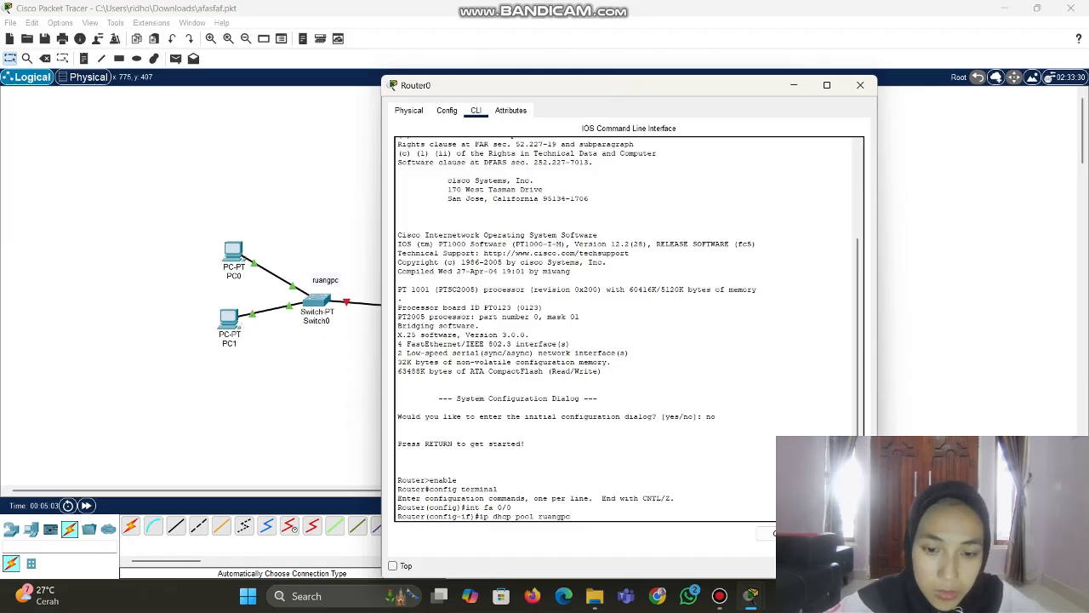
key("Return")
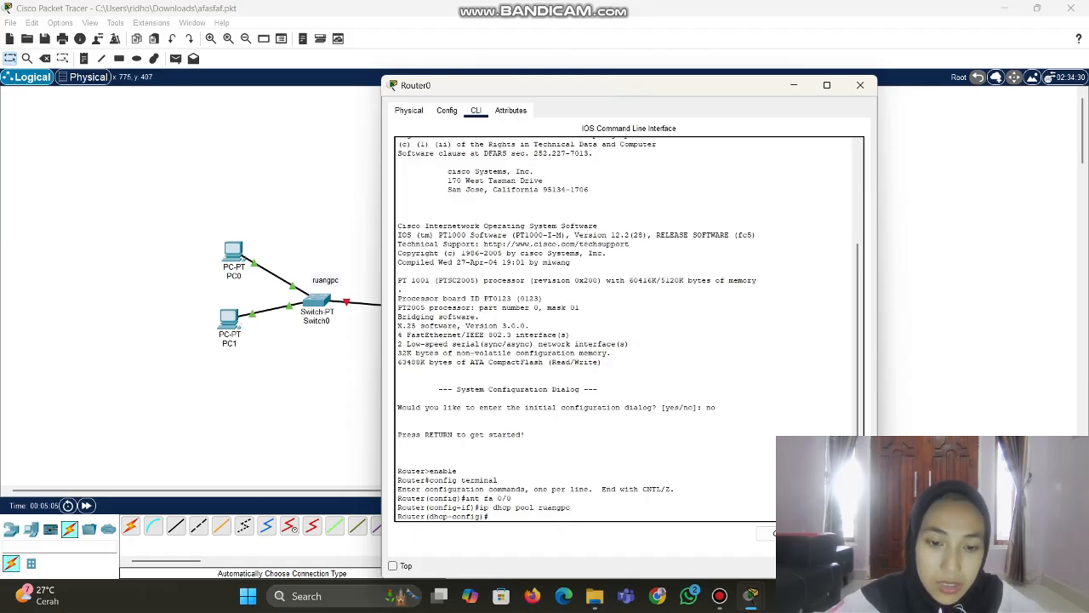
type("ne")
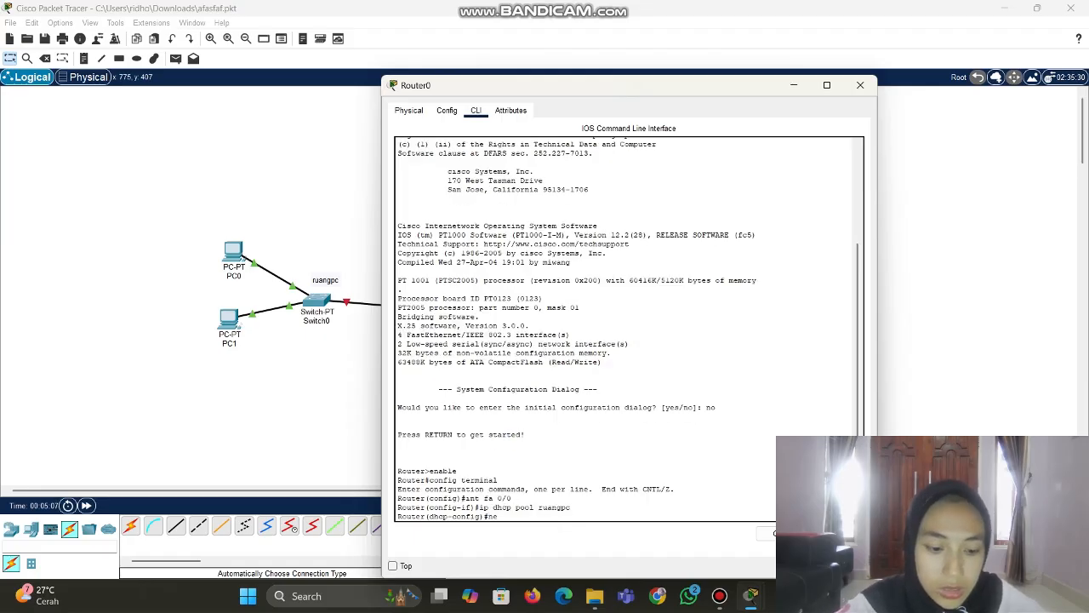
type("t")
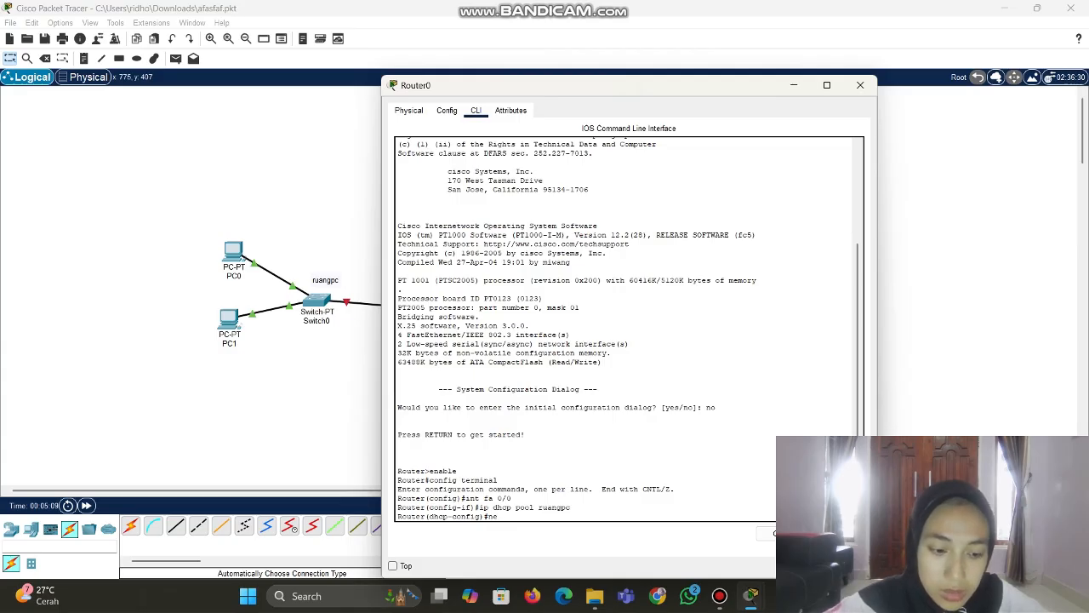
type("work")
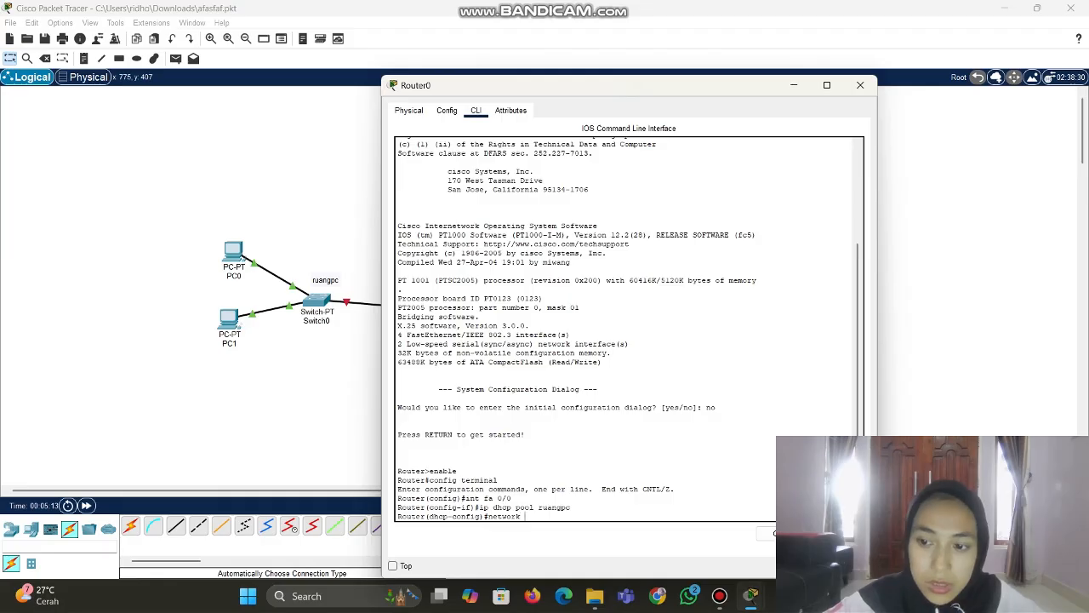
type(" 192")
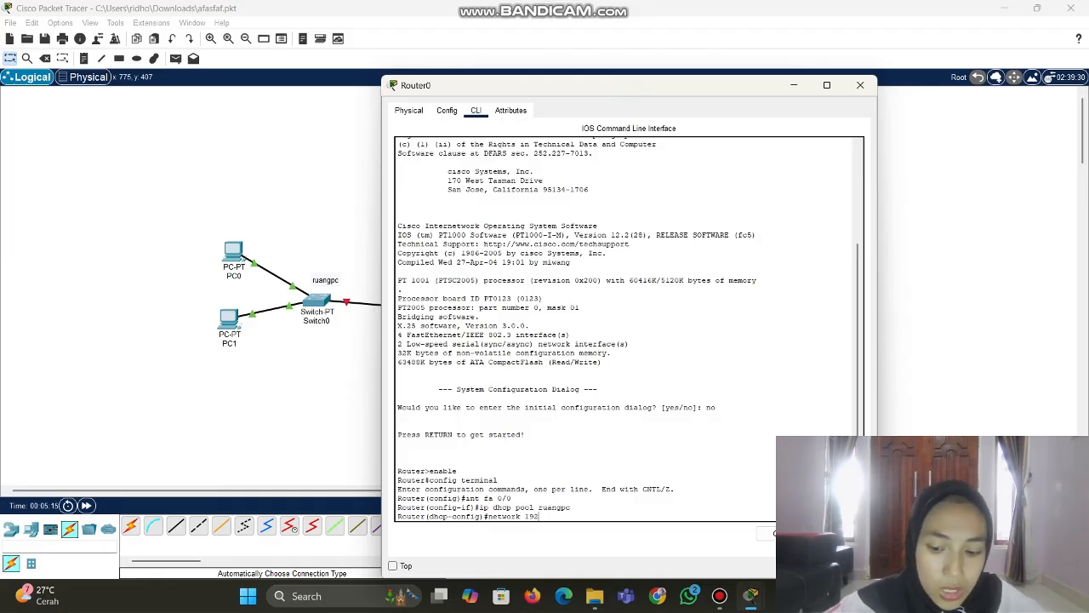
type(".168.1")
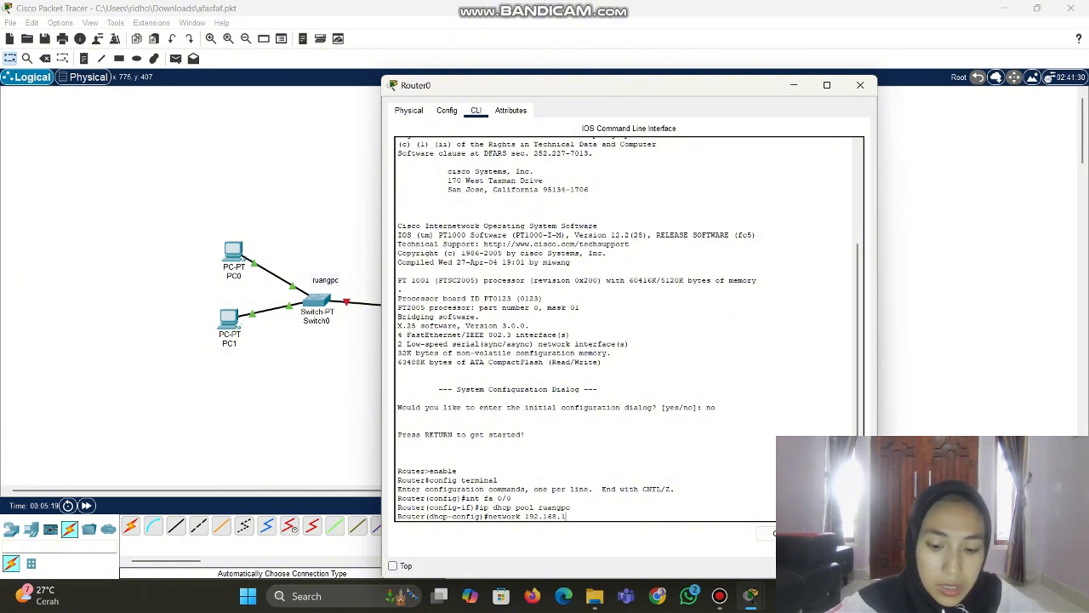
type(".0 2")
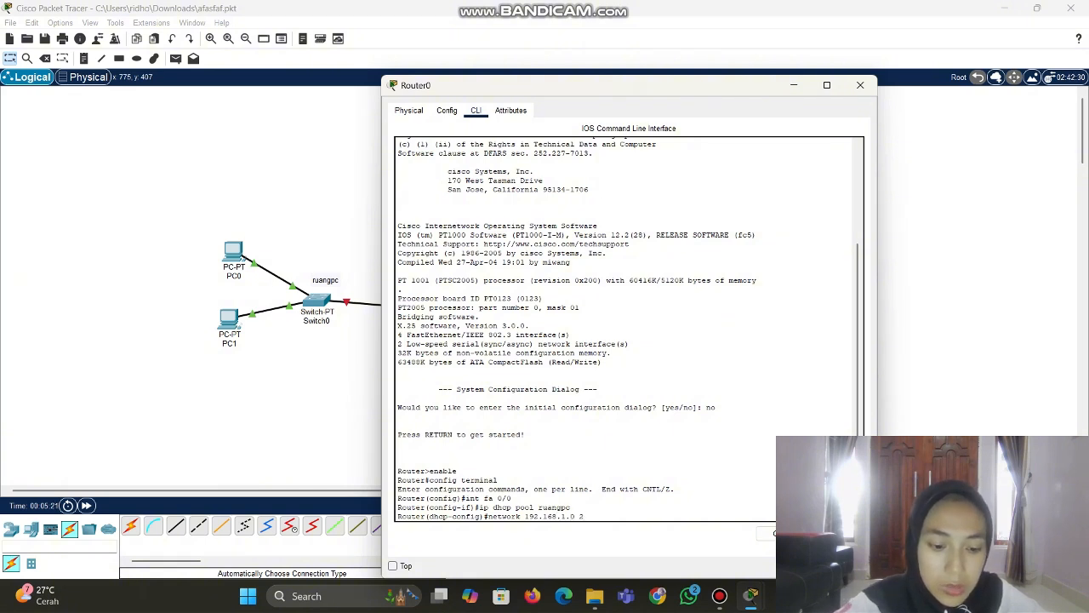
type("55")
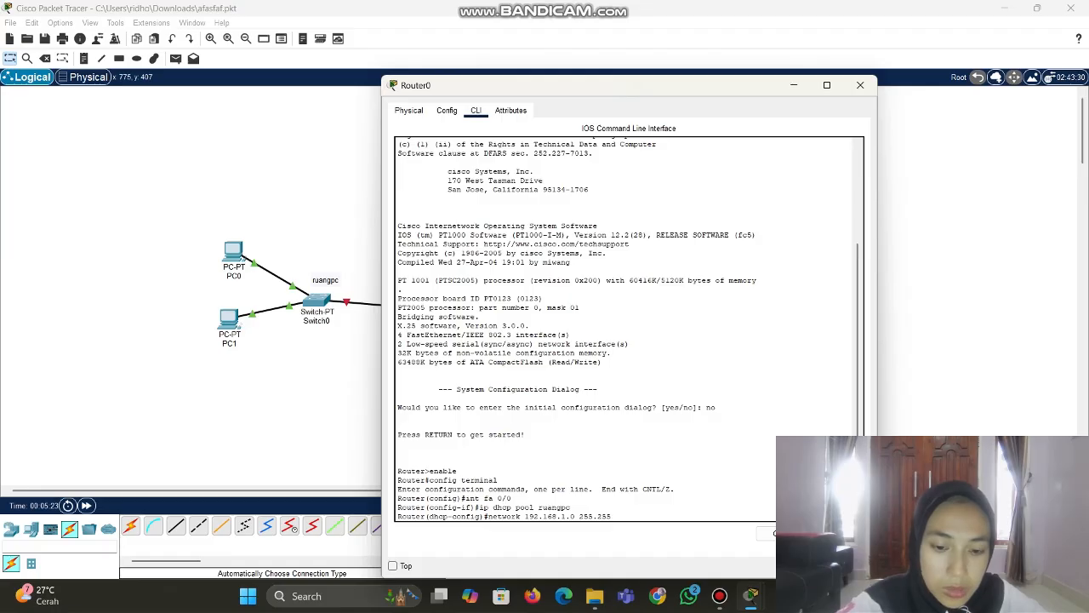
type(".255.255")
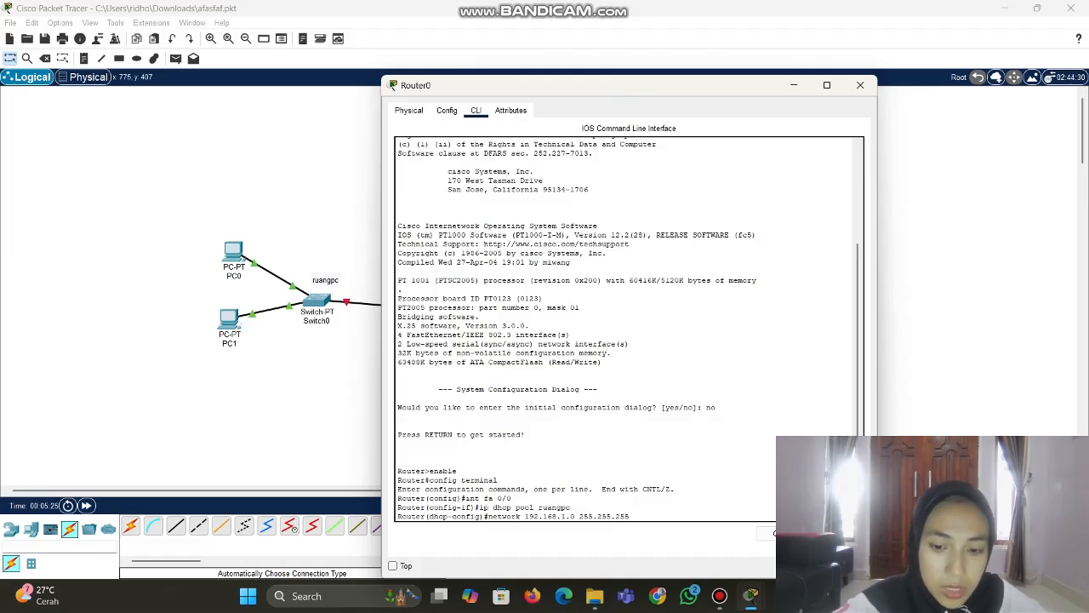
type(".")
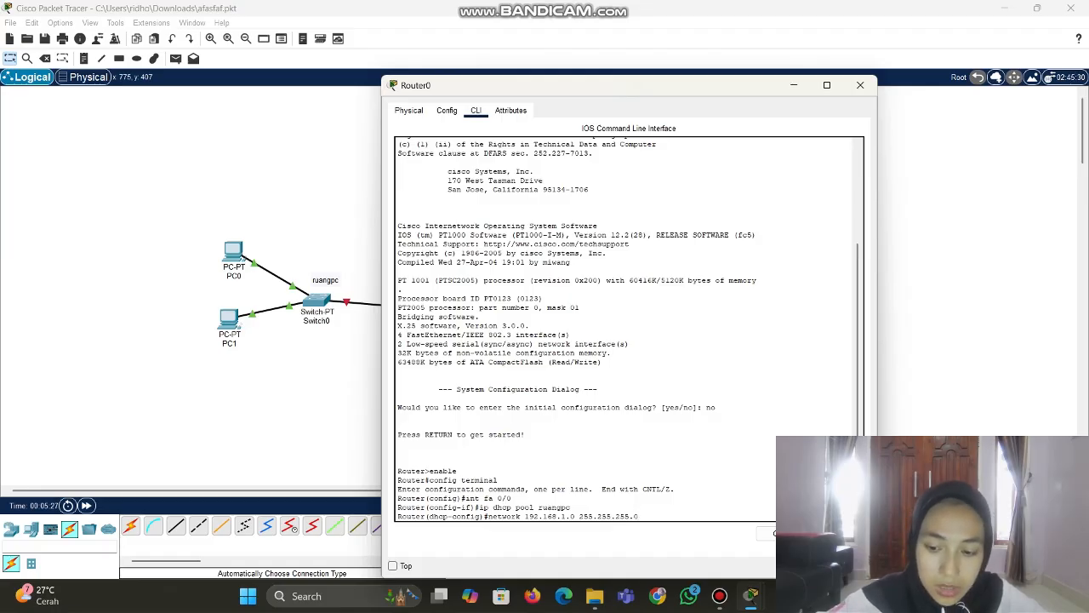
type("0")
key("Return")
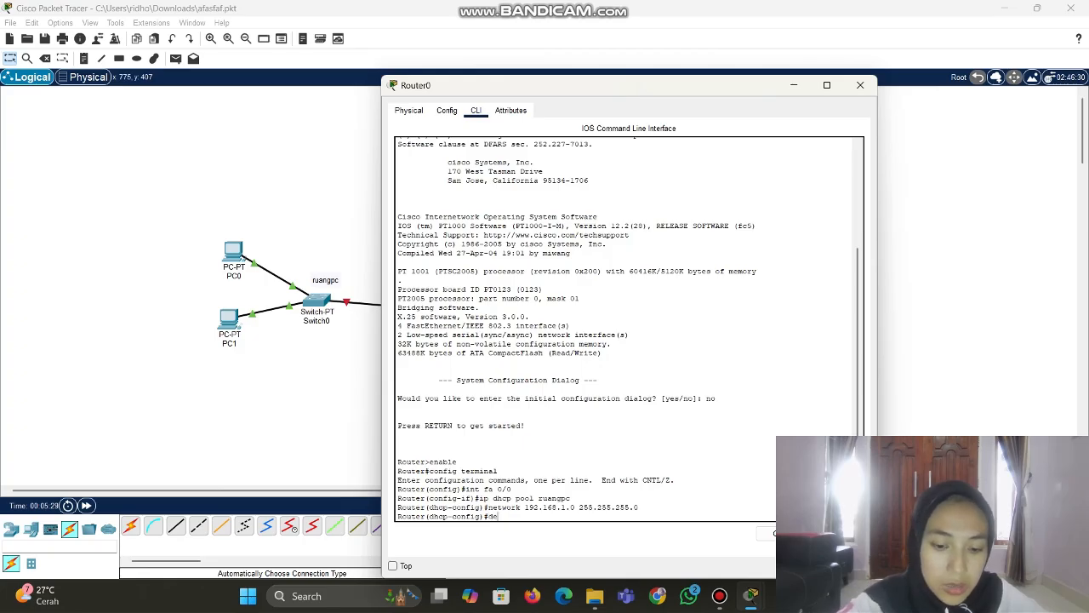
type("default")
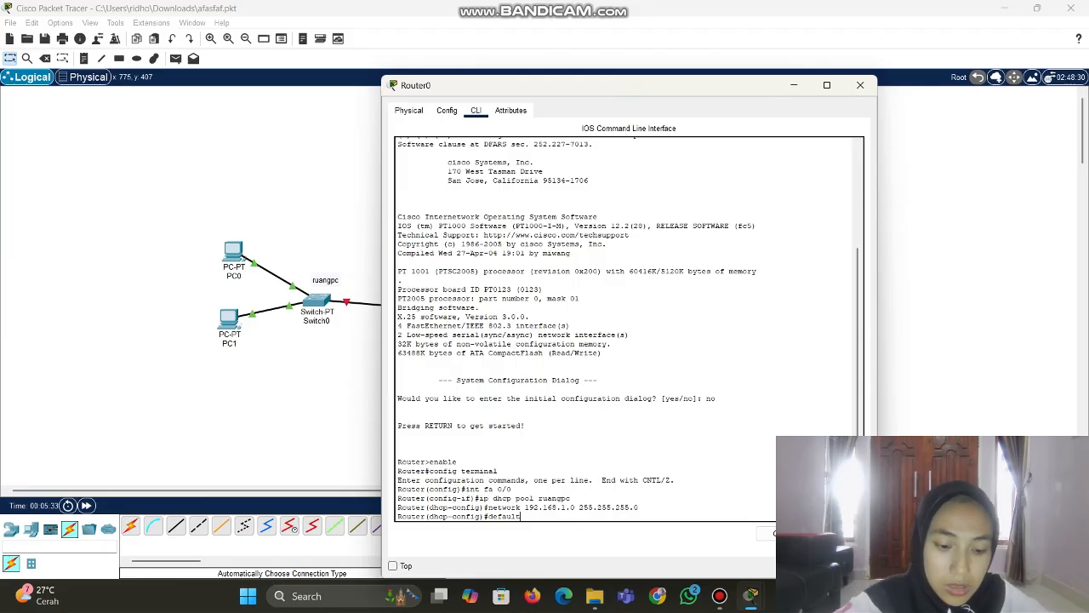
type("-router")
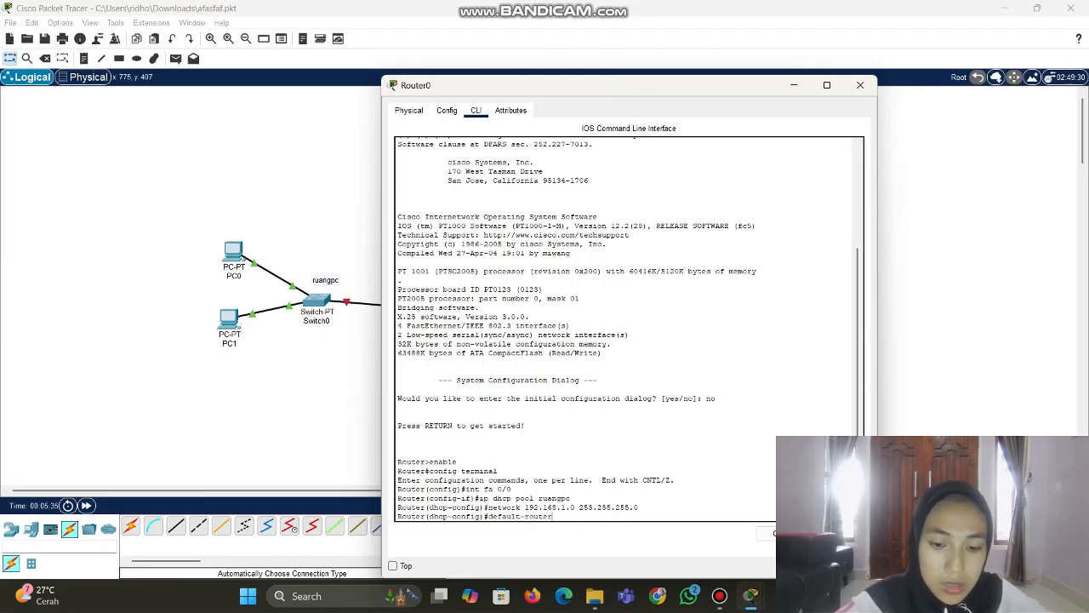
type(" 192")
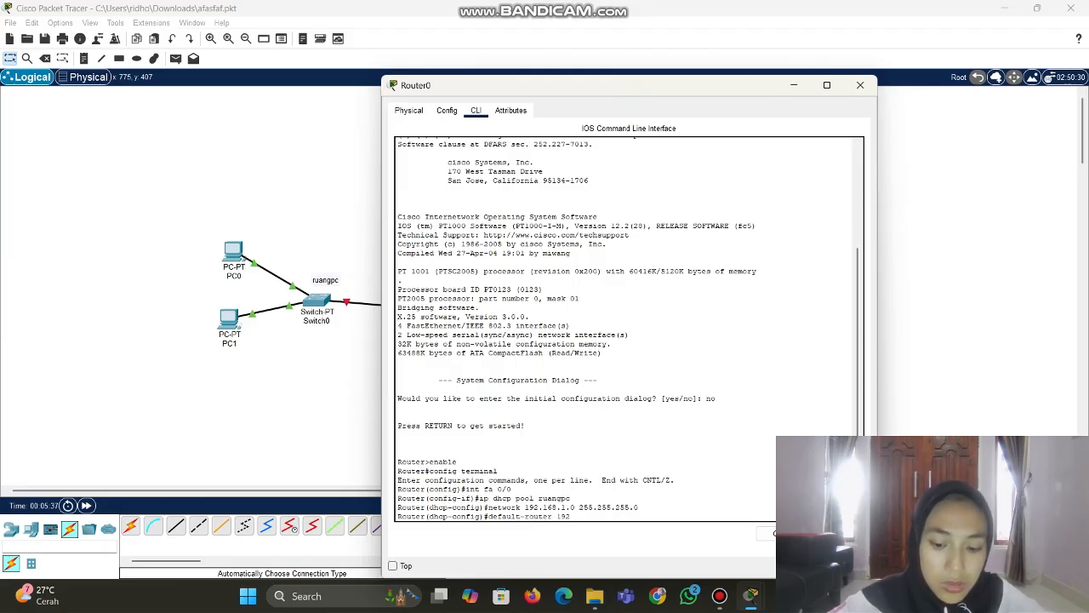
type(".168.1.1")
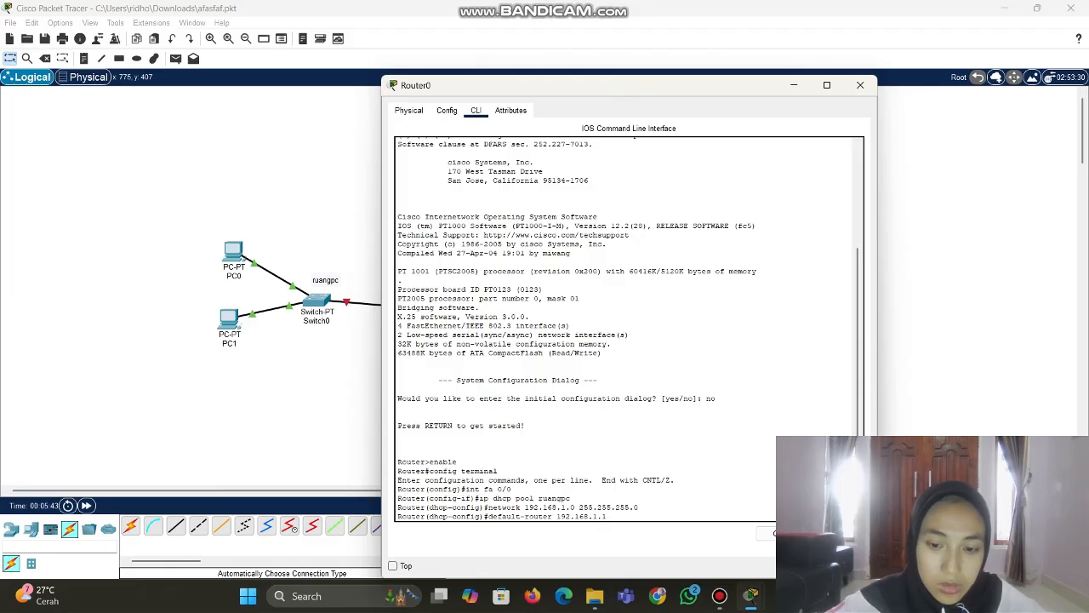
Give the ruangpc pool default gateway 192.168.1.1 and DNS server 8.8.8.8
key("Return")
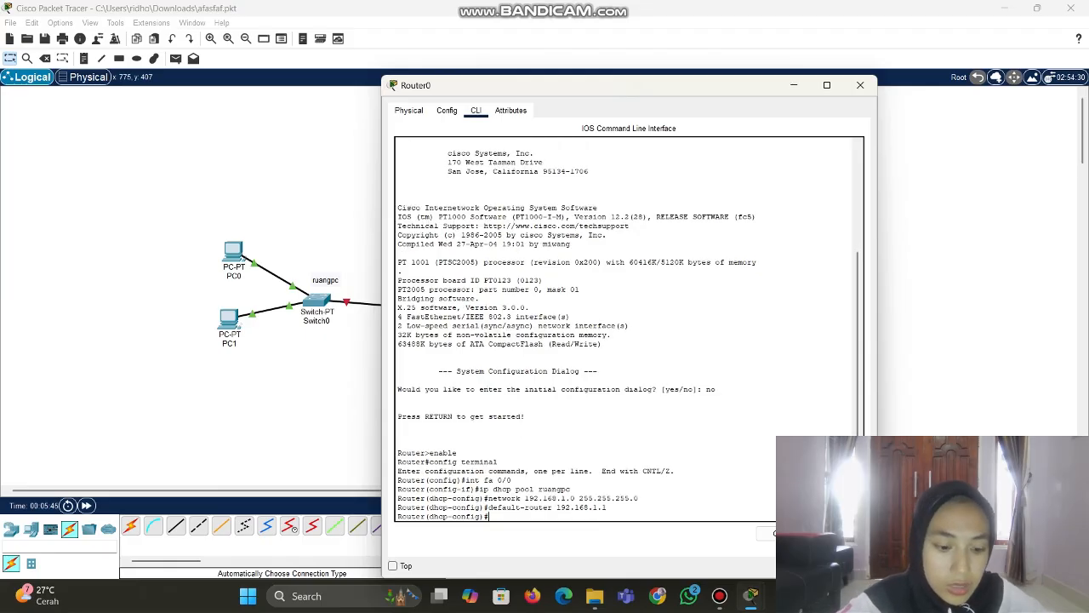
type("ns-ser")
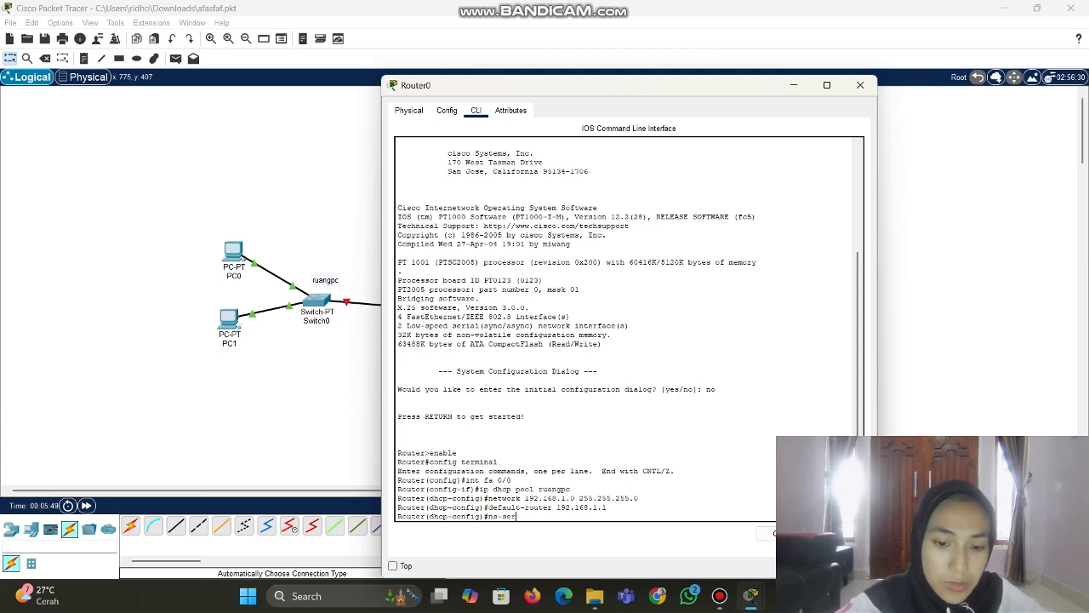
type("ver")
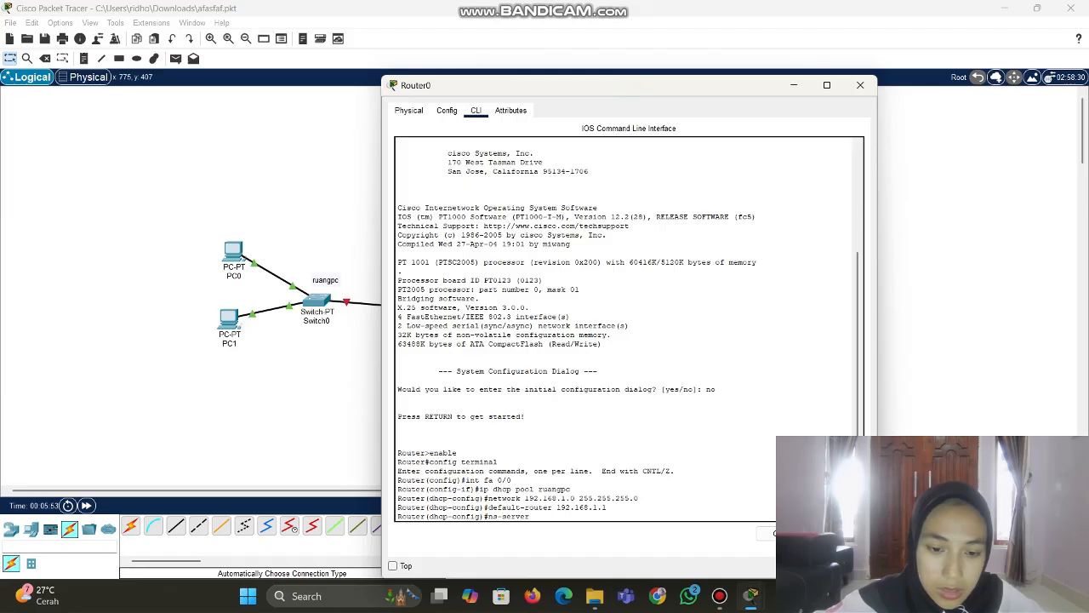
type("d")
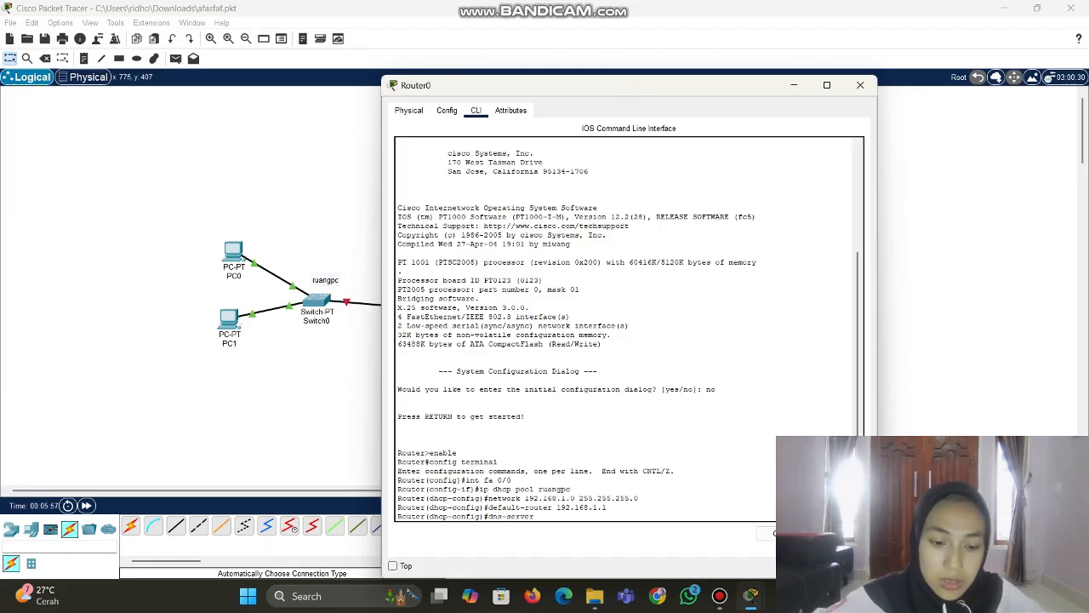
type(" 8.8")
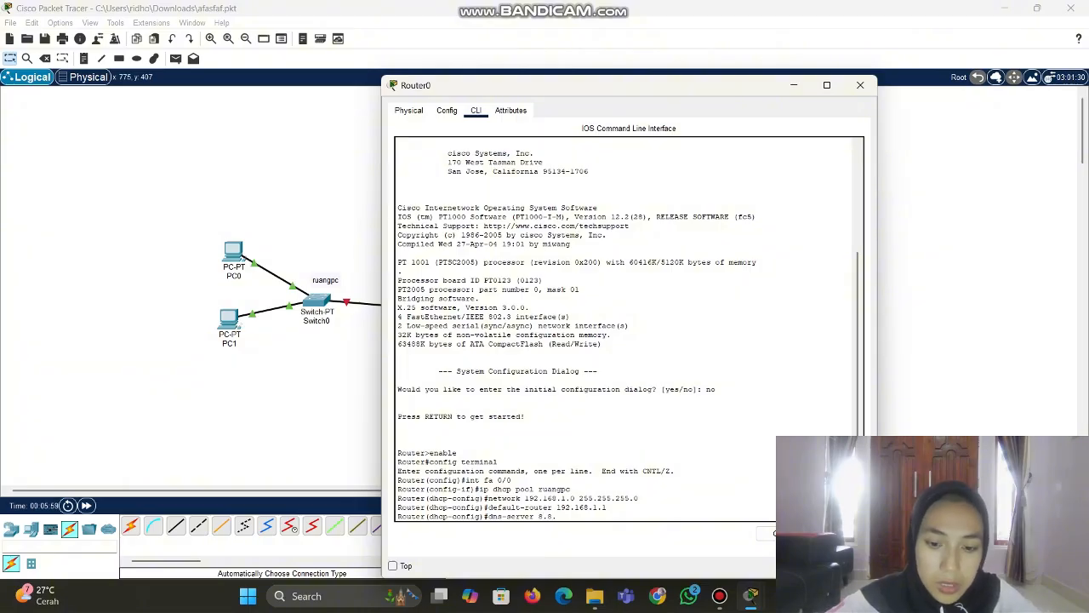
type(".8.8.8")
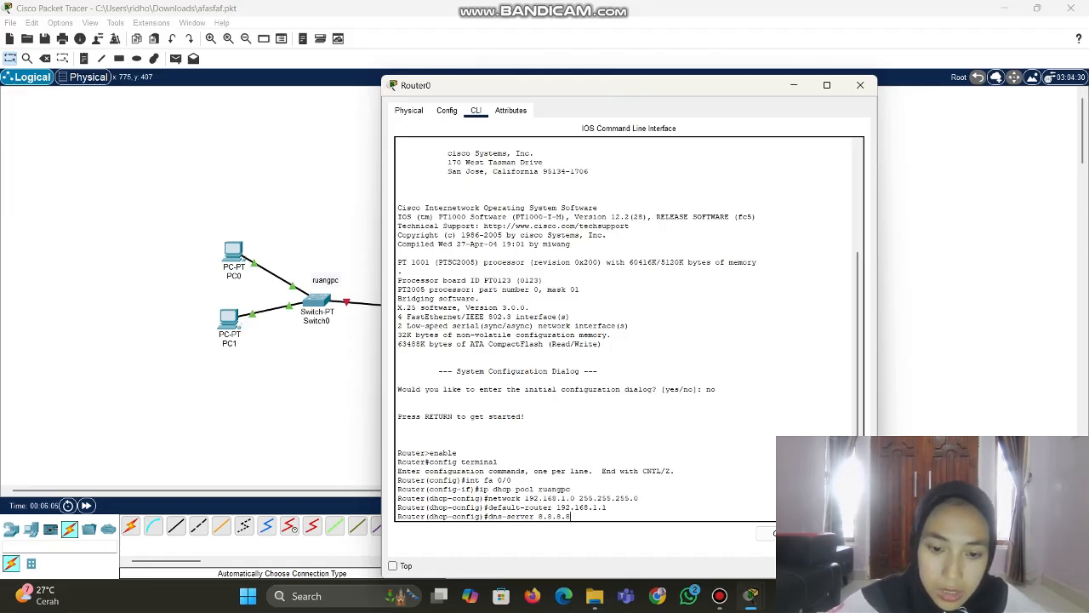
key("Return")
Exit back to privileged mode and save Router0's configuration with write
type("ex")
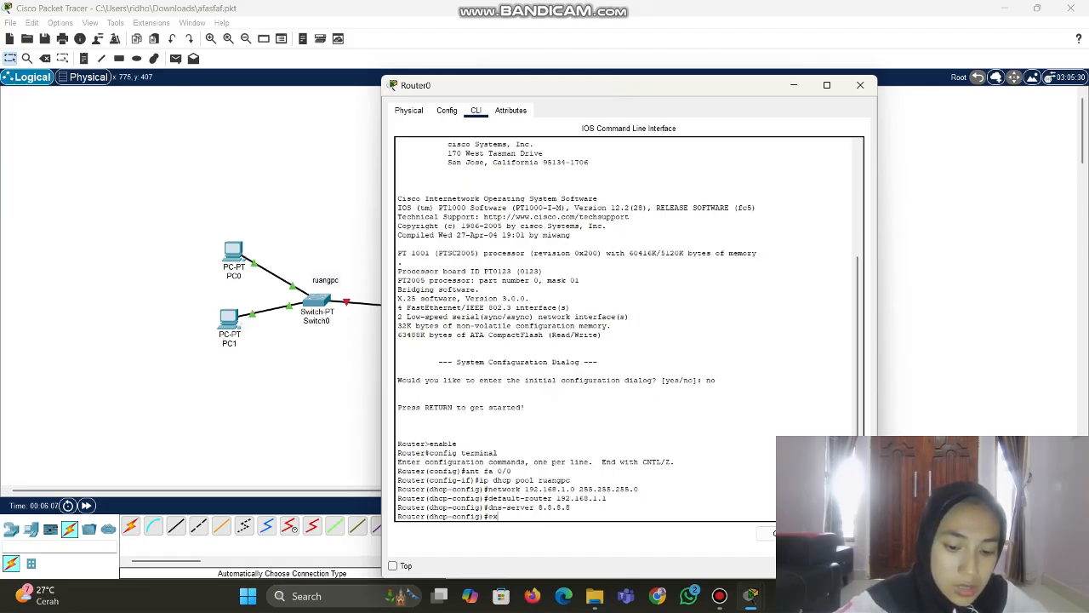
type("it")
key("Return")
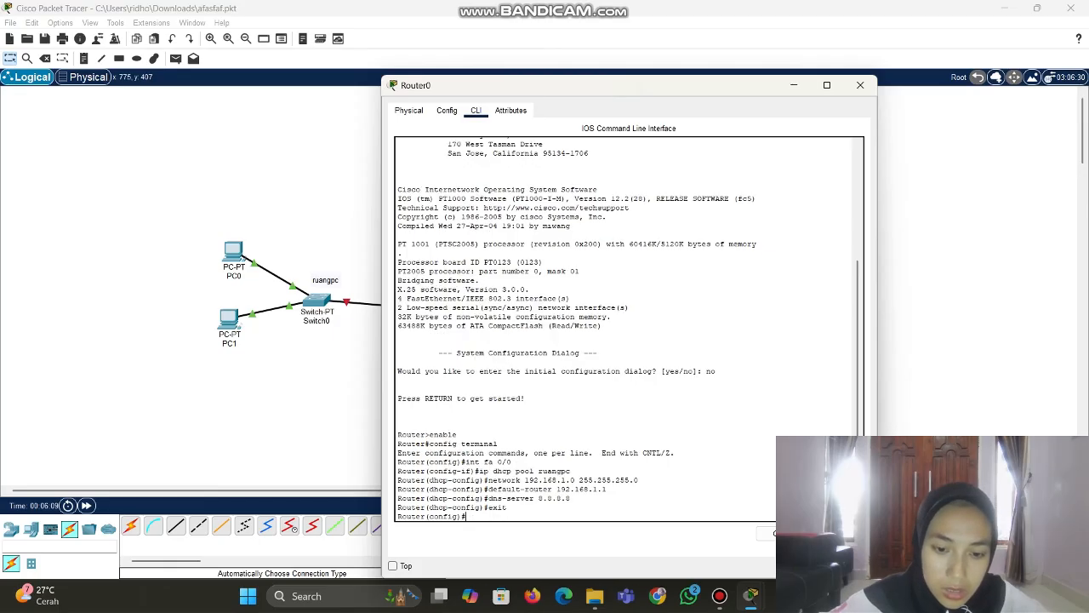
type("e")
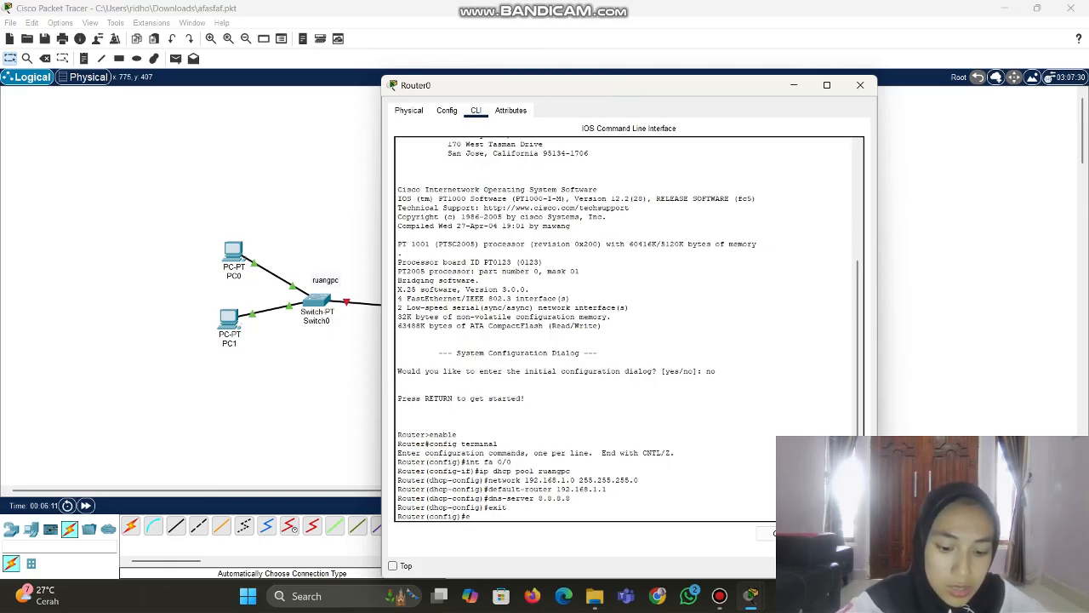
type("xi")
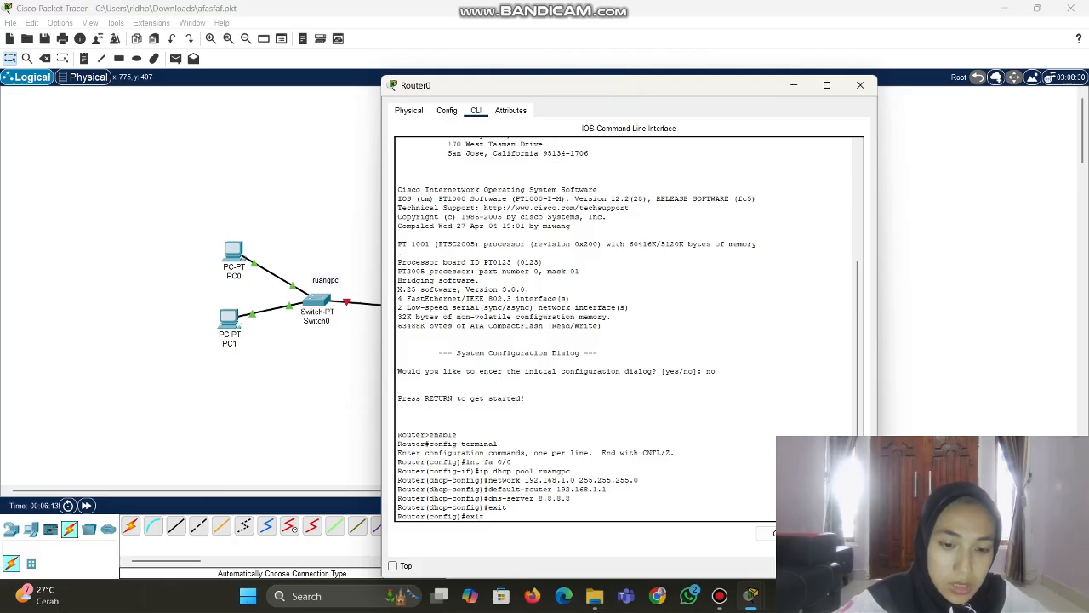
type("t")
key("Return")
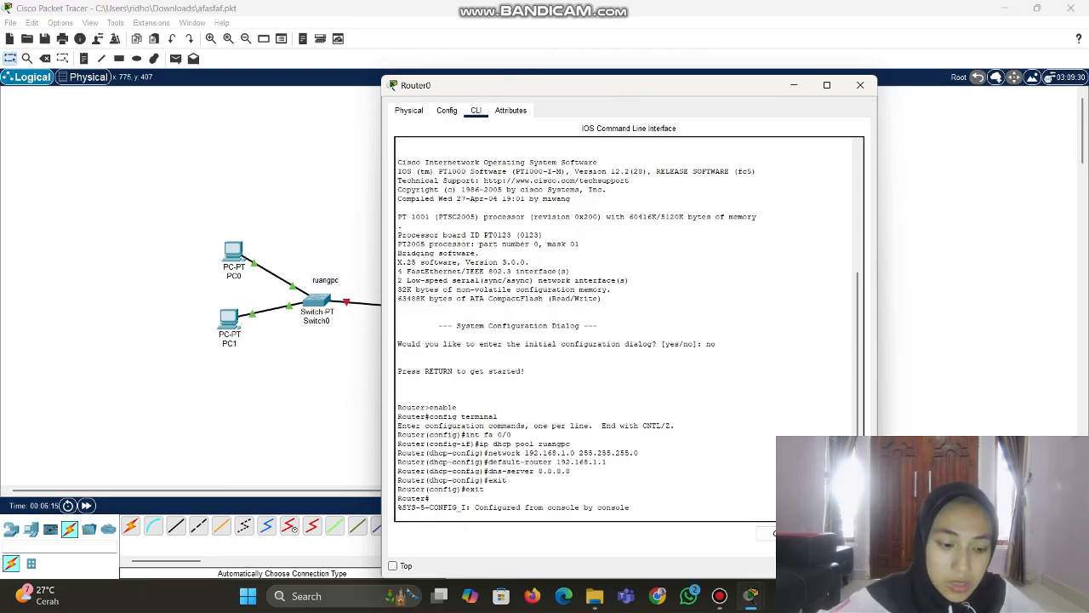
key("Return")
type("c")
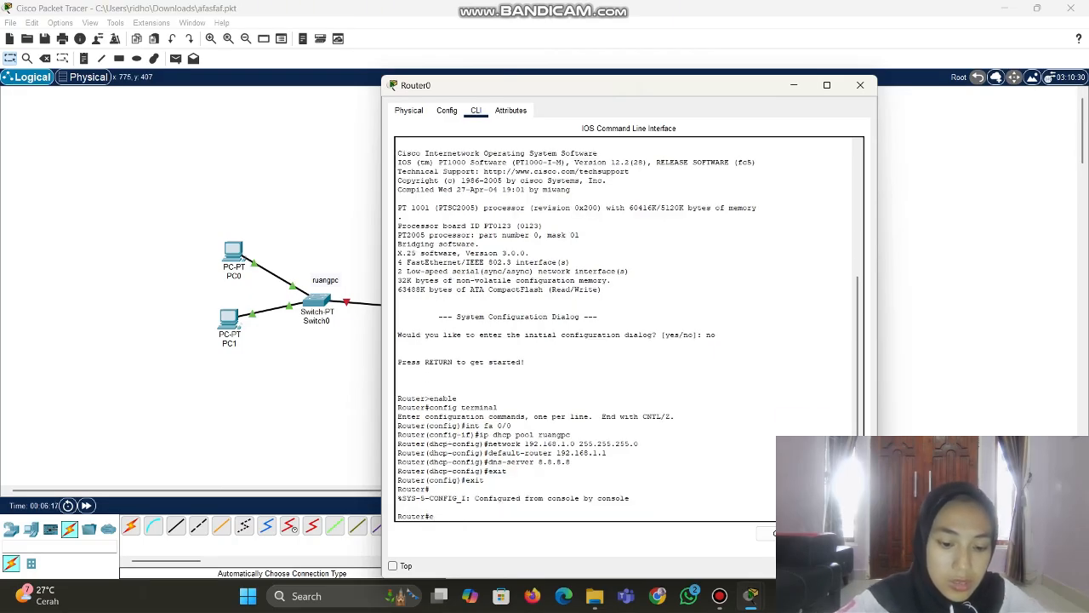
key("BackSpace")
type("wri")
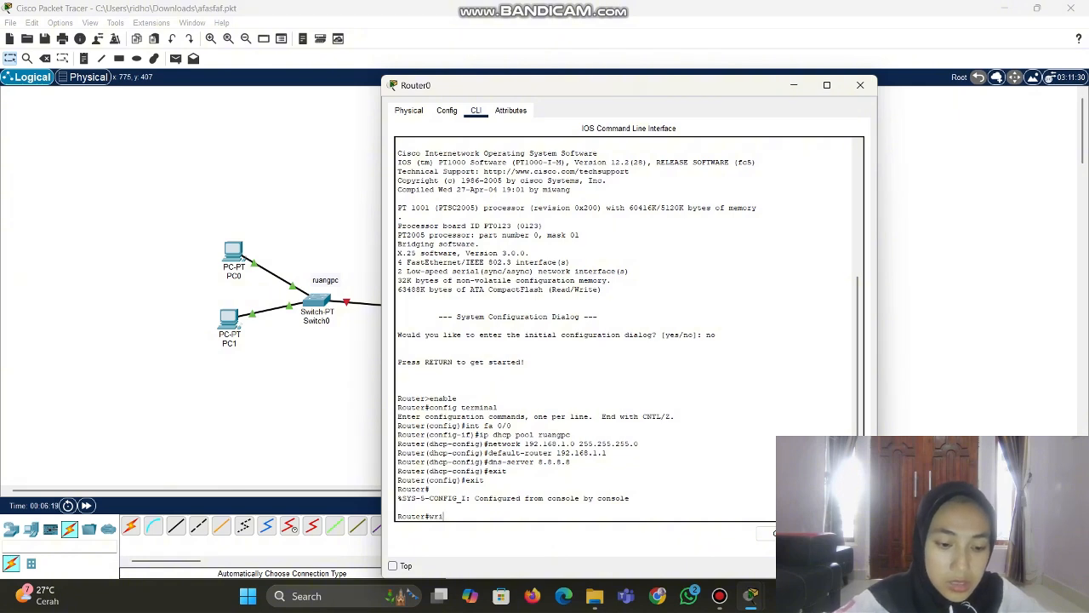
type("te")
key("Return")
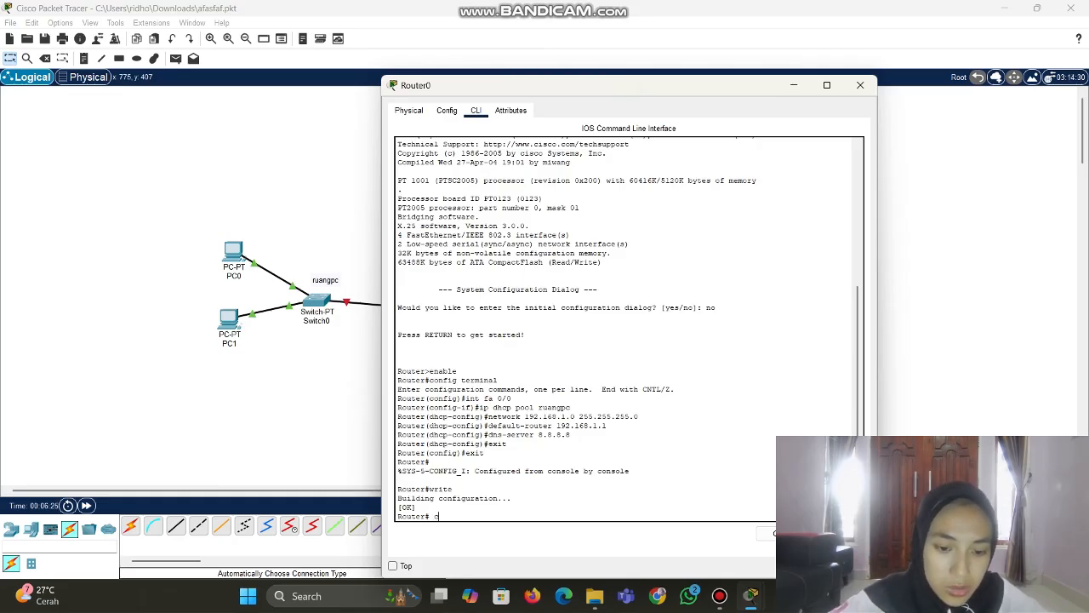
Re-enter global configuration mode and check which Router0 port (Fa1/0) links to Switch1
type("con")
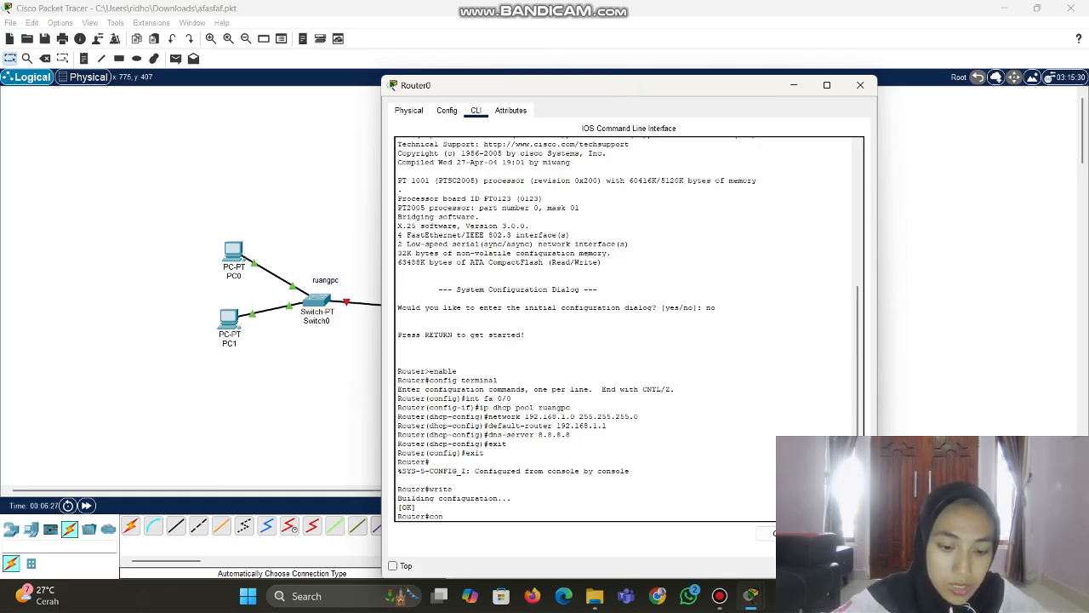
type("fig ter")
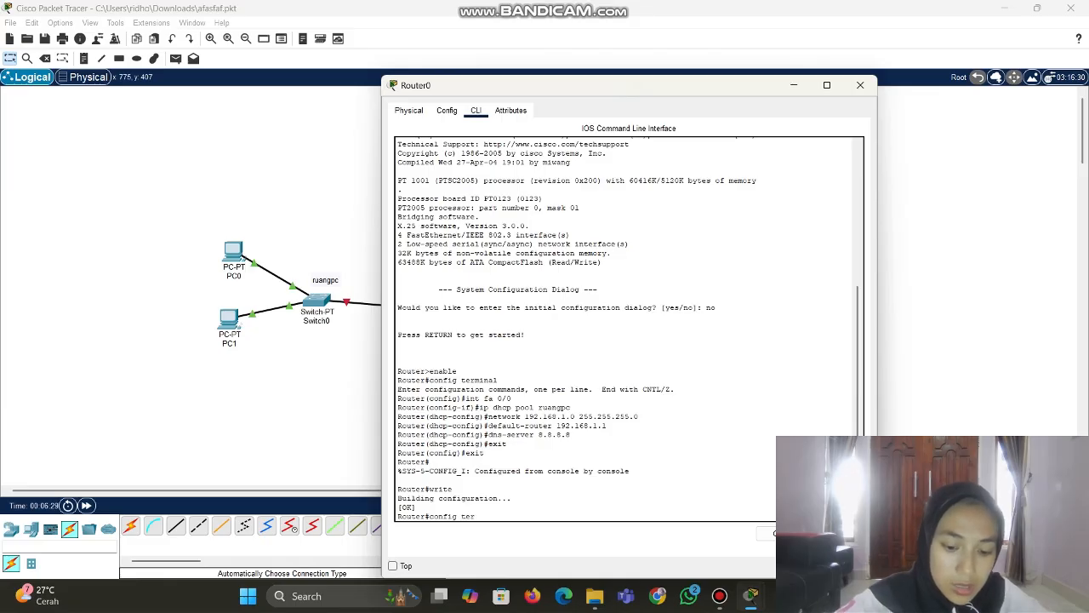
type("minal")
key("Return")
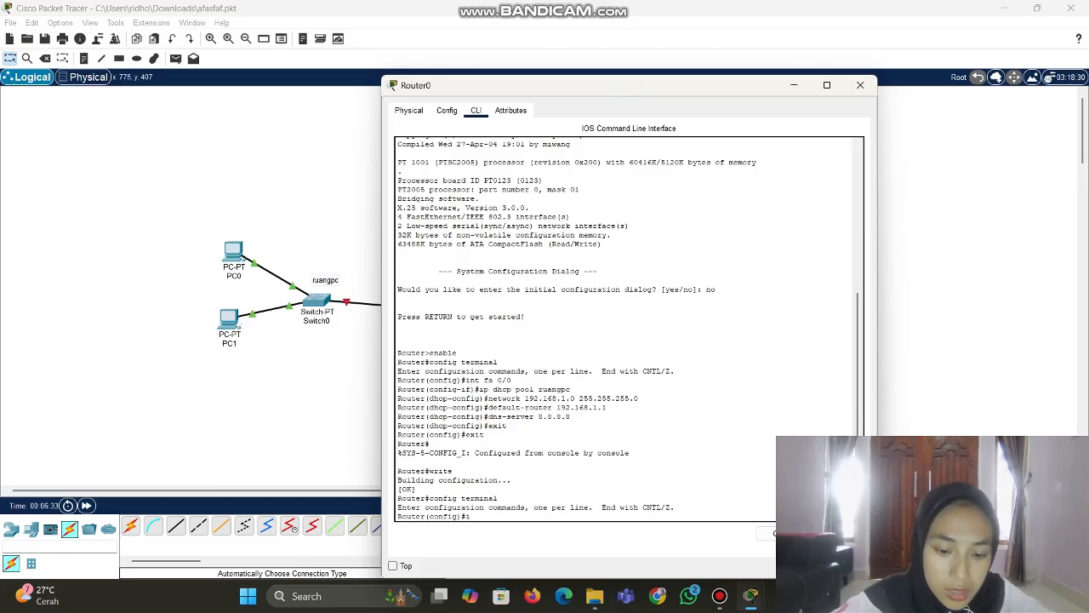
type("int fa")
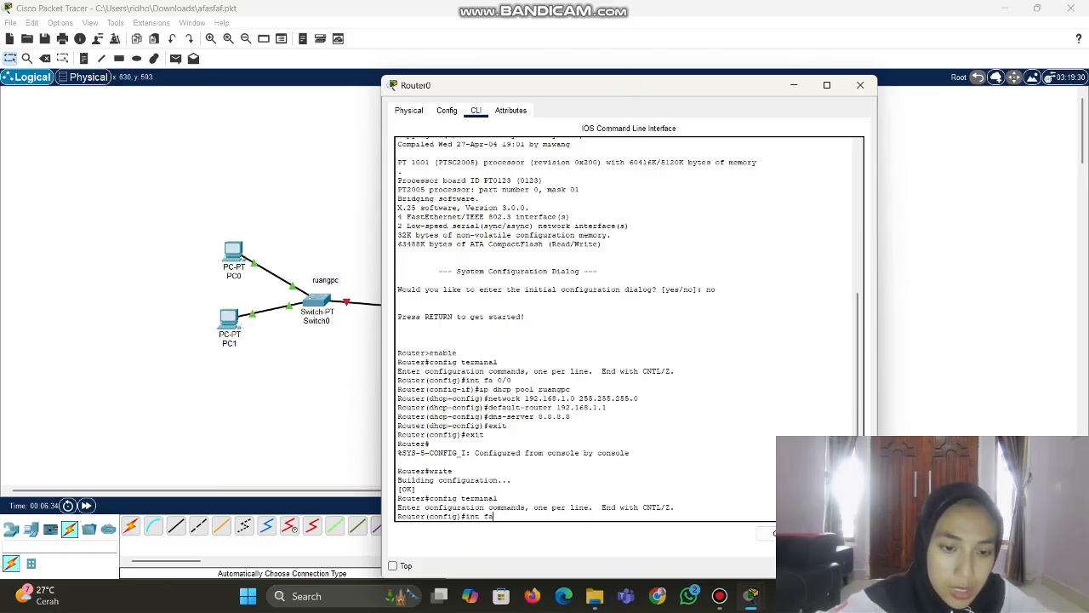
left_click(331, 403)
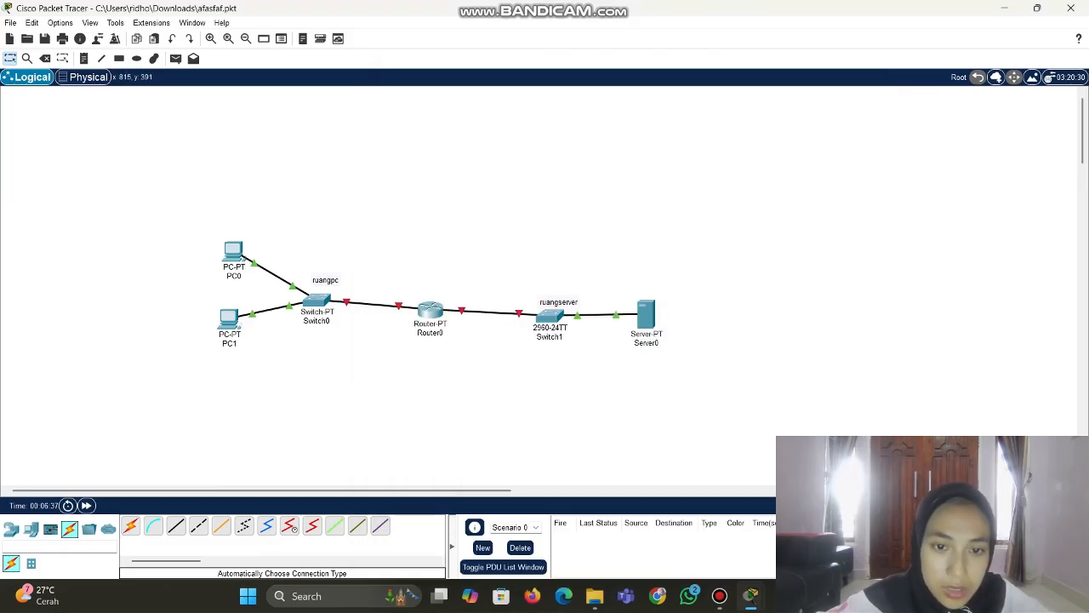
mouse_move(462, 309)
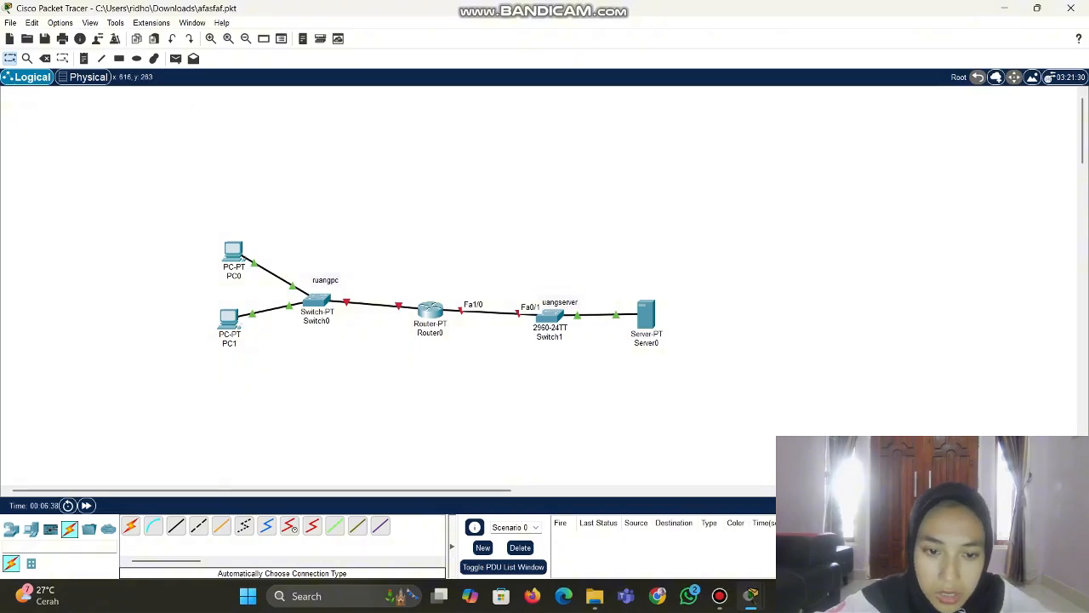
Select interface fa 1/0 and create DHCP pool ruangserver with network 192.168.2.0 255.255.255.0
left_click(430, 312)
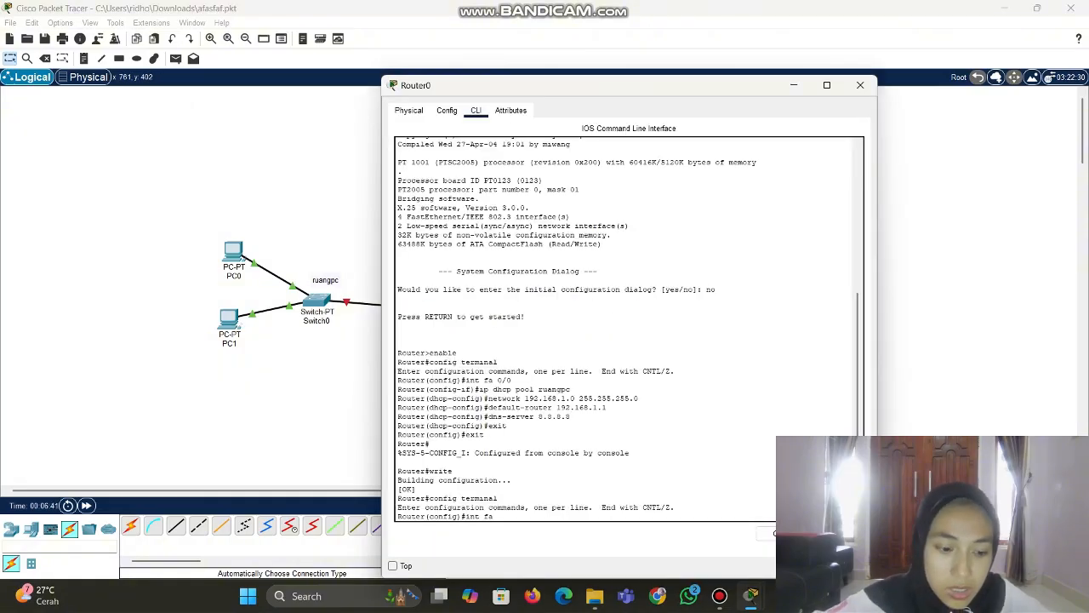
type("/")
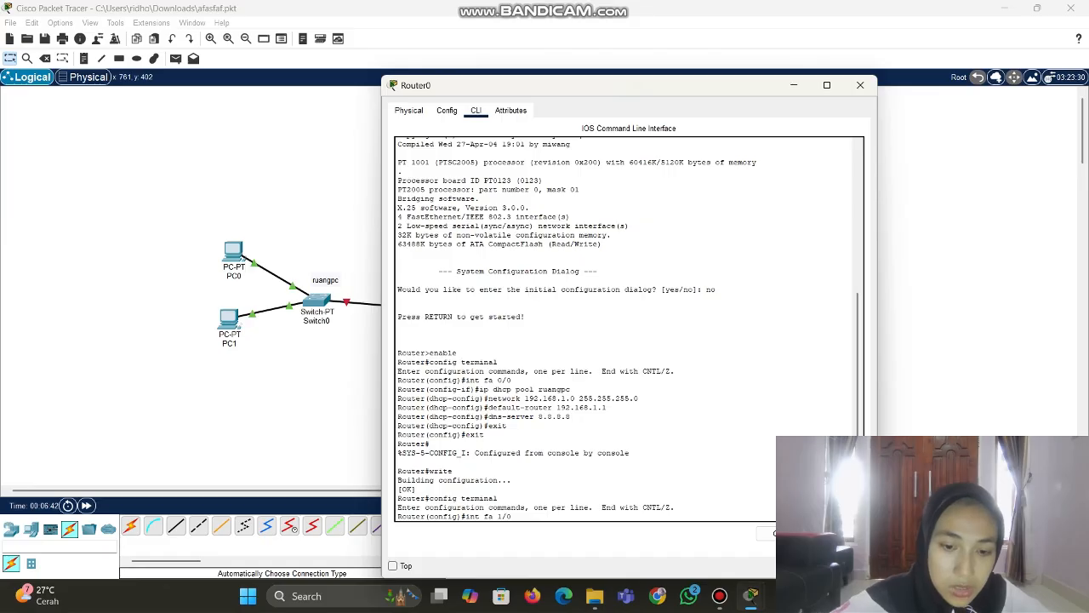
type("0")
key("Return")
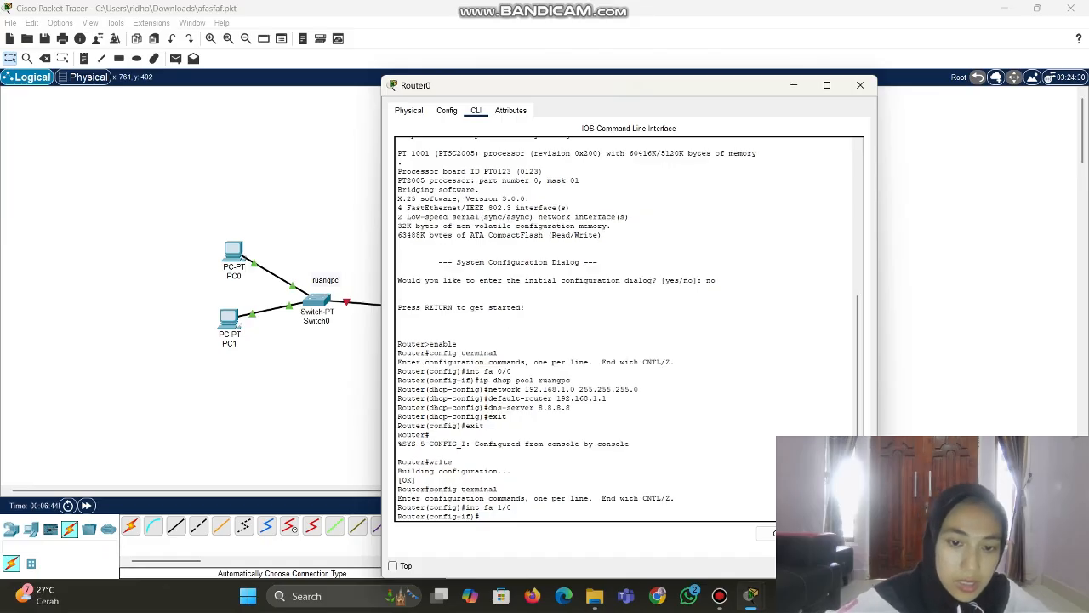
type("ip dh")
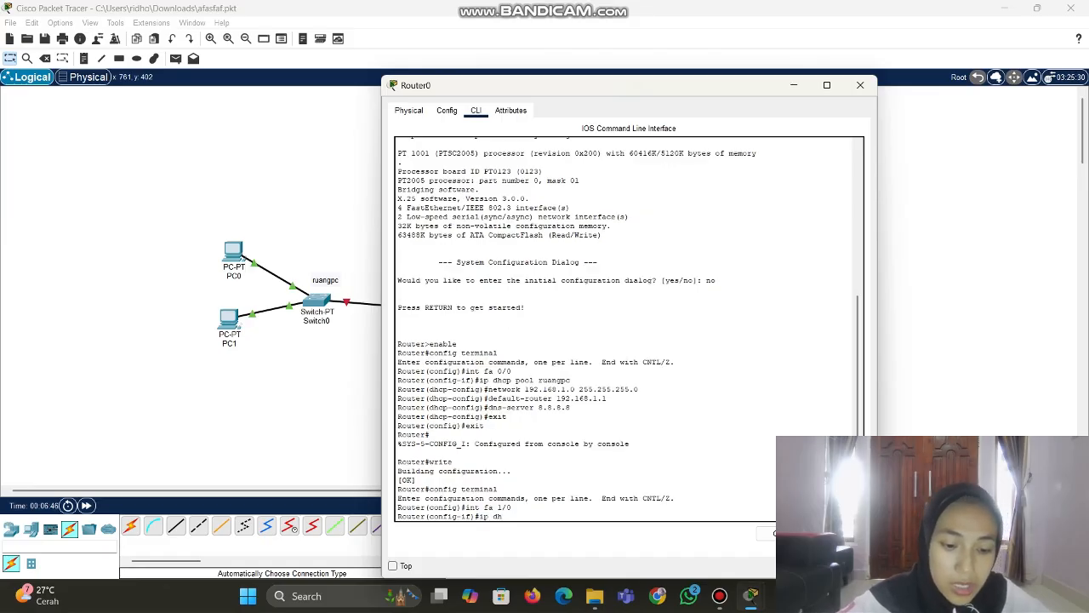
type("cp pool")
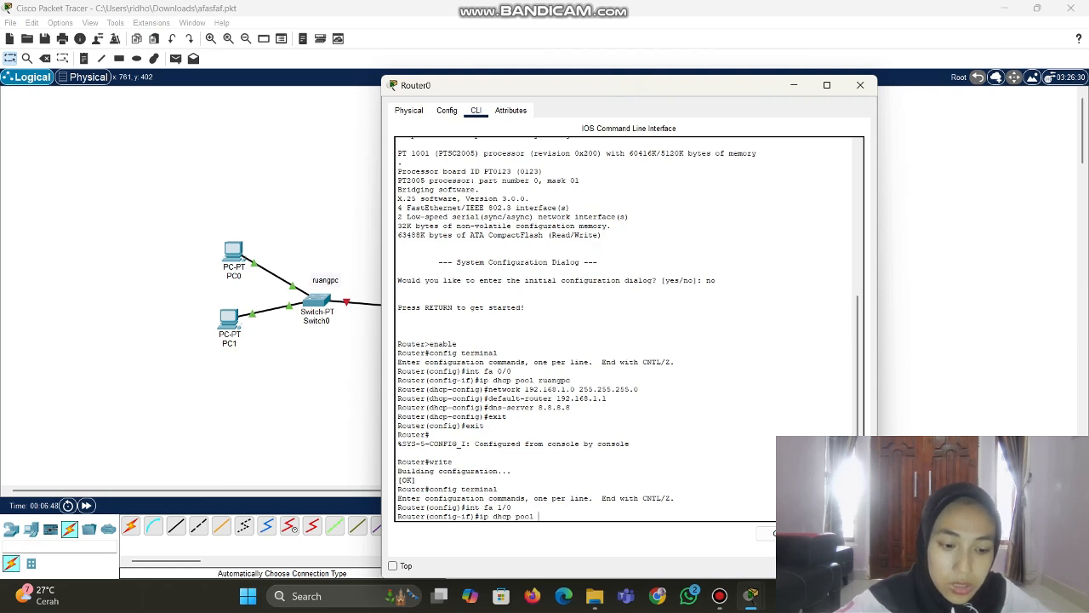
type(" ruang s")
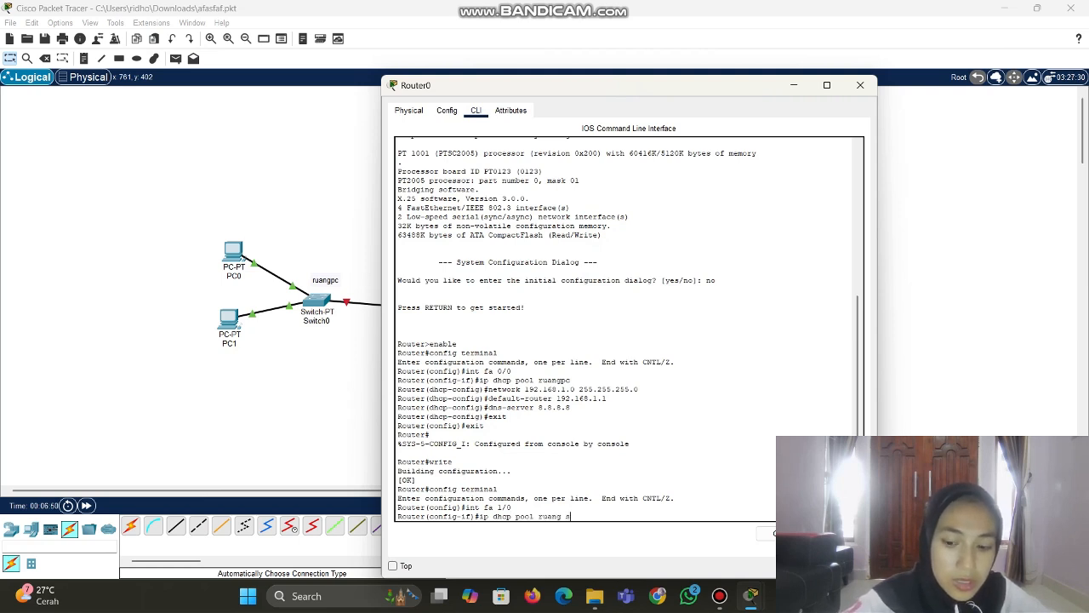
type("er")
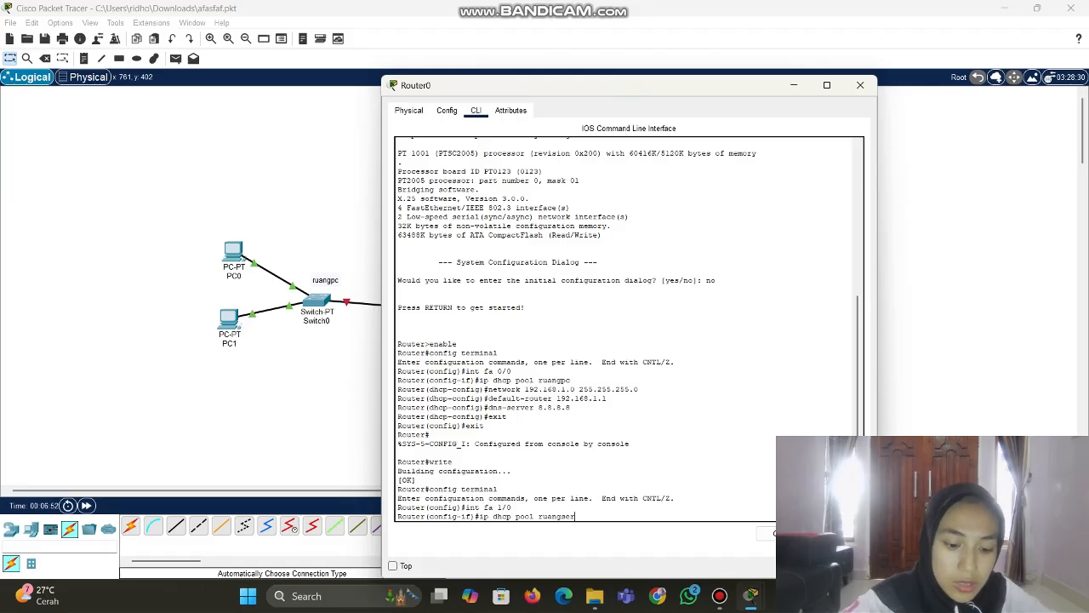
type("ver")
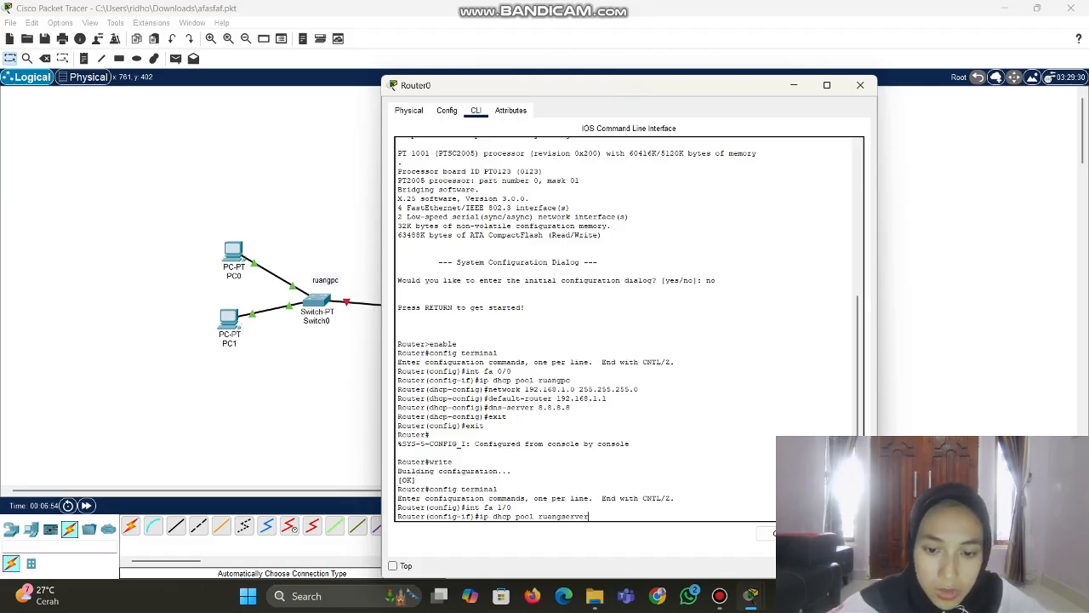
key("Return")
type("ne")
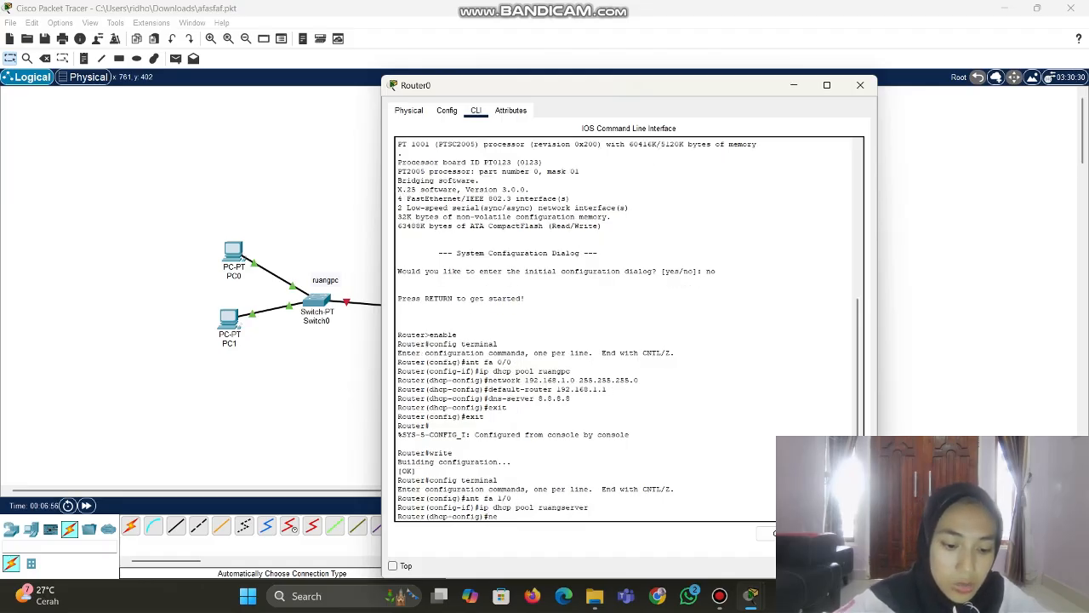
type("twork 1")
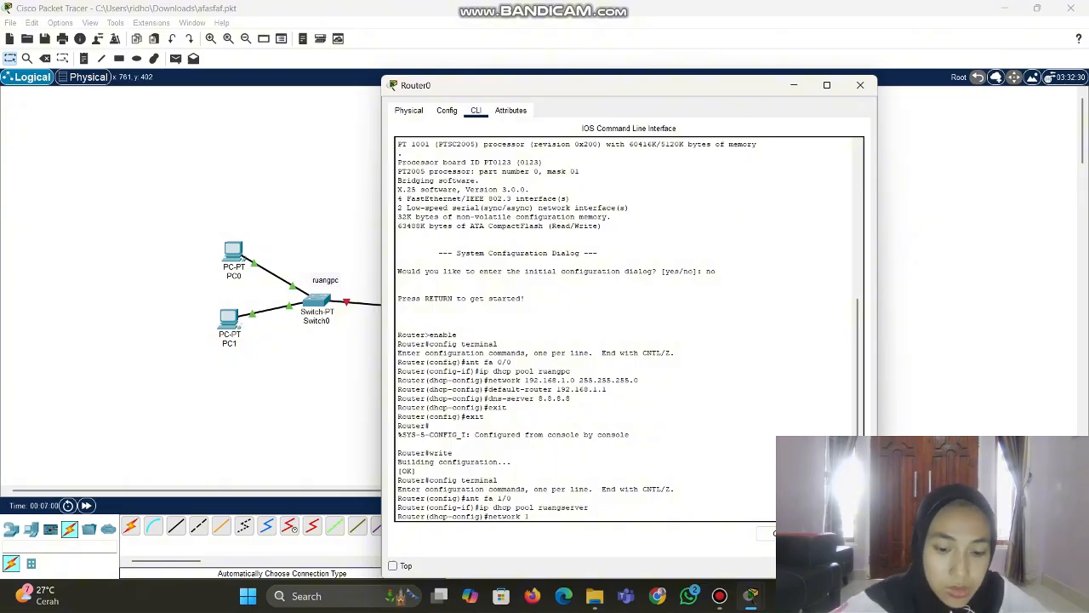
type("92.16")
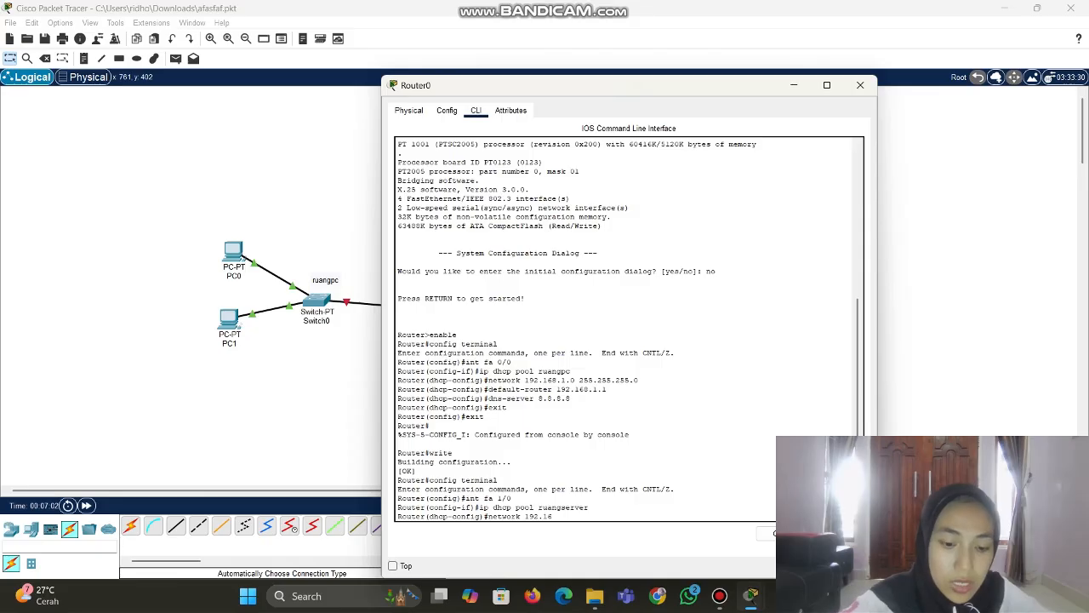
type("8.")
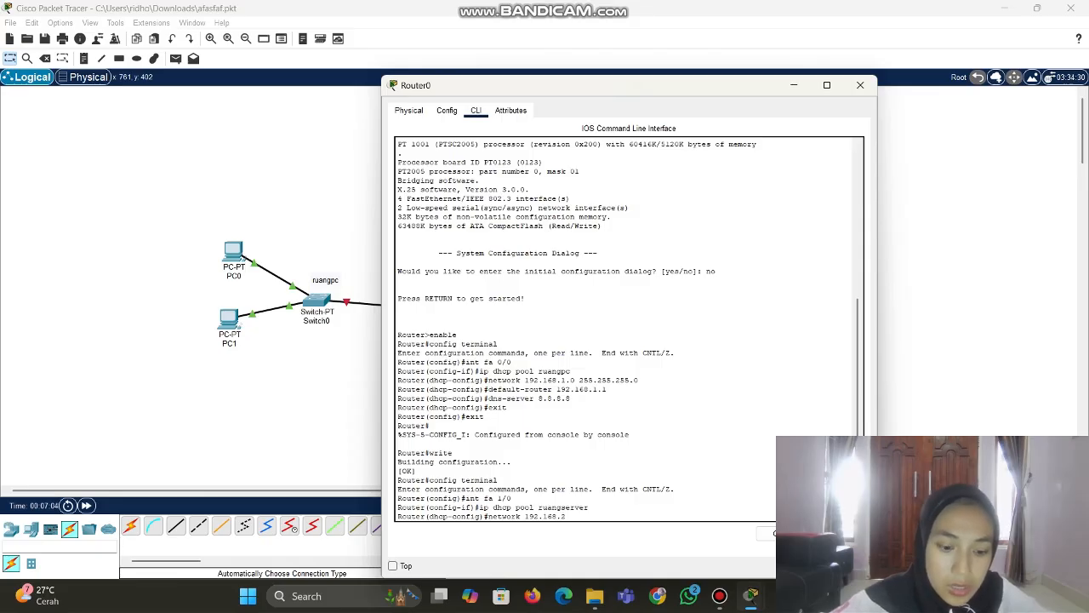
type("2.0")
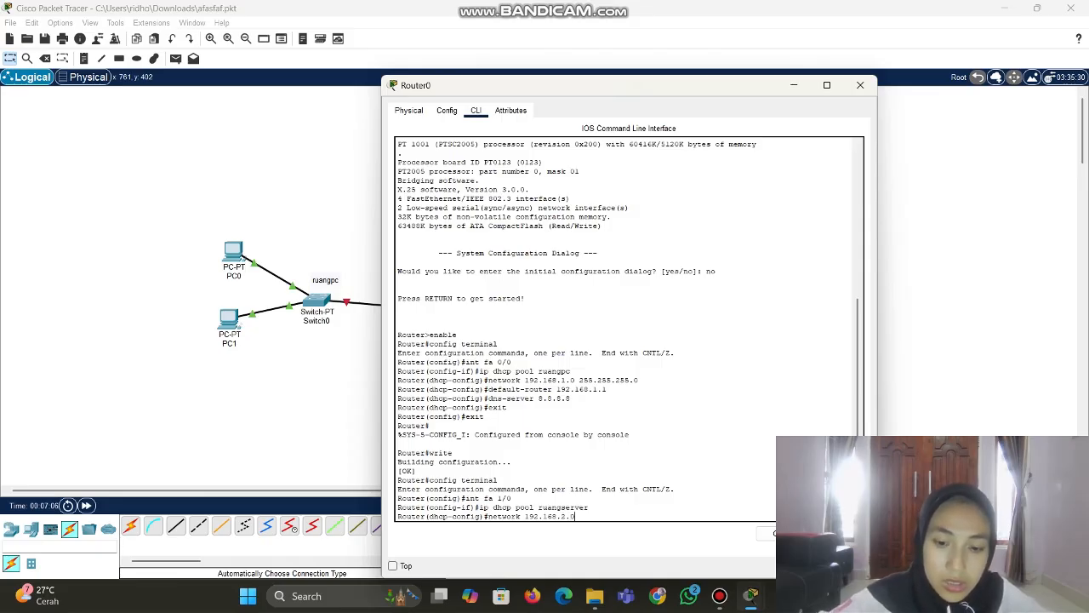
type(" 255")
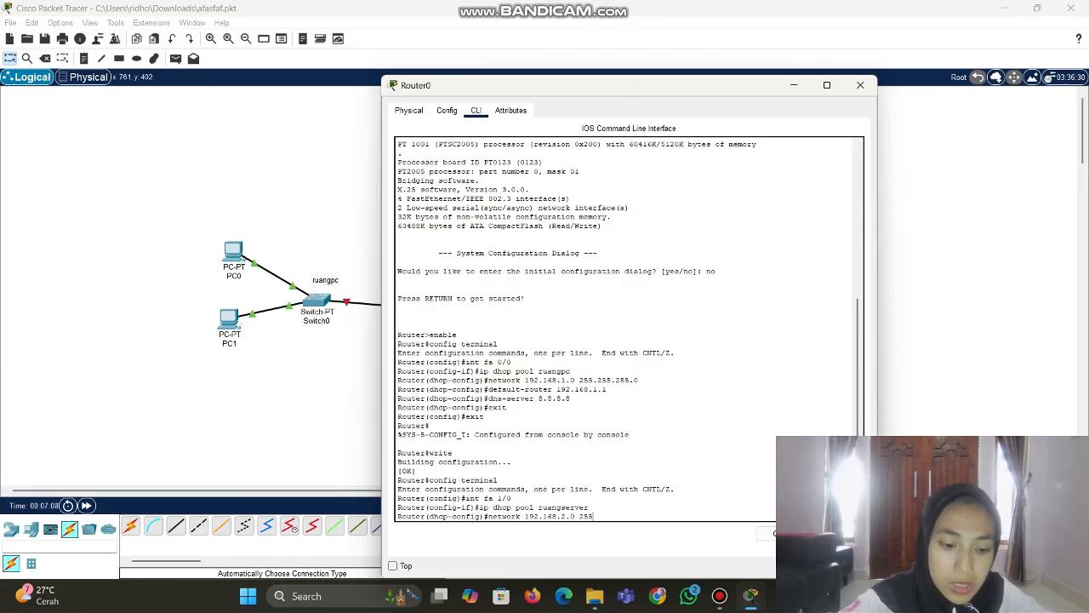
type(".255.255")
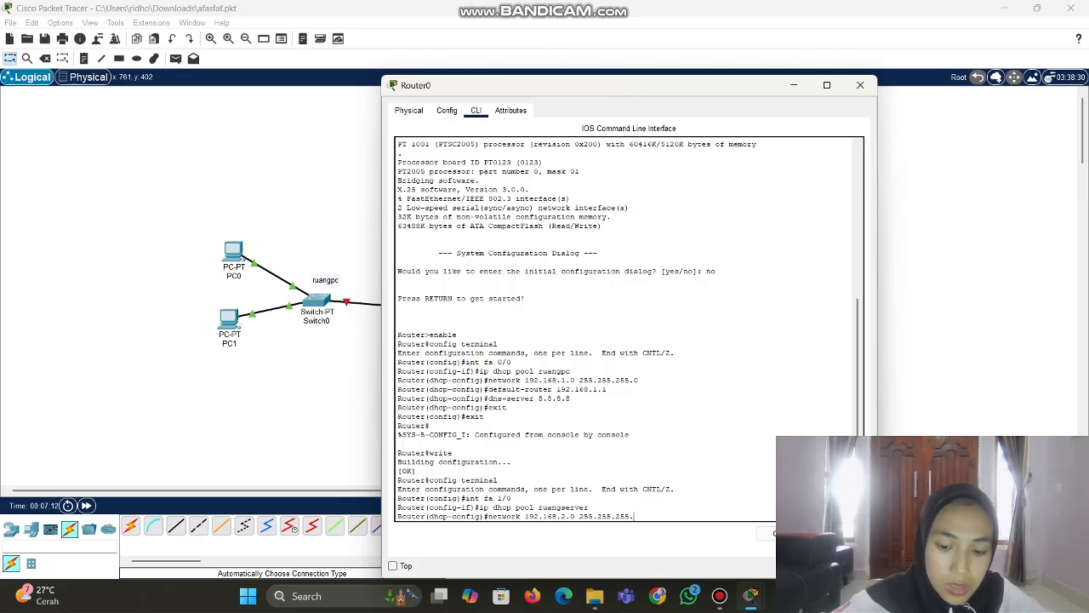
type(".0")
key("Return")
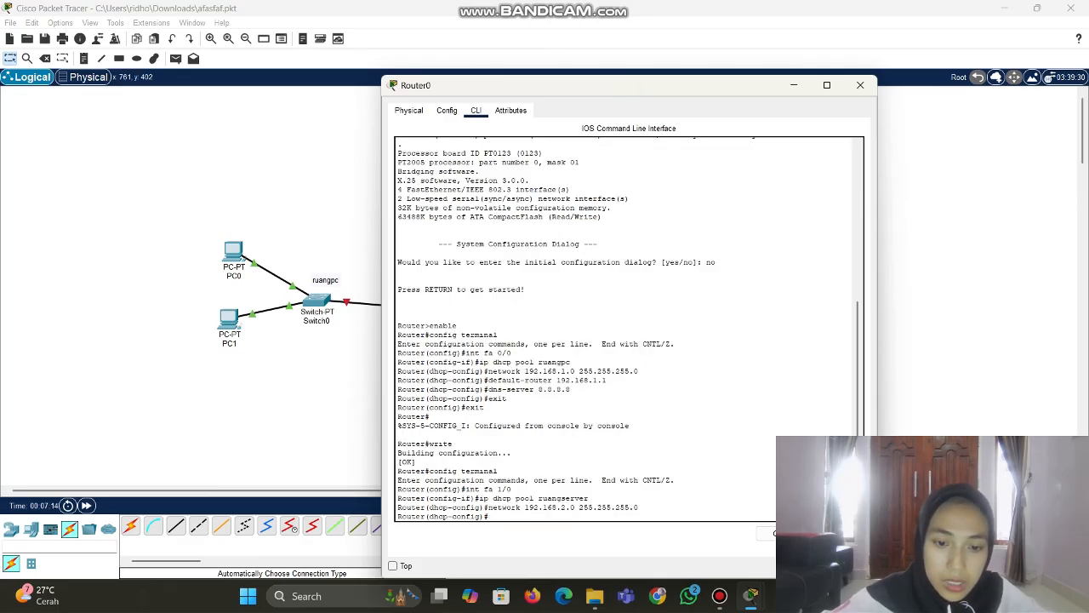
Give the ruangserver pool default gateway 192.168.2.1 and DNS server 8.8.8.8
type("de")
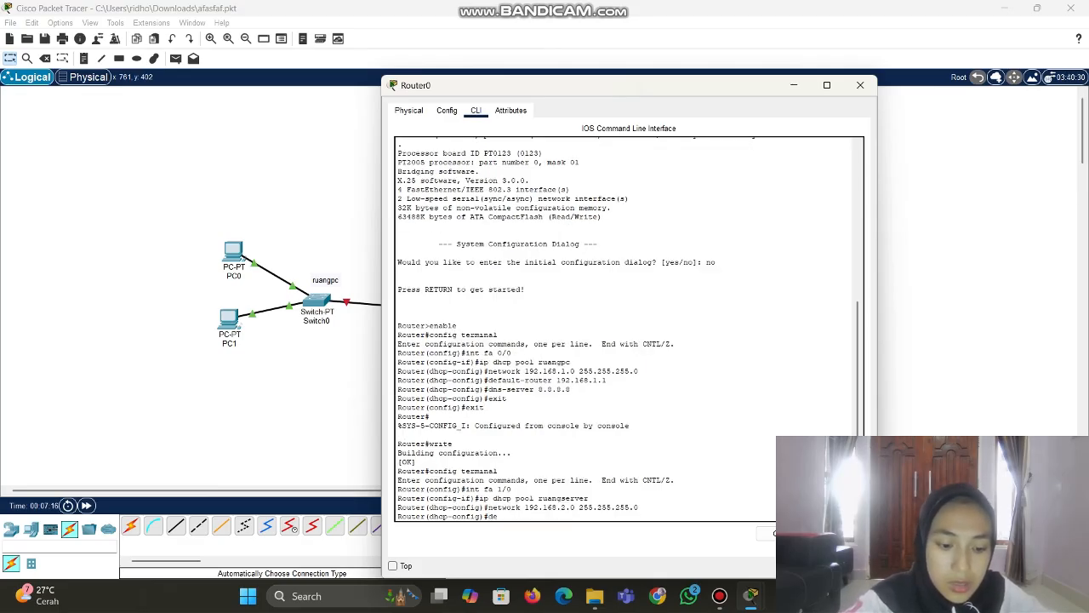
type("fault")
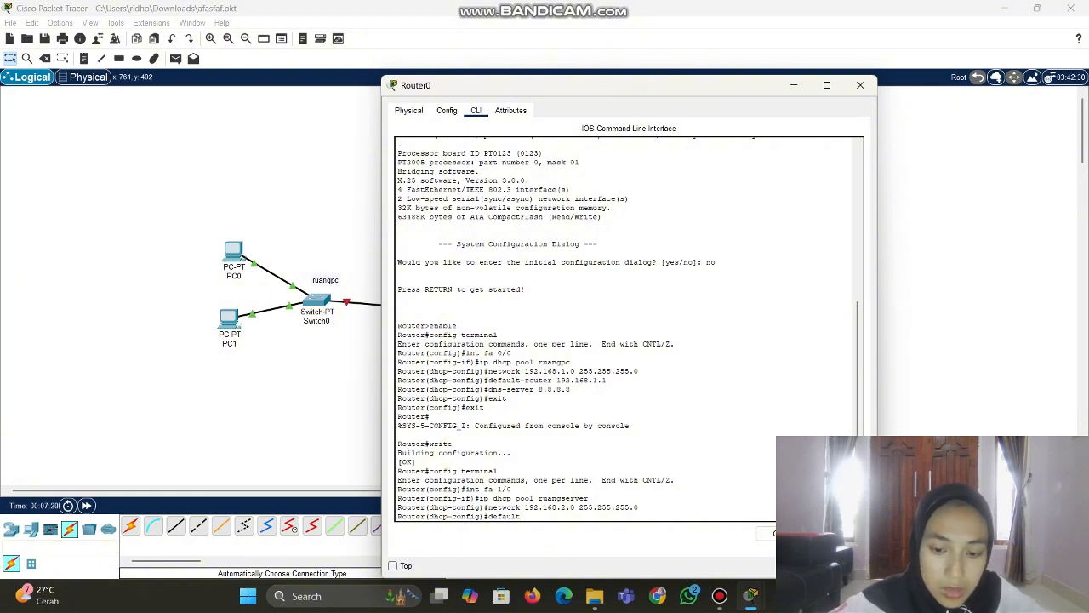
type("-router")
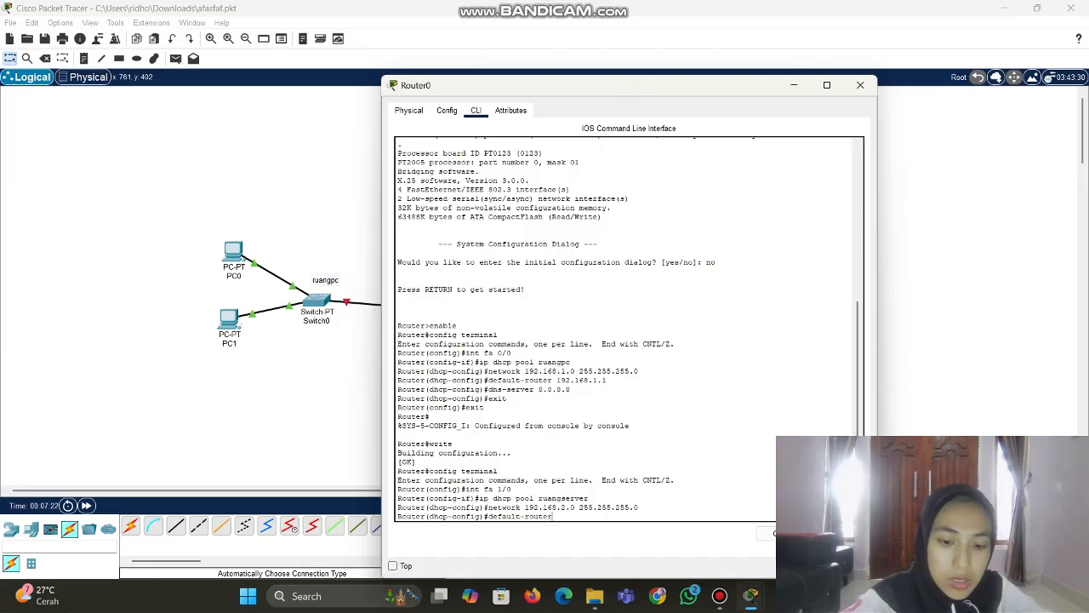
type(" 1")
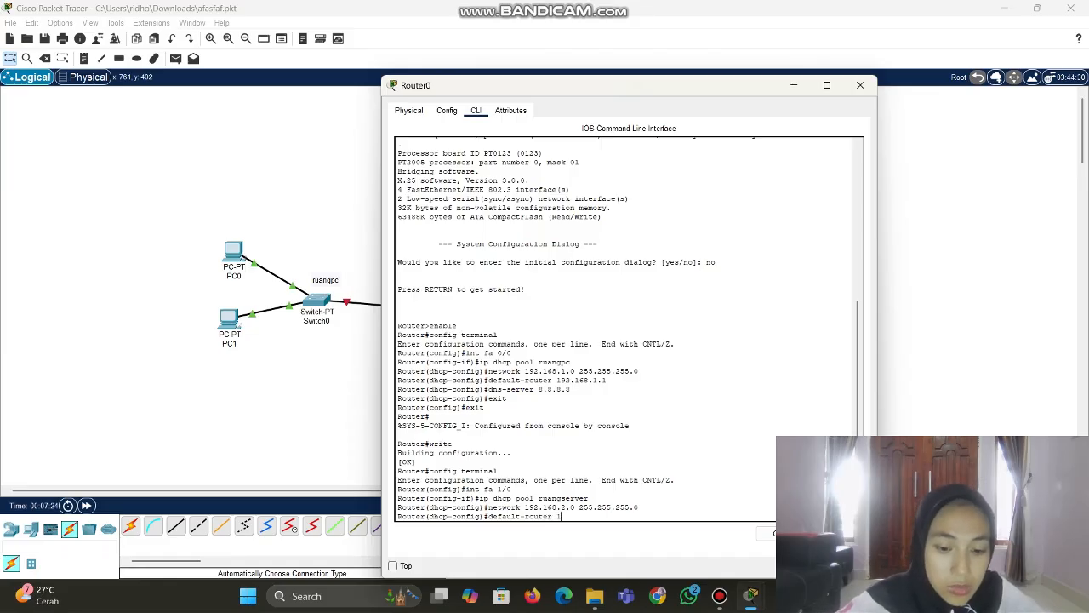
type("92.16")
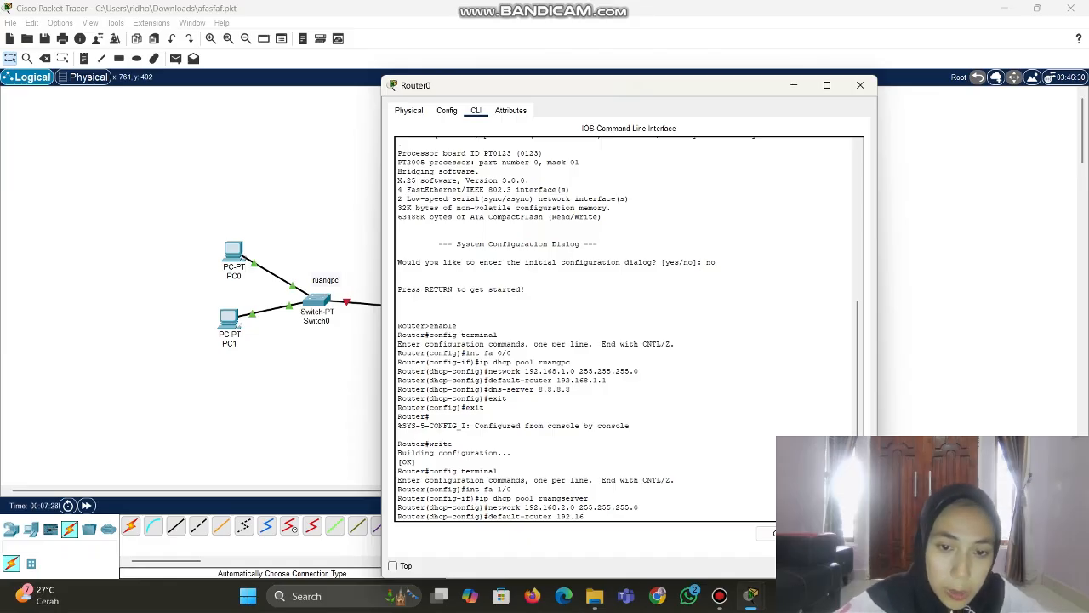
type("8")
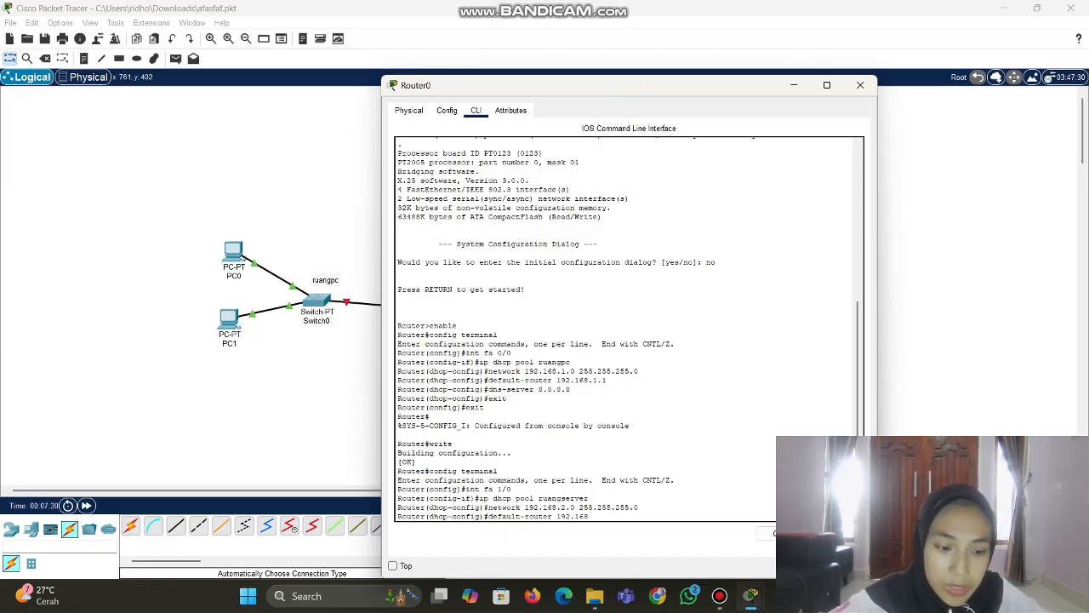
type(".2.1")
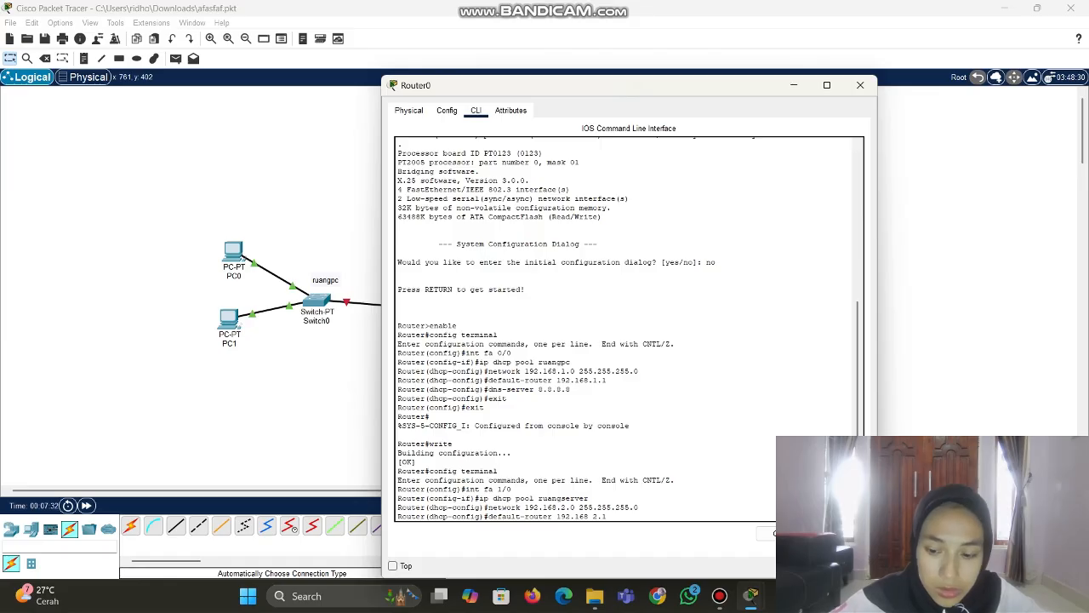
key("Return")
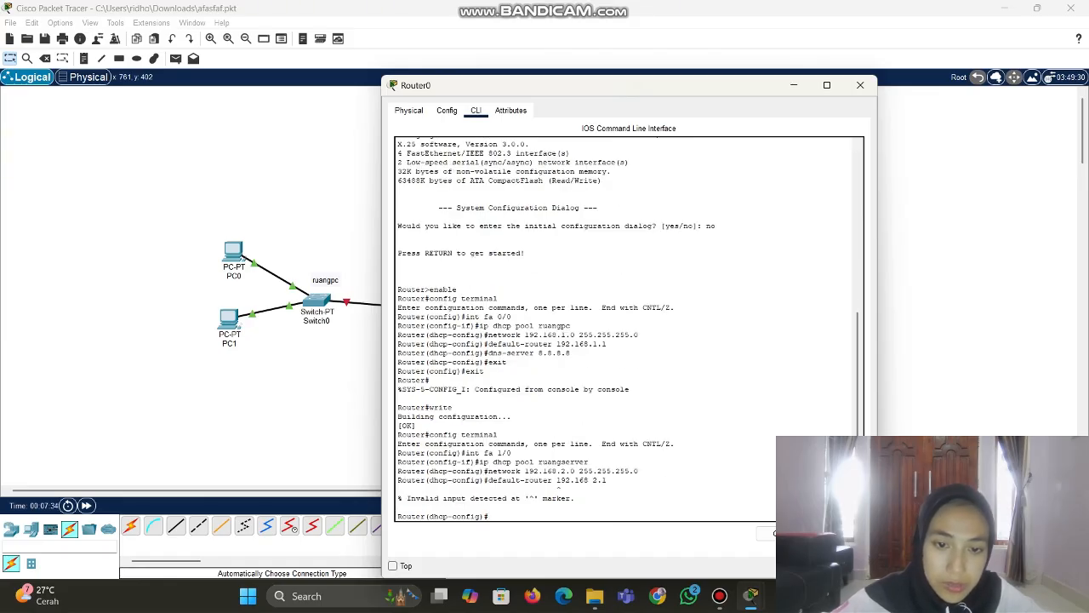
type("dn")
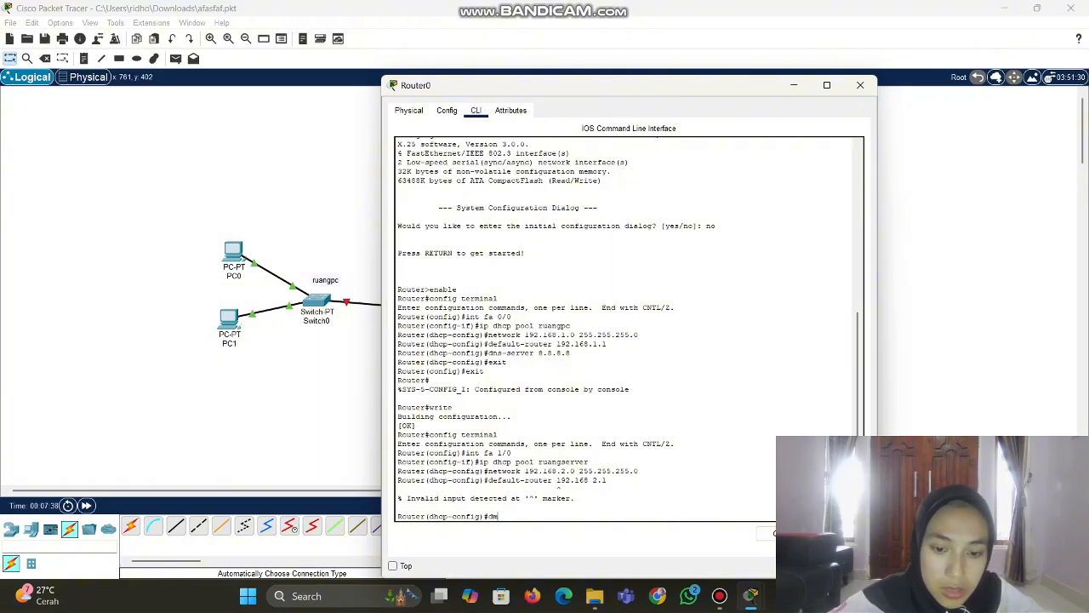
key("BackSpace")
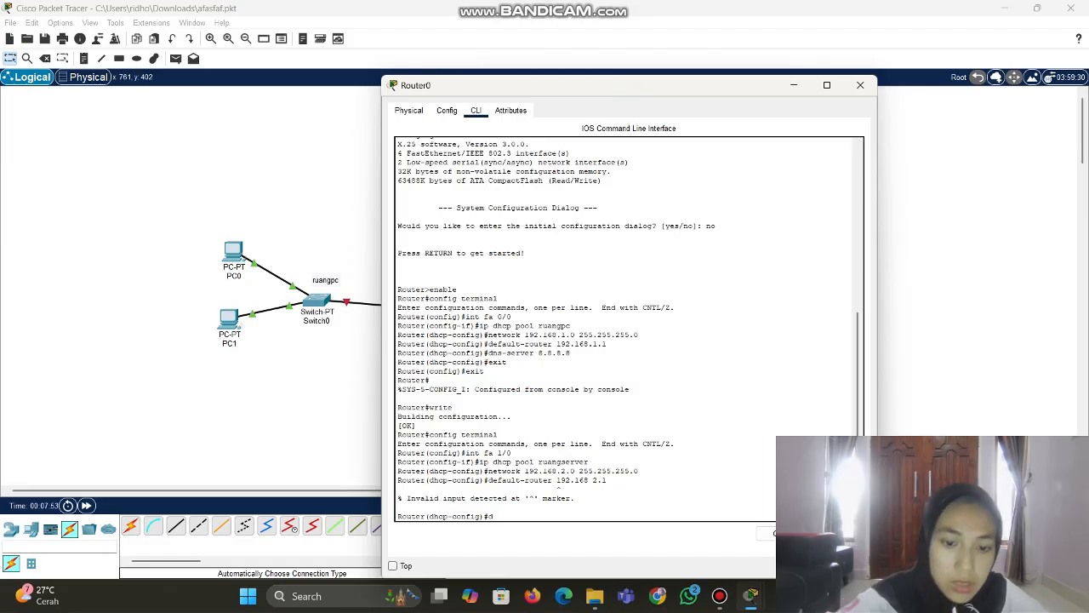
type("efau")
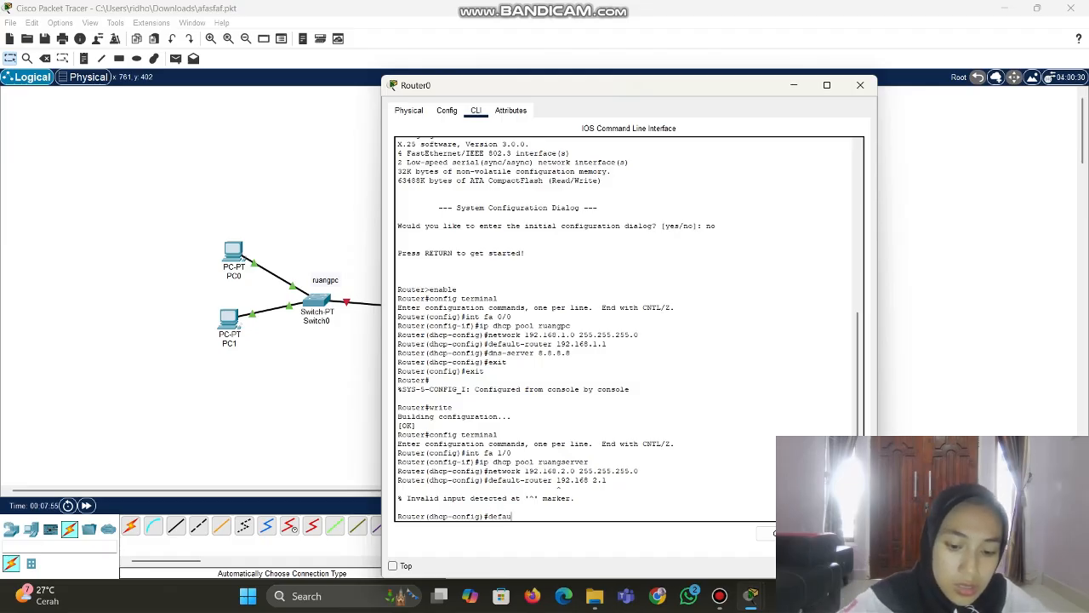
type("lt-")
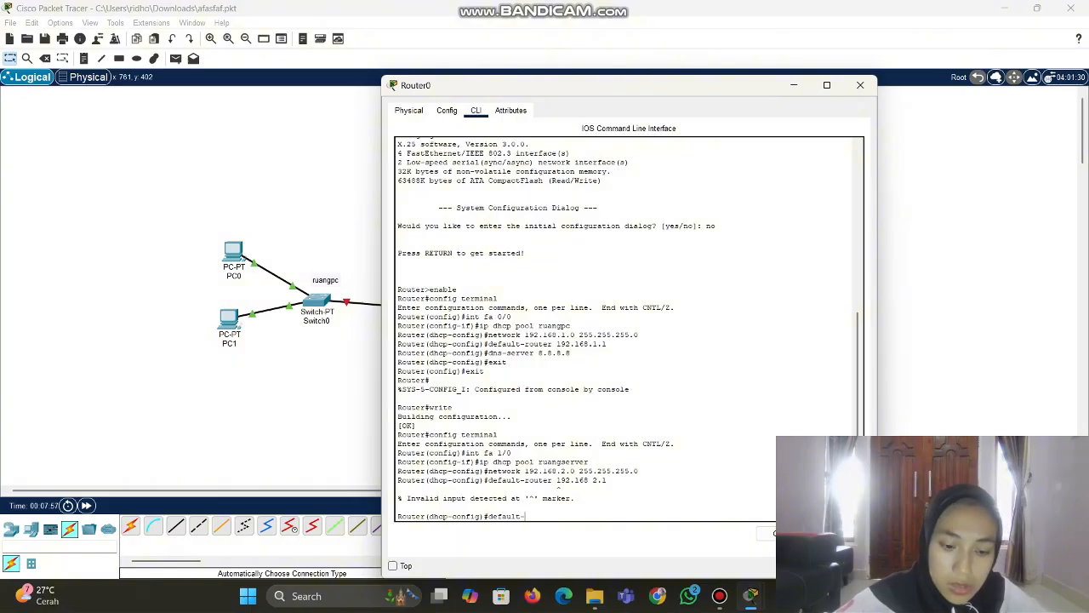
type("router 192.16")
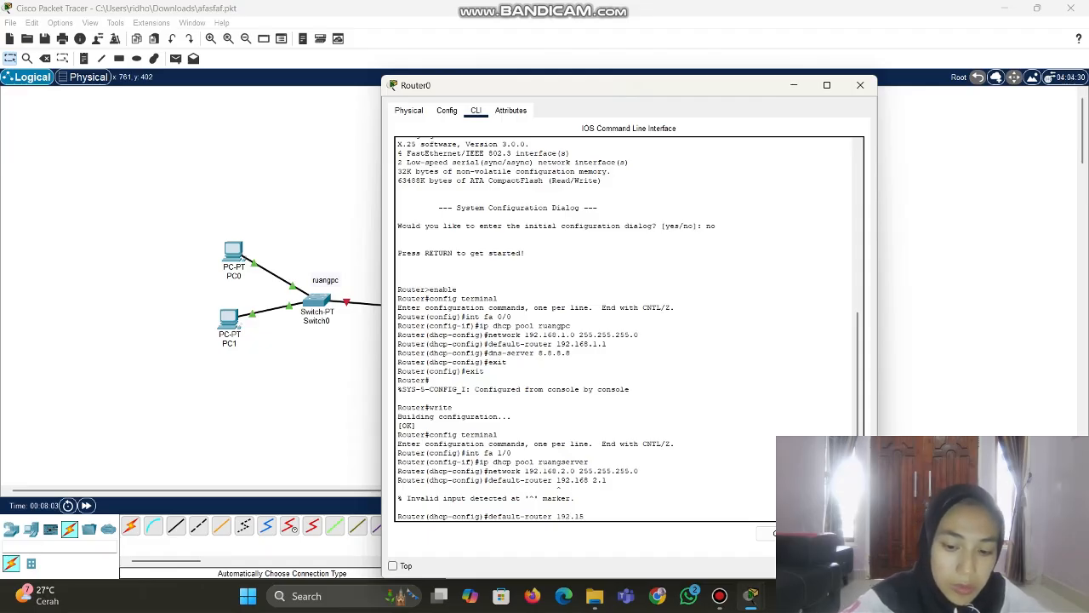
key("BackSpace")
type("68")
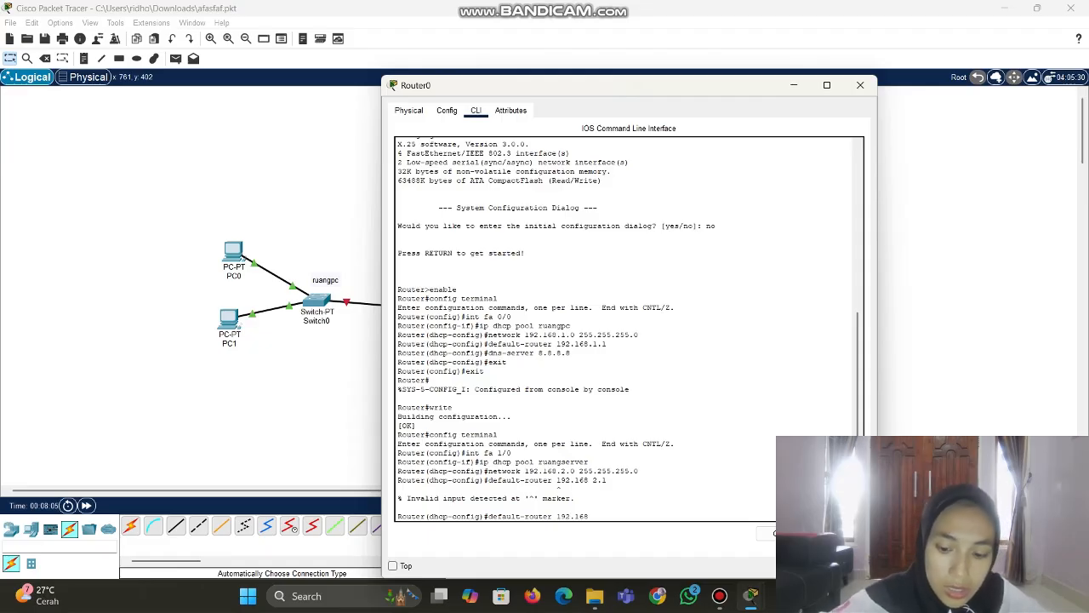
type(".2")
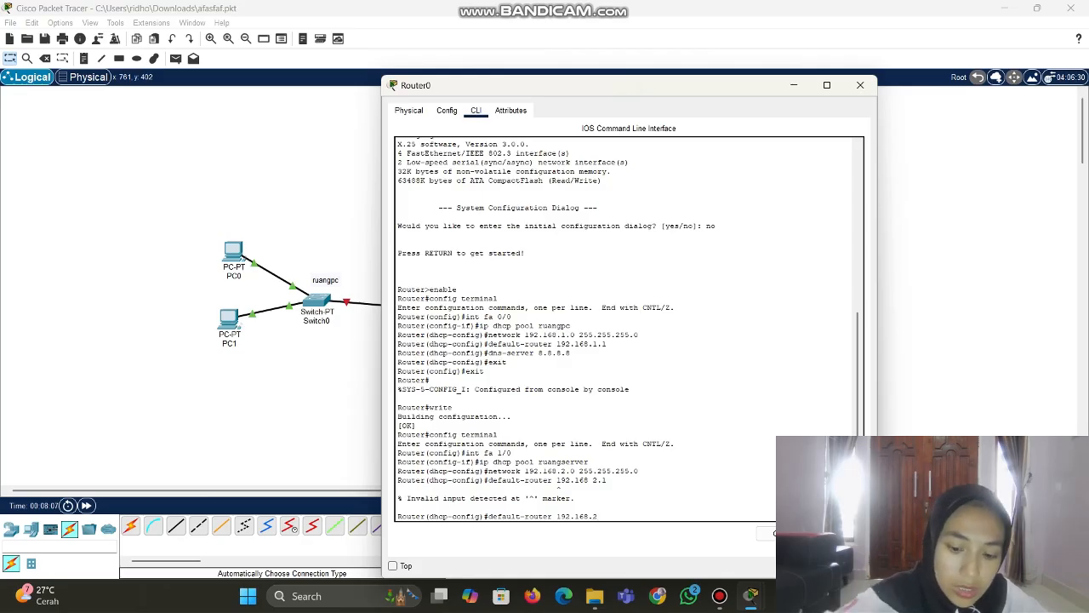
type(".1")
key("Return")
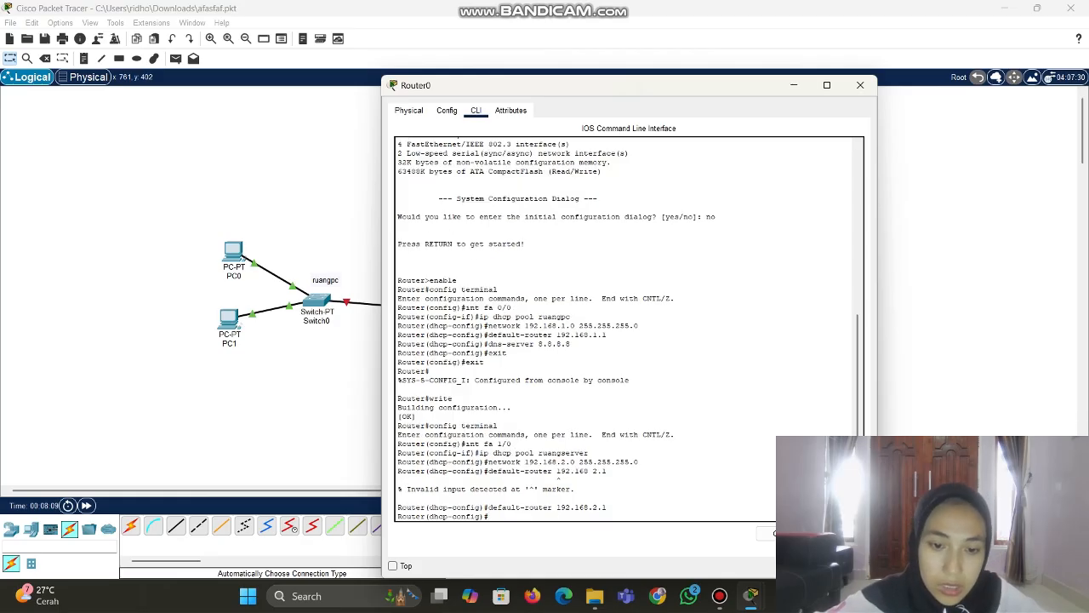
type("d")
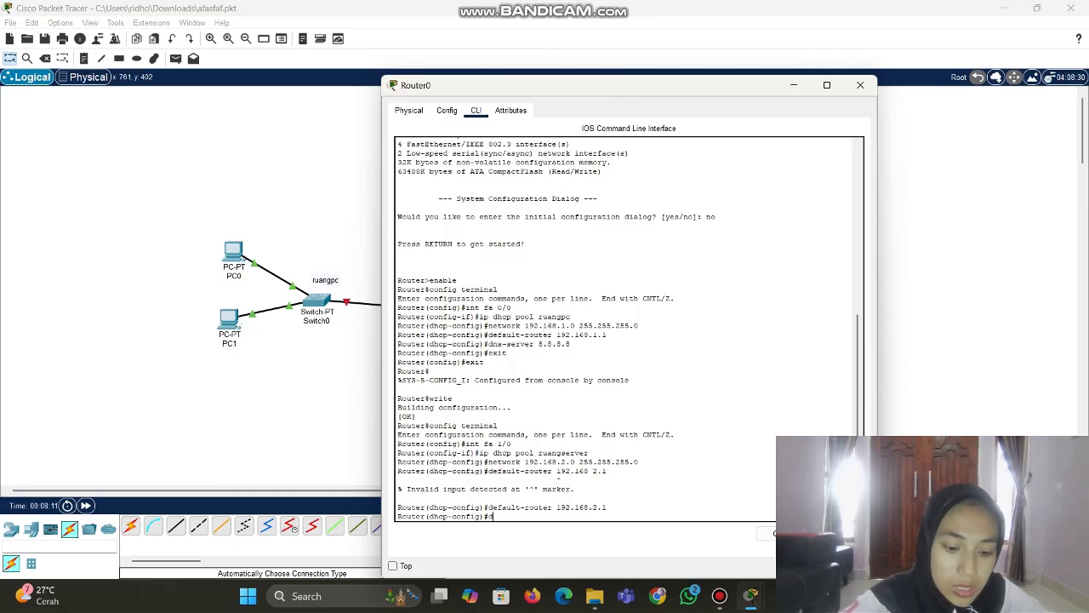
type("ns -")
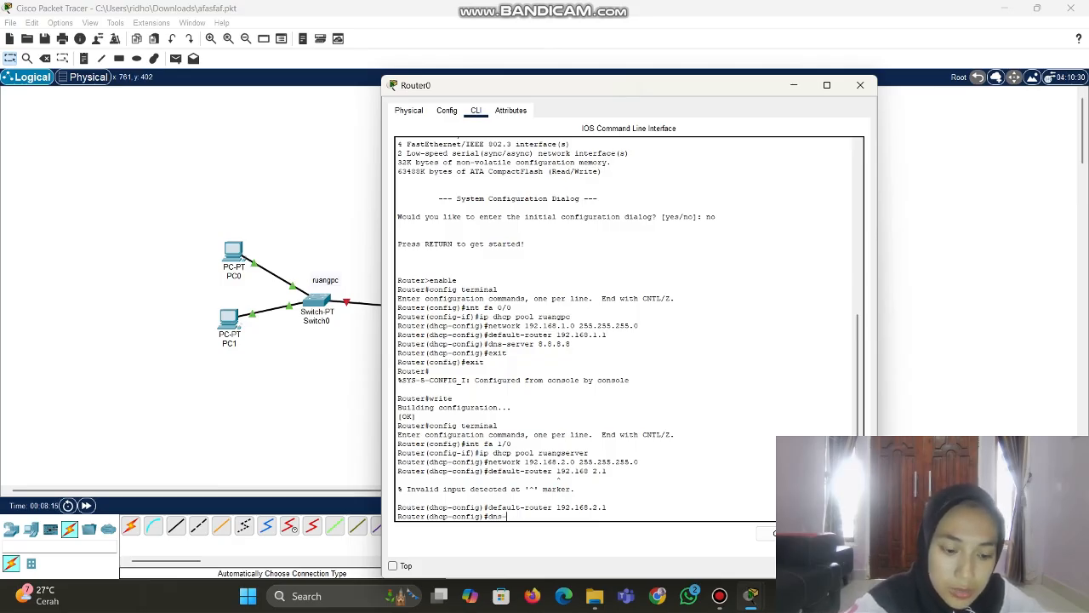
type("ser")
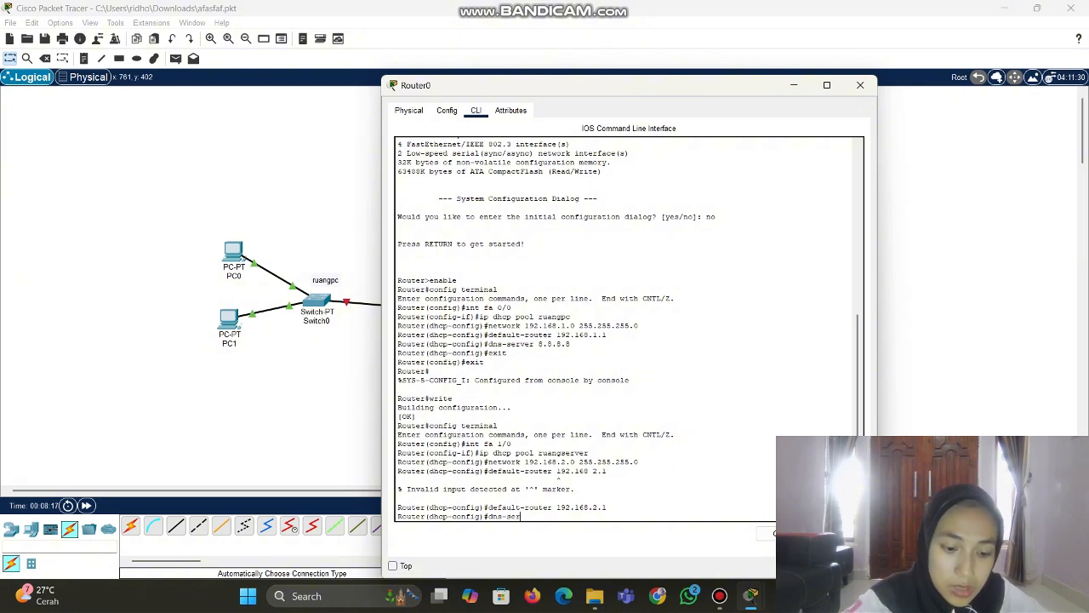
type("ver 8.")
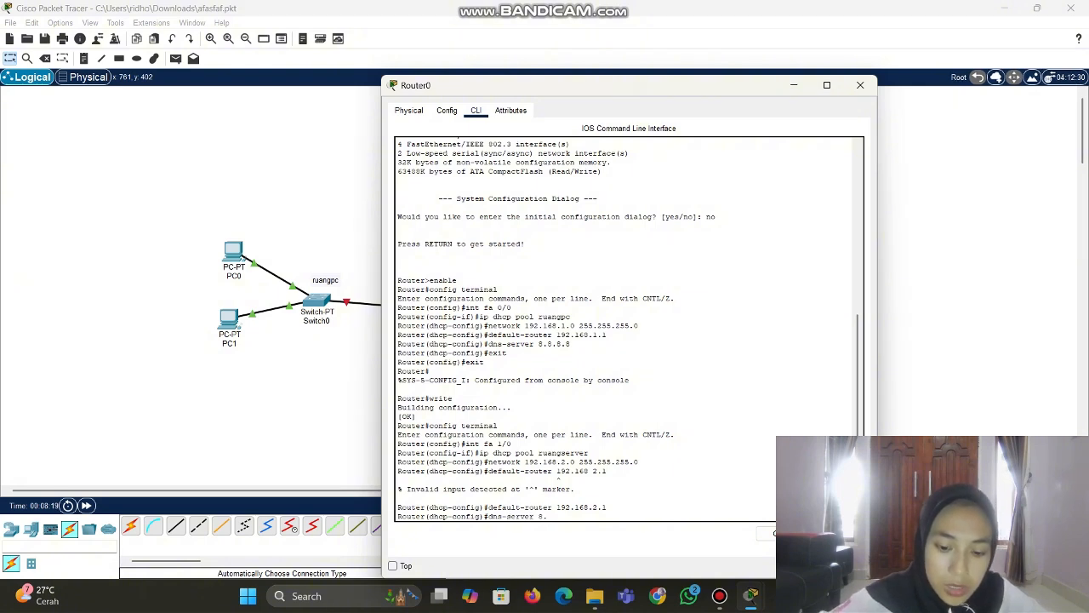
type("8.8.8")
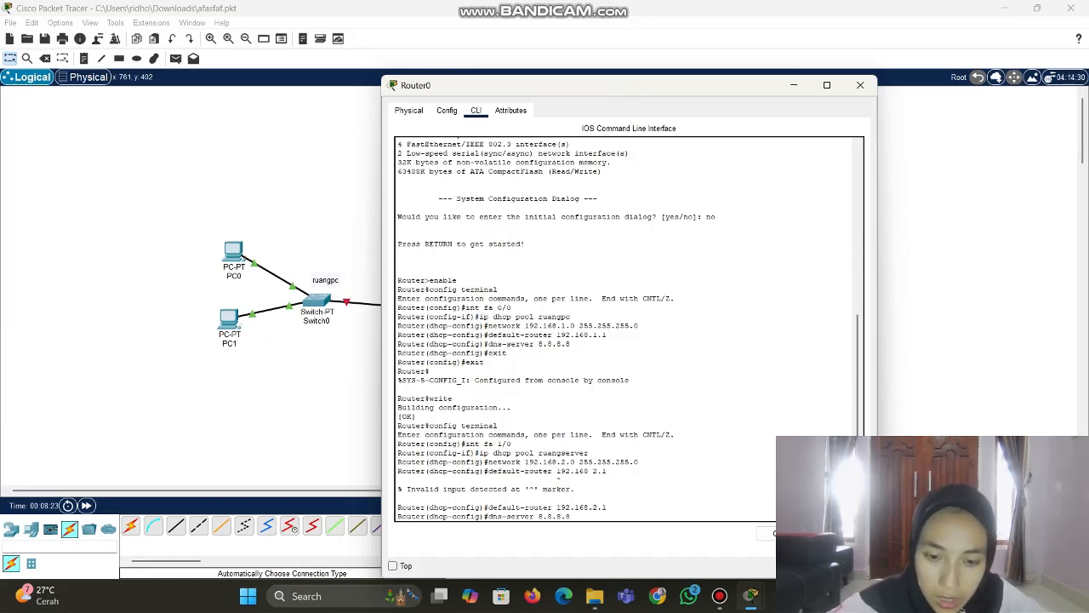
type(".8.8")
key("Return")
Exit configuration mode and save Router0's configuration with write
type("exi")
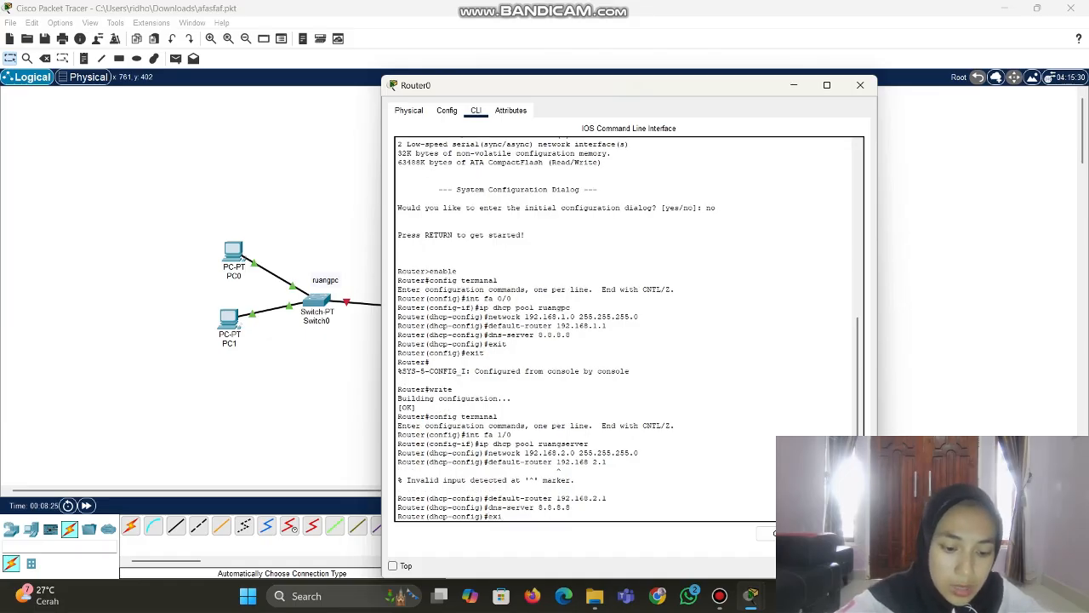
type("t")
key("Return")
type("er(config)#e")
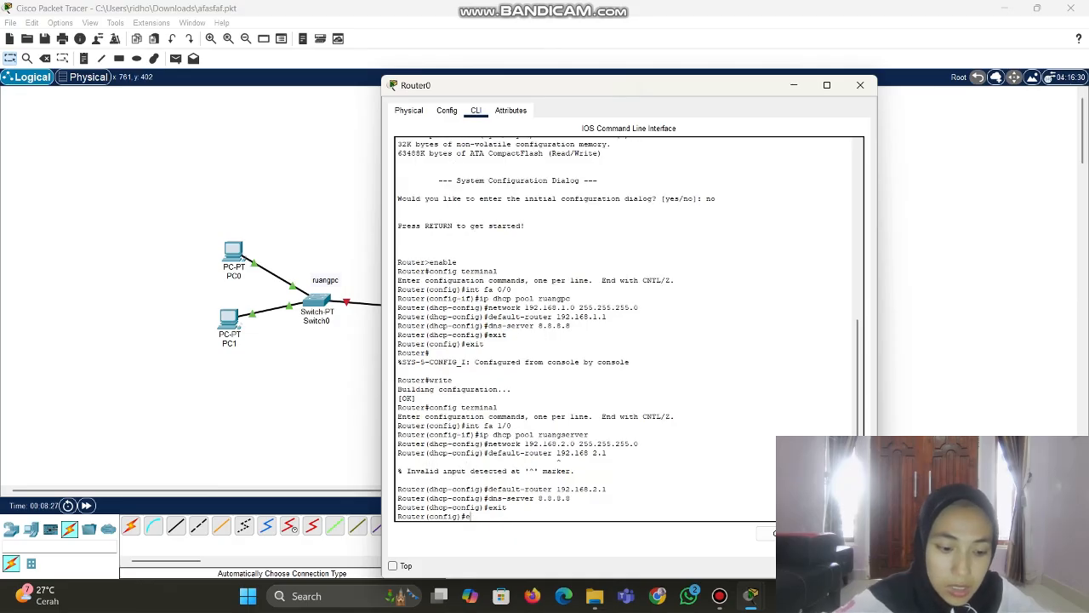
type("xit")
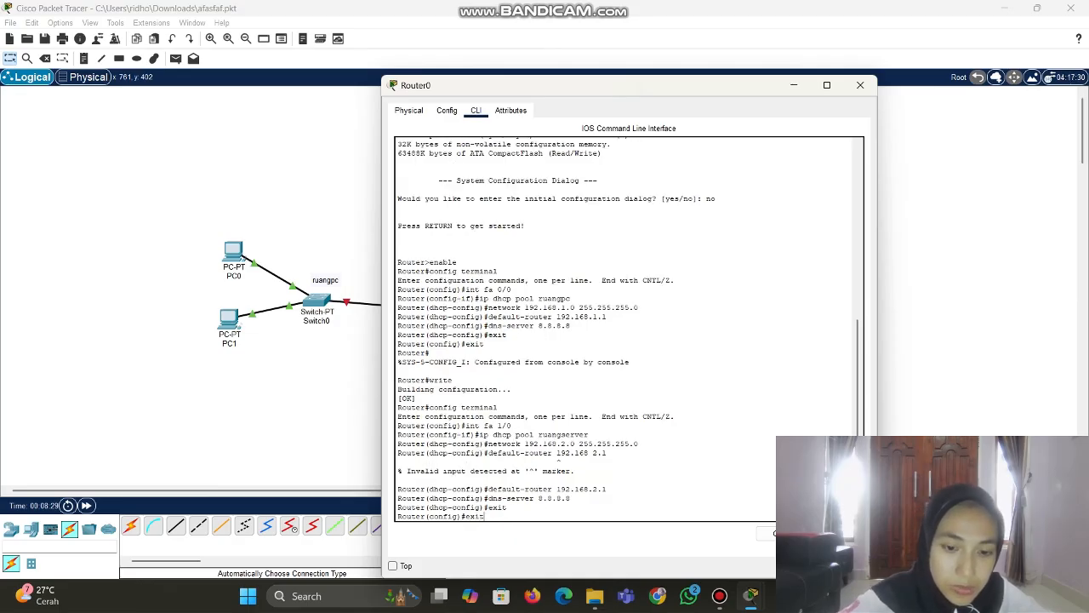
key("Return")
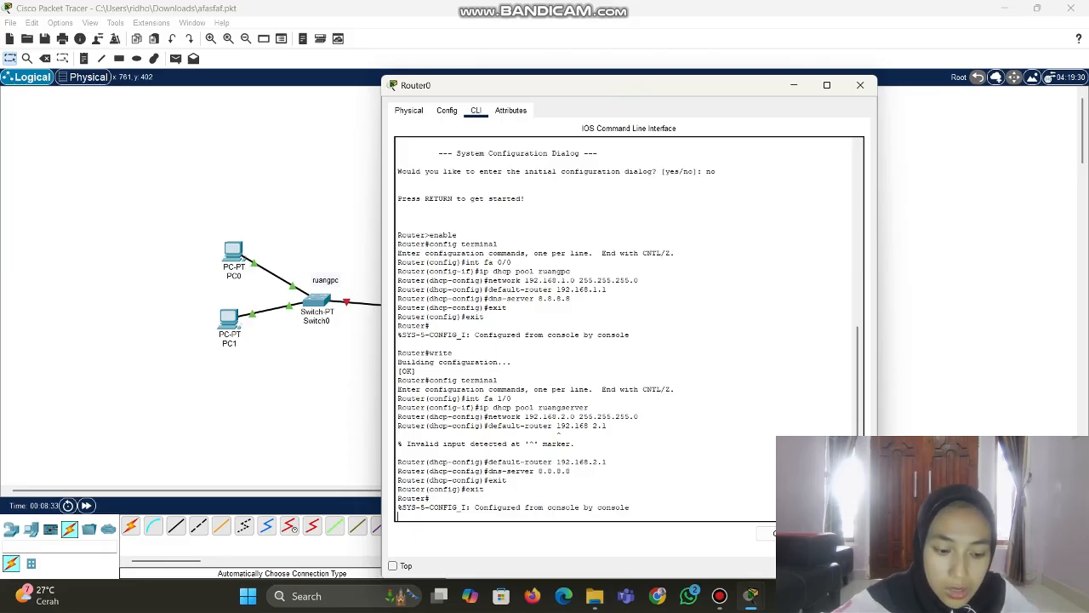
key("Return")
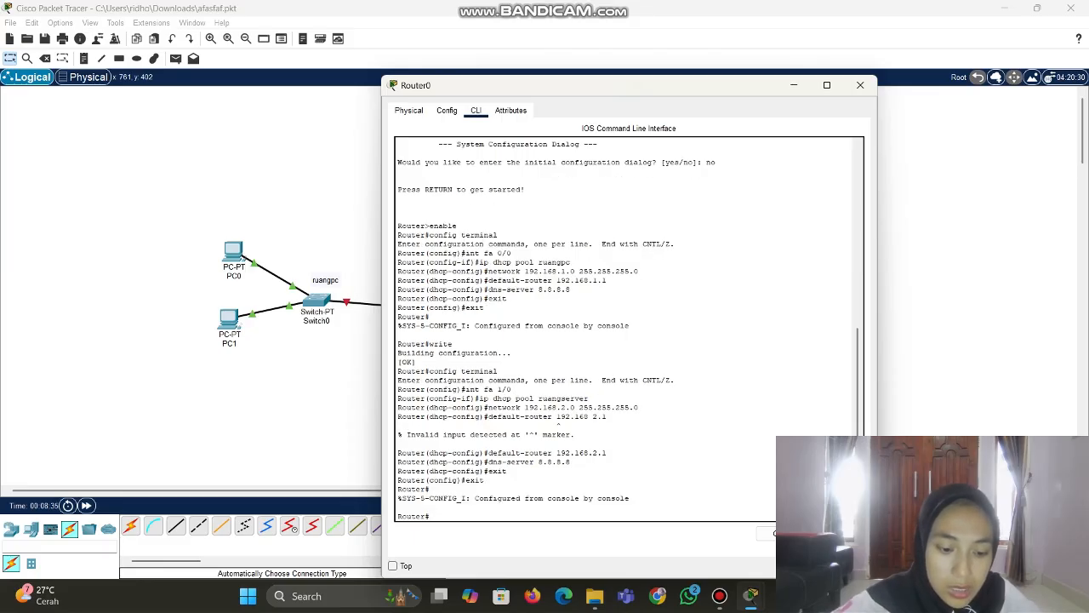
type("wri")
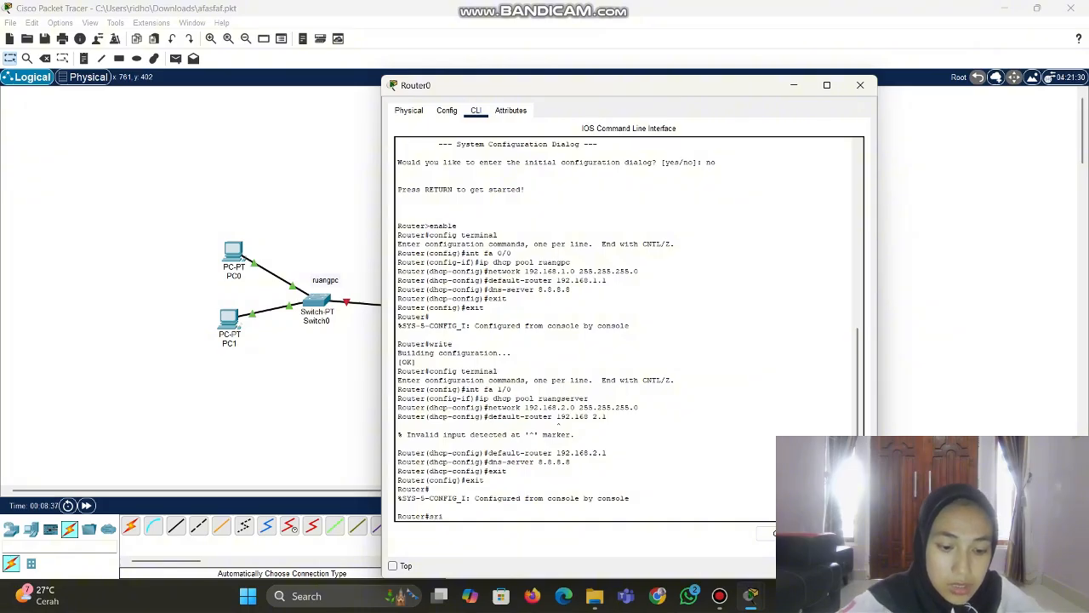
key("BackSpace")
key("BackSpace")
key("BackSpace")
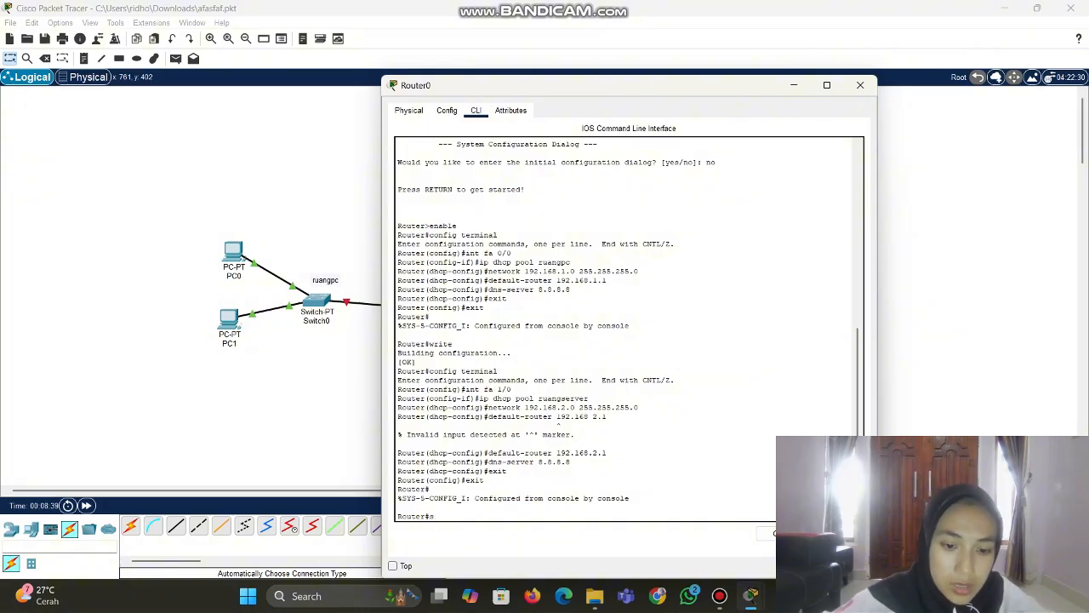
type("writ")
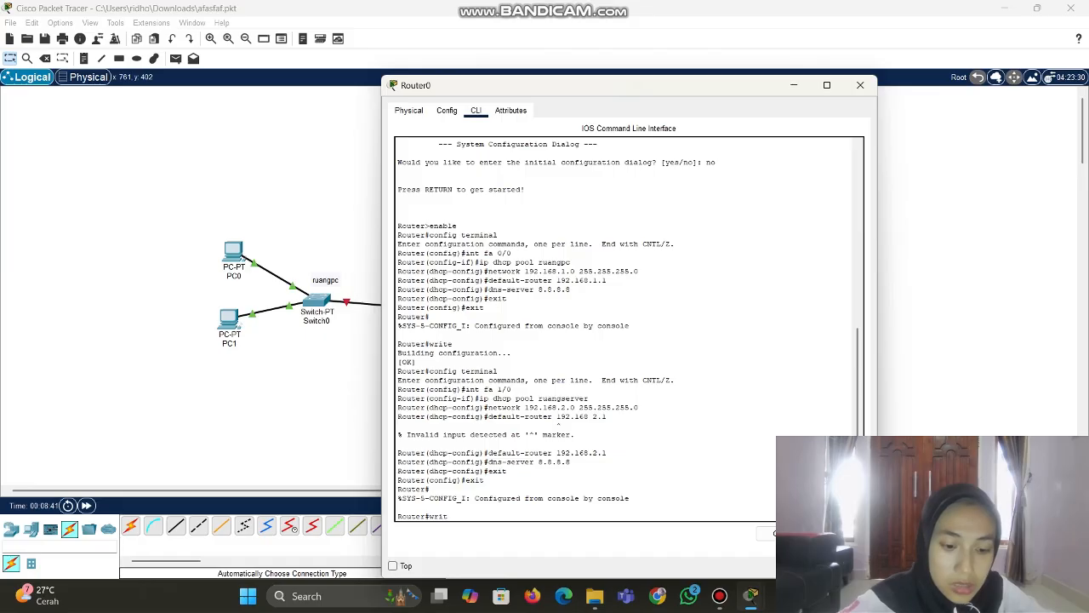
type("e")
key("Return")
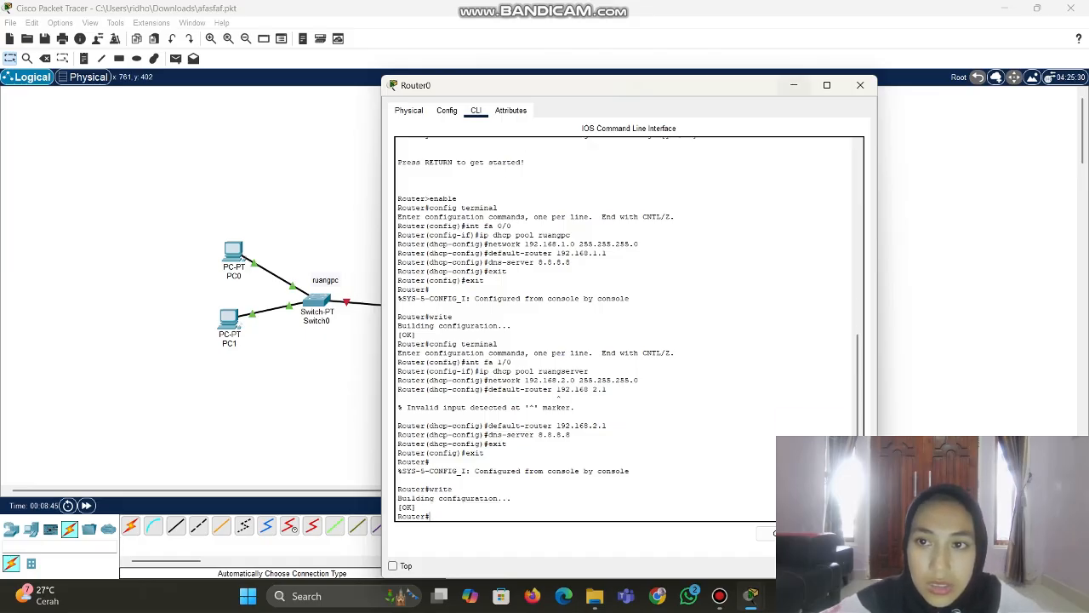
Set Router0's FastEthernet0/0 address to 192.168.1.1 and turn the port on
left_click(860, 86)
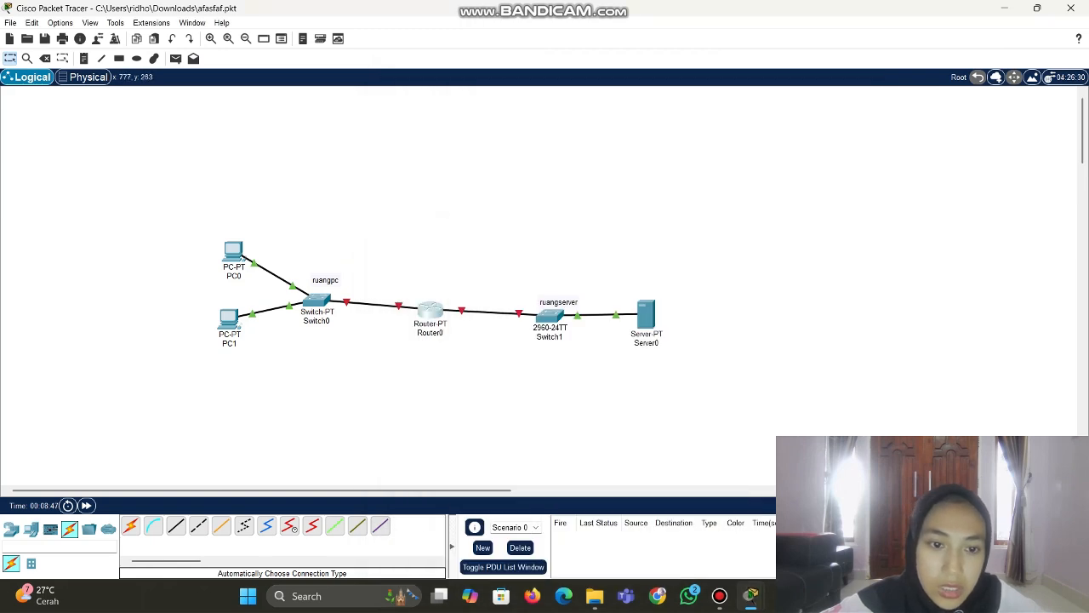
left_click(429, 311)
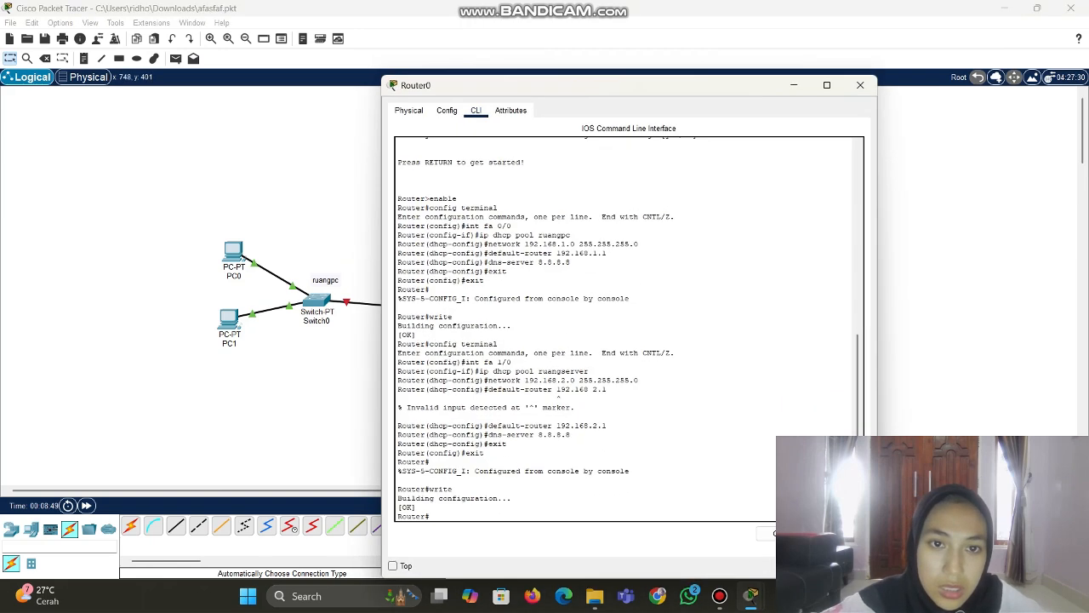
left_click(447, 110)
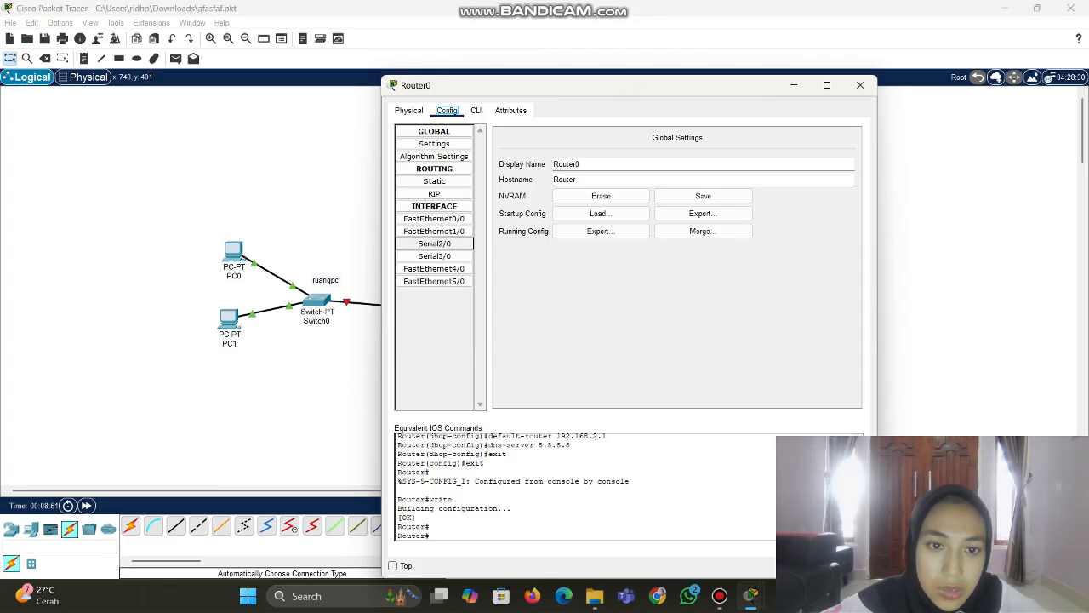
left_click(434, 219)
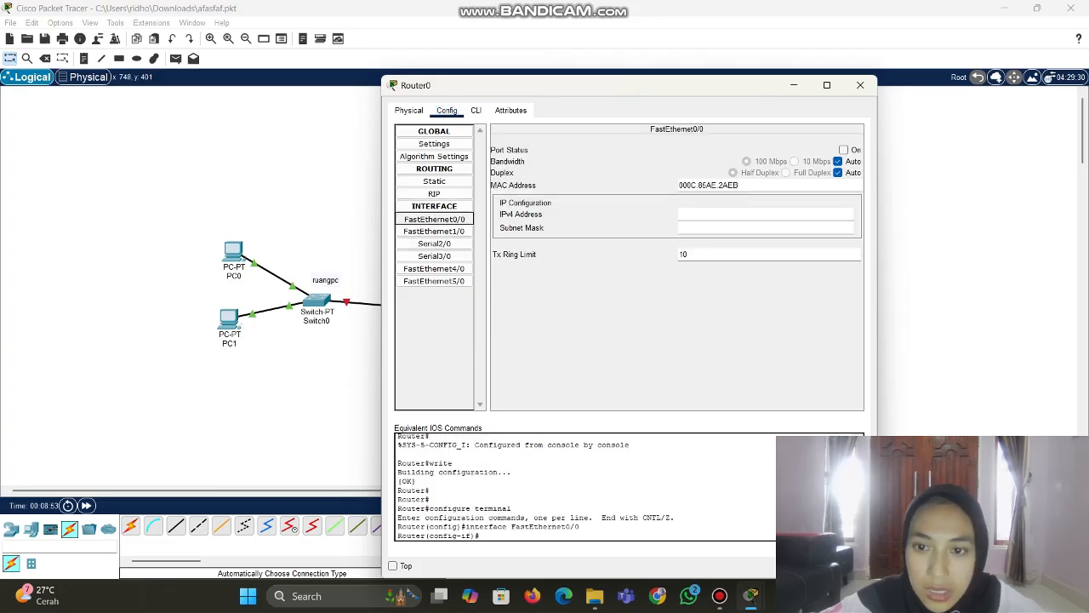
left_click(749, 215)
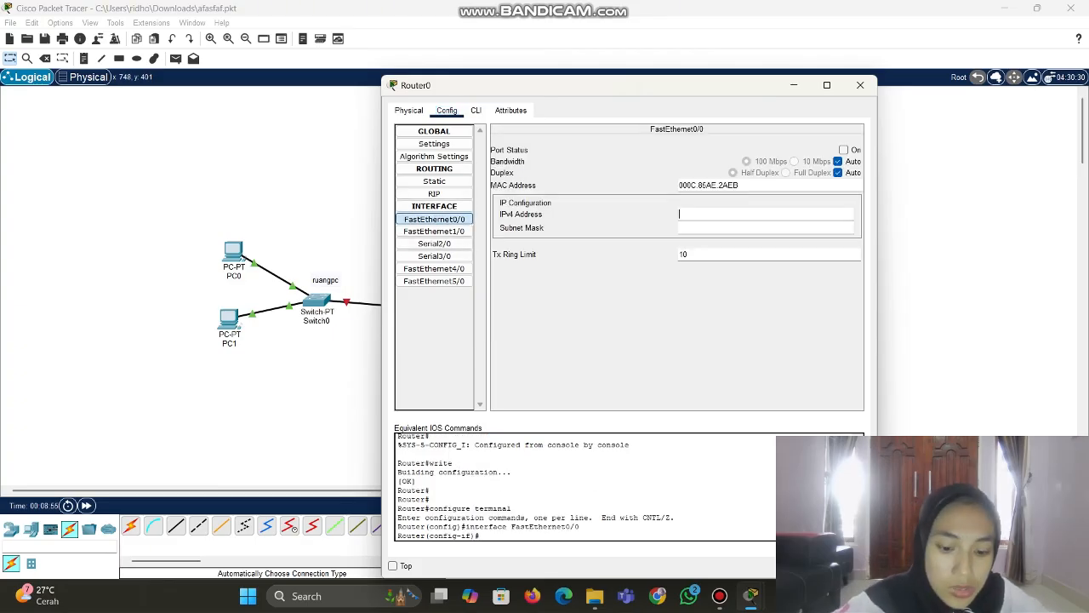
type("192")
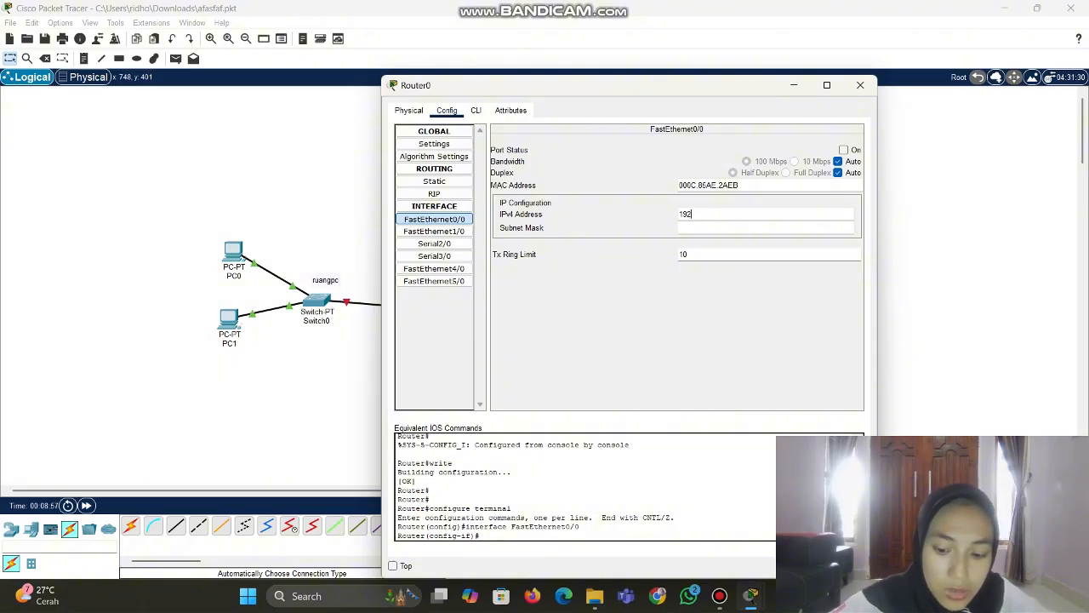
type(".168")
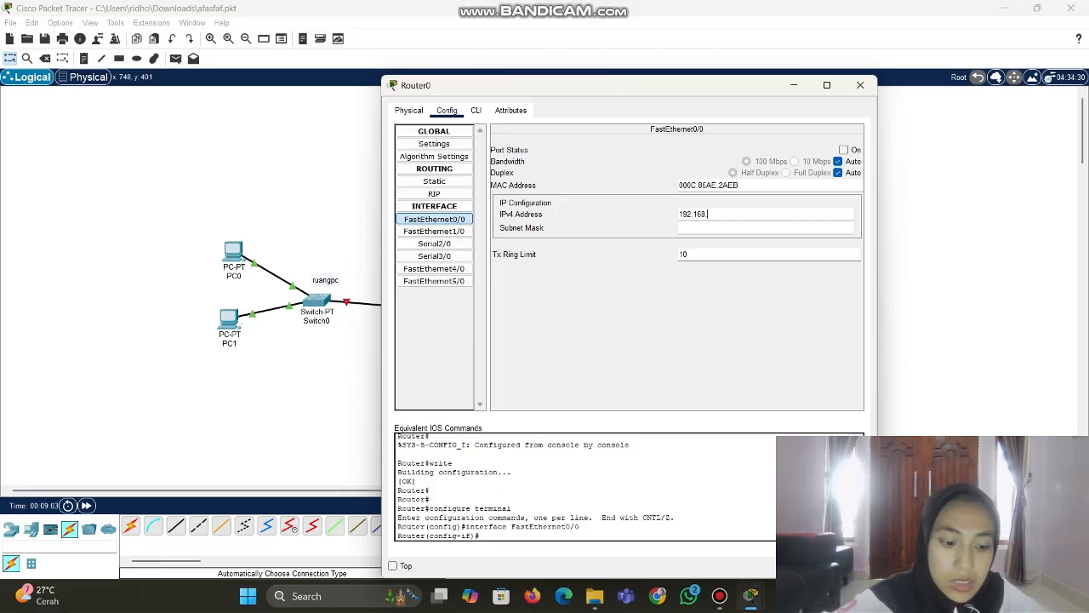
type(".1.1")
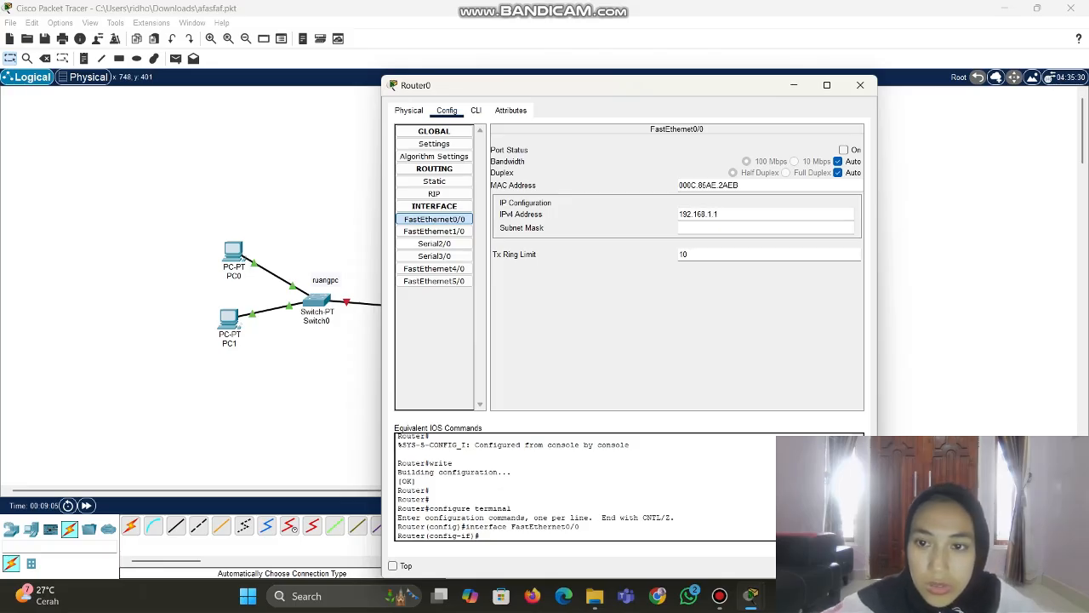
left_click(844, 150)
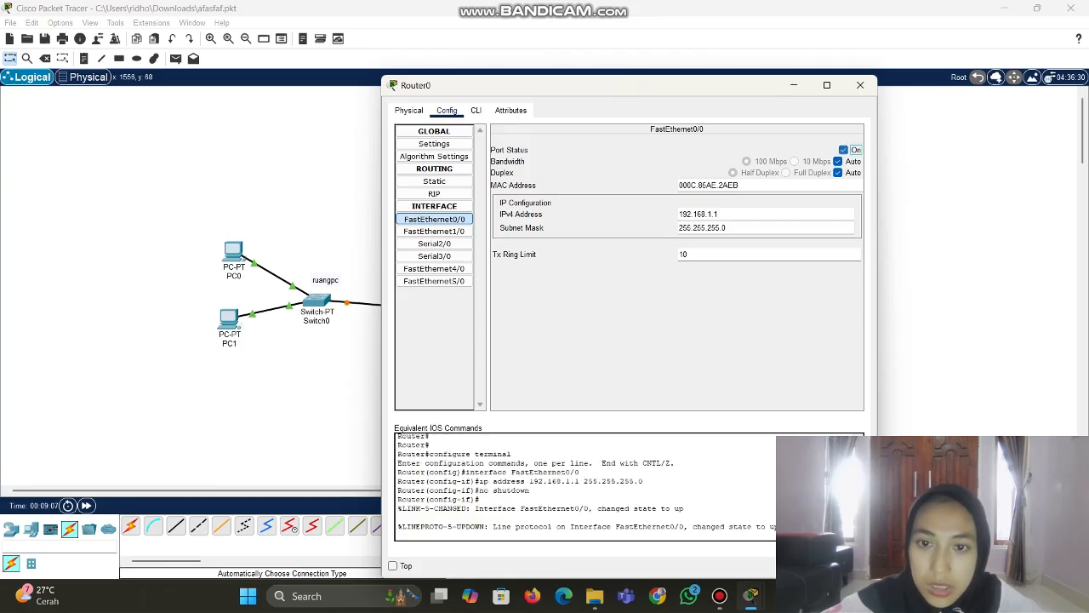
Set FastEthernet1/0 address to 192.168.2.1 and turn that port on
left_click(434, 231)
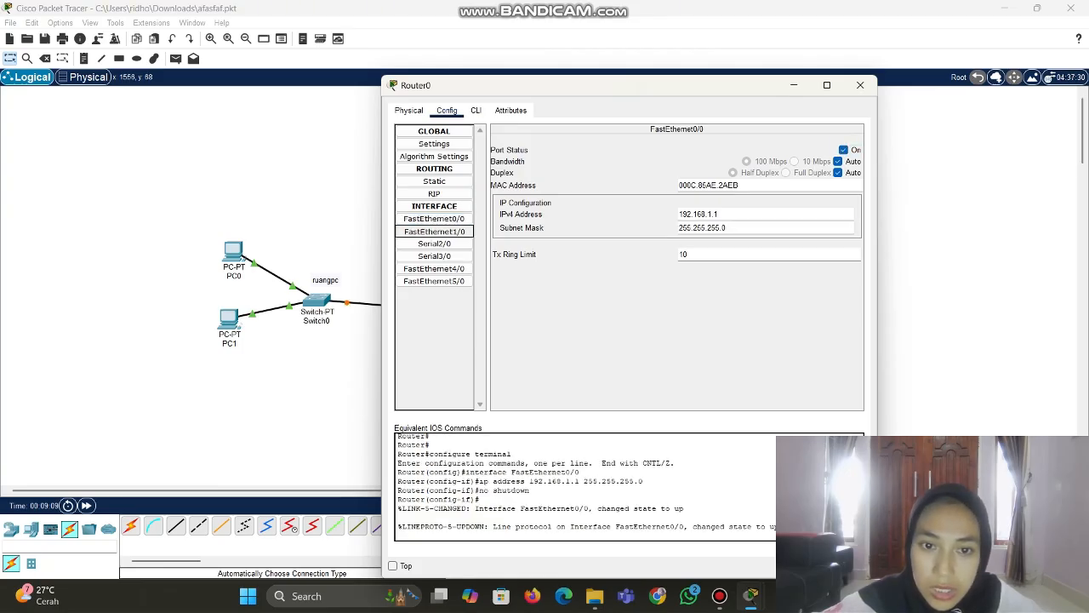
left_click(765, 215)
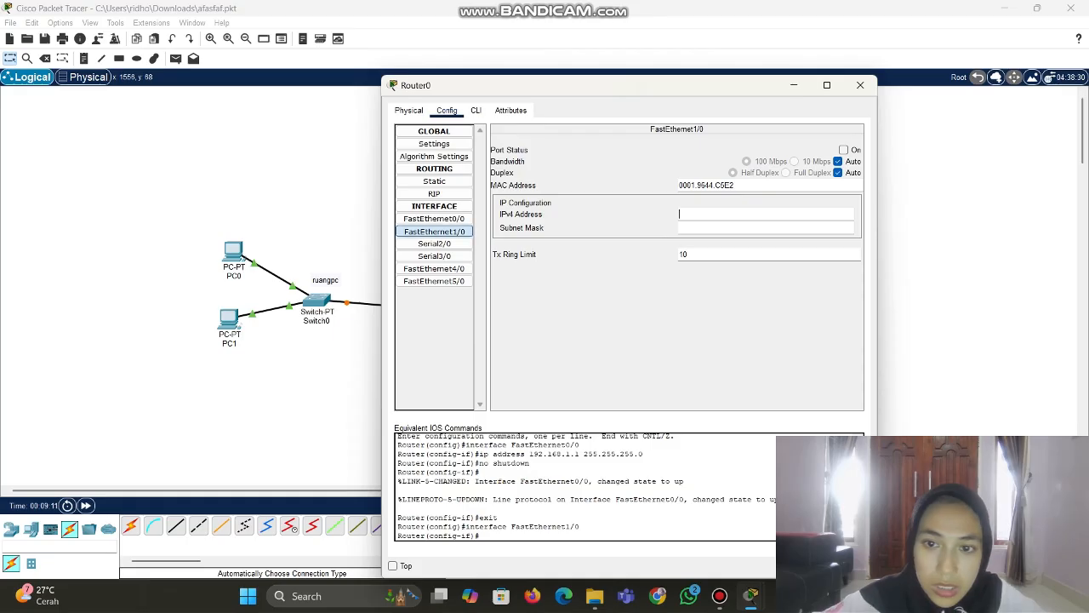
type("1")
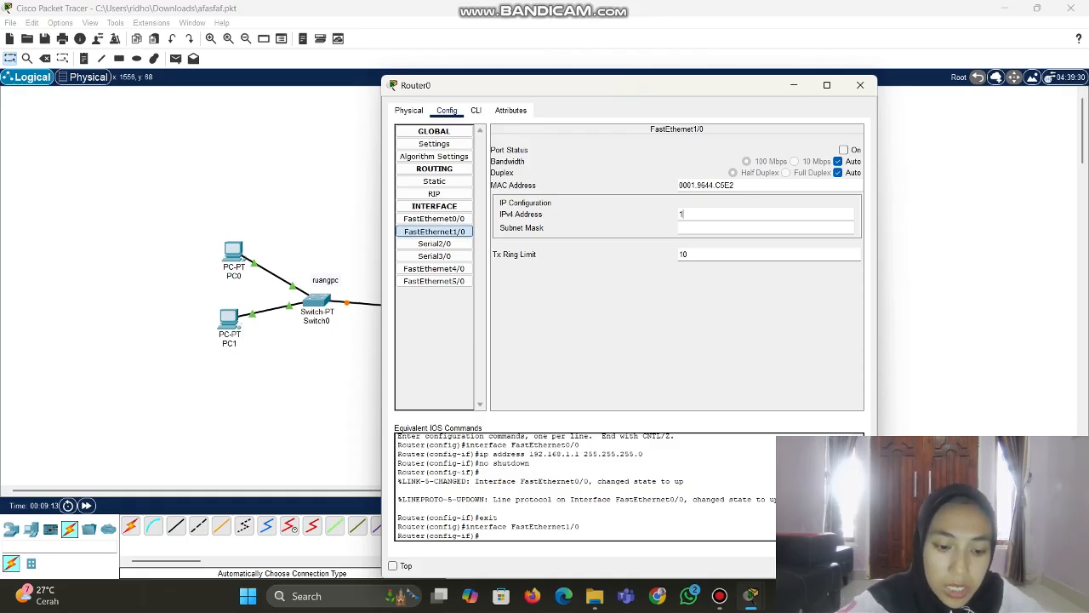
type("92.168")
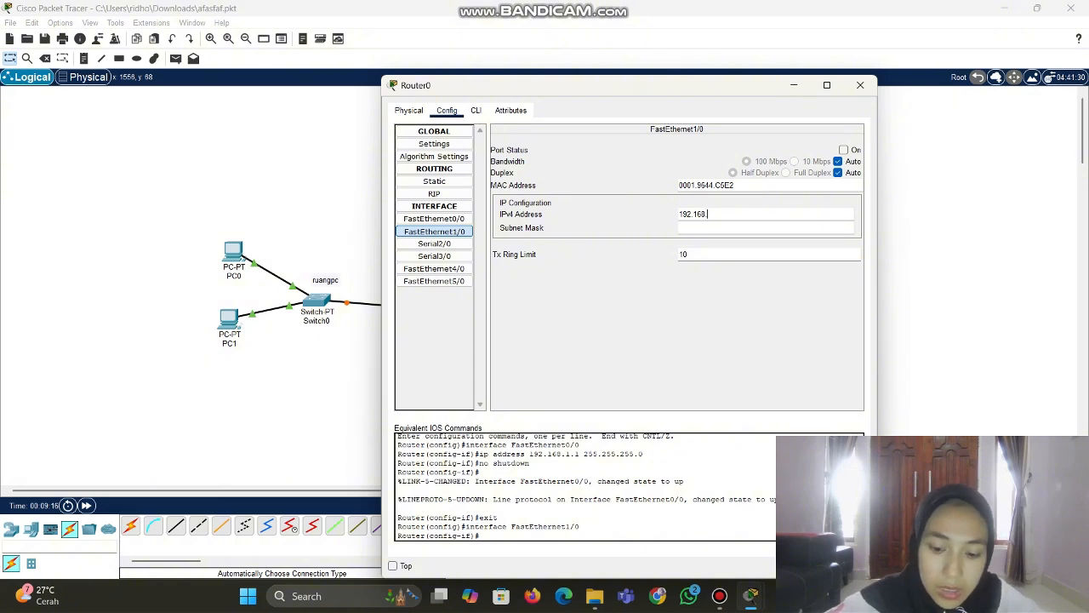
type(".2.1")
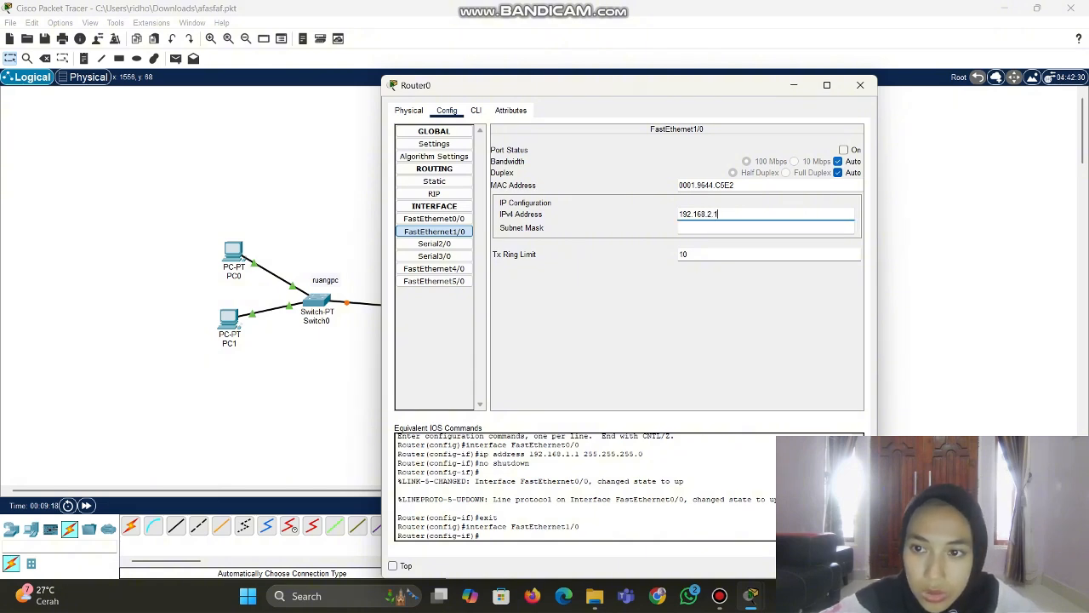
left_click(843, 150)
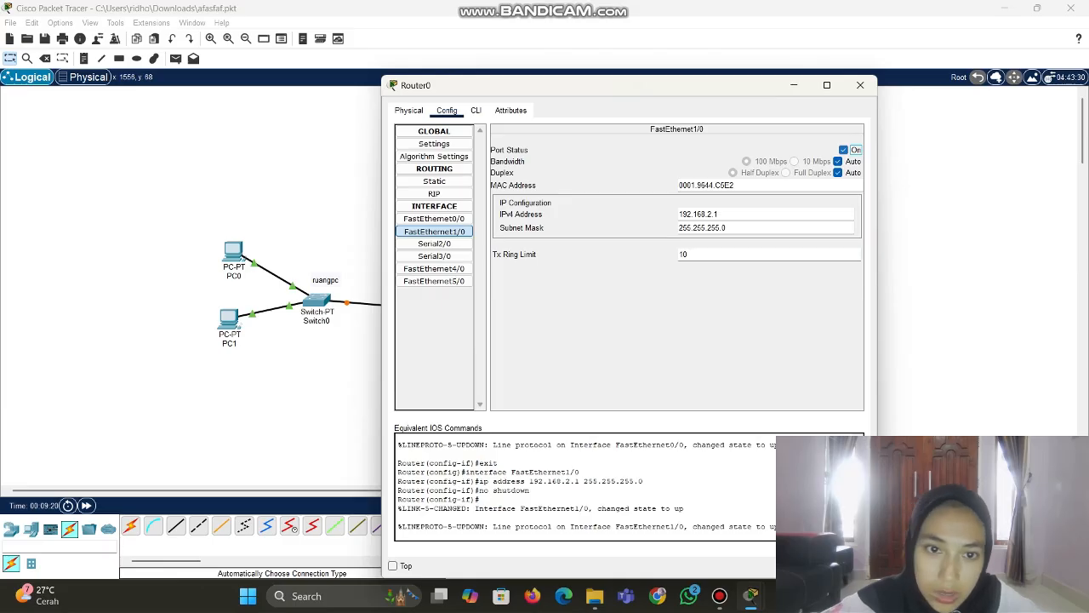
left_click(434, 194)
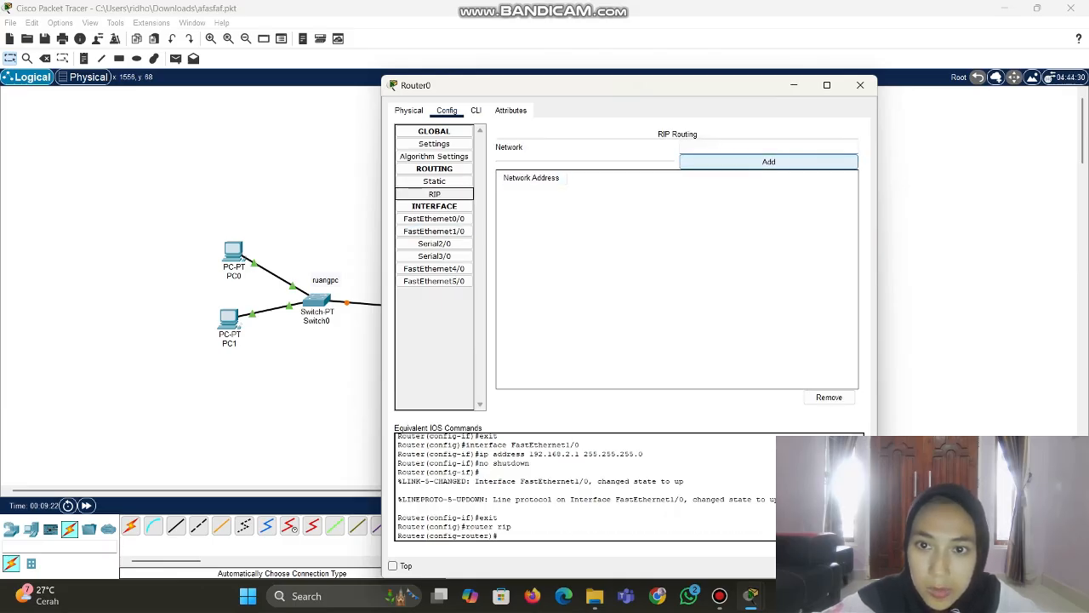
Add RIP networks 192.168.1.0 and 192.168.2.0 on Router0, then close its window
left_click(769, 147)
type("192")
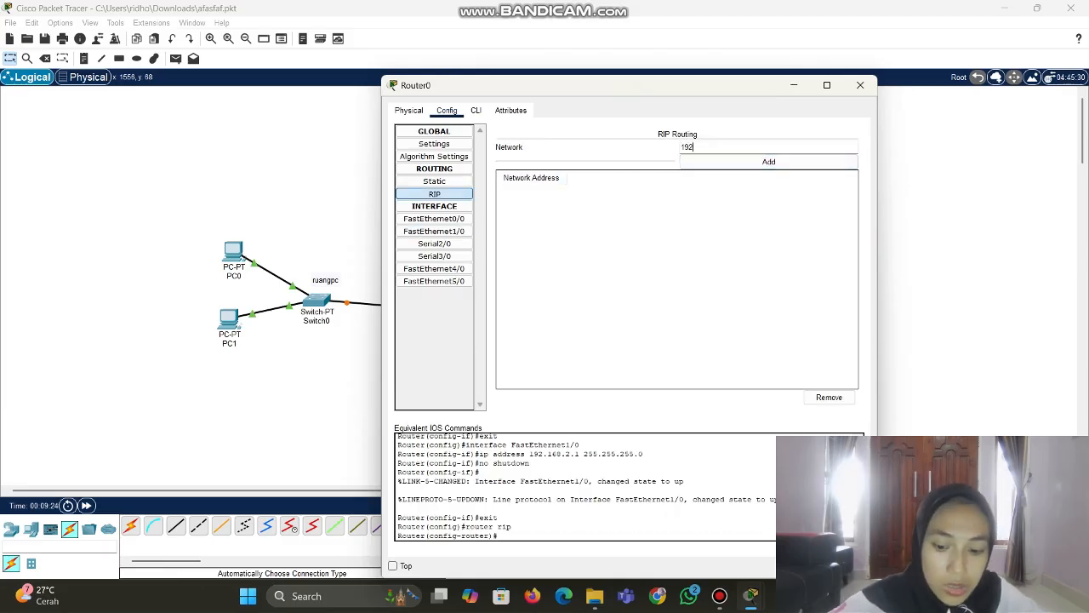
type(".168")
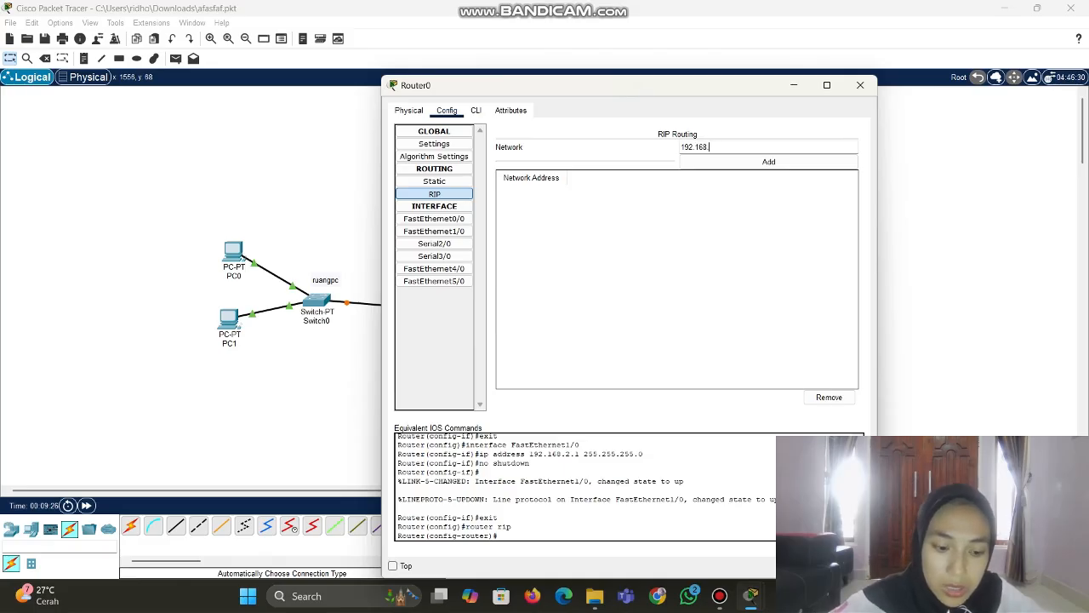
type(".1.0")
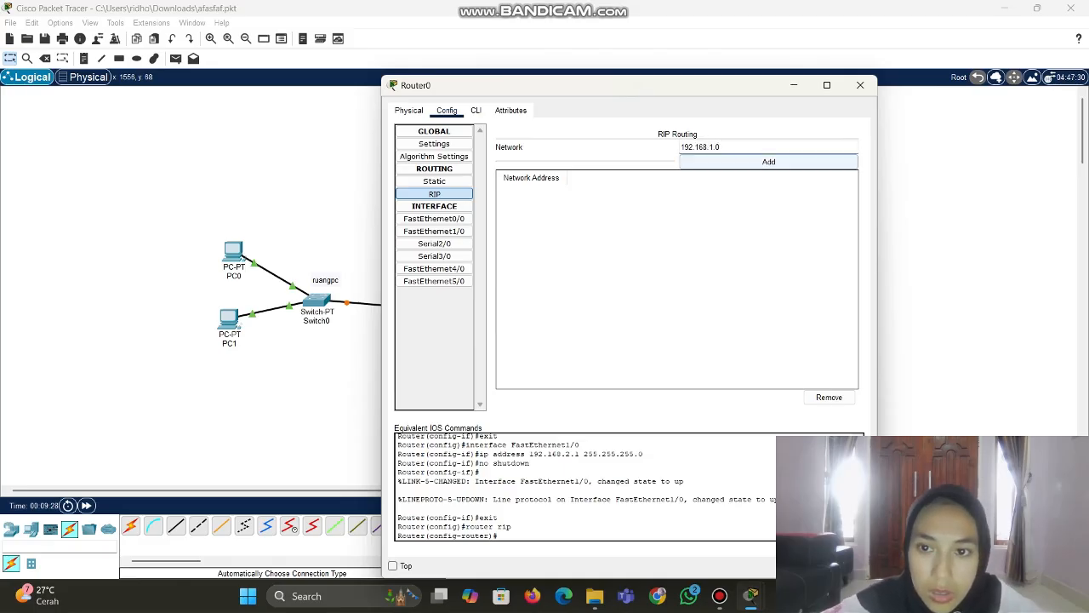
left_click(769, 161)
type("1")
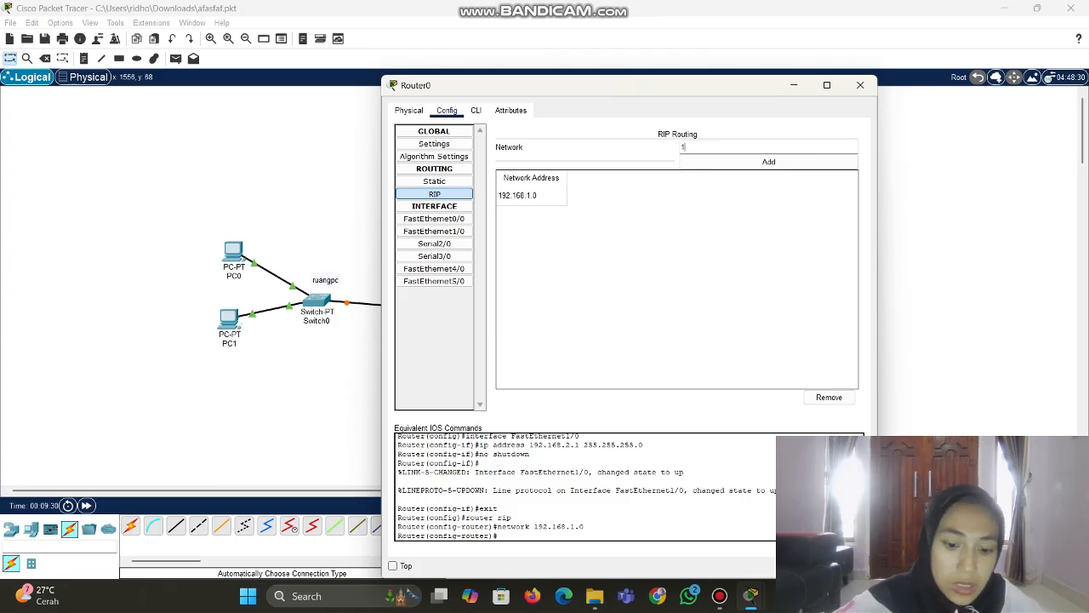
type("92.16")
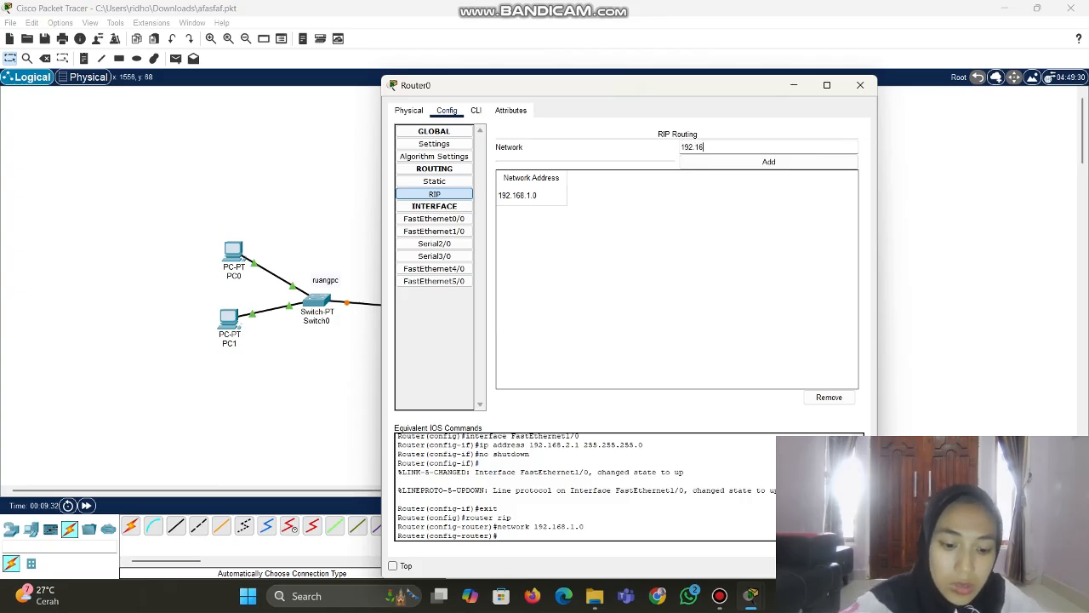
type("8.2.0")
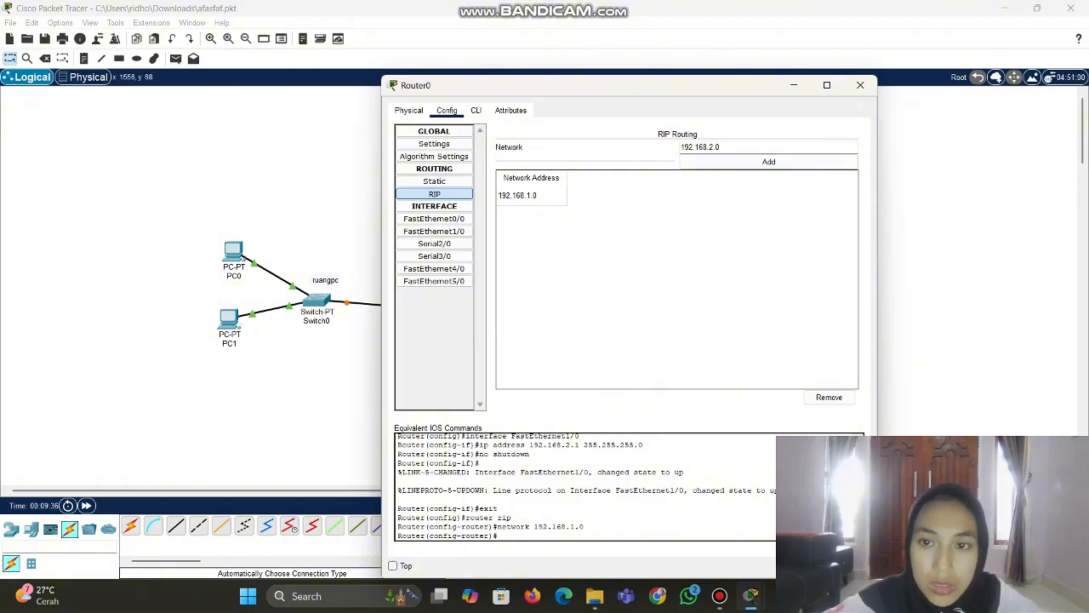
left_click(768, 161)
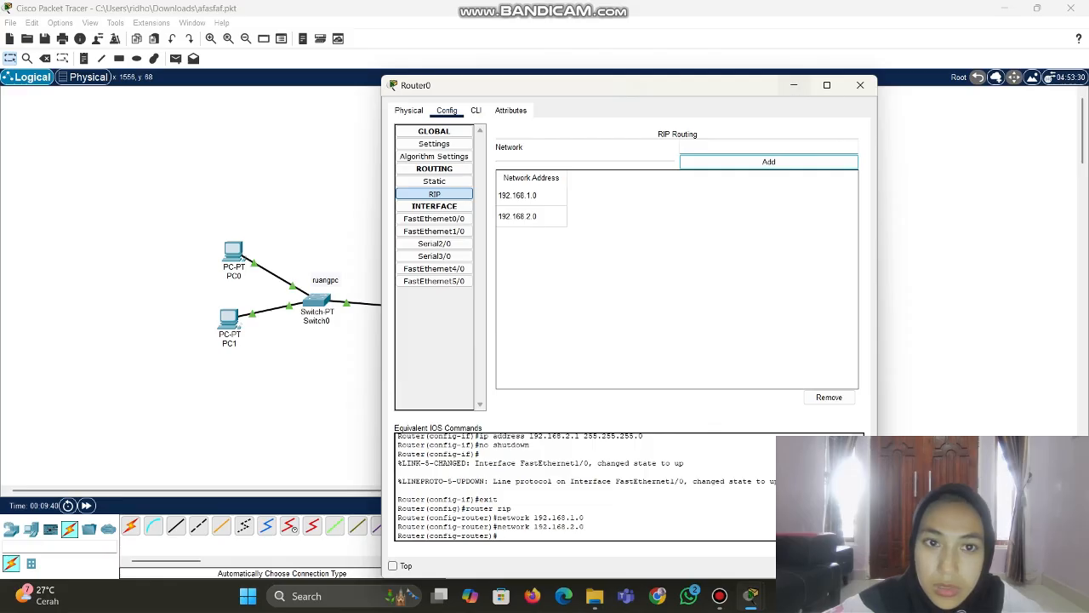
left_click(794, 85)
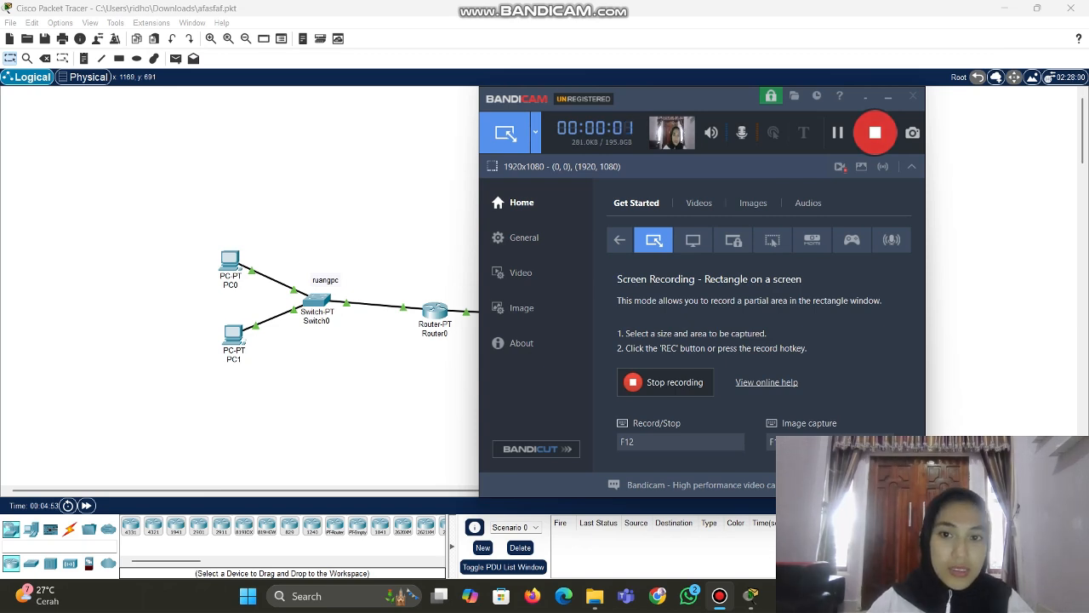
Switch PC0's IP Configuration to DHCP so it obtains 192.168.1.2
left_click(438, 191)
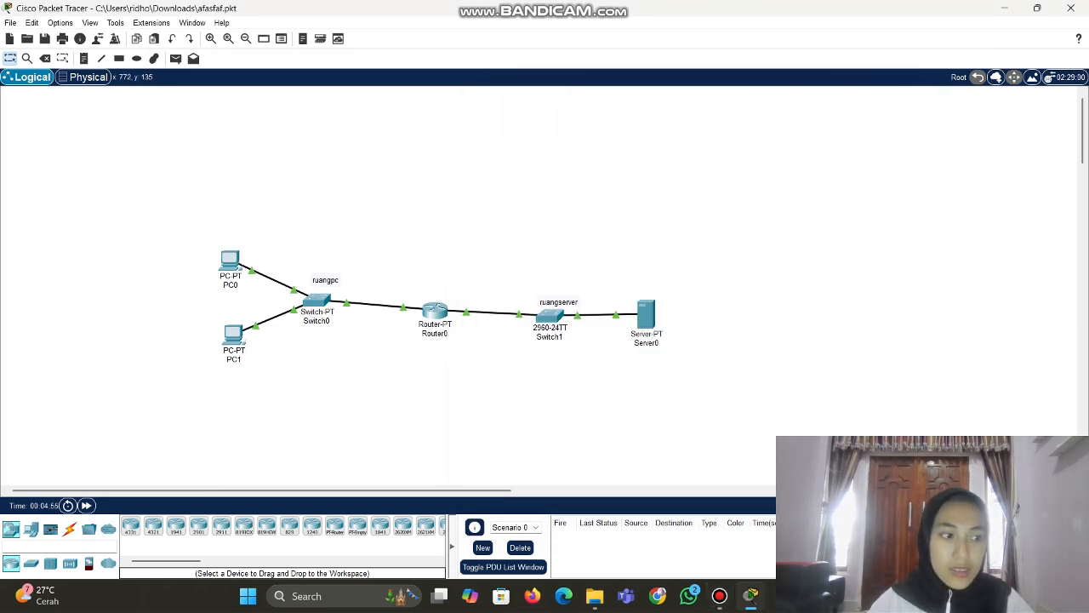
left_click(230, 261)
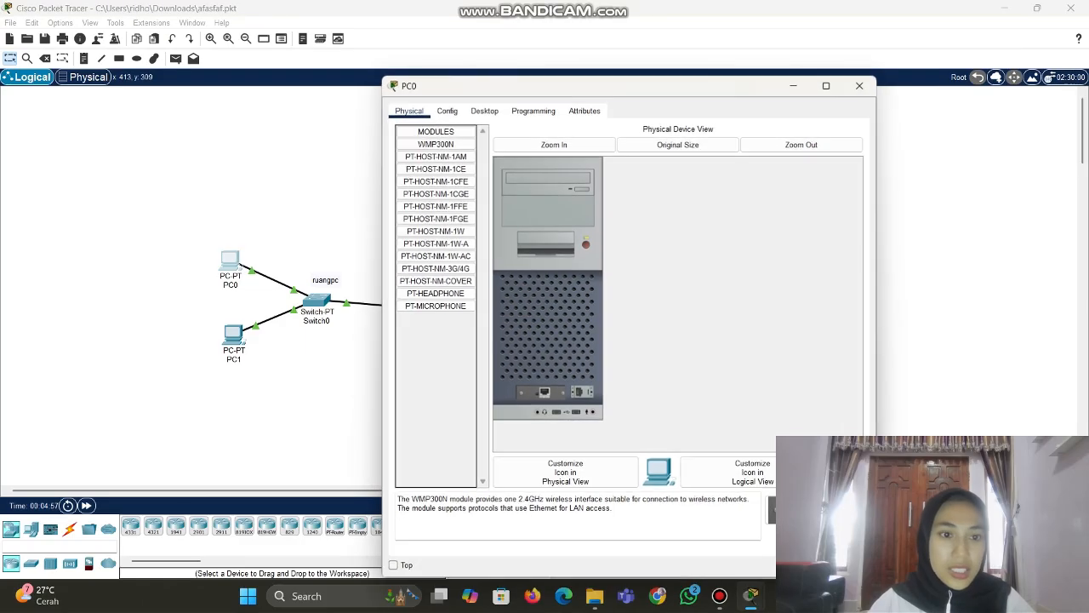
left_click(484, 110)
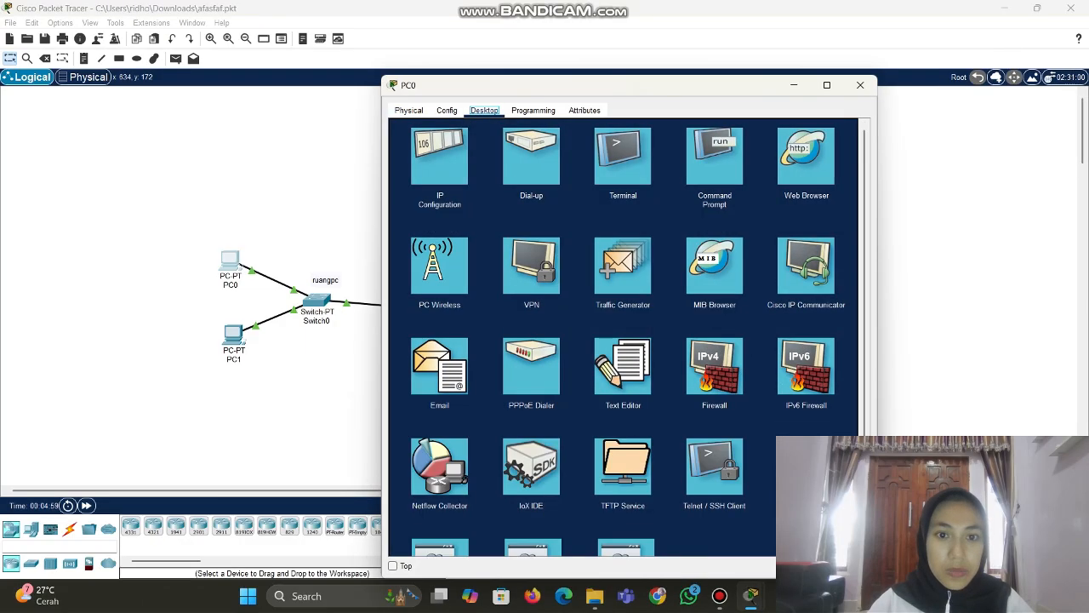
left_click(439, 156)
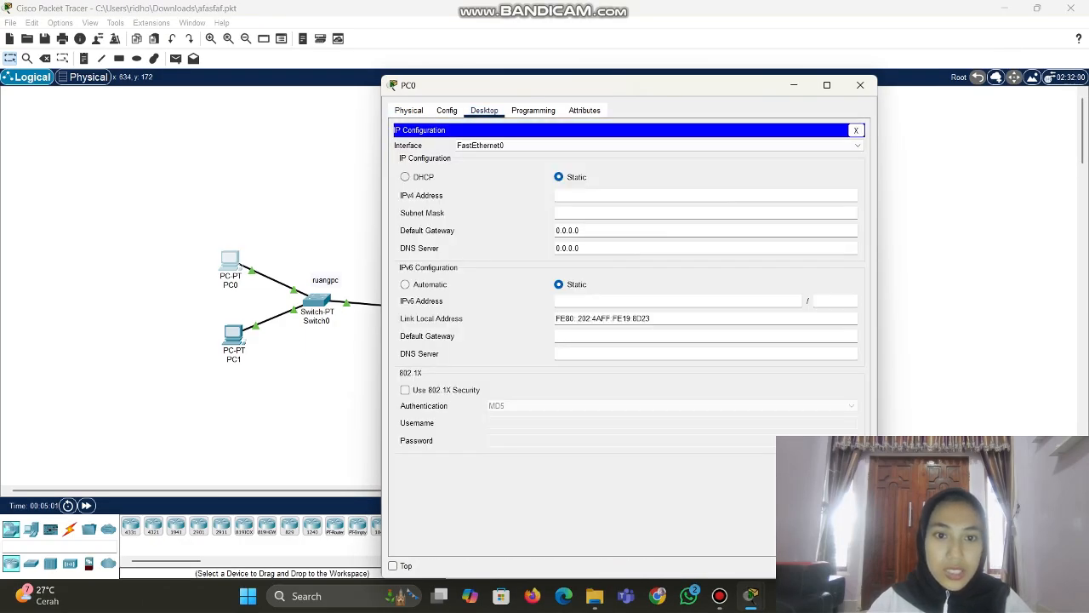
left_click(406, 177)
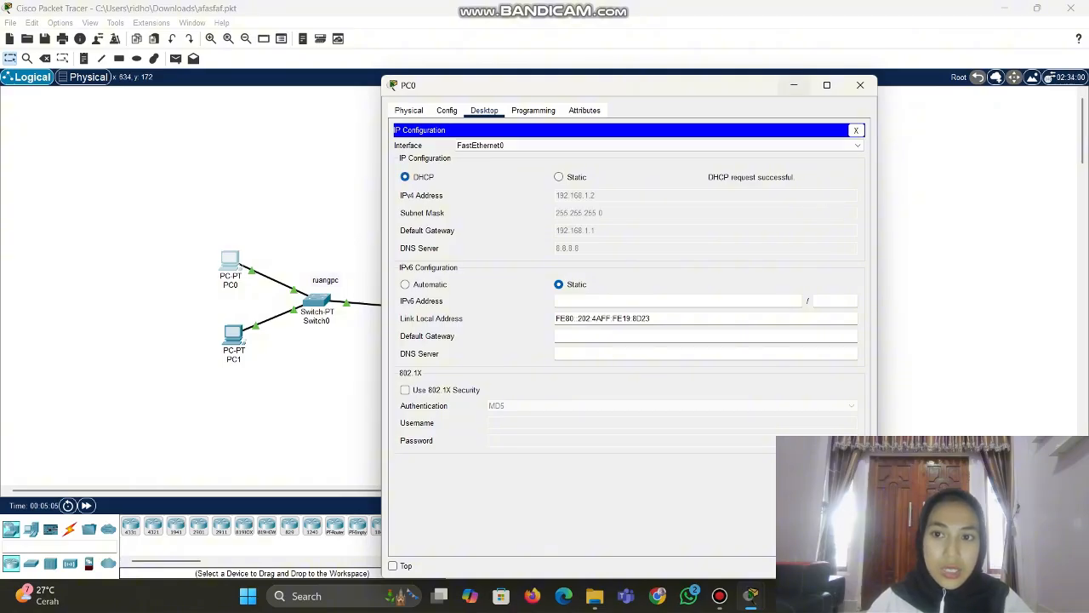
left_click(793, 85)
Switch PC1's IP Configuration to DHCP so it obtains 192.168.1.3
left_click(233, 334)
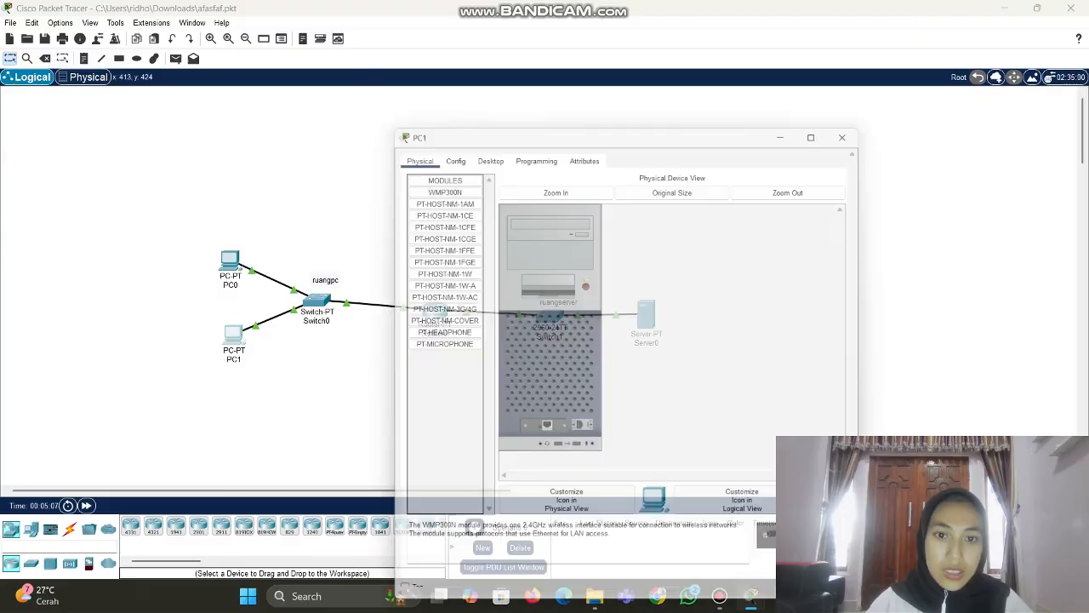
left_click(484, 109)
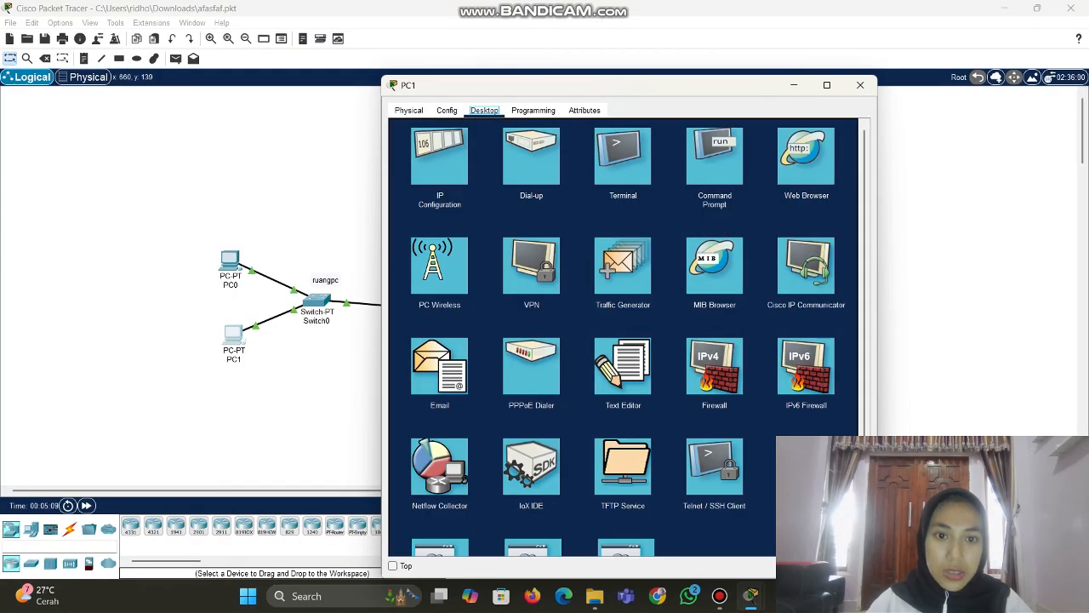
left_click(440, 157)
left_click(405, 177)
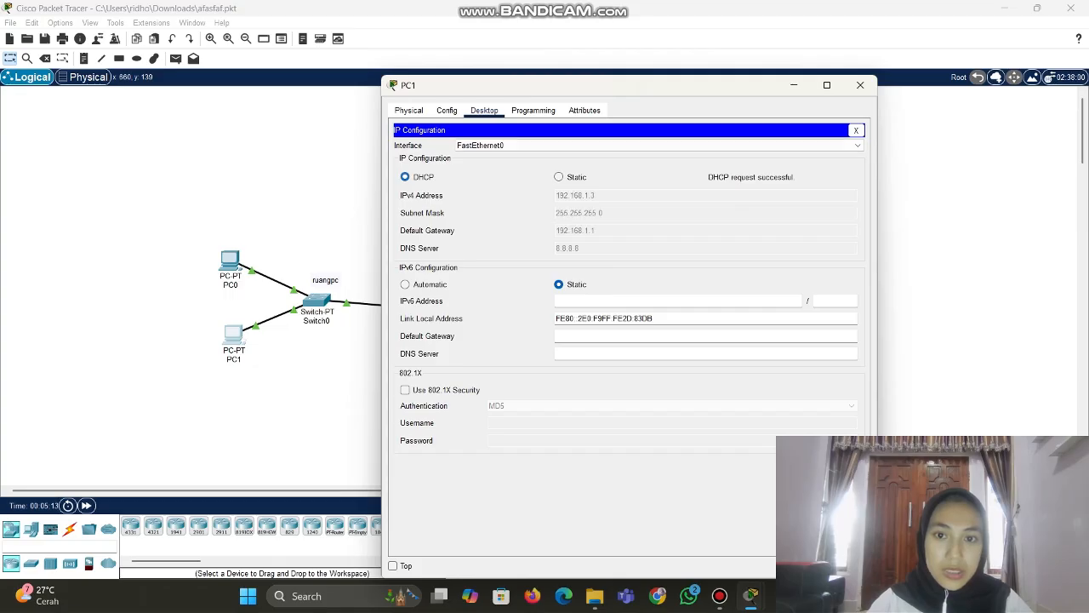
left_click(794, 85)
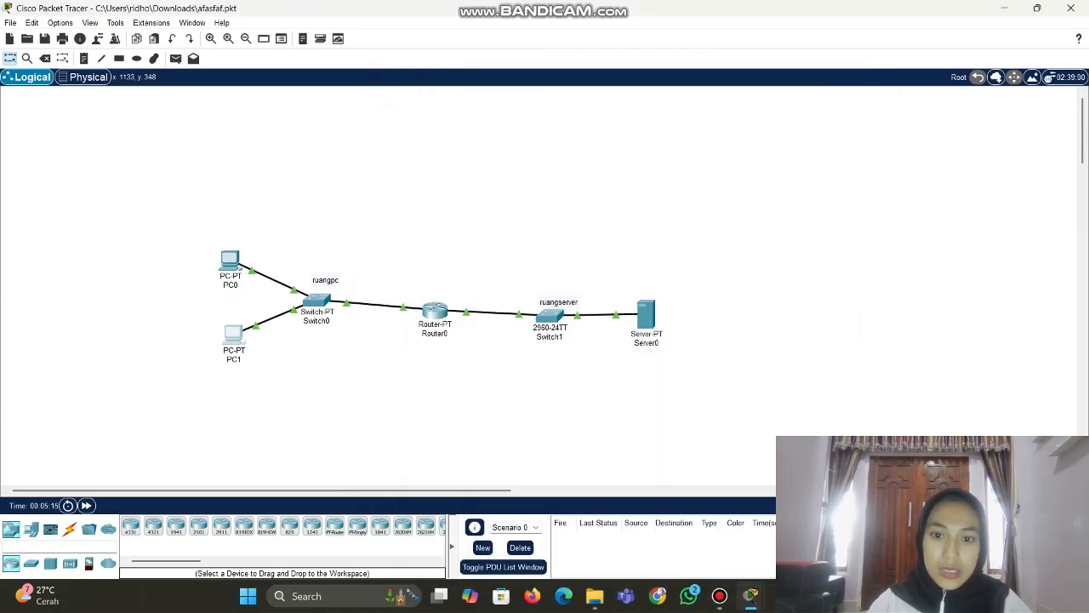
Switch Server0's IP Configuration to DHCP so it obtains 192.168.2.2
left_click(646, 315)
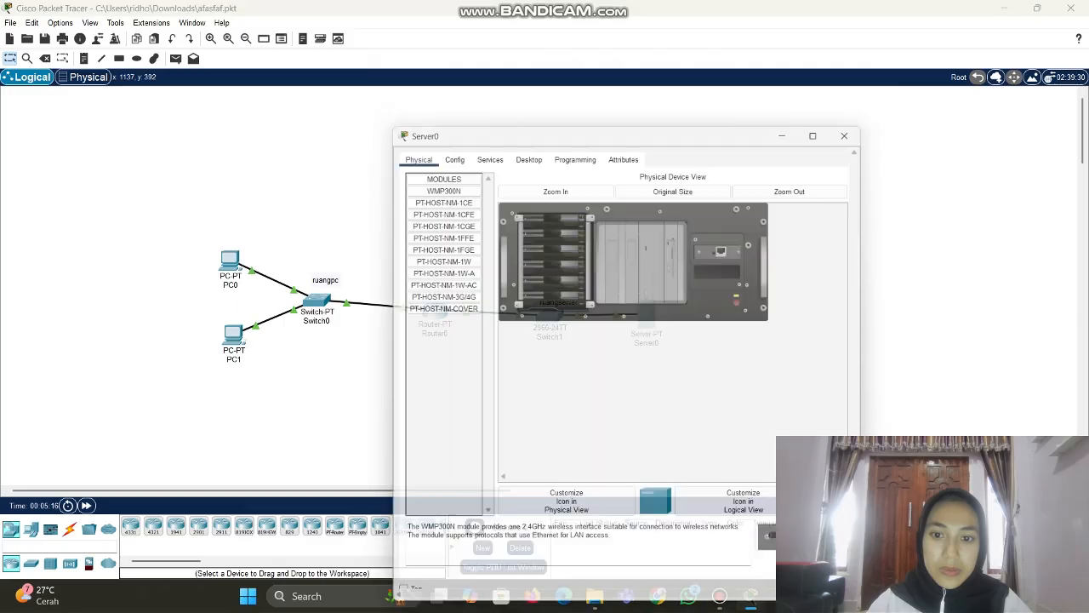
left_click(525, 110)
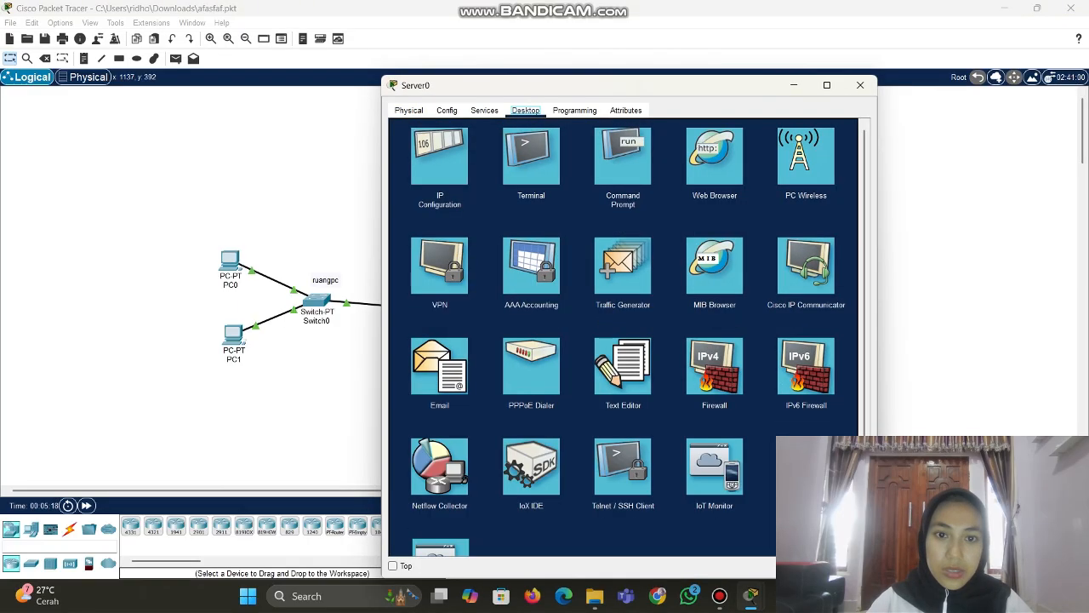
left_click(438, 151)
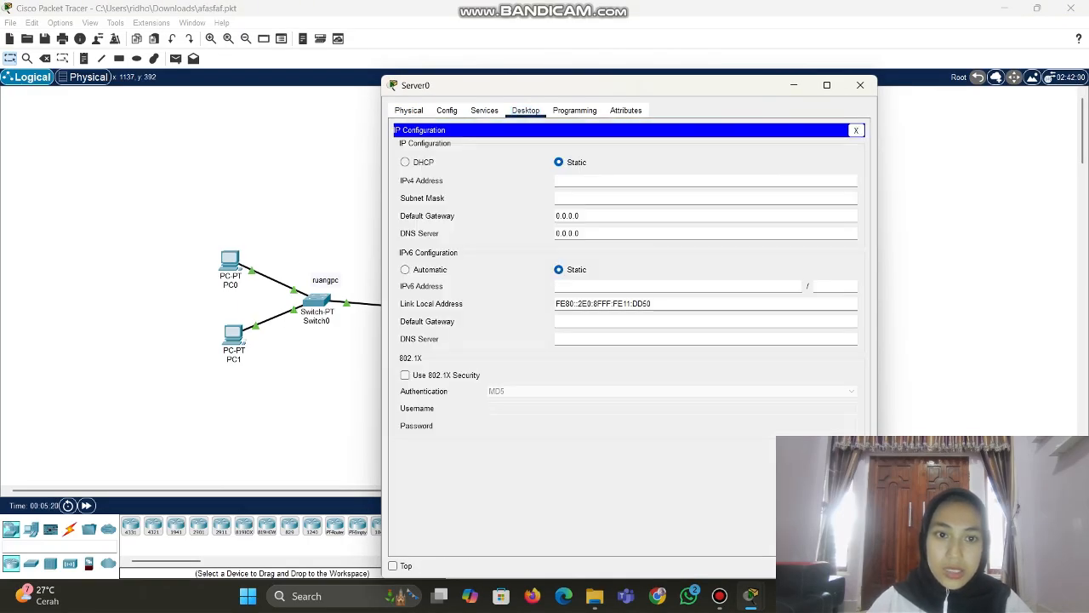
left_click(405, 162)
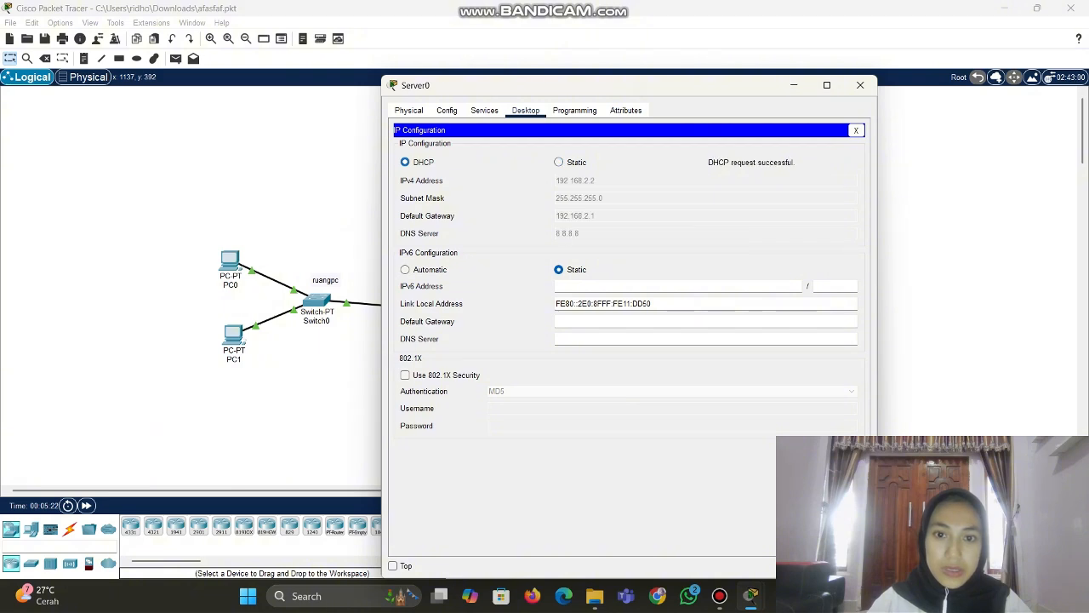
left_click(795, 86)
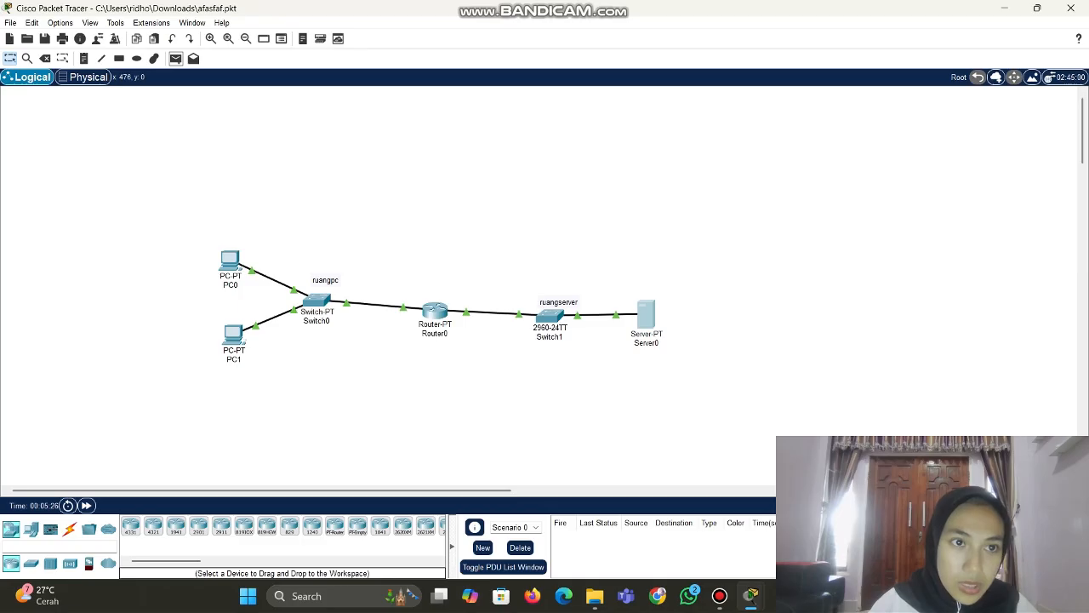
Send simple test pings from PC0 to PC1 and from PC0 to Server0
left_click(175, 58)
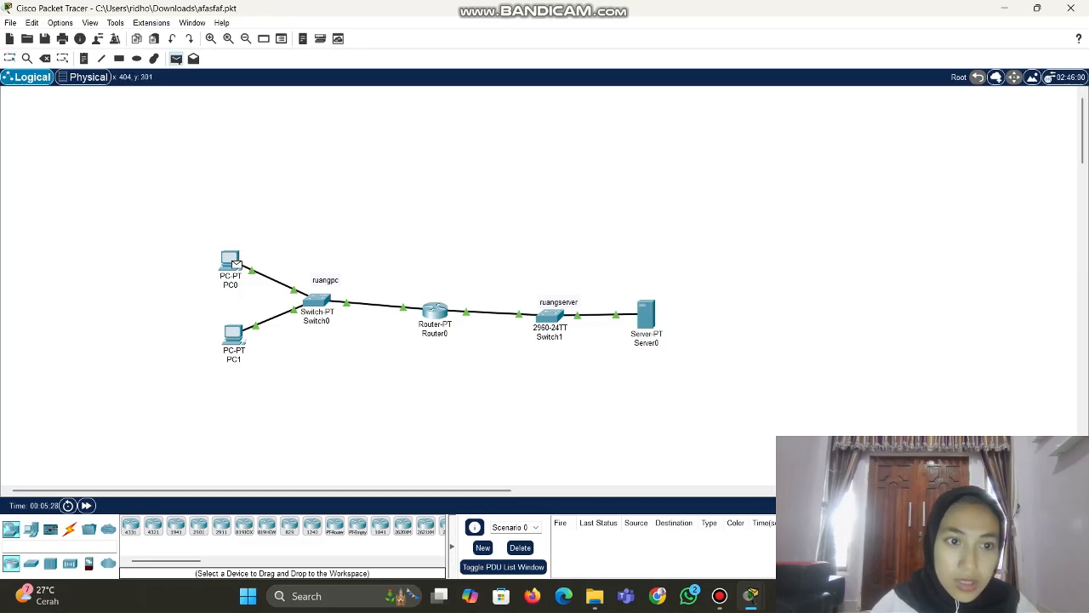
left_click(231, 260)
left_click(233, 333)
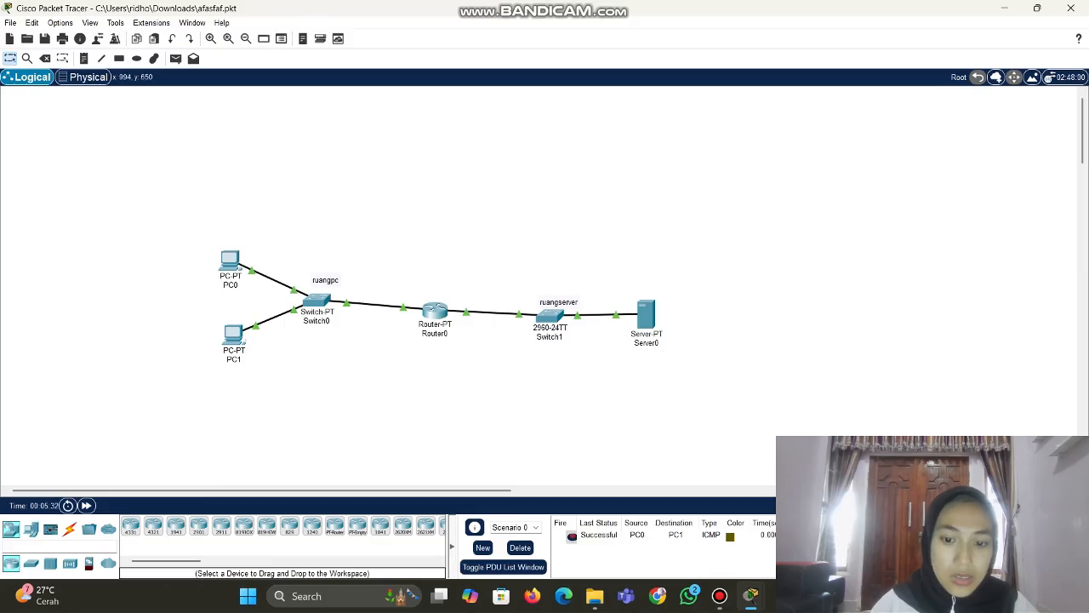
left_click(175, 58)
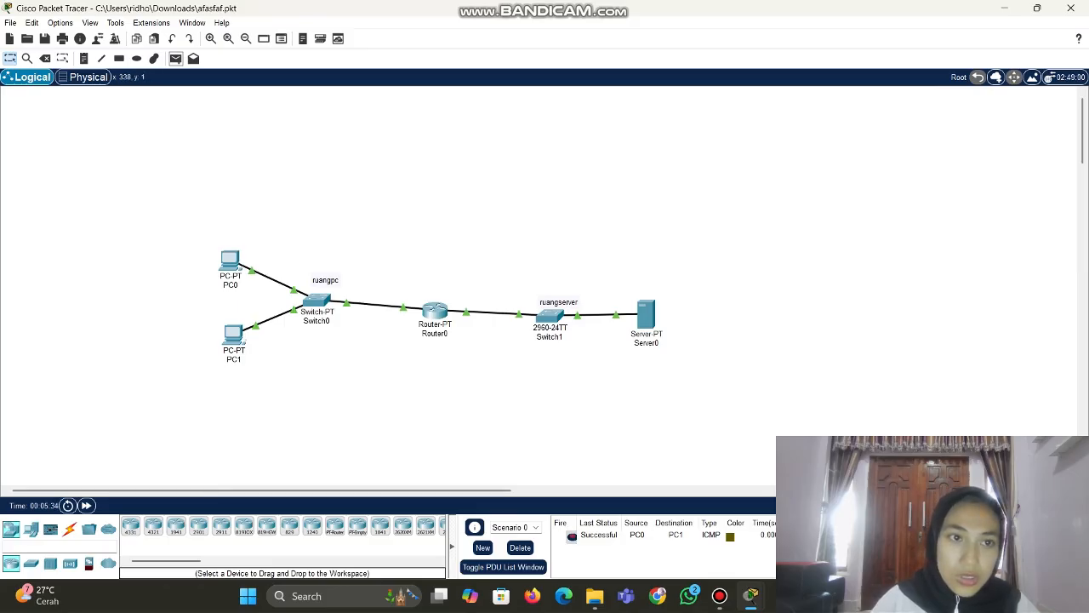
left_click(234, 261)
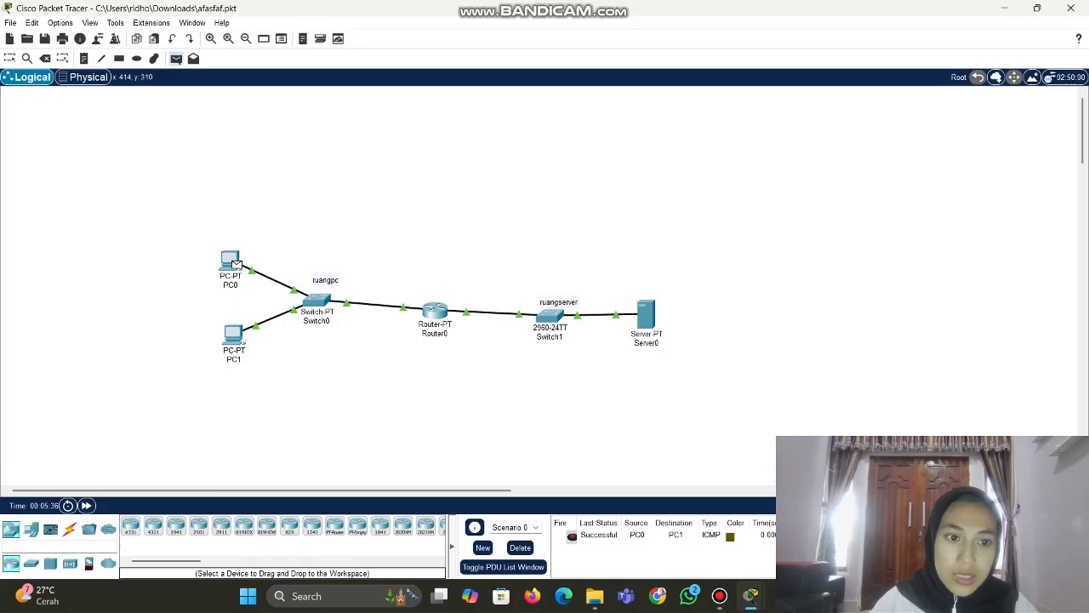
left_click(645, 313)
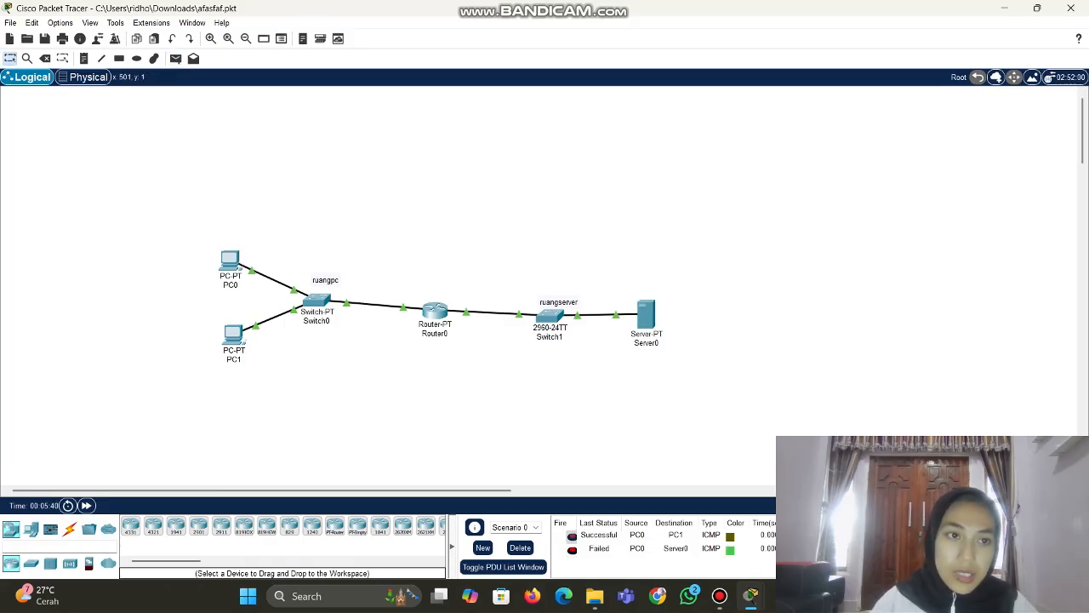
Repeat the PC0-to-Server0 ping and ping Server0 from PC1
left_click(175, 58)
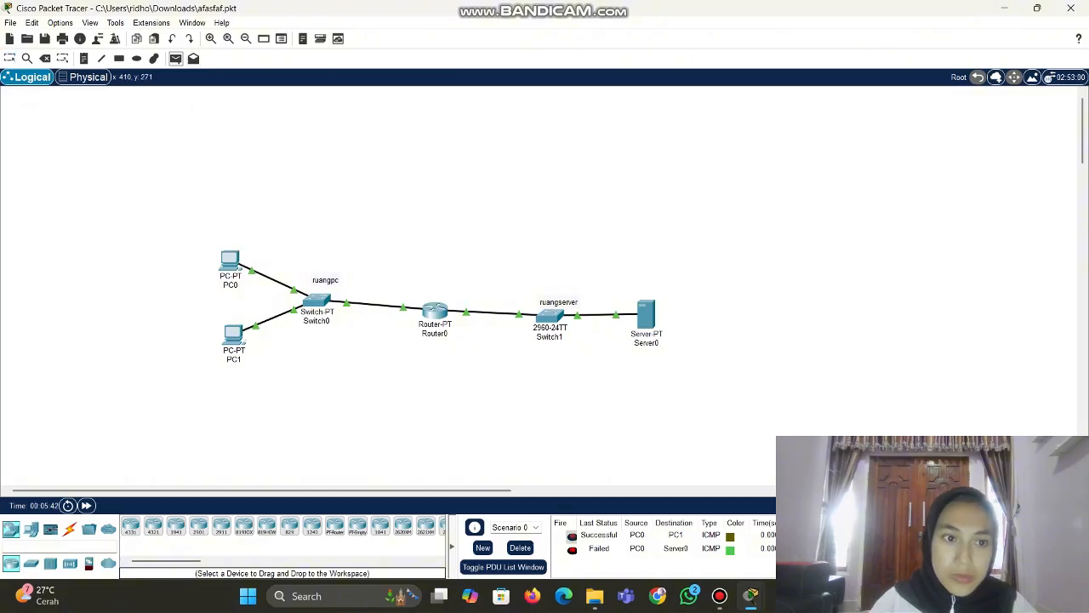
left_click(232, 262)
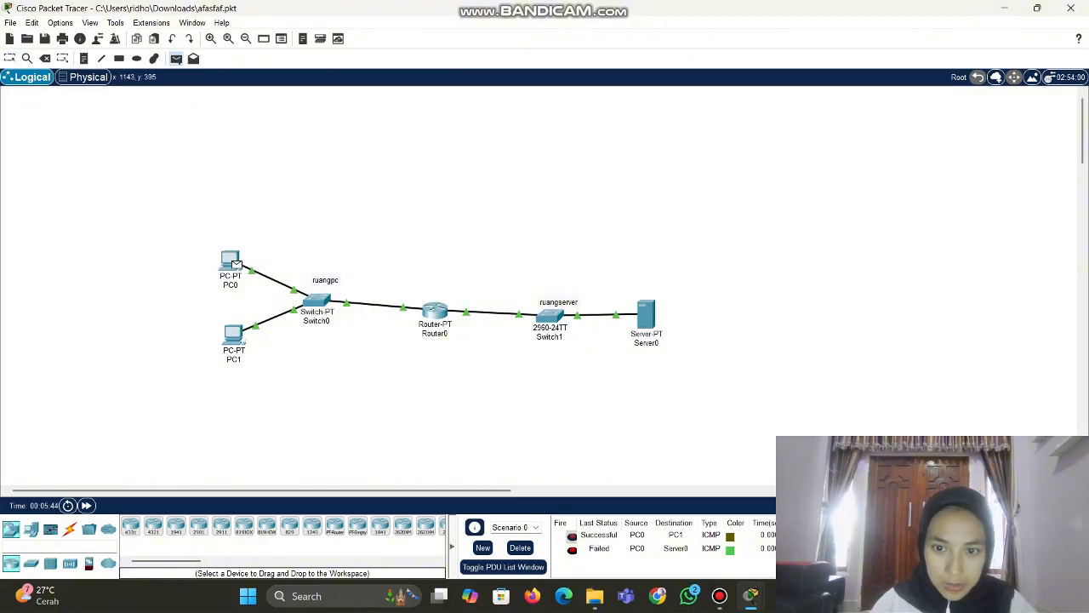
left_click(646, 313)
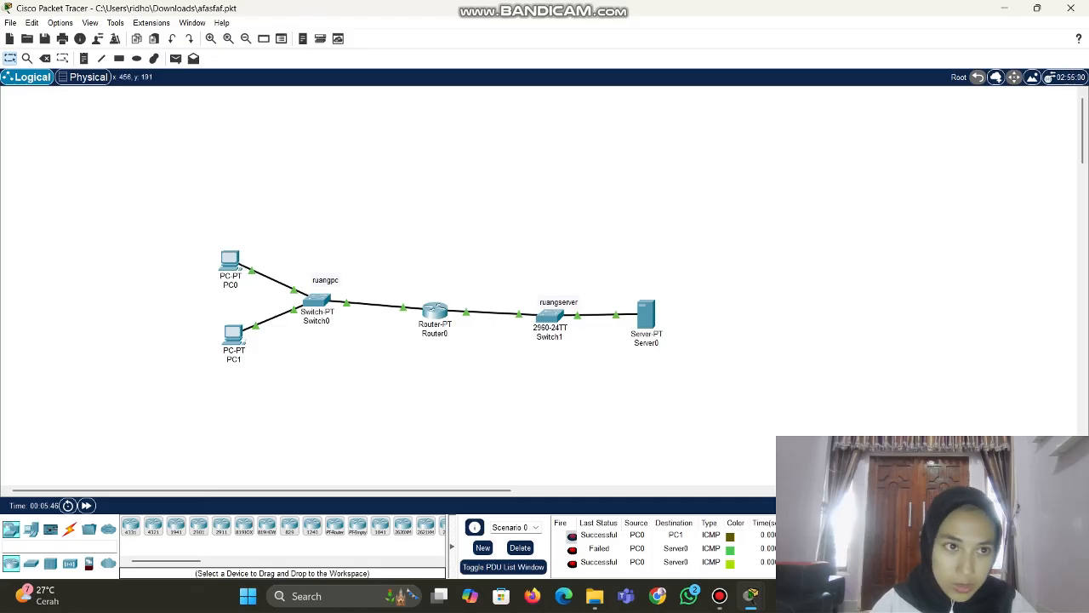
left_click(175, 58)
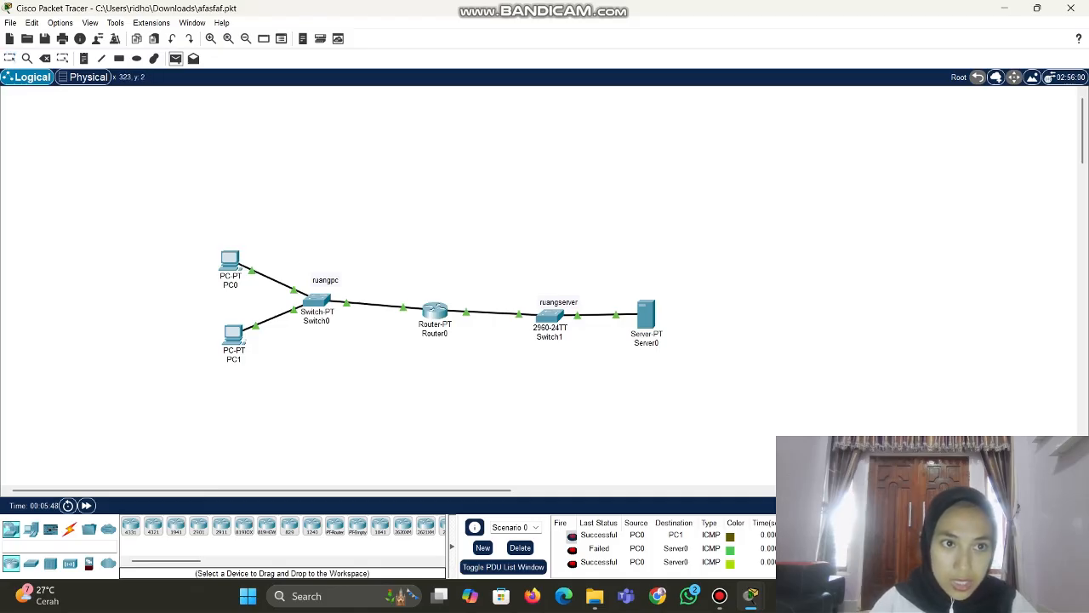
left_click(237, 334)
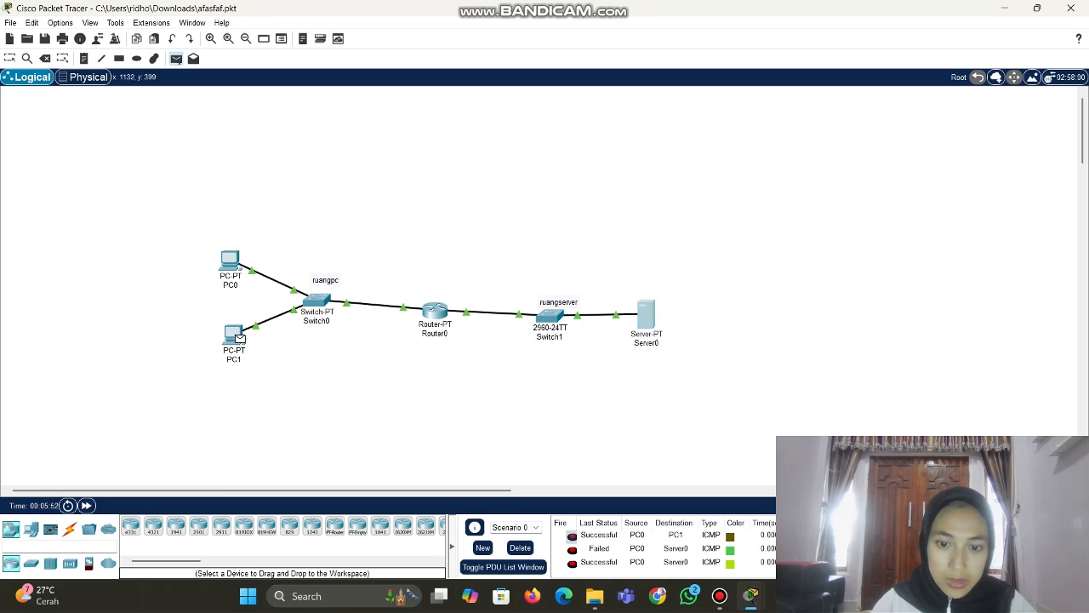
left_click(646, 314)
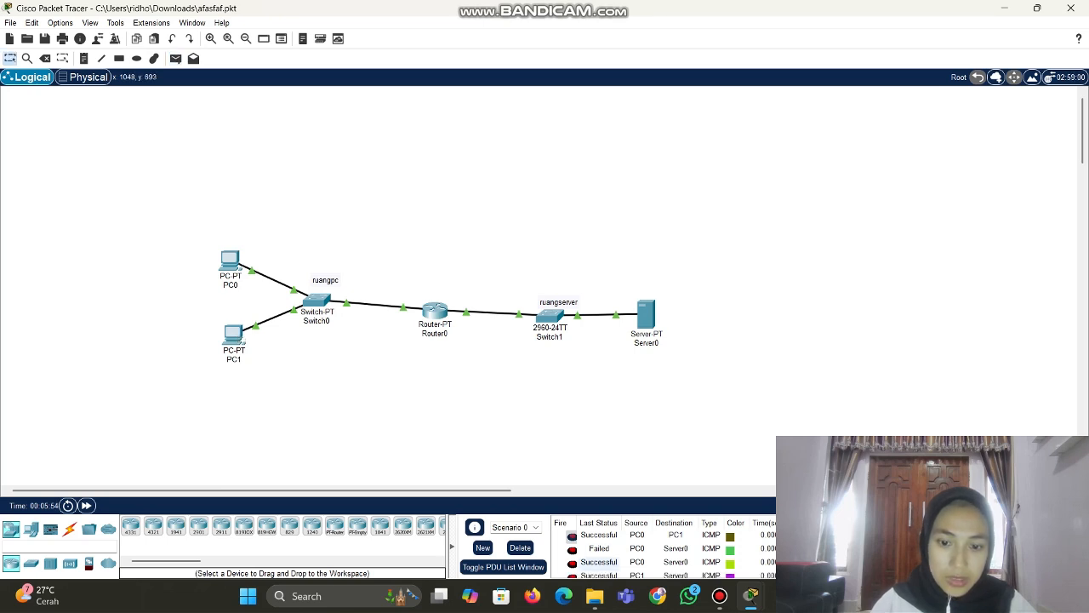
scroll(599, 563, "down", 1)
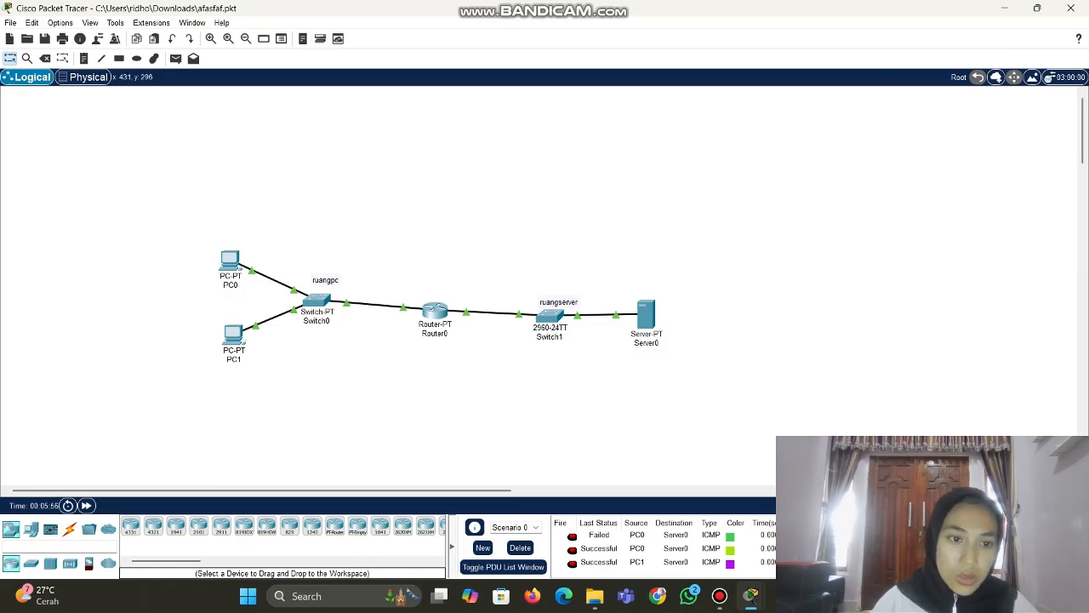
Ping 192.168.1.2 from PC0's command prompt, getting 4 replies with 0% loss
left_click(229, 260)
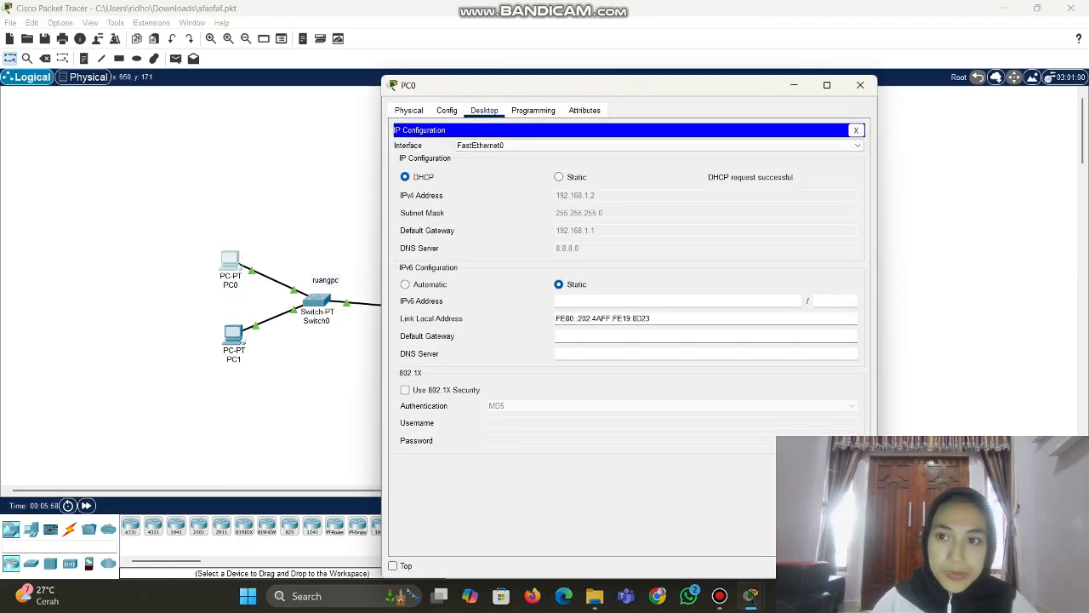
left_click(856, 129)
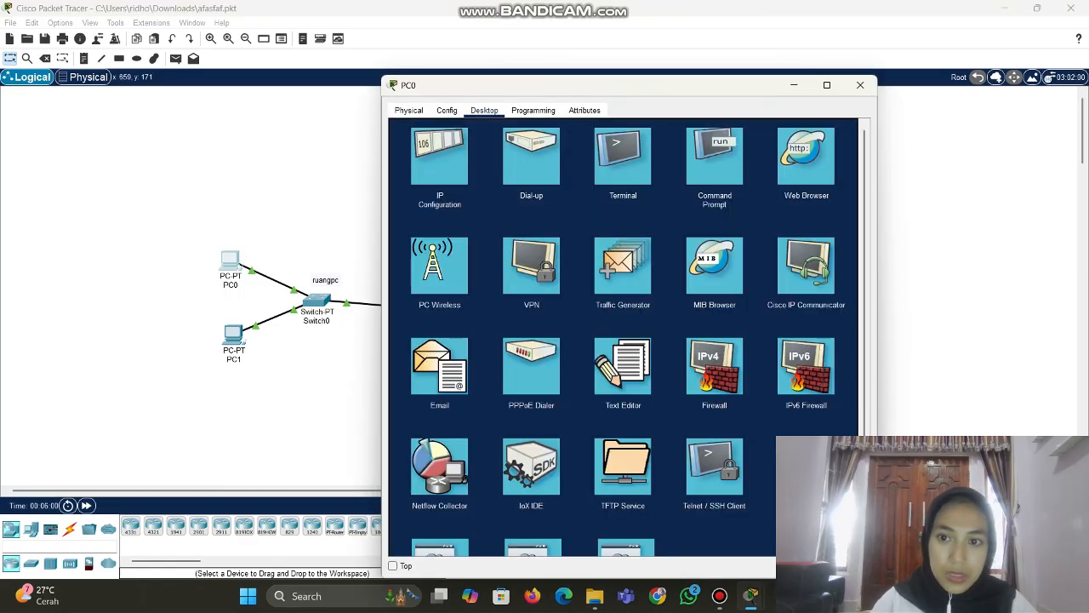
left_click(714, 156)
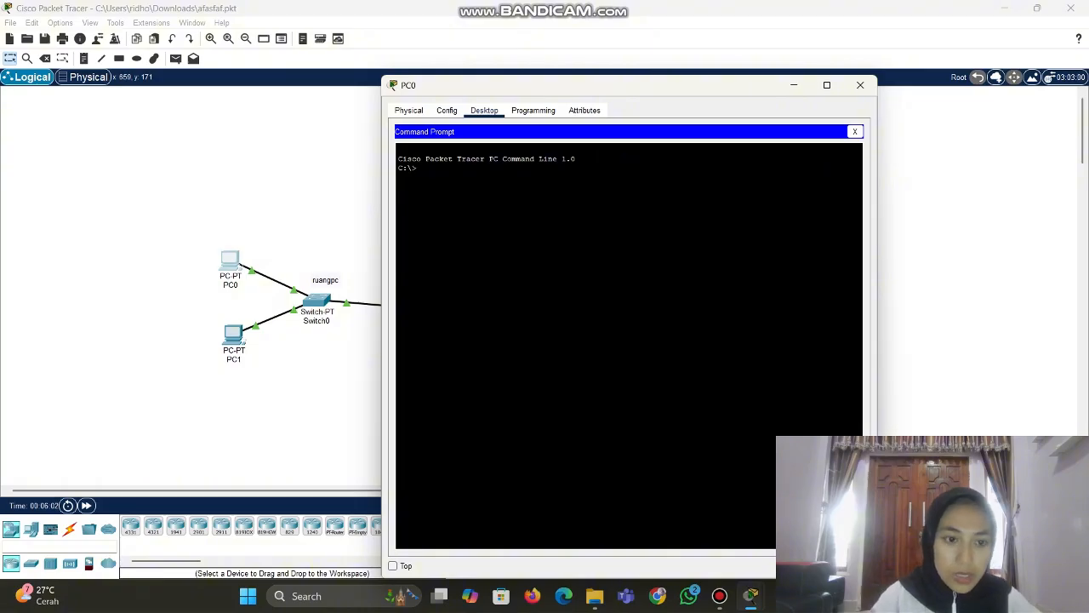
type("i")
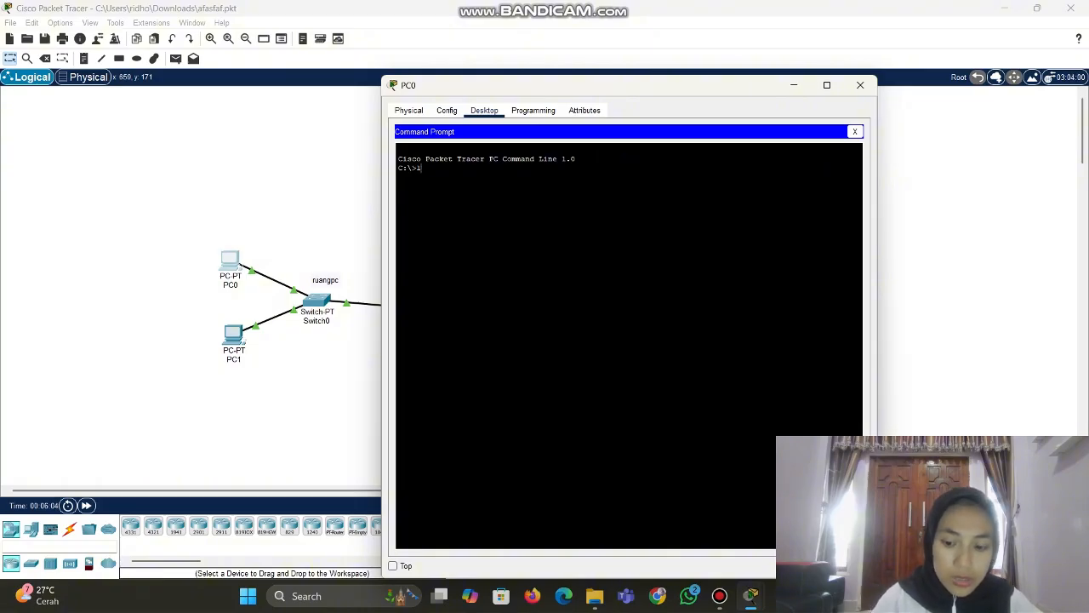
type("92.1")
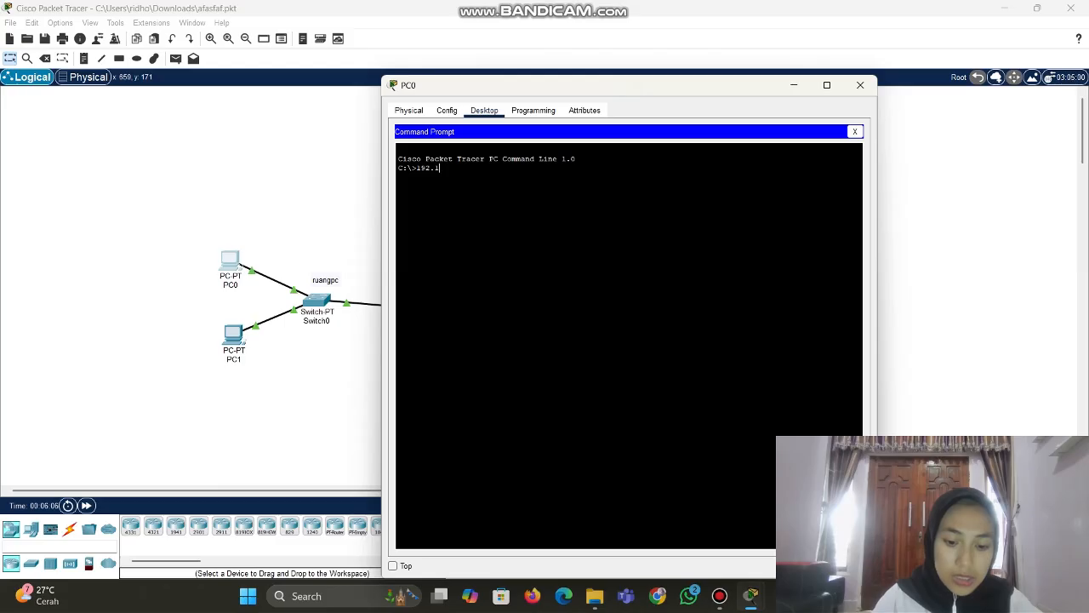
type("68.1")
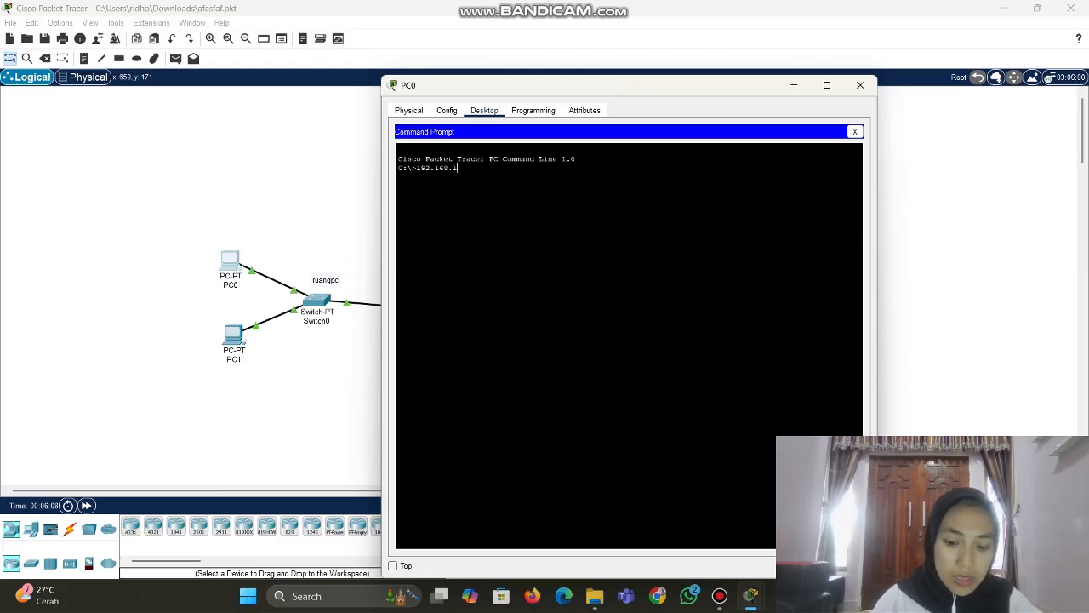
type(".2")
key("Return")
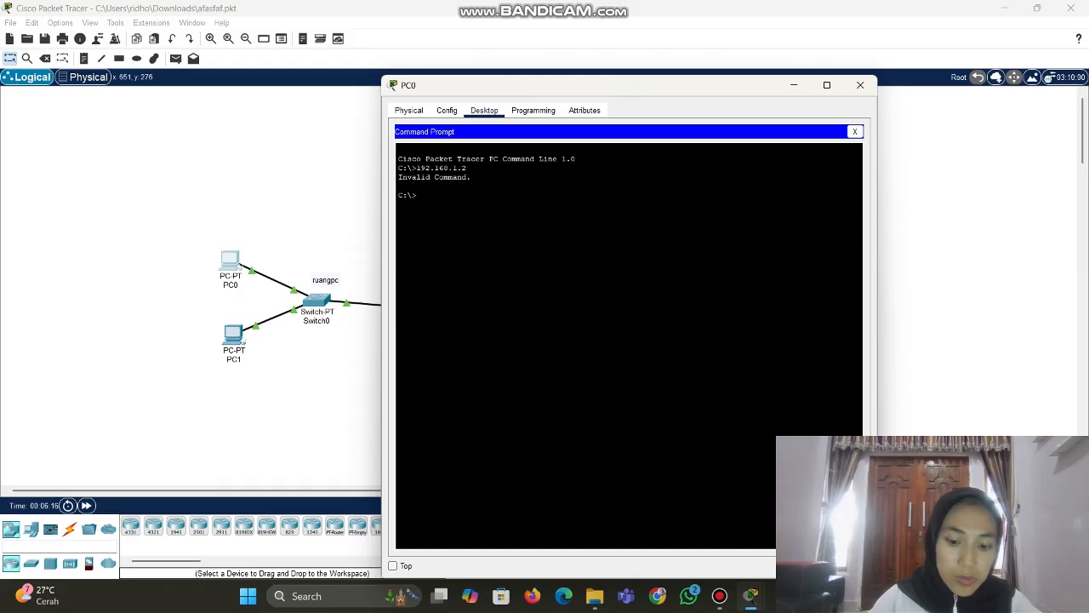
type("ping")
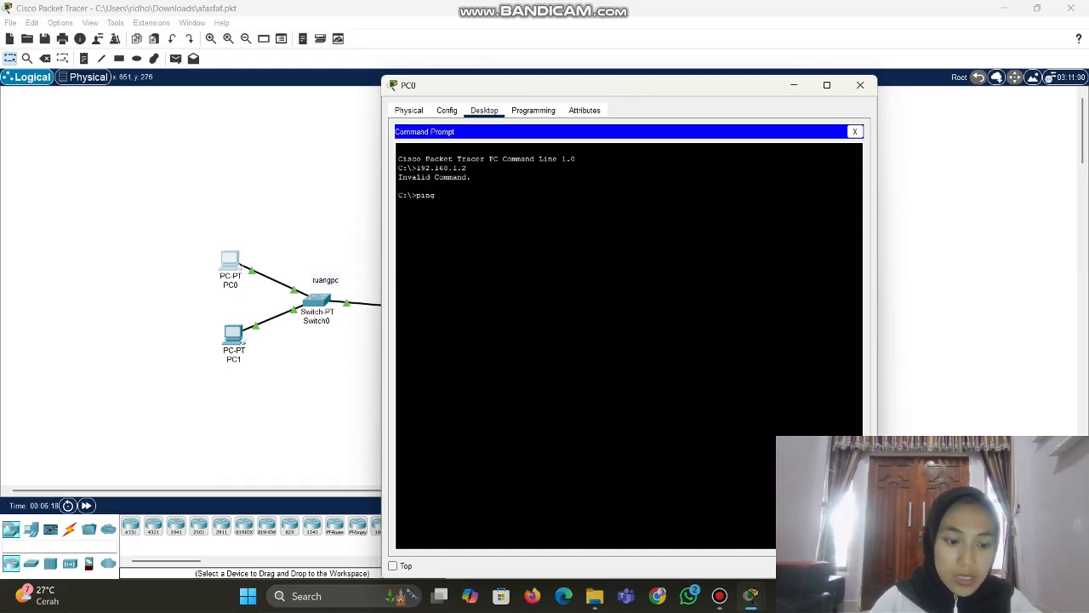
type(" 192.")
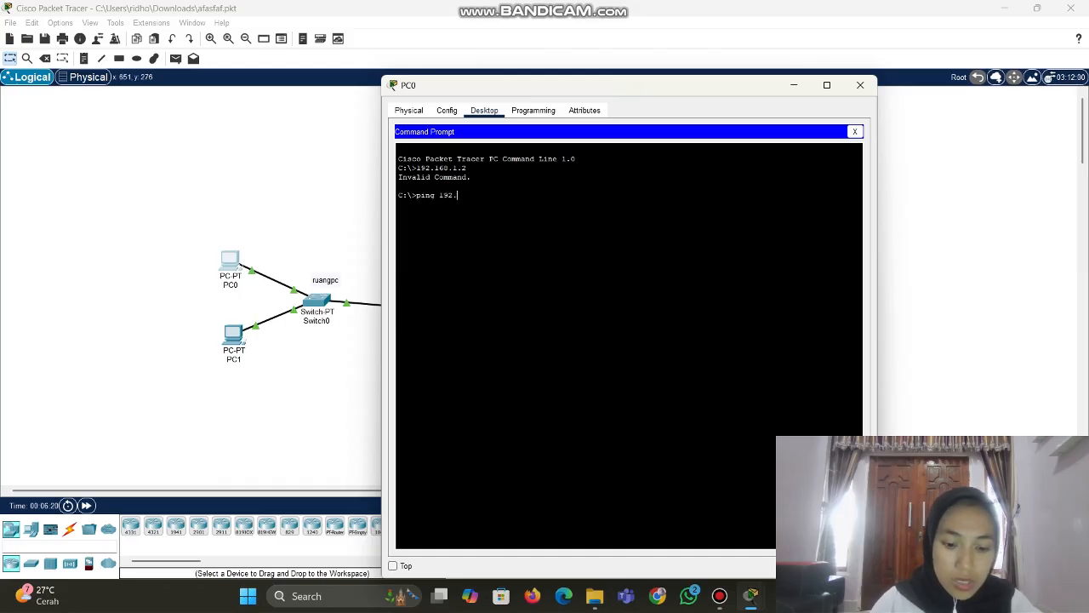
type("168.")
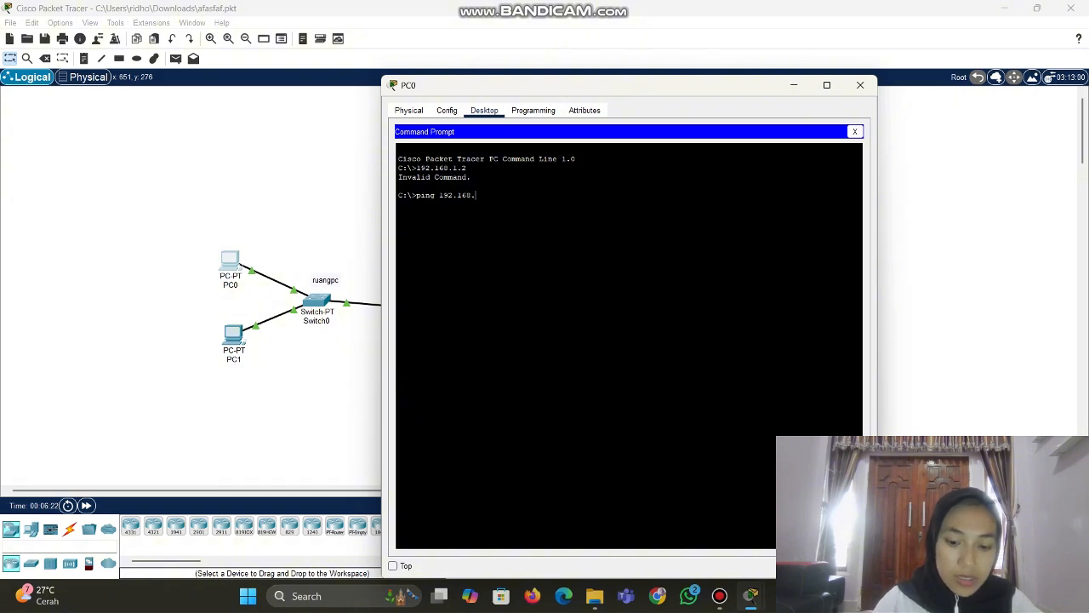
type("1.2")
key("Return")
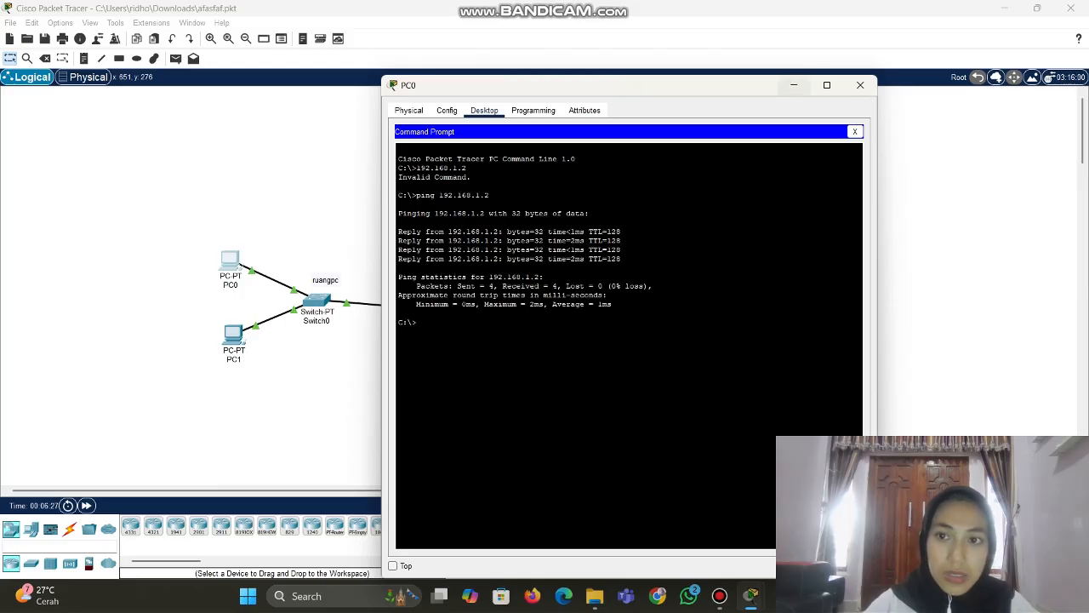
left_click(860, 85)
Ping 192.168.1.3 from PC1's command prompt, getting 4/4 replies with 0% loss
left_click(233, 333)
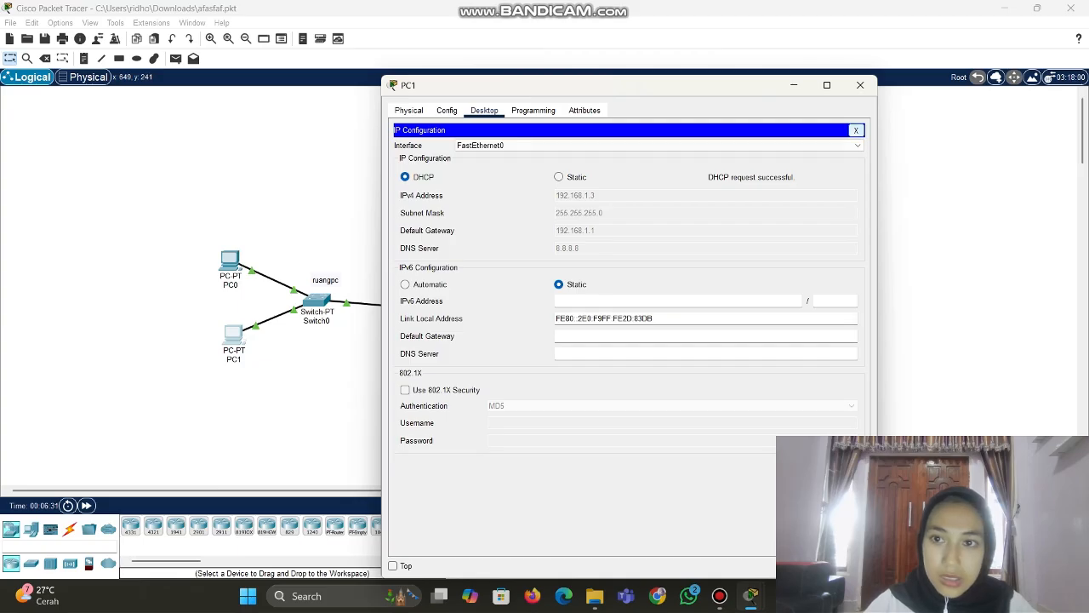
left_click(856, 130)
left_click(715, 158)
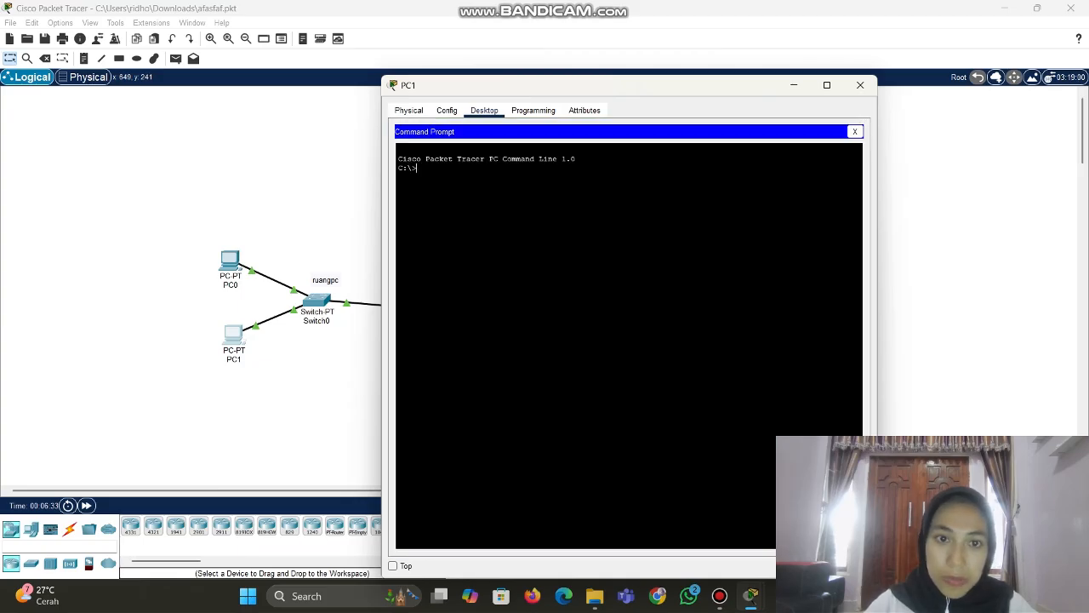
type("ping 1")
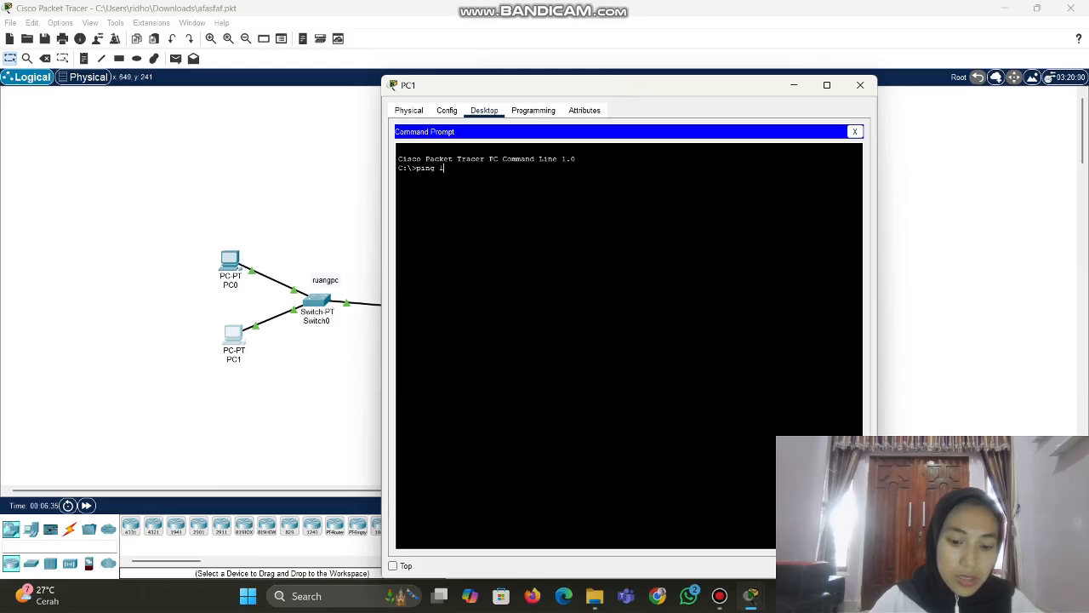
type("92.168")
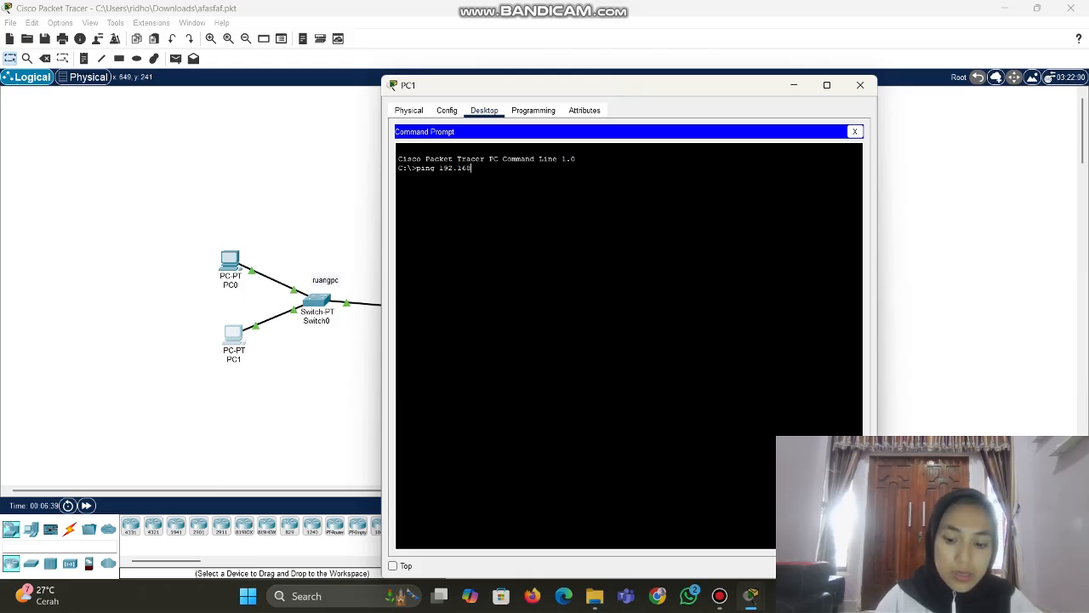
type(".1.3")
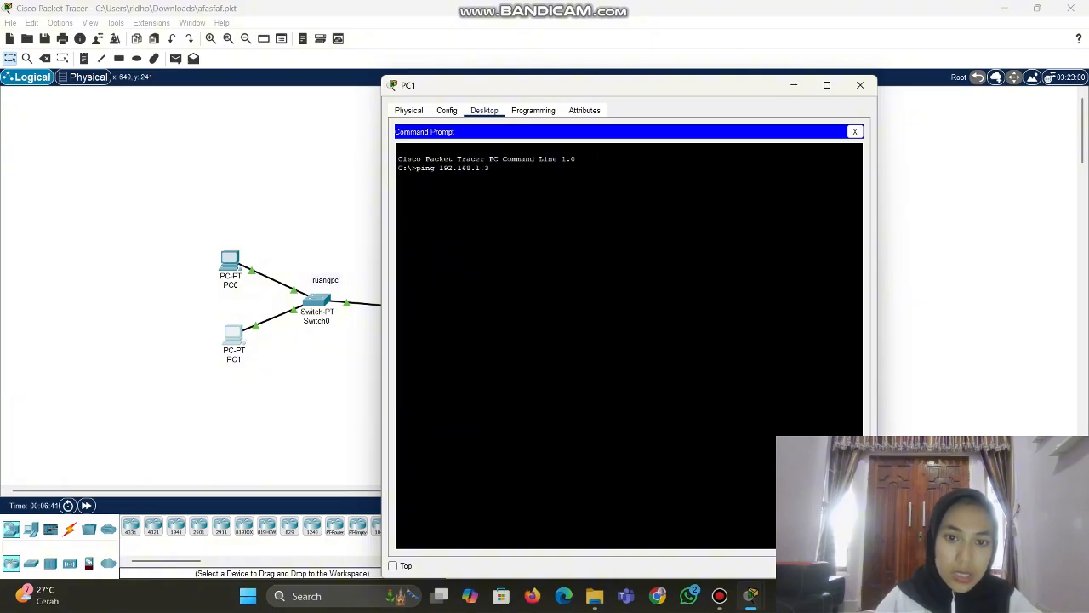
key("Return")
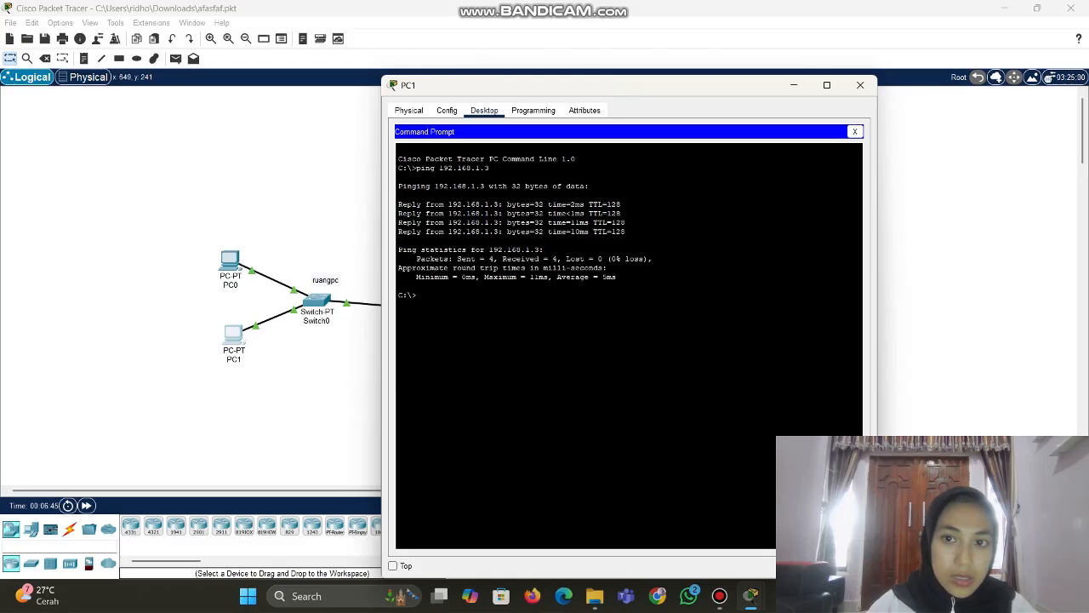
left_click(860, 86)
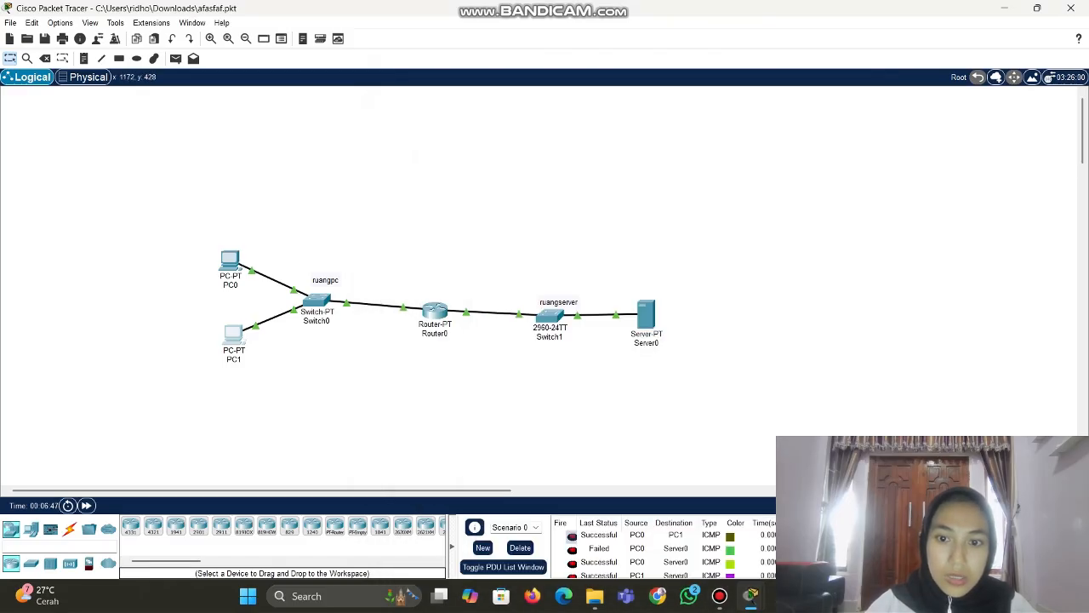
Confirm Server0's DHCP-assigned address 192.168.2.2 in its IP Configuration
left_click(646, 313)
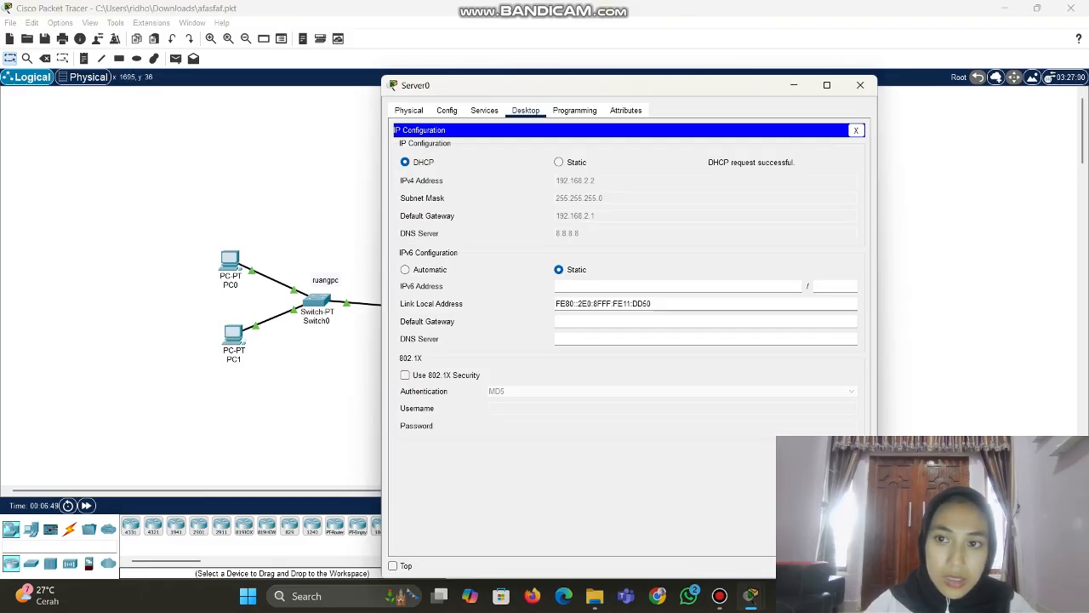
left_click(856, 130)
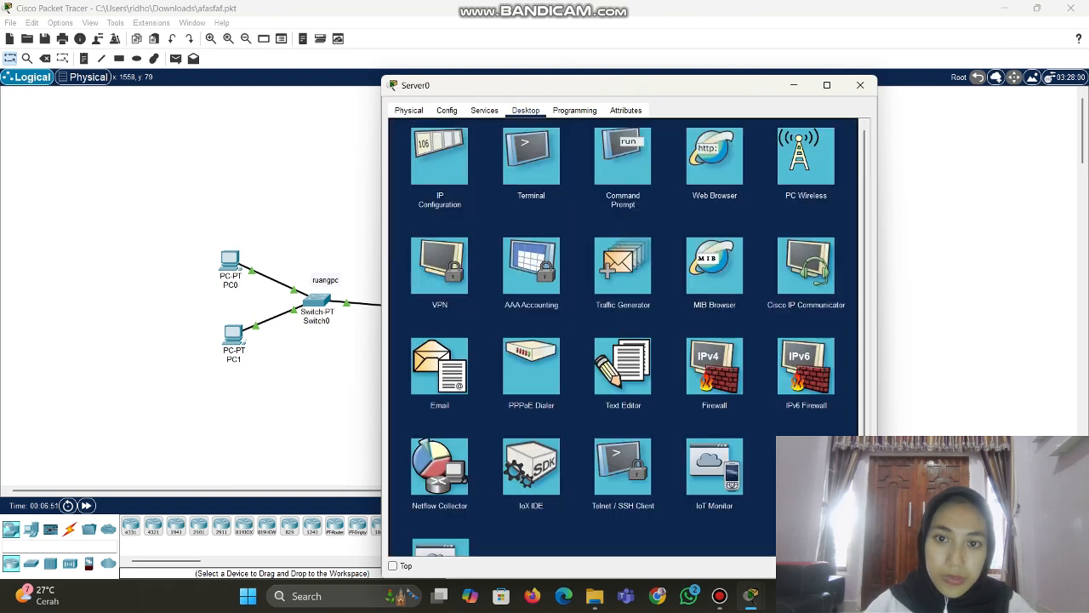
left_click(622, 161)
type("ping")
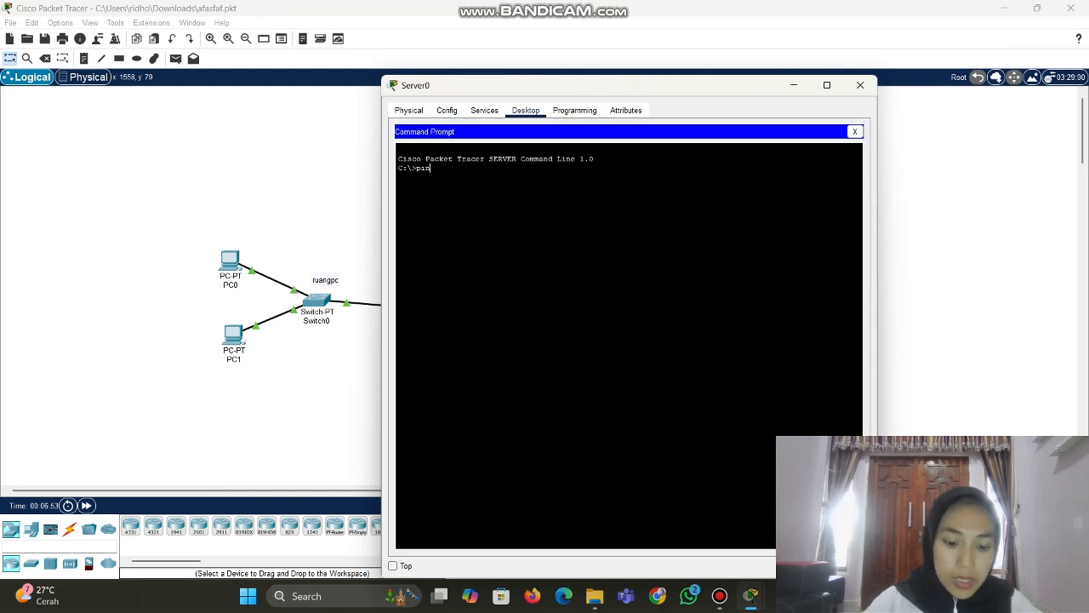
type(" 192")
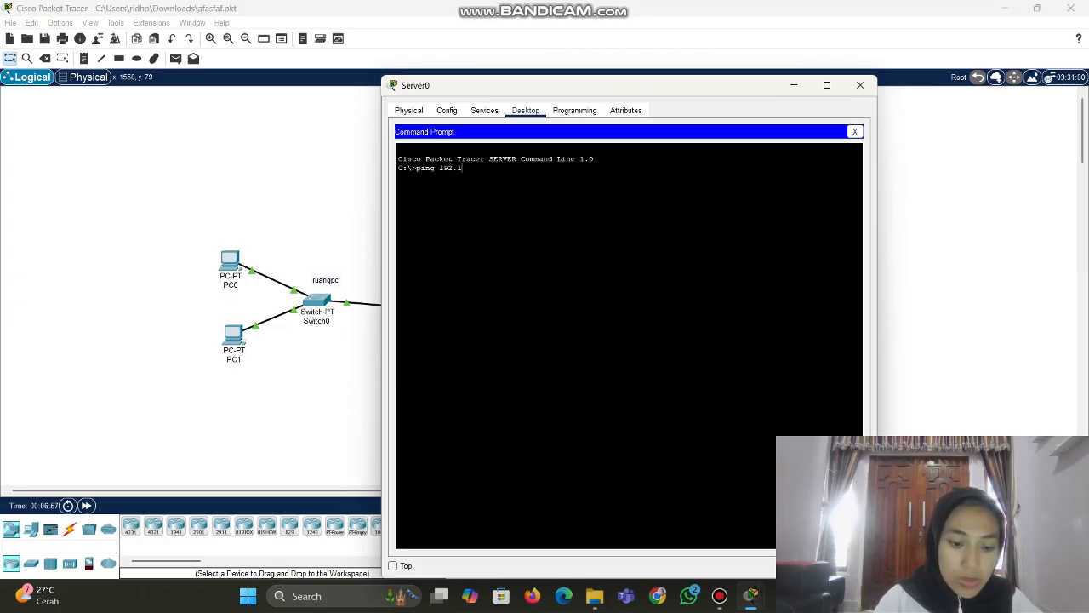
type(".1")
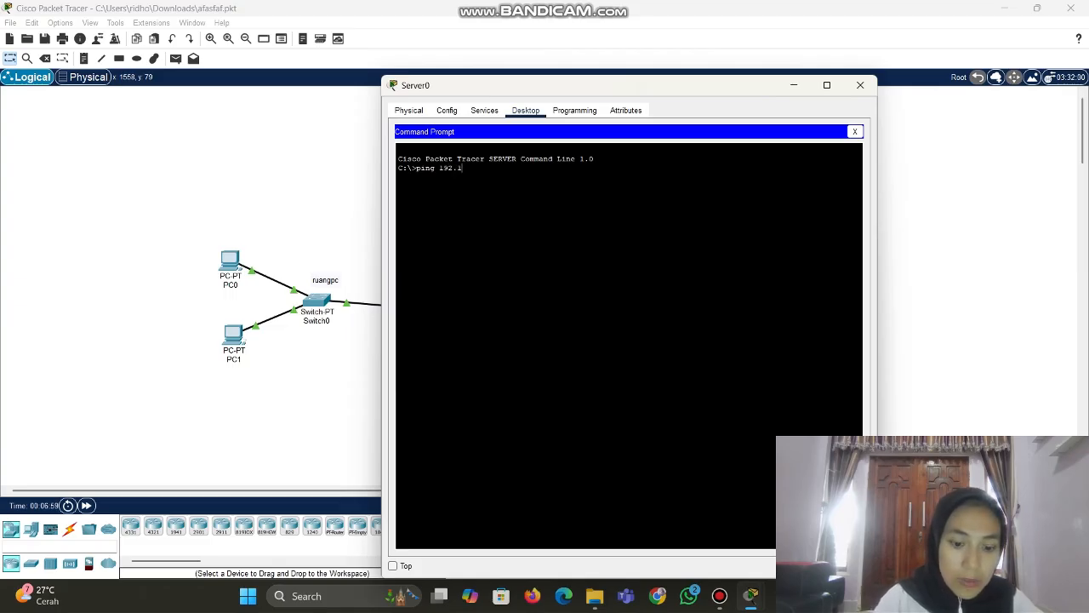
type("68")
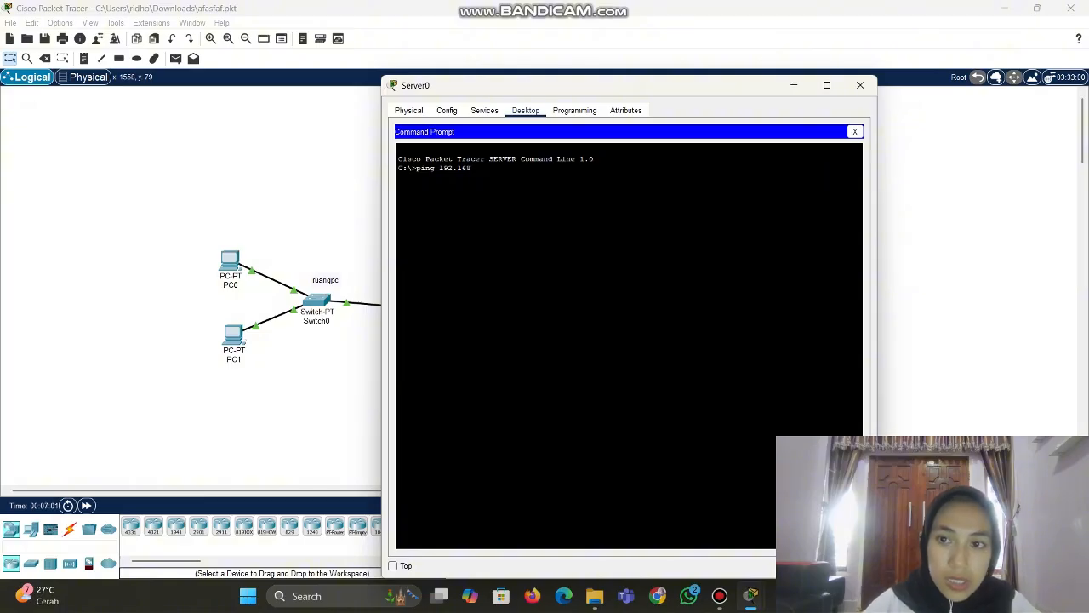
left_click(854, 131)
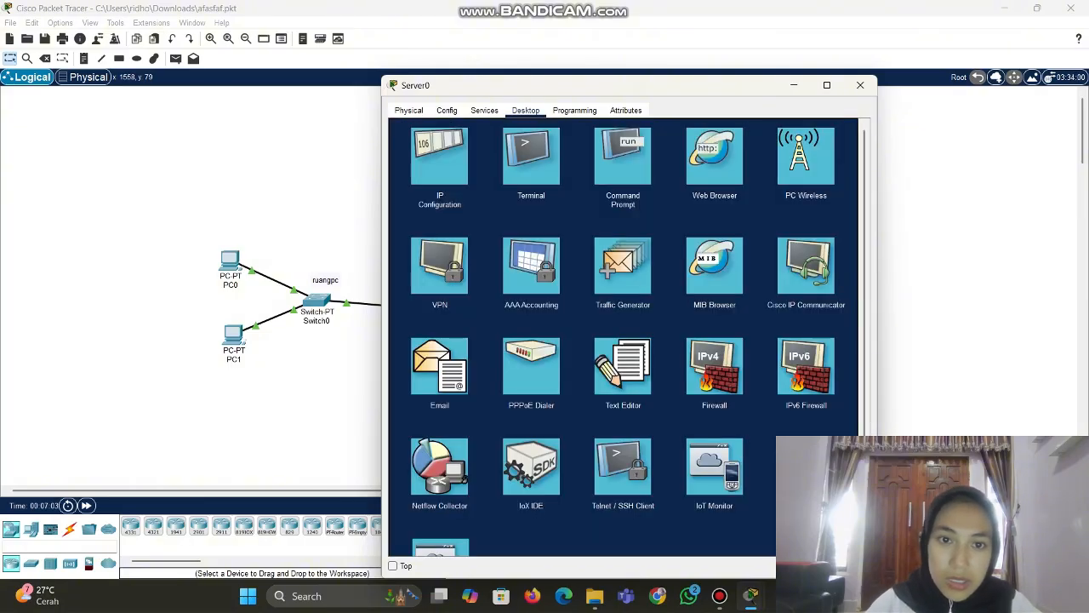
left_click(440, 156)
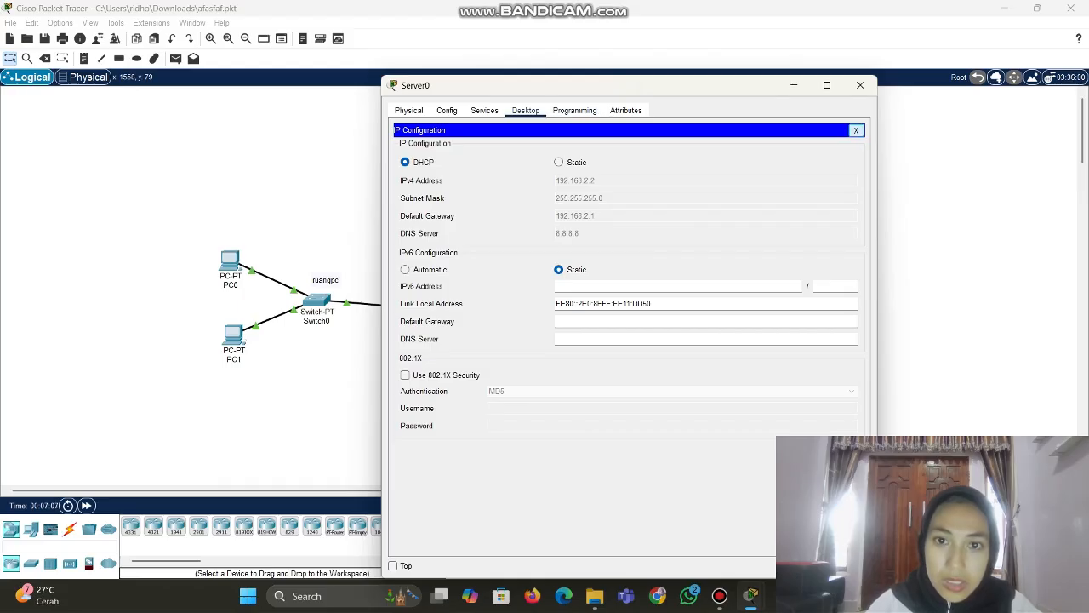
left_click(856, 130)
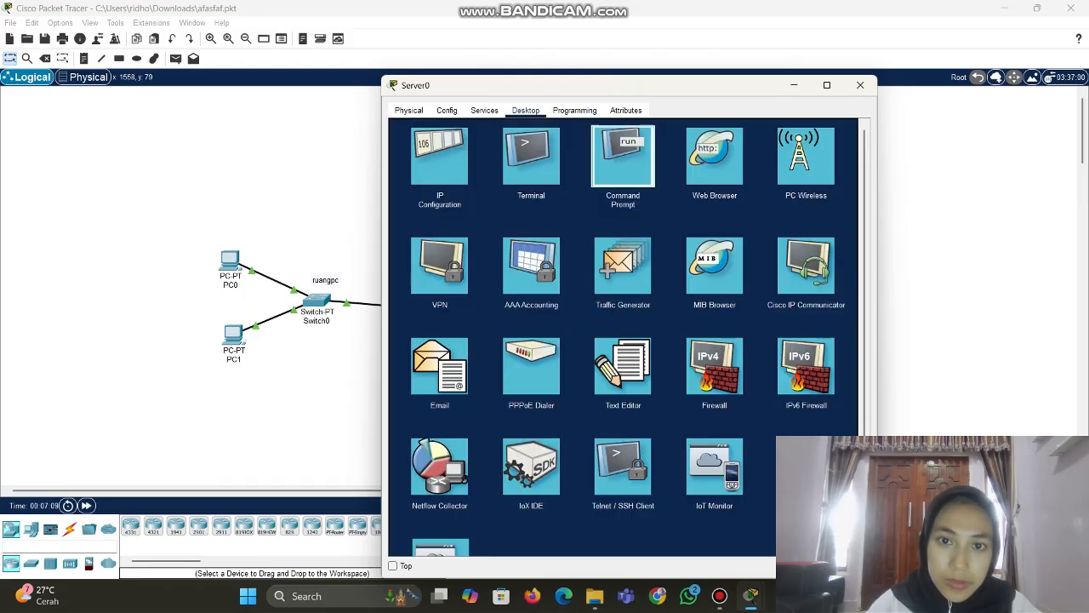
Ping 192.168.2.2 from Server0's command prompt, getting 4/4 replies with 0% loss
left_click(622, 158)
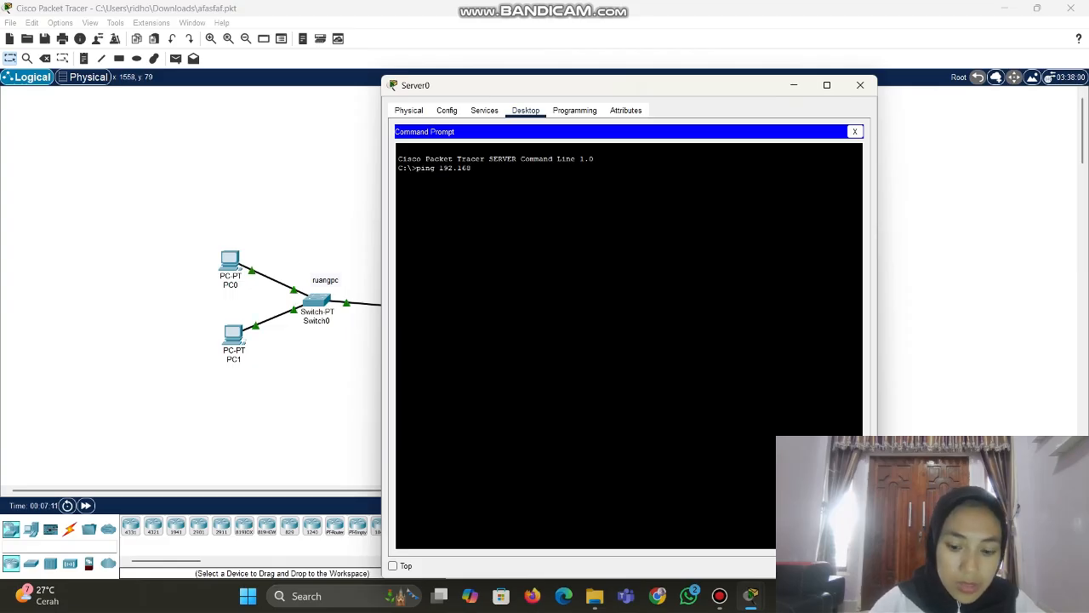
type(".2.2")
key("Return")
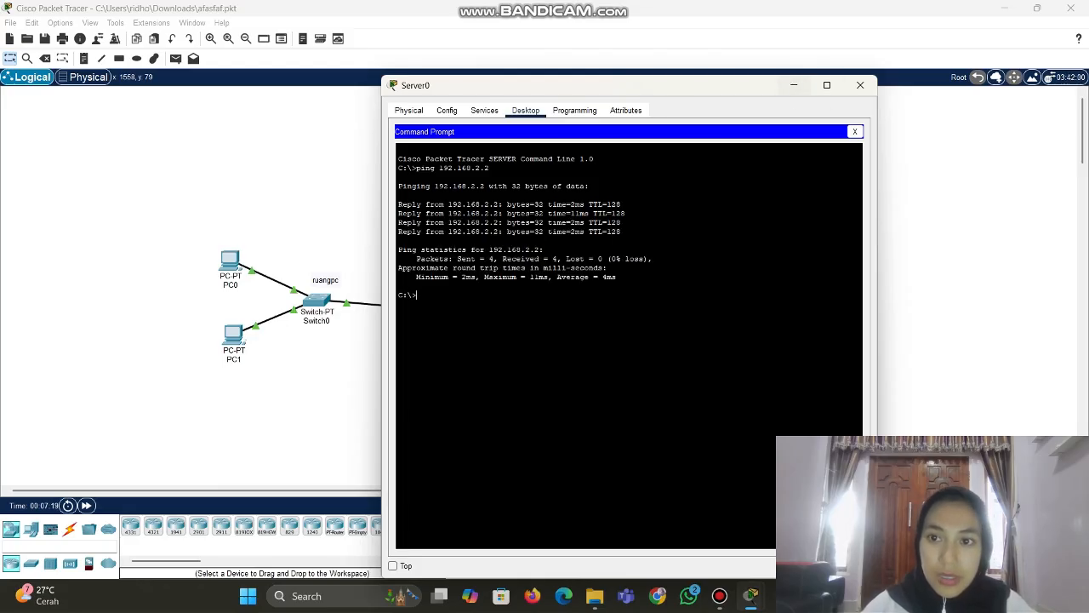
left_click(861, 85)
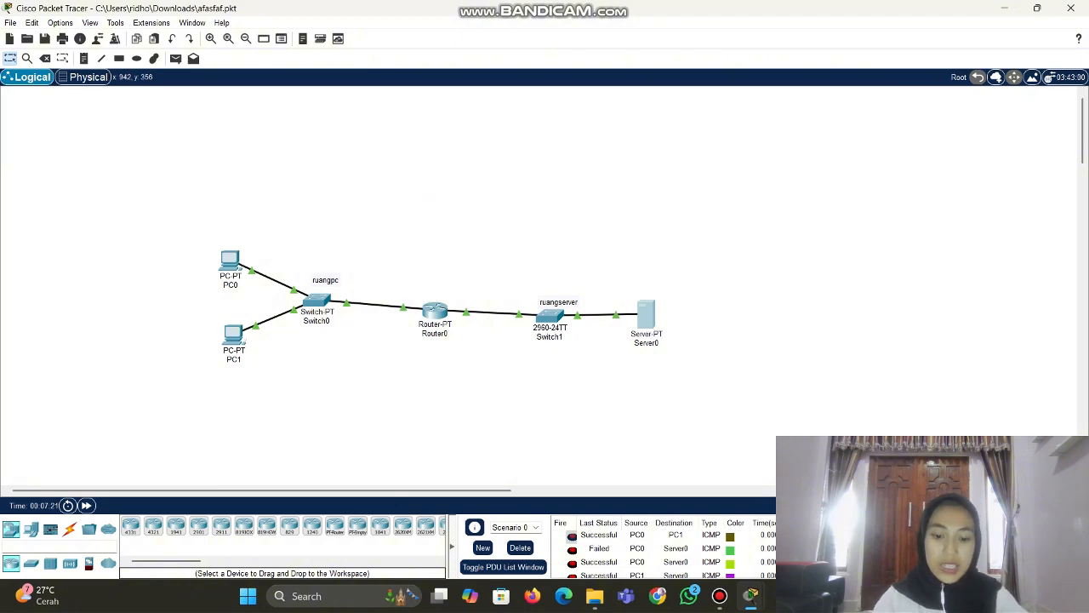
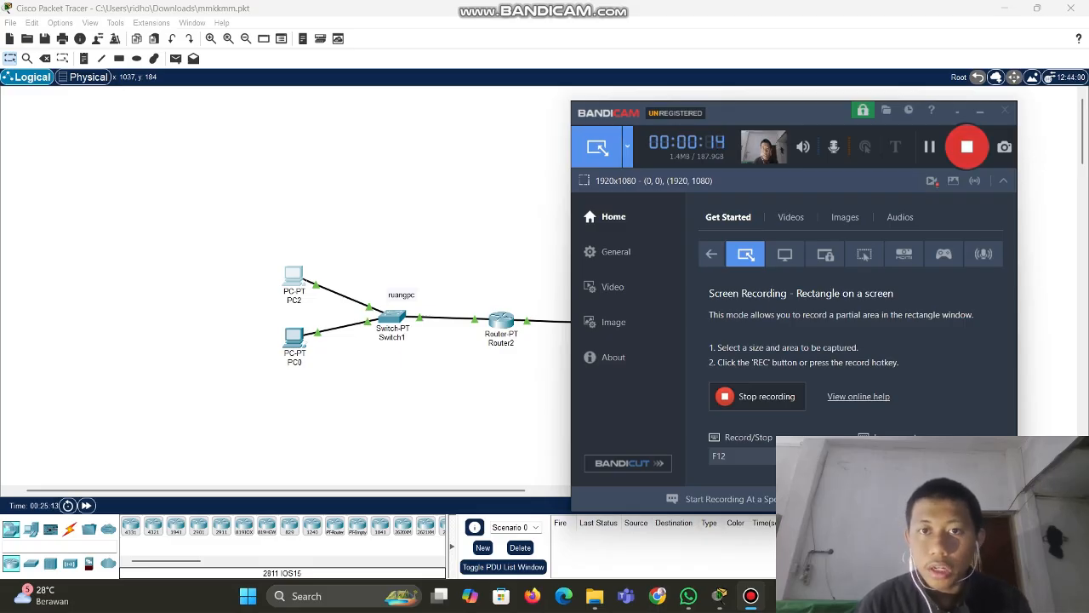
Open PC0's Web Browser and bring up Server1's HTTP service listing cintaku.jpg and index.html
left_click(464, 183)
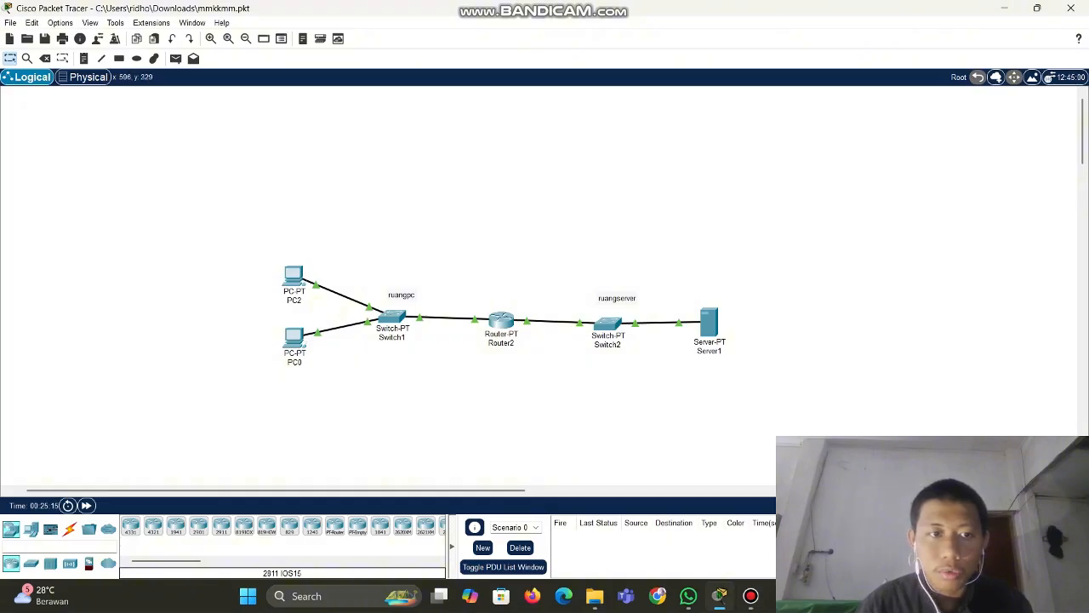
left_click_drag(293, 277, 295, 272)
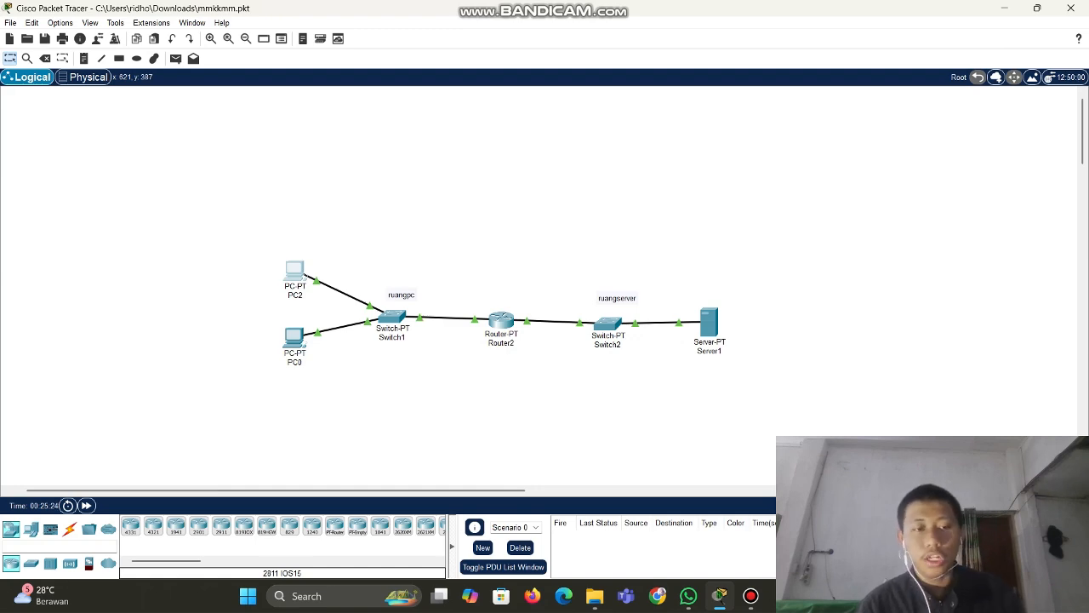
left_click(294, 338)
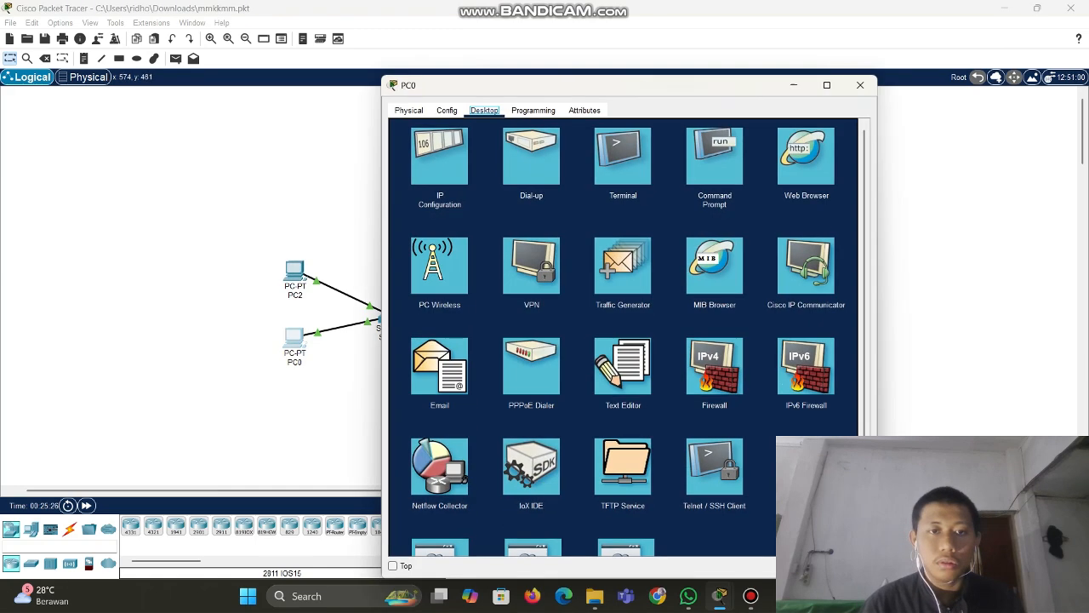
left_click_drag(510, 85, 265, 109)
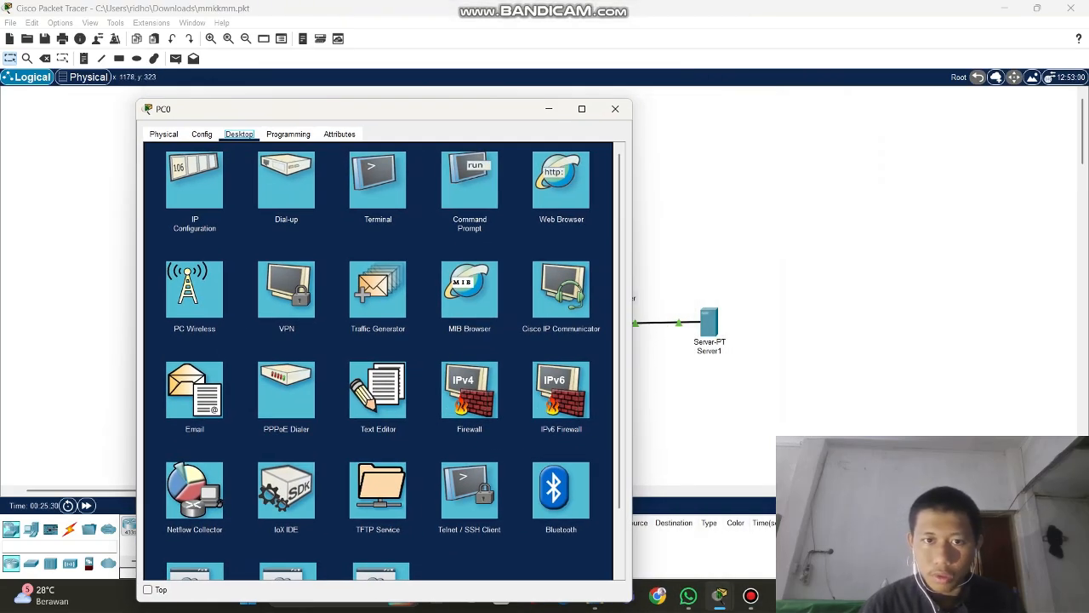
left_click(561, 180)
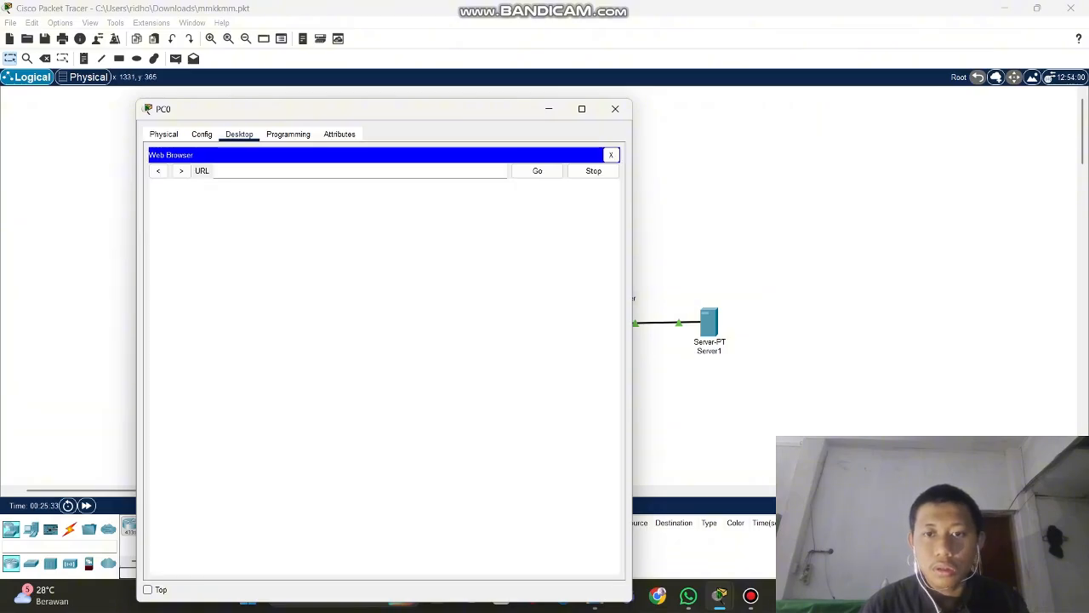
left_click(709, 326)
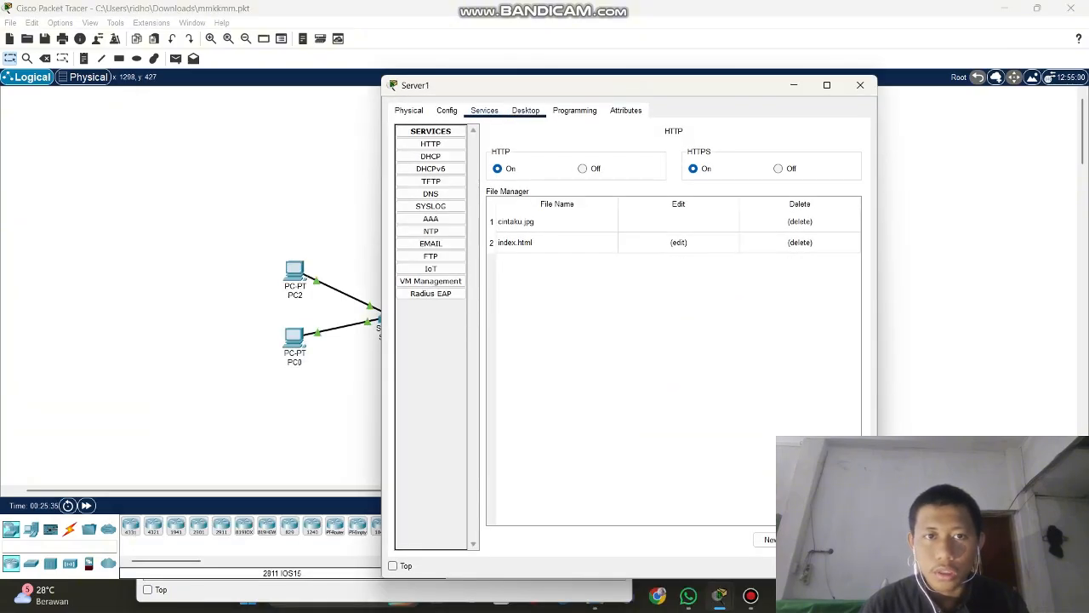
left_click(525, 110)
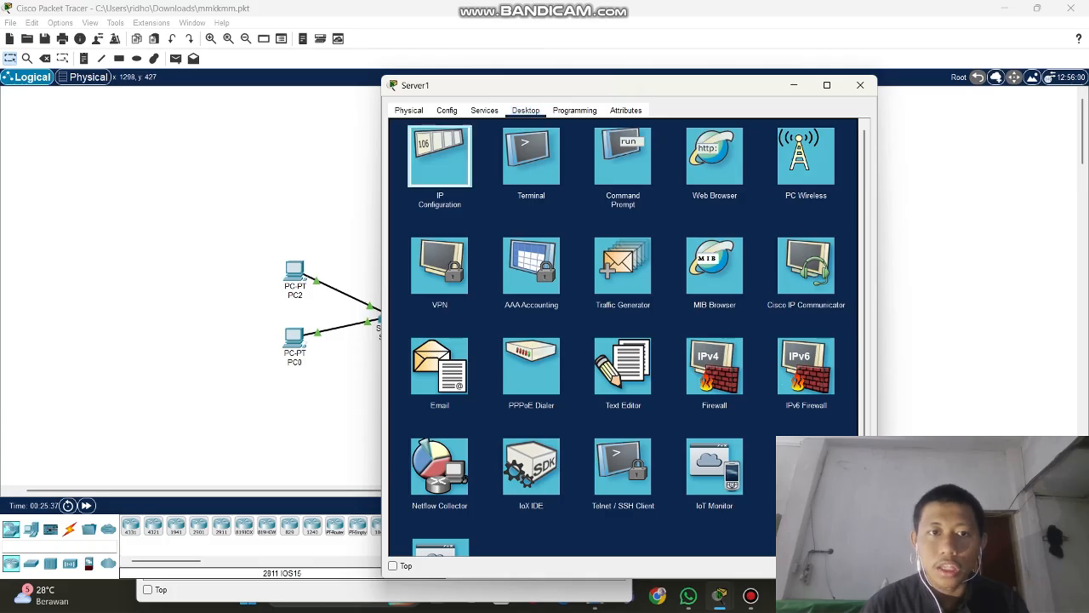
left_click(437, 158)
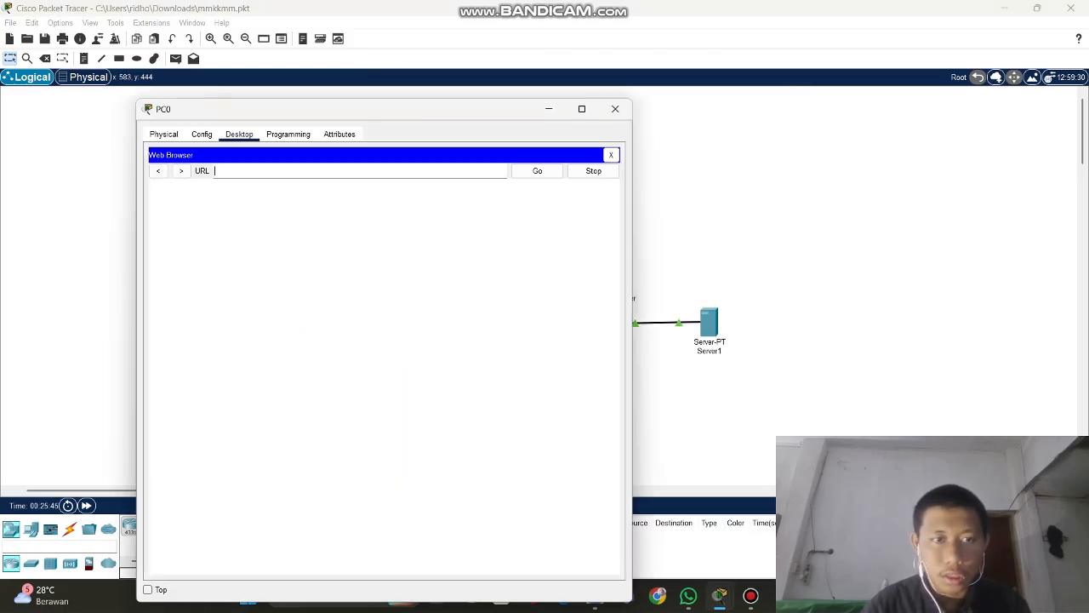
type("19")
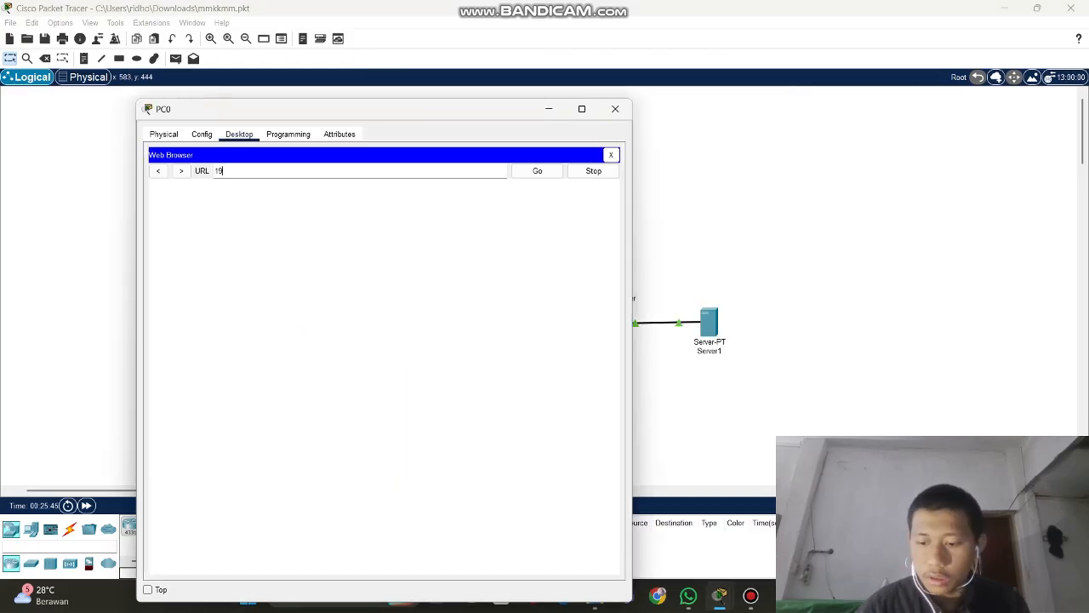
type("2.168.2.2")
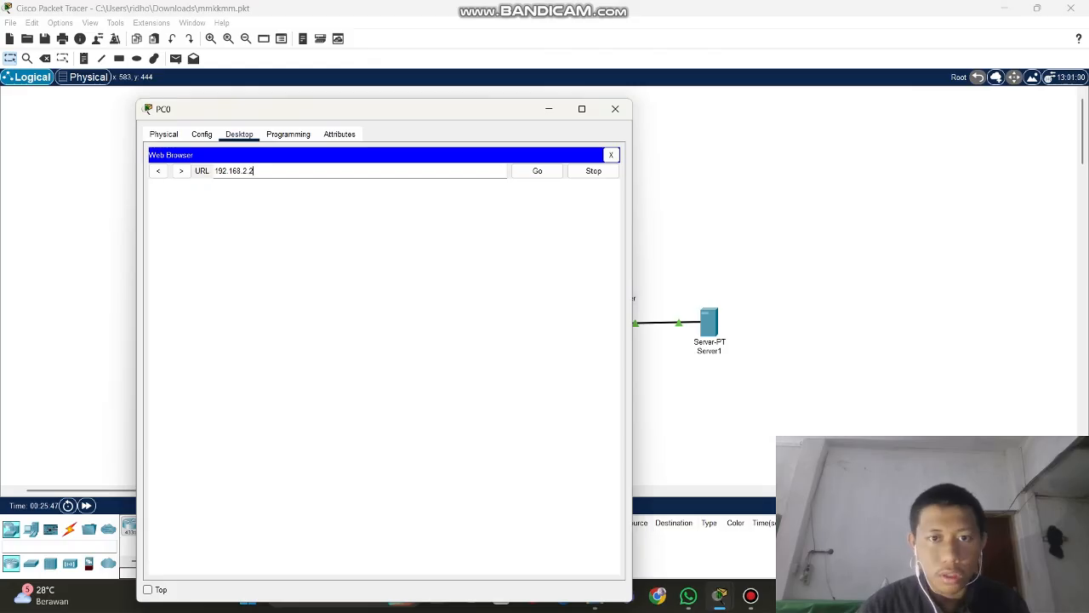
left_click(537, 170)
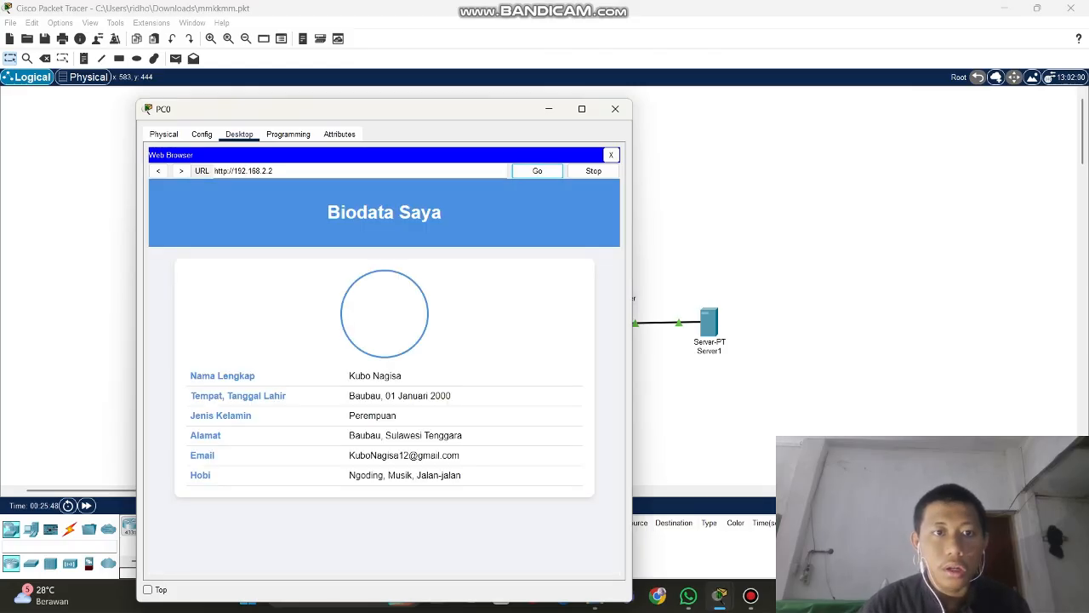
left_click_drag(400, 113, 300, 71)
Review Server1's HTTP service with HTTP and HTTPS on and its hosted files
left_click(549, 61)
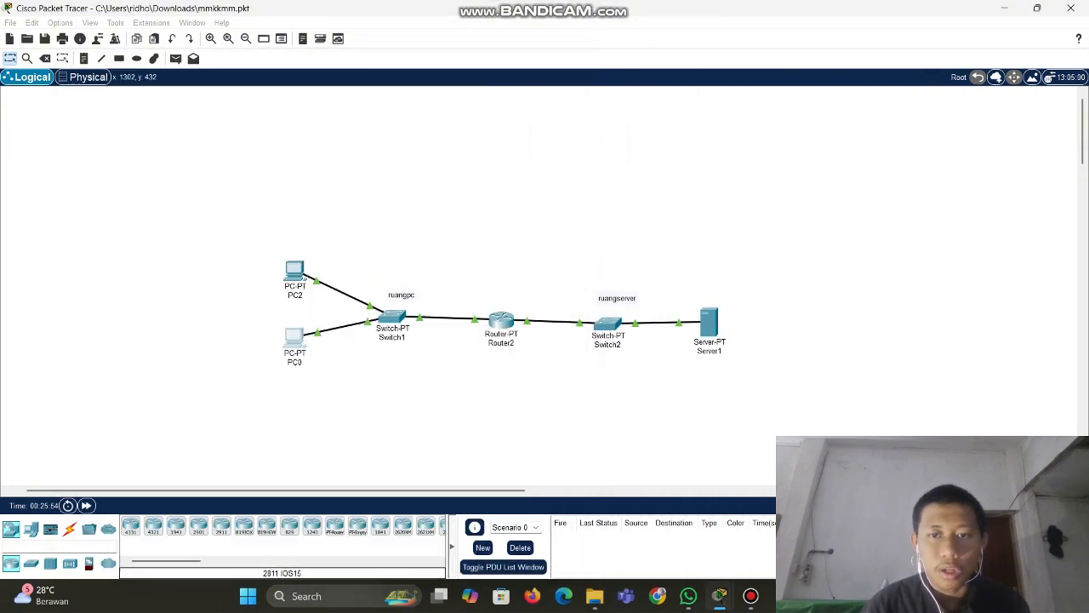
left_click(710, 319)
left_click(484, 110)
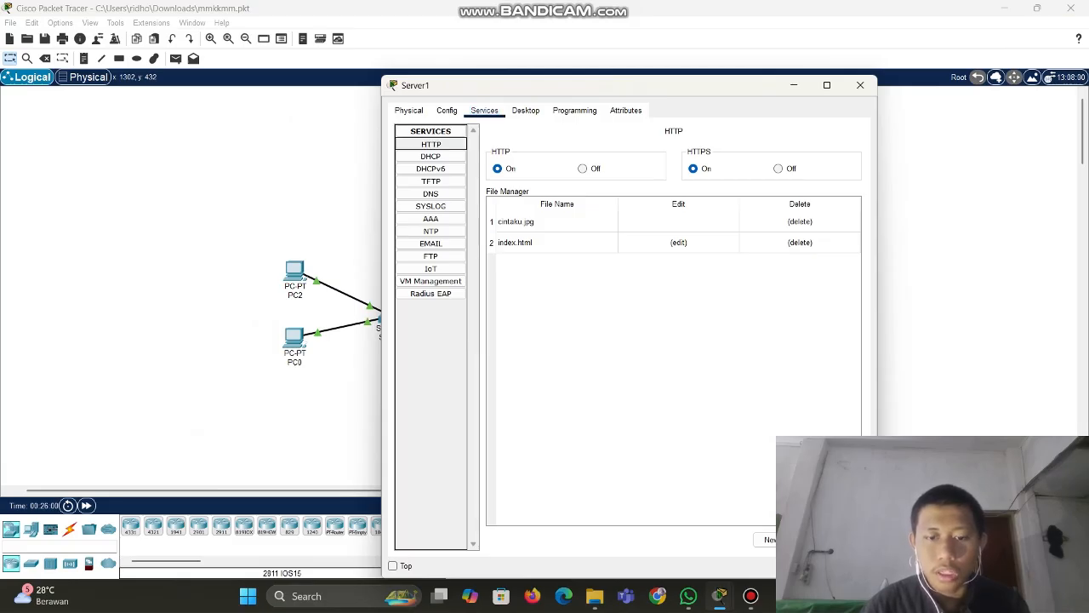
left_click(860, 85)
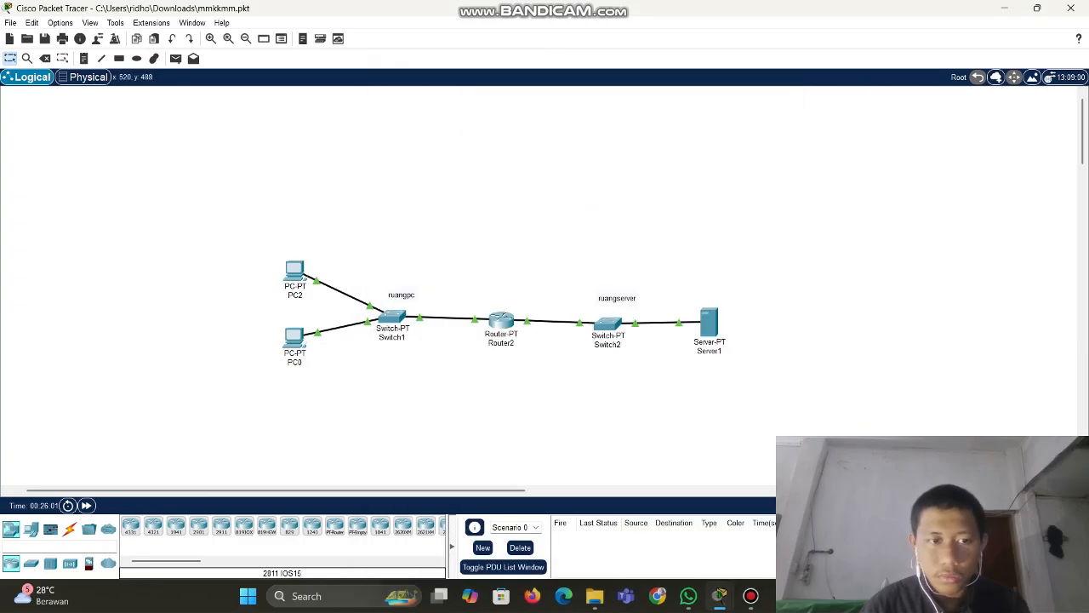
Recheck the 192.168.2.2 page in PC0's browser, then bring up PC2's desktop apps
left_click(294, 338)
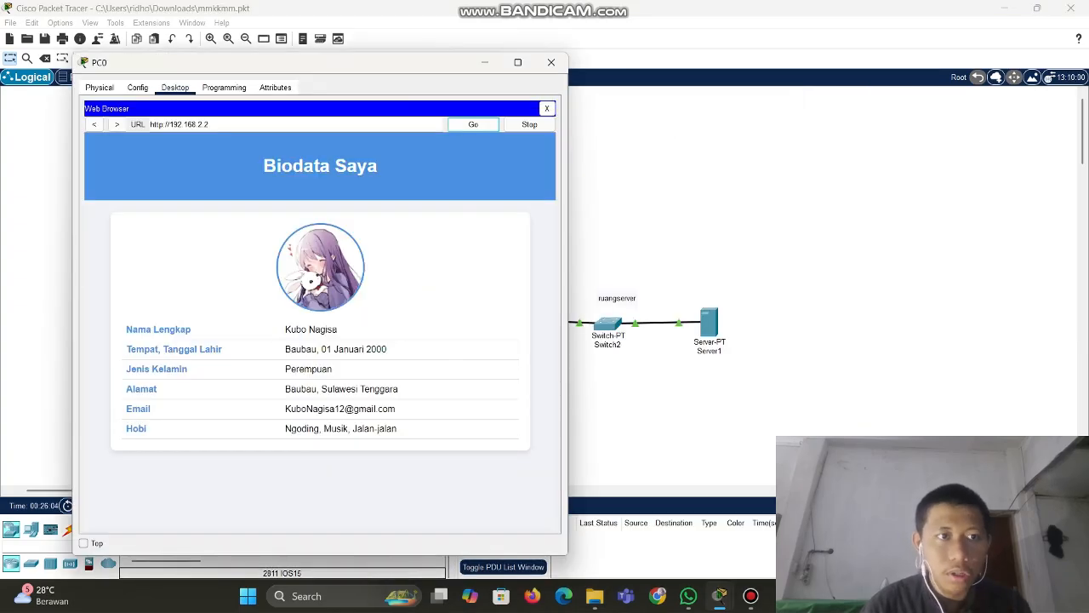
left_click_drag(169, 124, 209, 124)
key("ctrl+c")
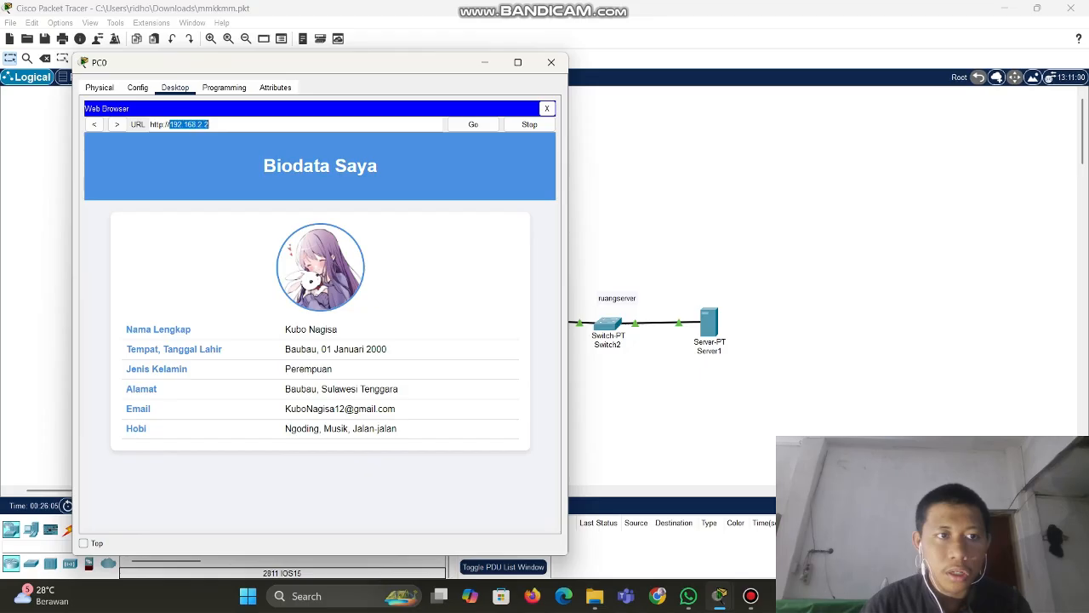
left_click(551, 63)
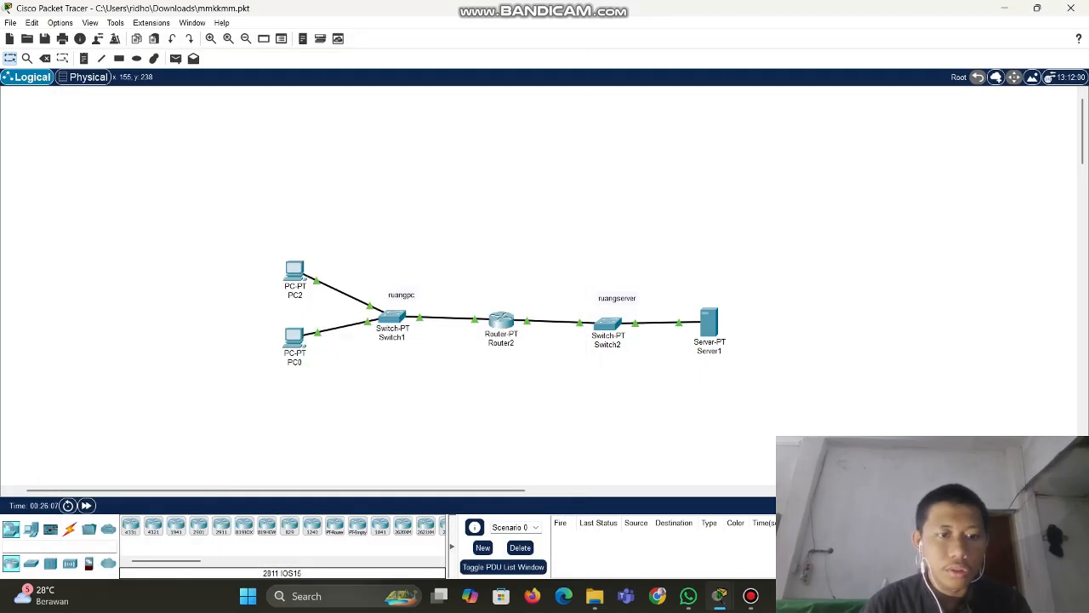
left_click(294, 270)
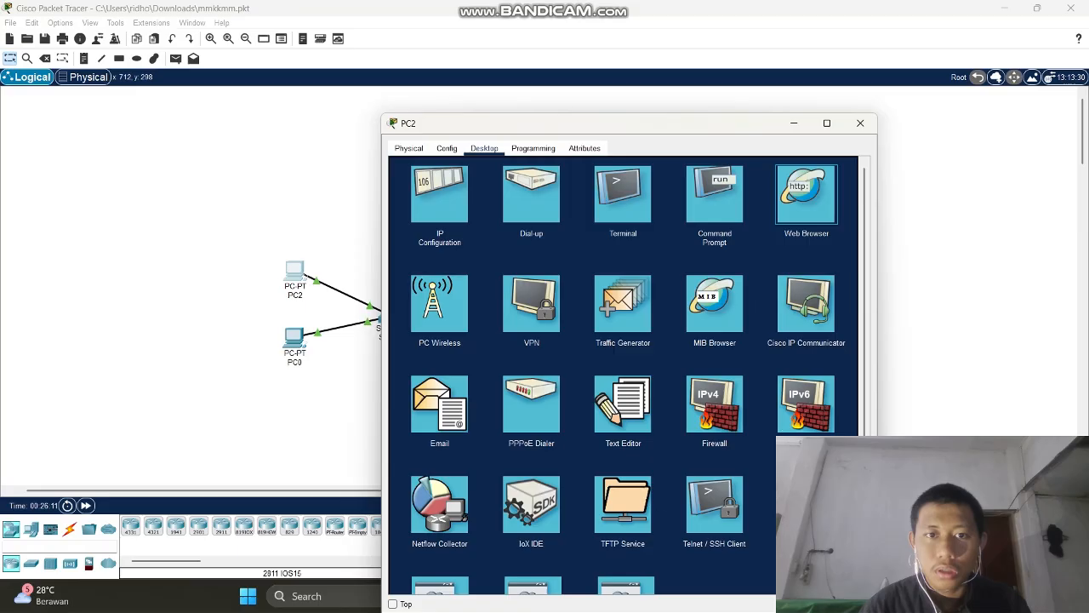
Load the Biodata Saya page from 192.168.2.2 in PC2's browser, then close the PC2 and PC0 windows
left_click_drag(596, 124, 509, 94)
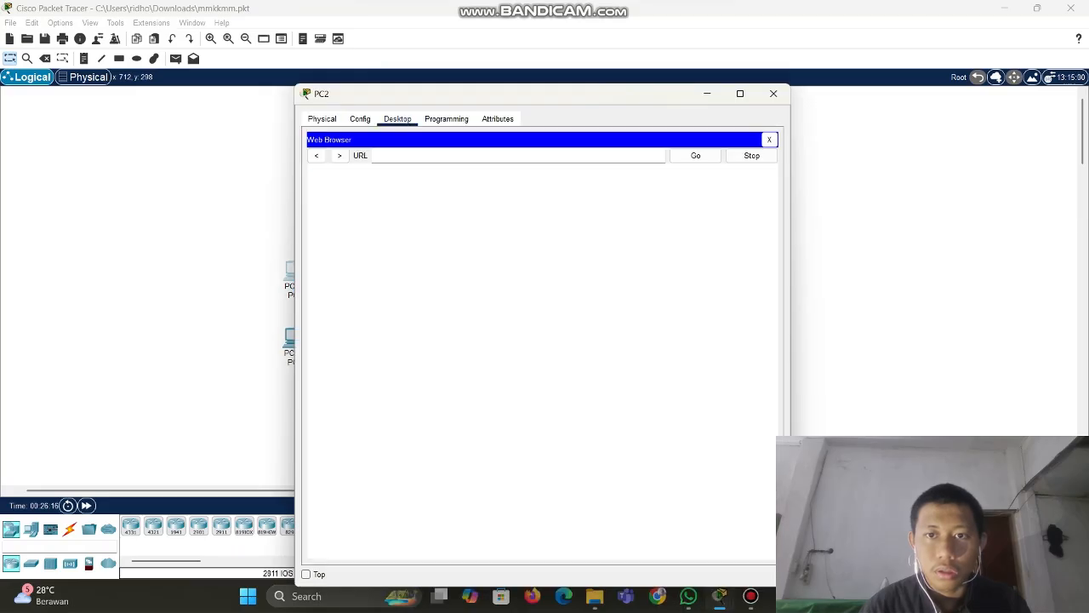
type("192.168.2.2")
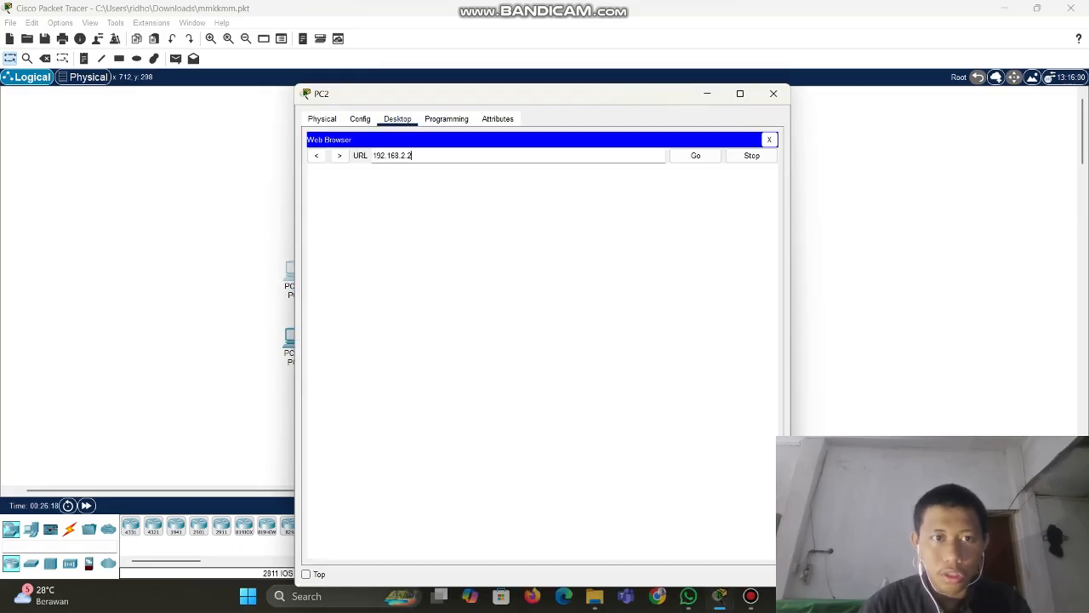
key("Return")
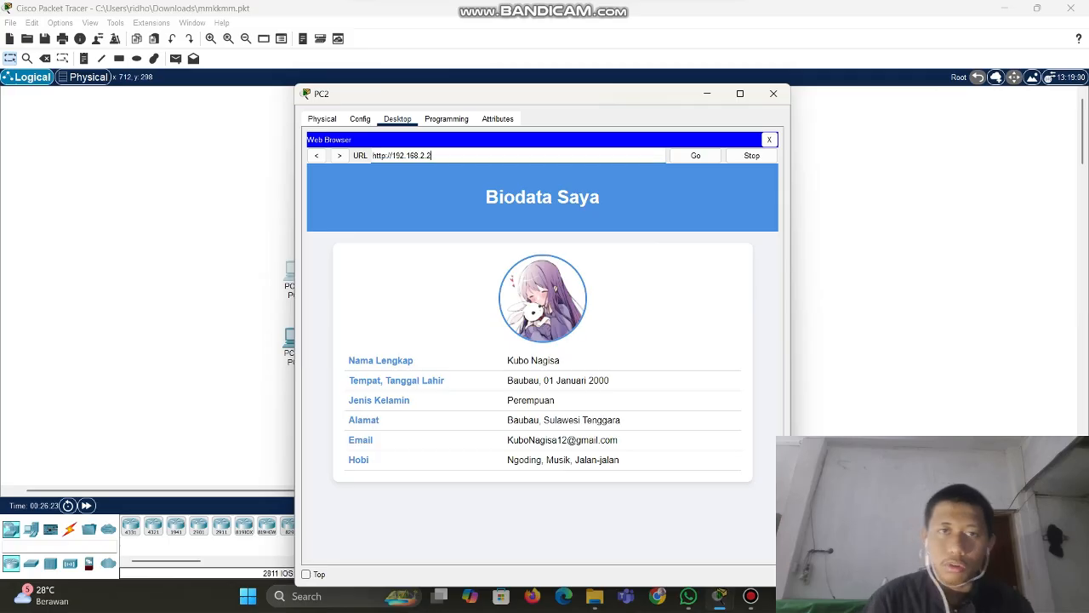
left_click_drag(609, 95, 574, 99)
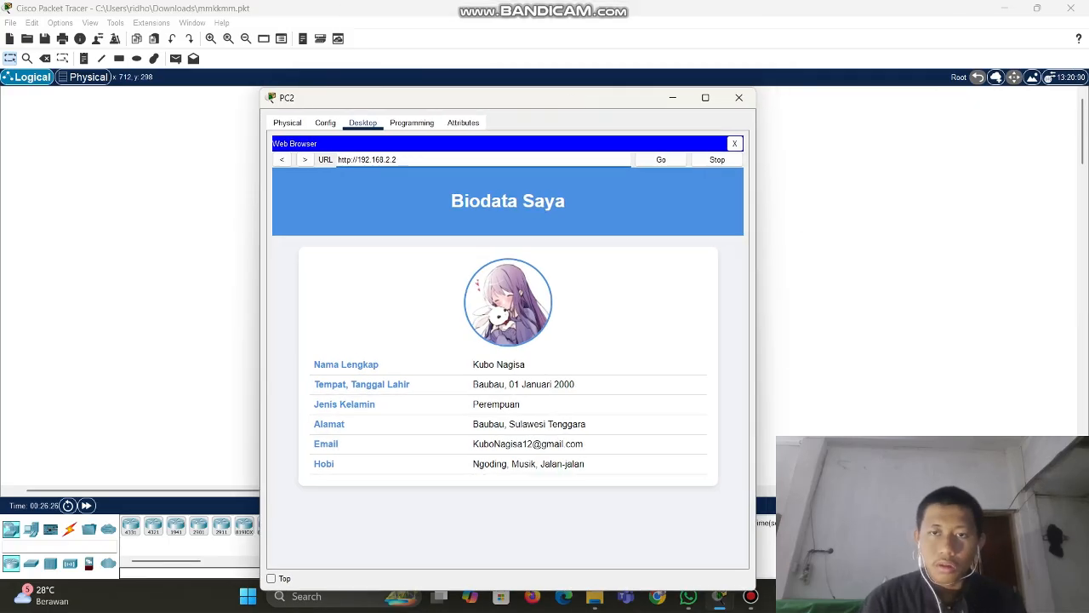
left_click(738, 97)
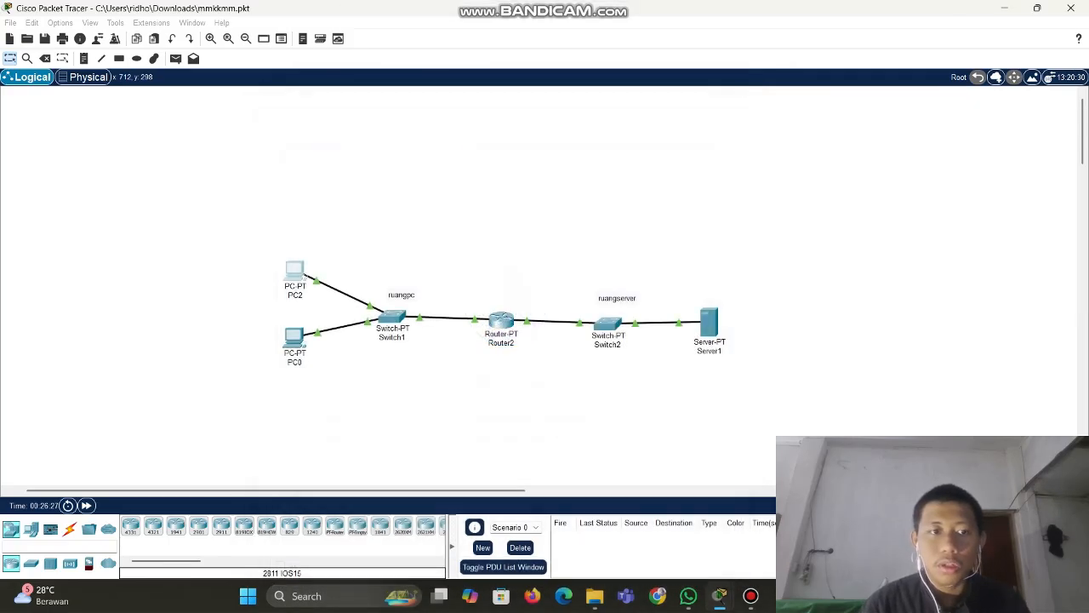
left_click(294, 340)
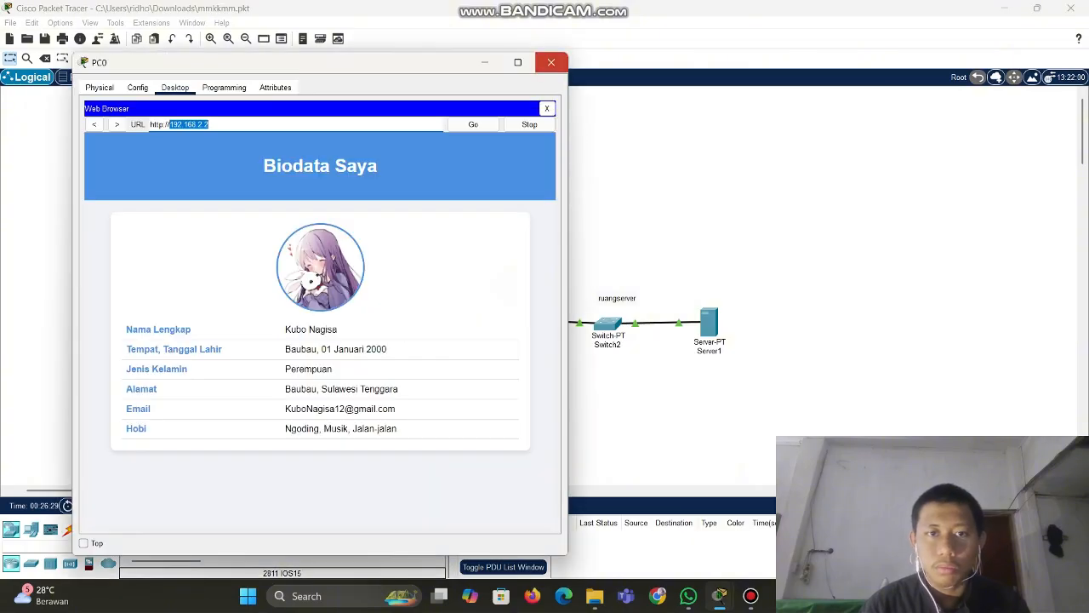
left_click(552, 62)
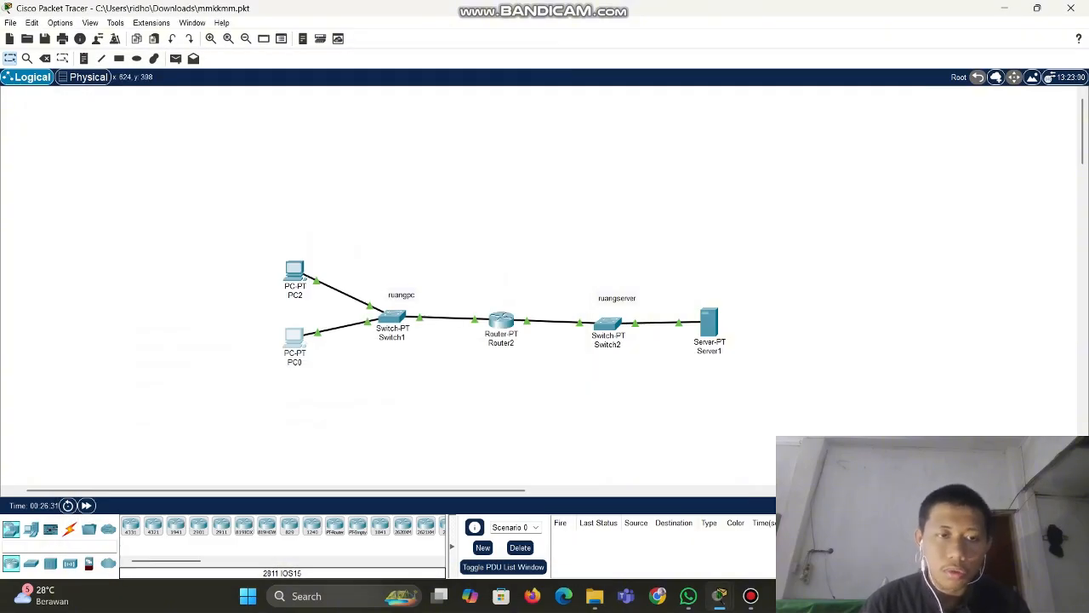
In PC0's Email Configure Mail form, enter the user's name and e-mail address
left_click(295, 339)
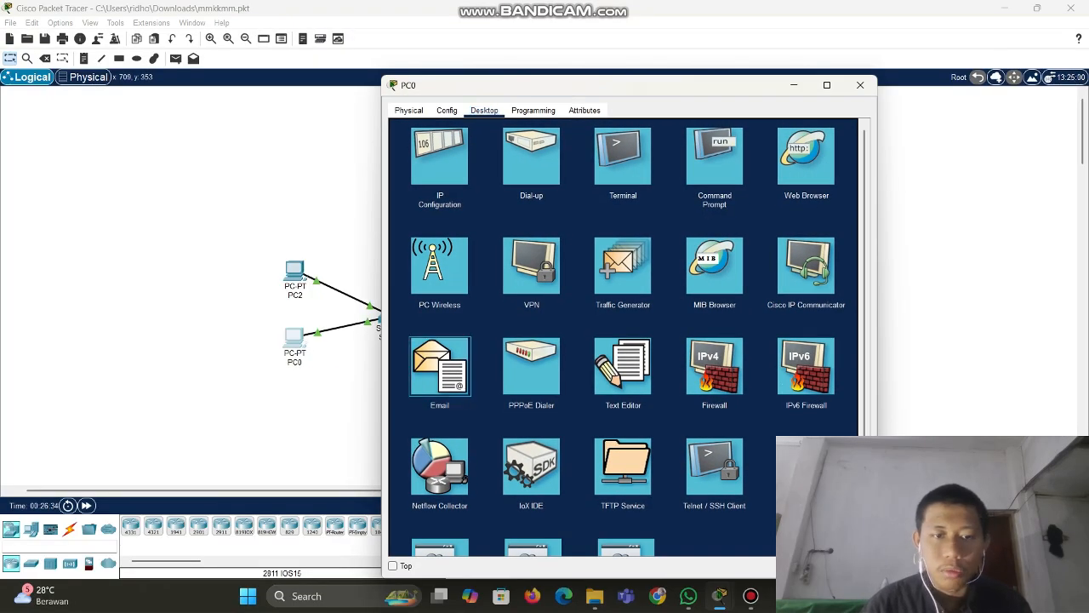
left_click(439, 366)
left_click(798, 167)
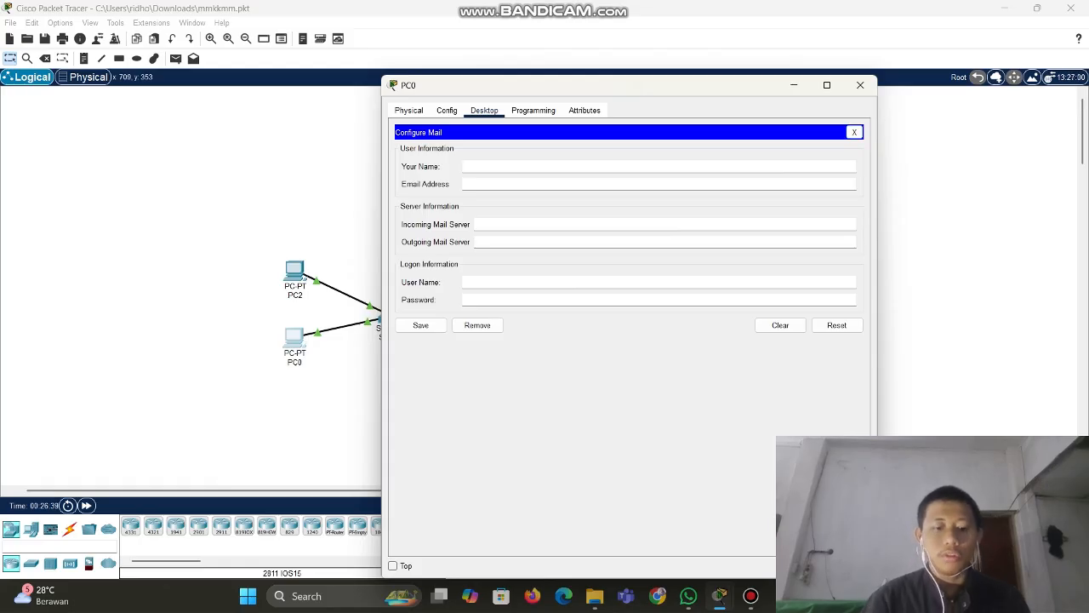
type("takagi")
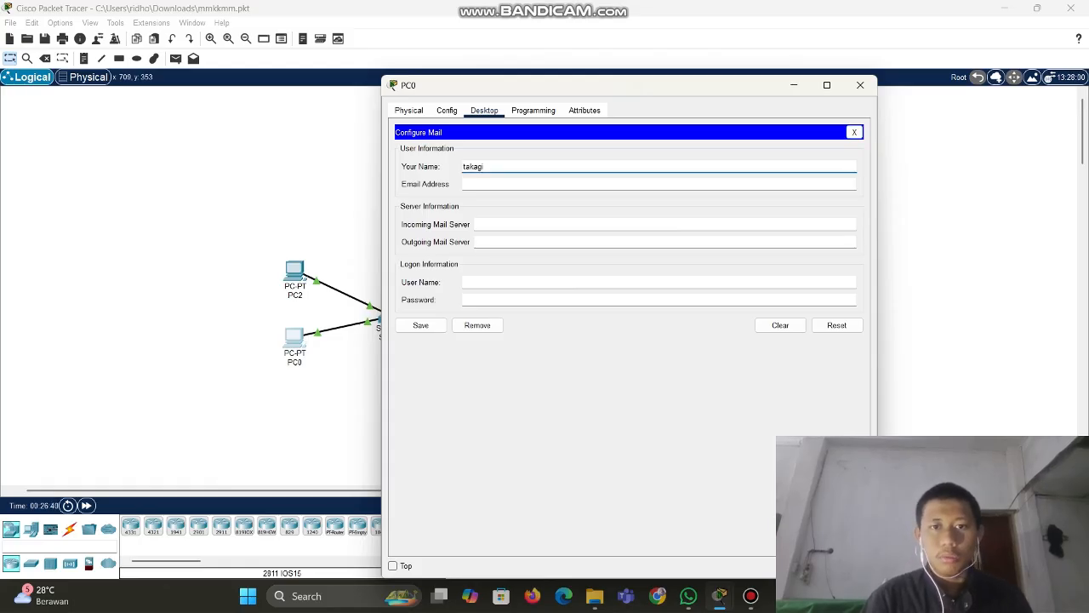
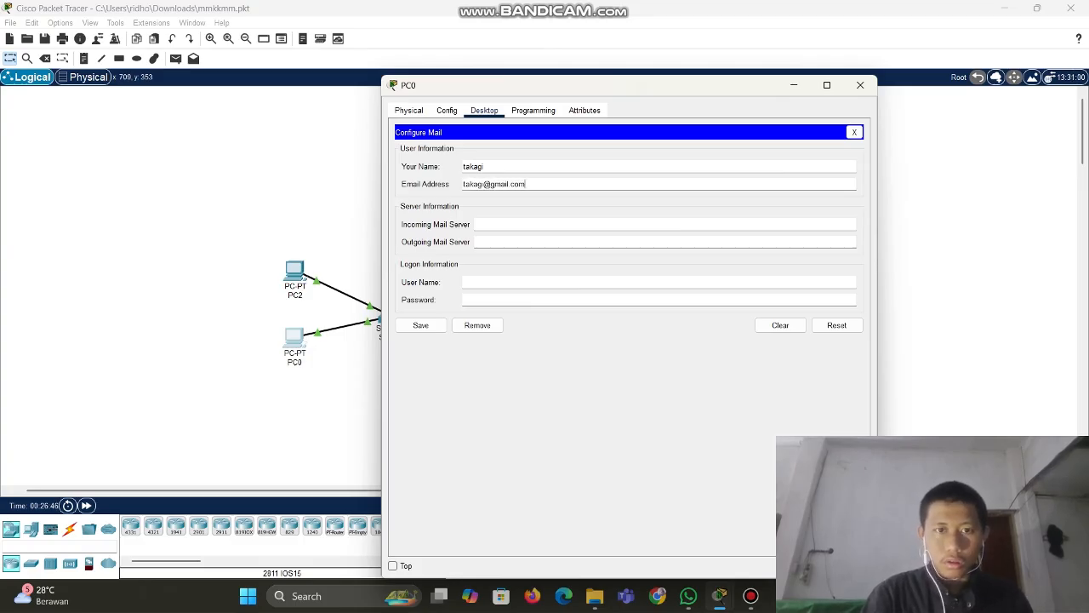
Set 192.168.2.2 as PC0's incoming and outgoing mail server
left_click(477, 224)
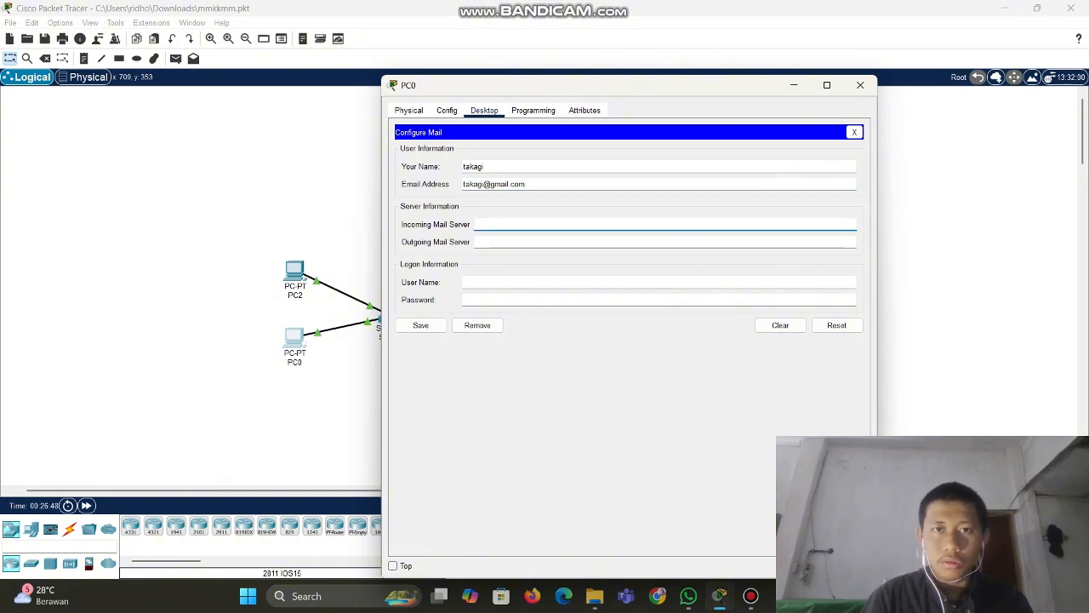
left_click_drag(583, 95, 508, 116)
type("192.168.2.2")
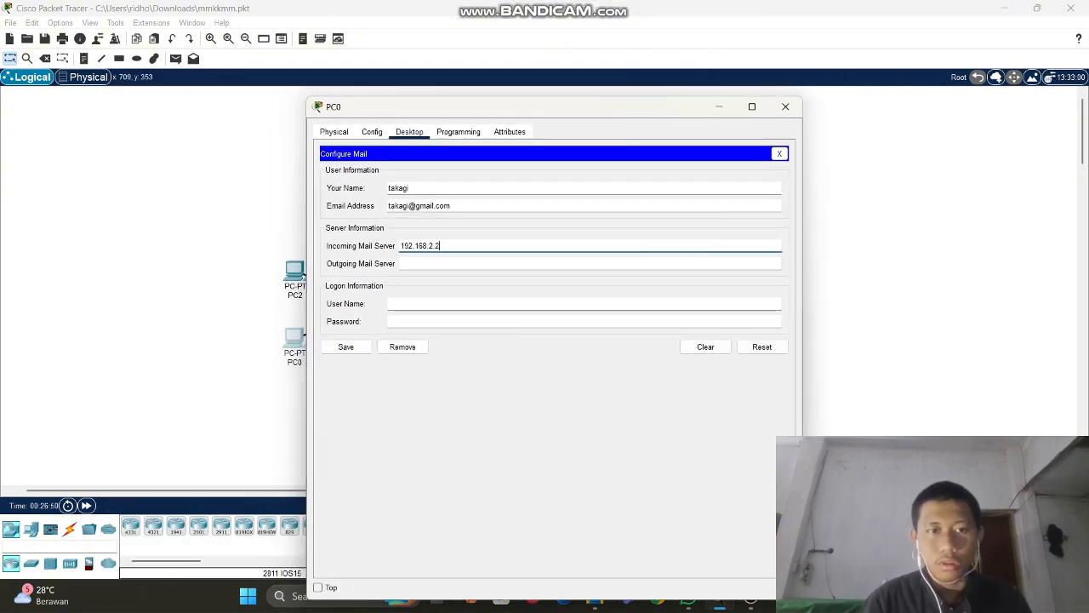
left_click(477, 264)
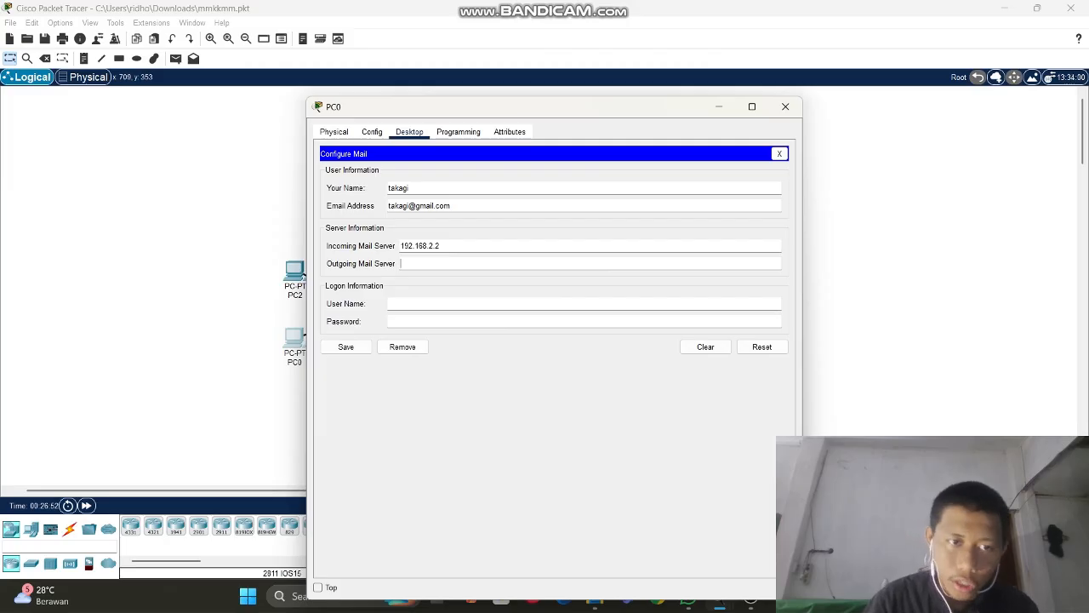
key("ctrl+v")
left_click(477, 303)
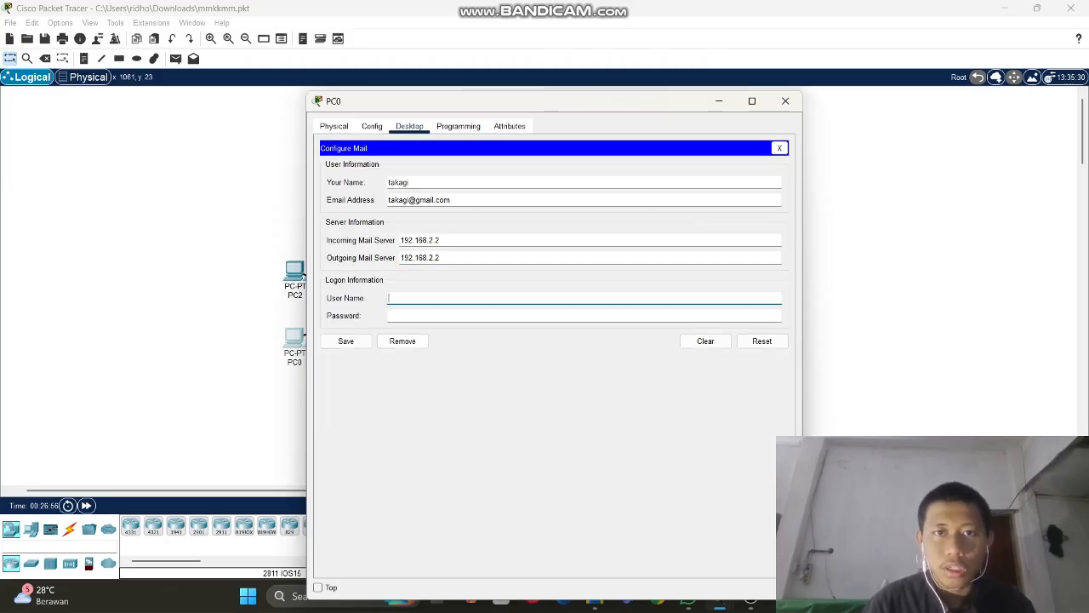
left_click_drag(569, 106, 395, 84)
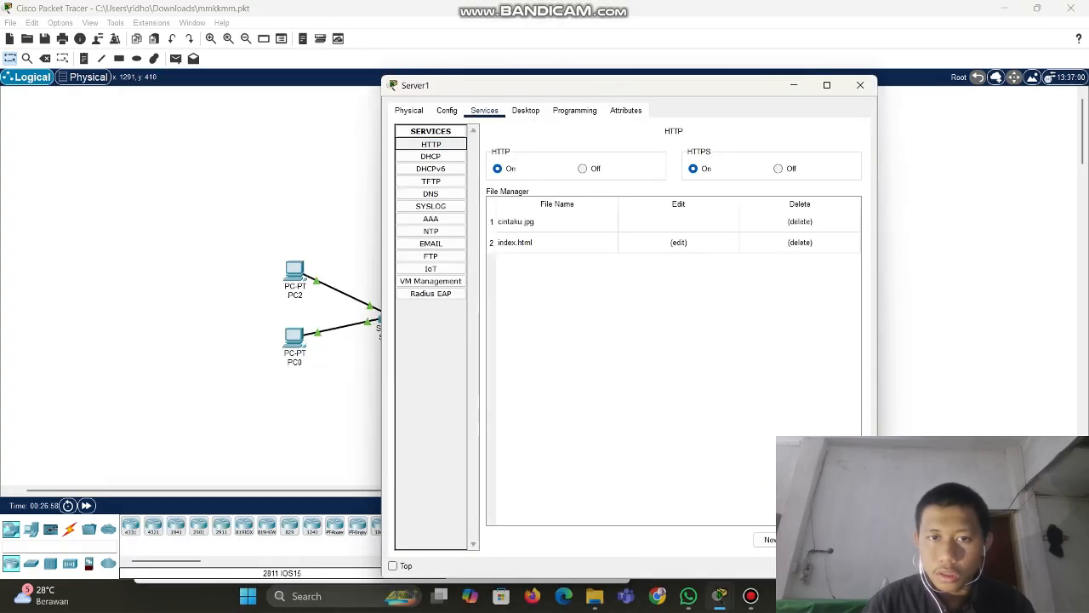
Save PC0's mail account with the logon user name and password from Server1's EMAIL user list
left_click(430, 243)
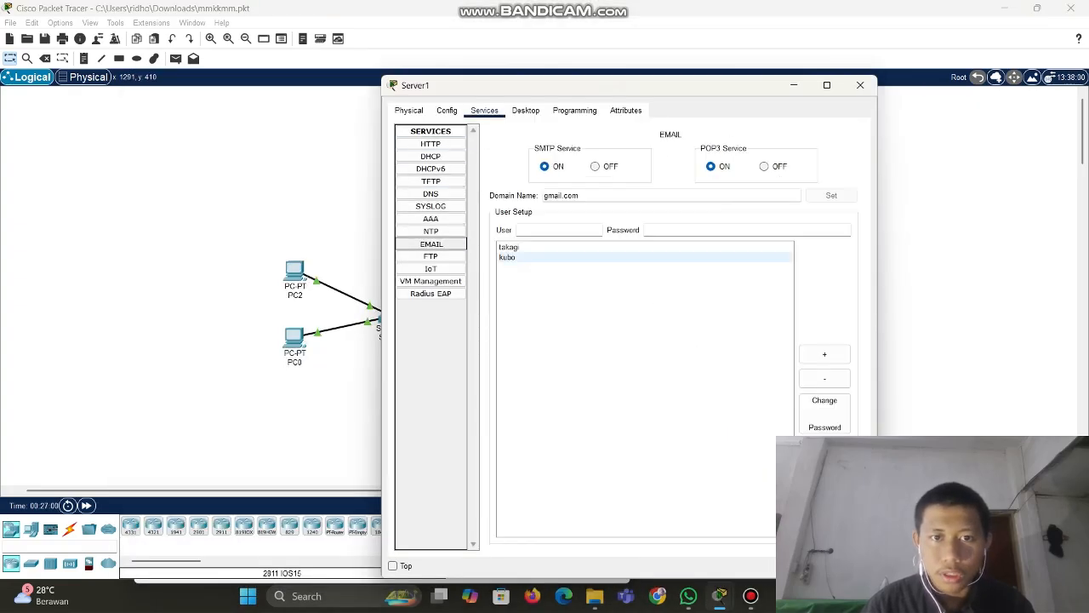
left_click(509, 247)
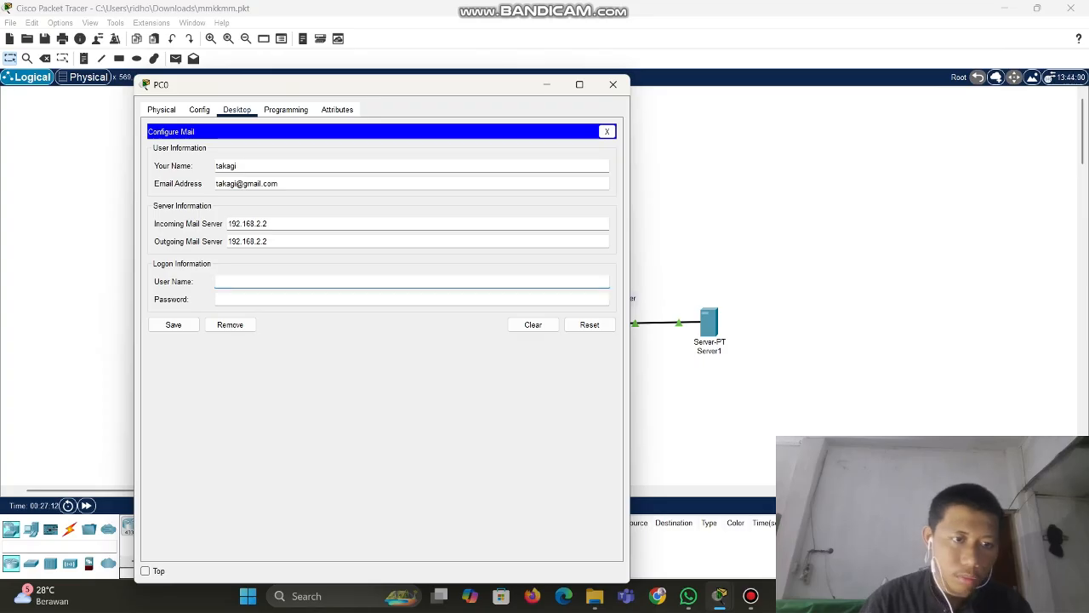
type("taka")
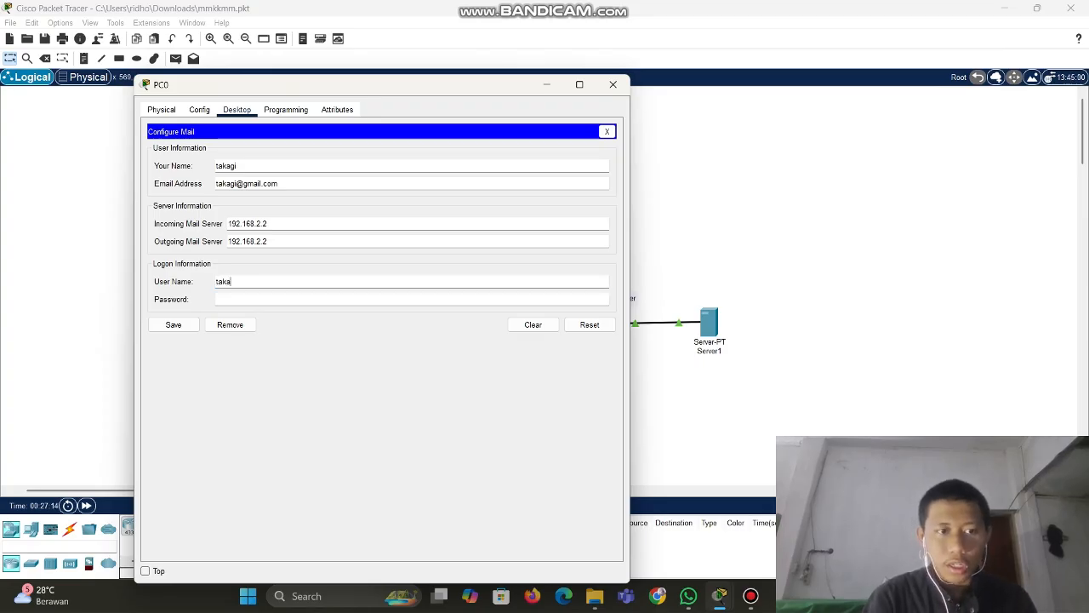
type("gi")
key("Tab")
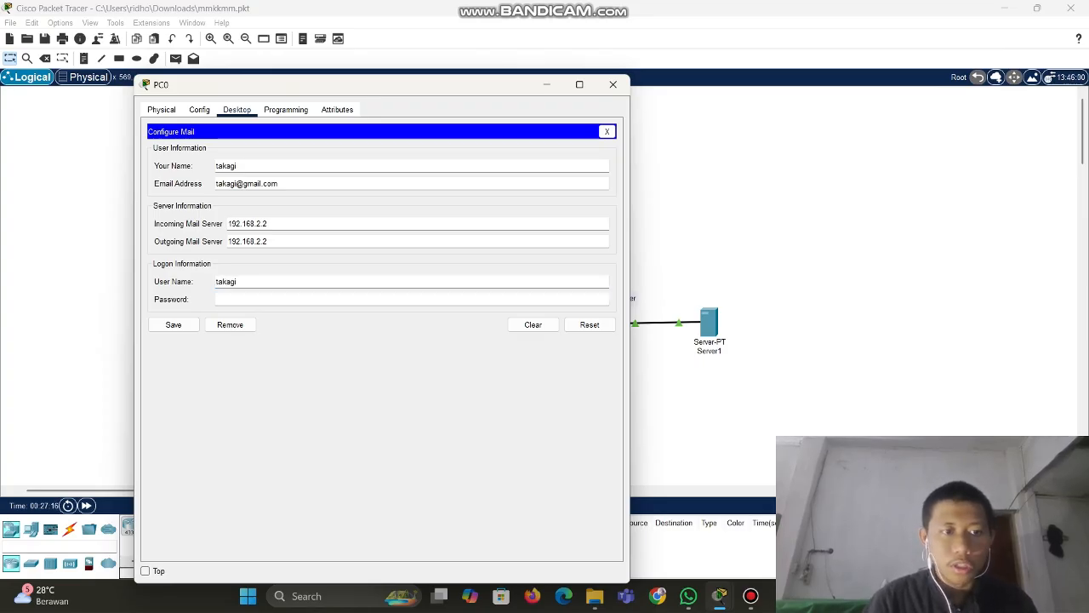
type("123456")
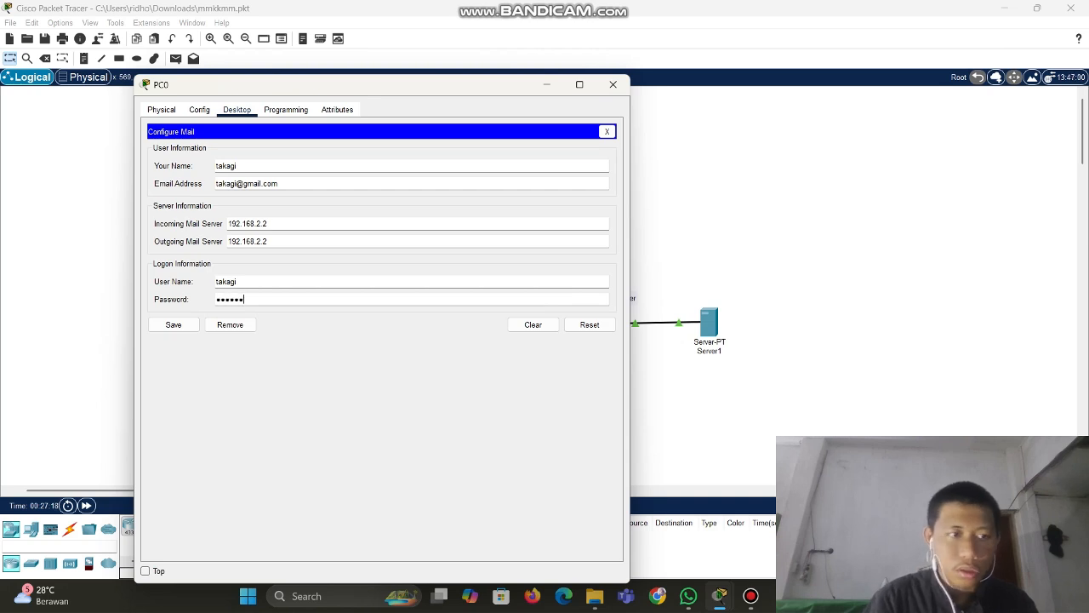
left_click(173, 324)
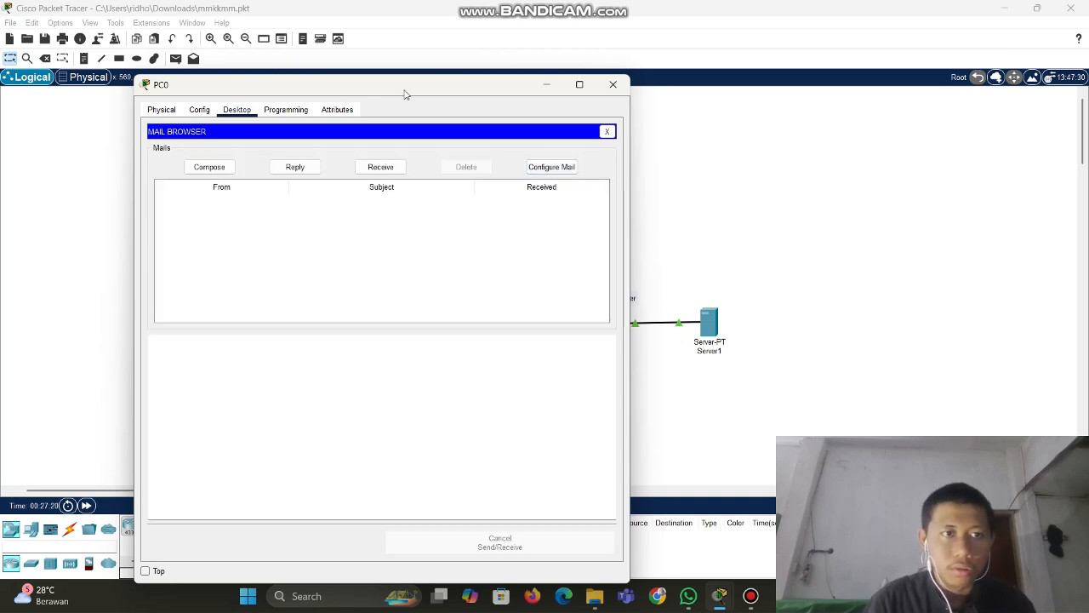
left_click_drag(405, 90, 636, 93)
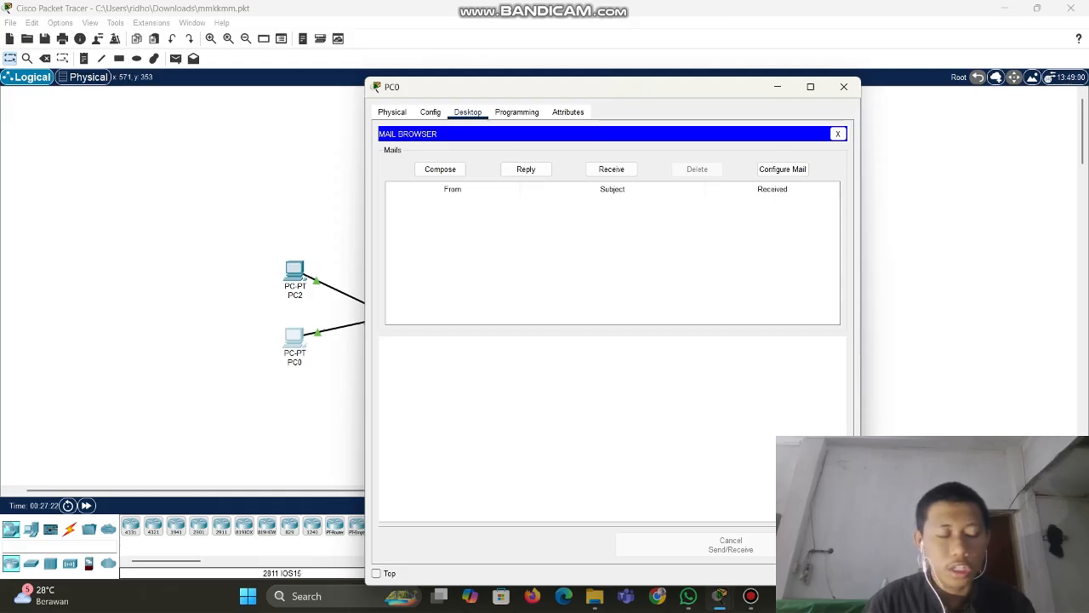
left_click(295, 271)
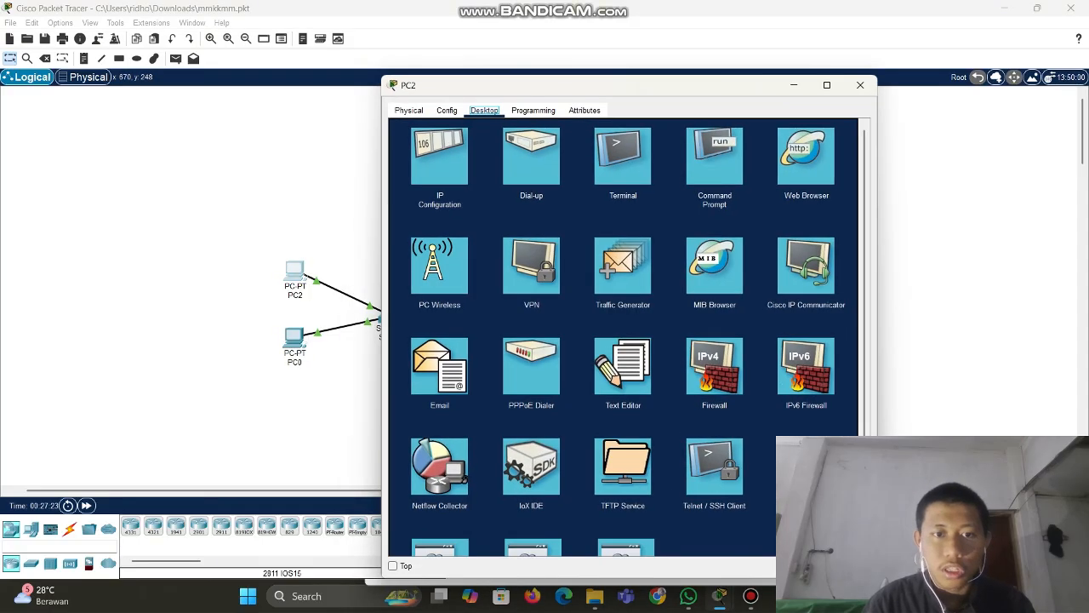
Enter the user's e-mail address in PC2's Configure Mail form and check its account on Server1's EMAIL service
left_click(439, 368)
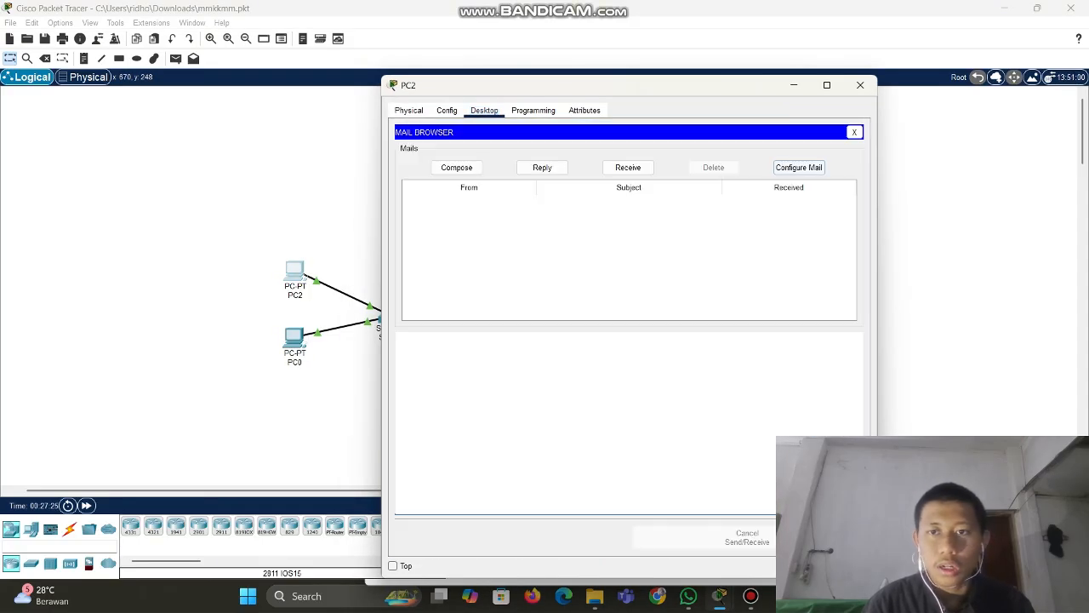
left_click(799, 166)
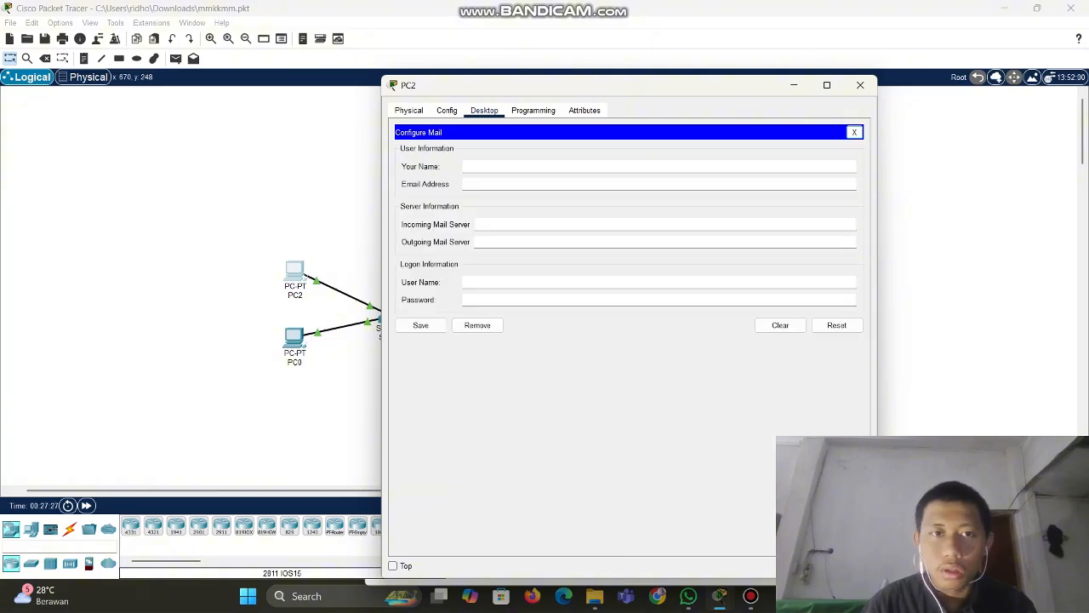
type("kubo")
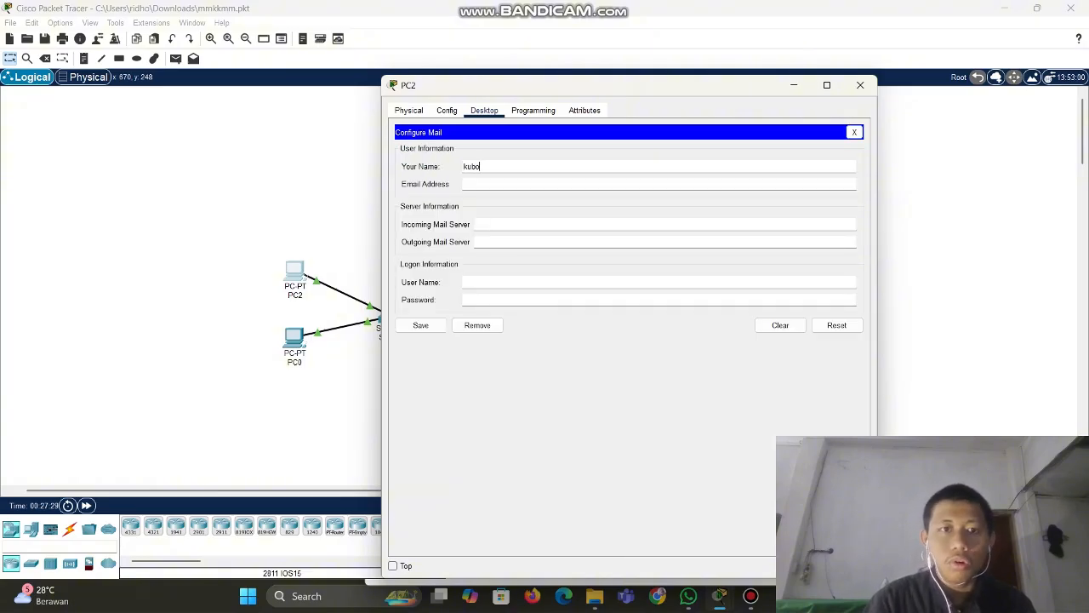
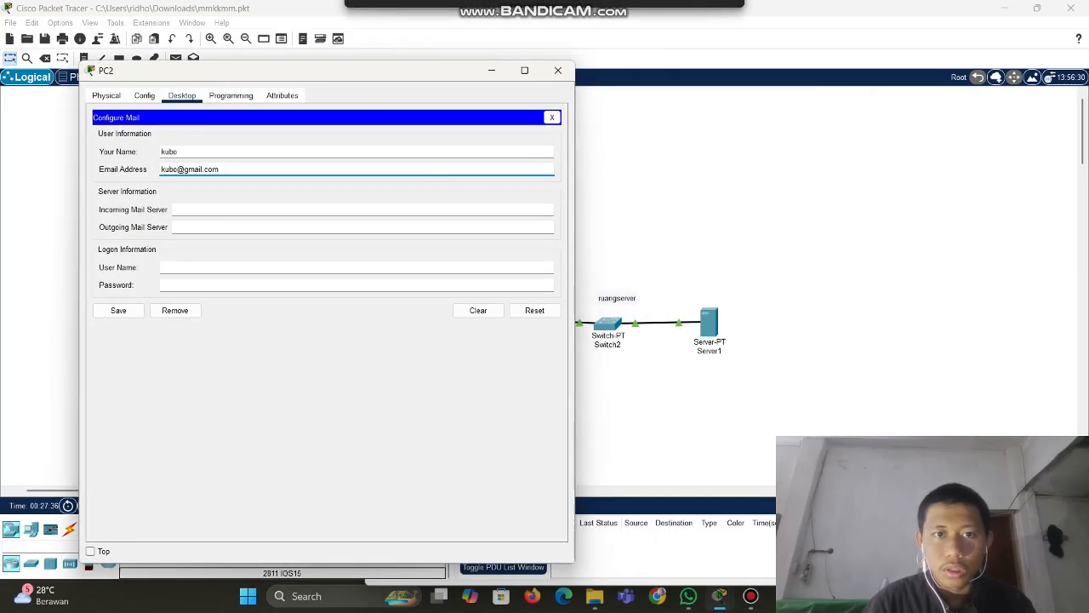
left_click_drag(515, 88, 213, 74)
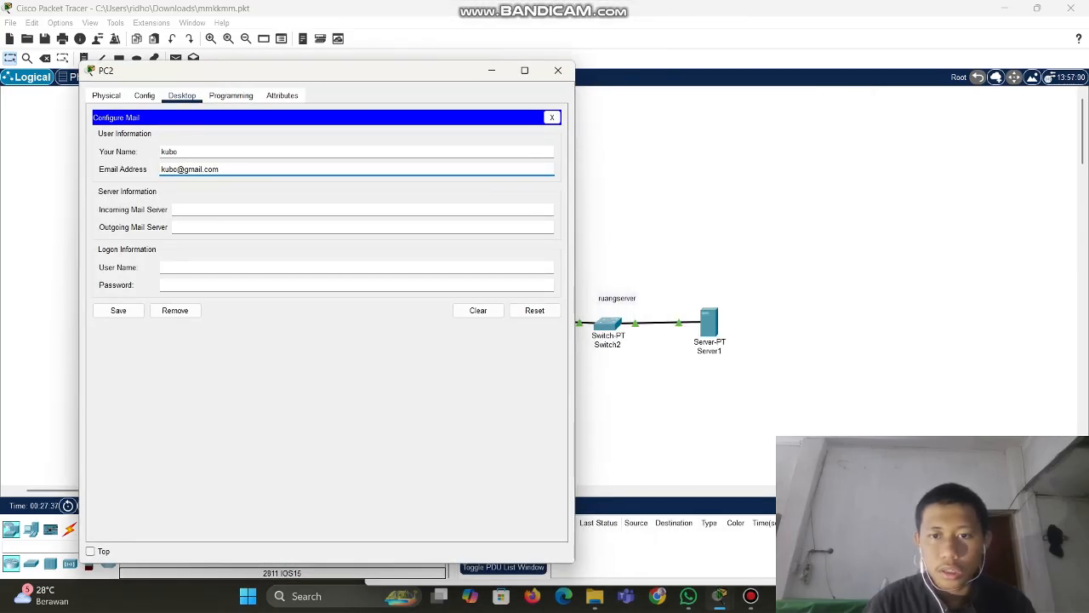
left_click(709, 324)
left_click(587, 257)
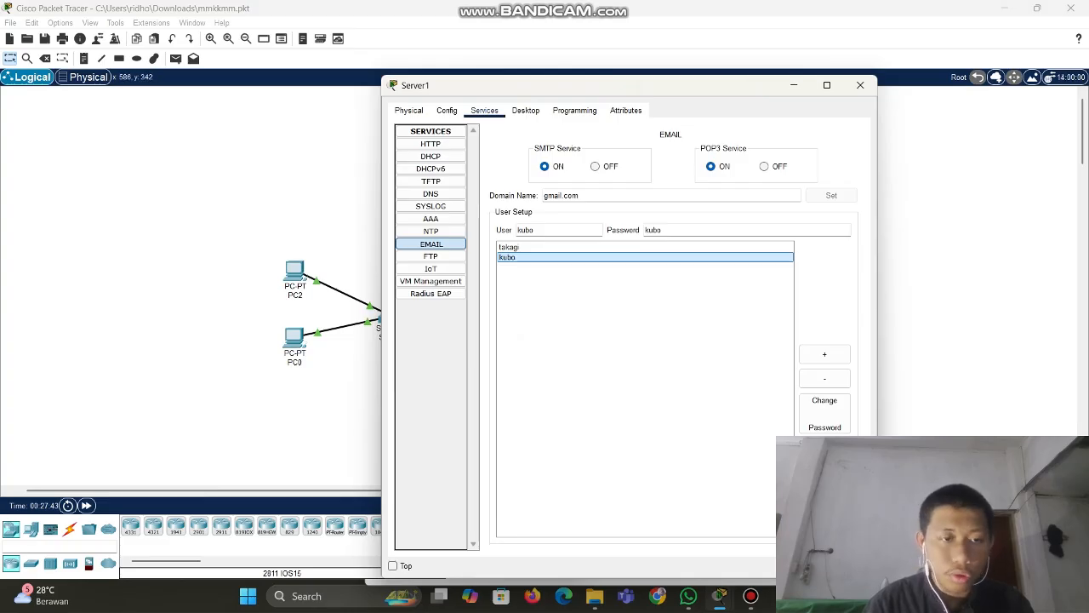
left_click(295, 270)
Set 192.168.2.2 as PC2's incoming and outgoing mail server, add the logon user name, and save
left_click(175, 209)
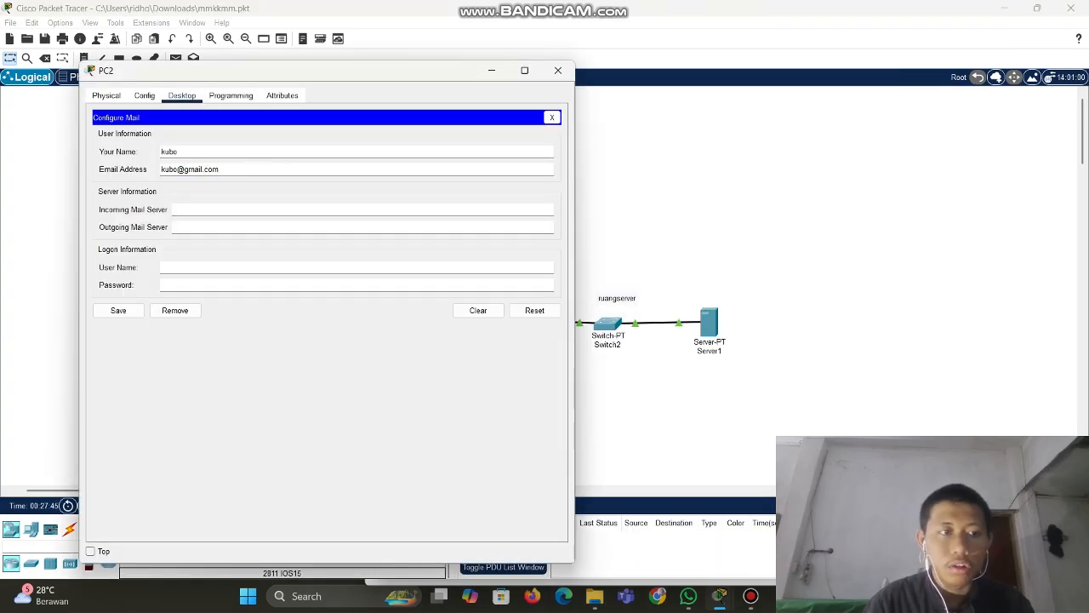
type("192.168.2.2")
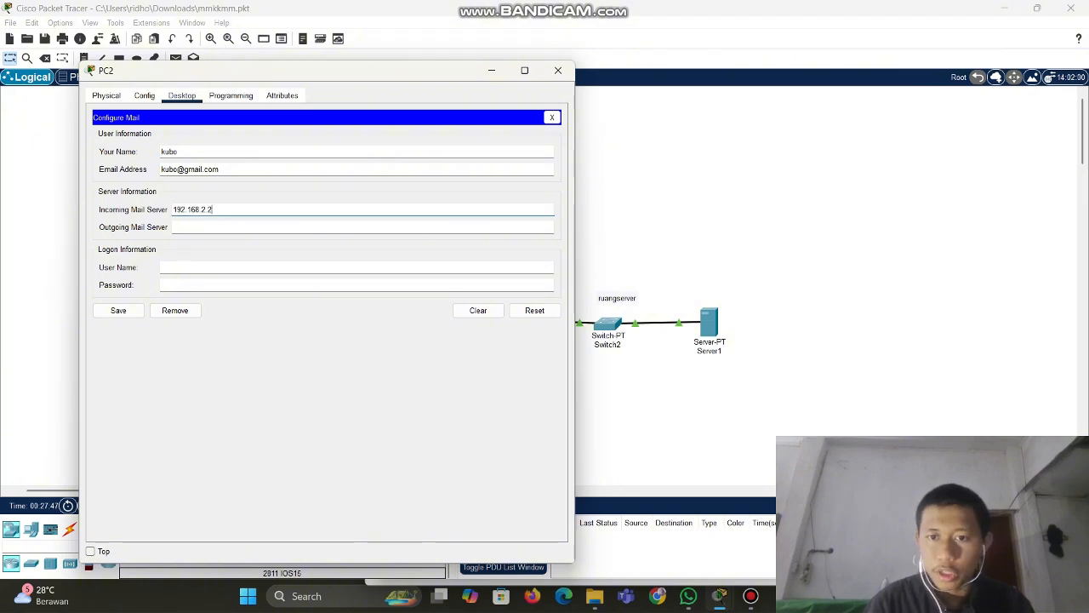
left_click(175, 227)
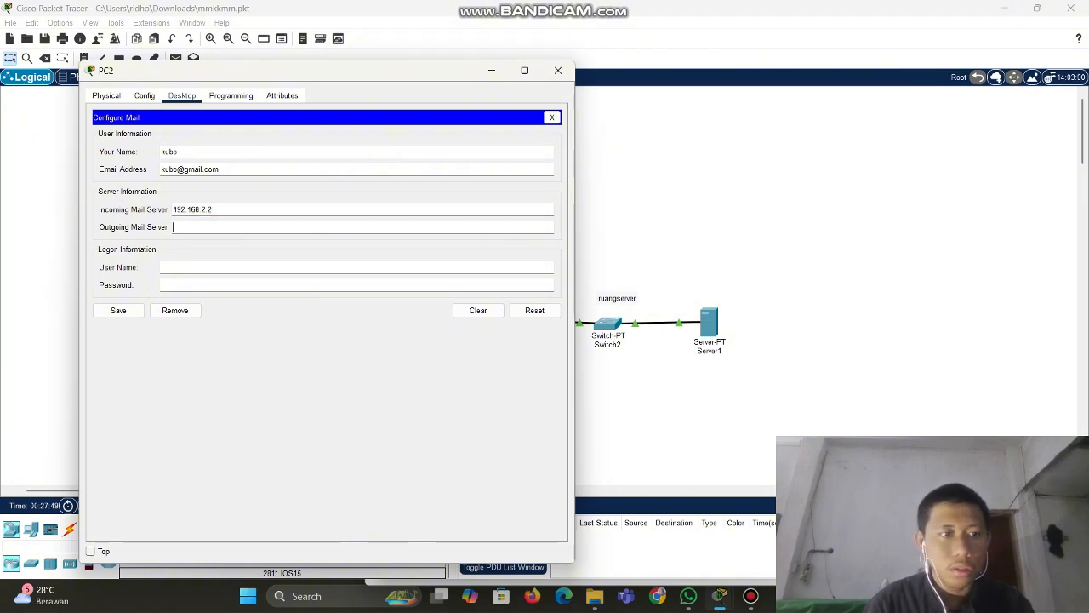
type("192.168.2.2")
left_click(163, 267)
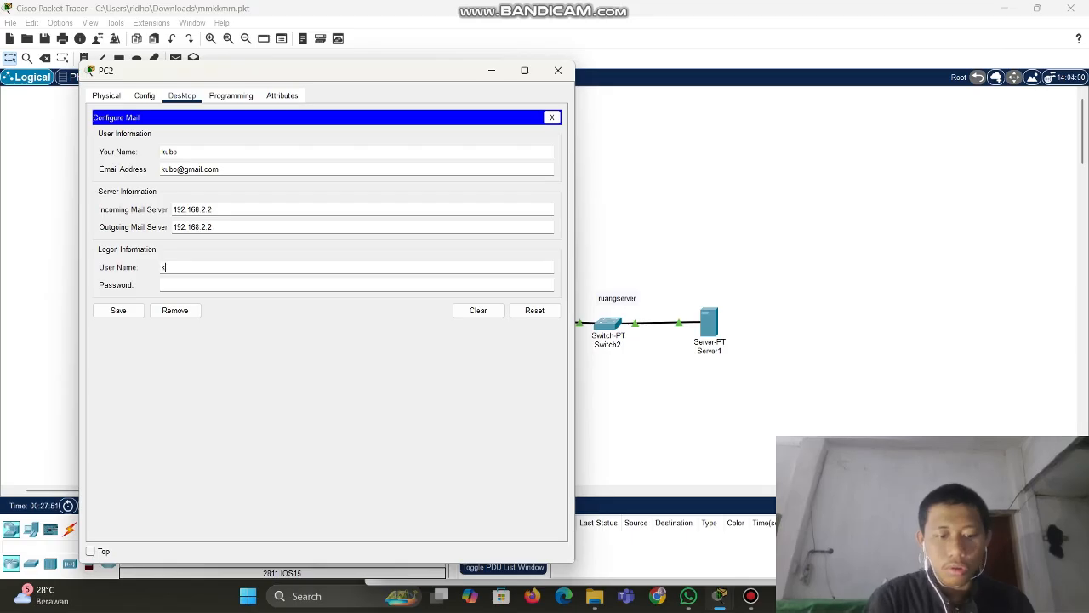
type("kubokubo")
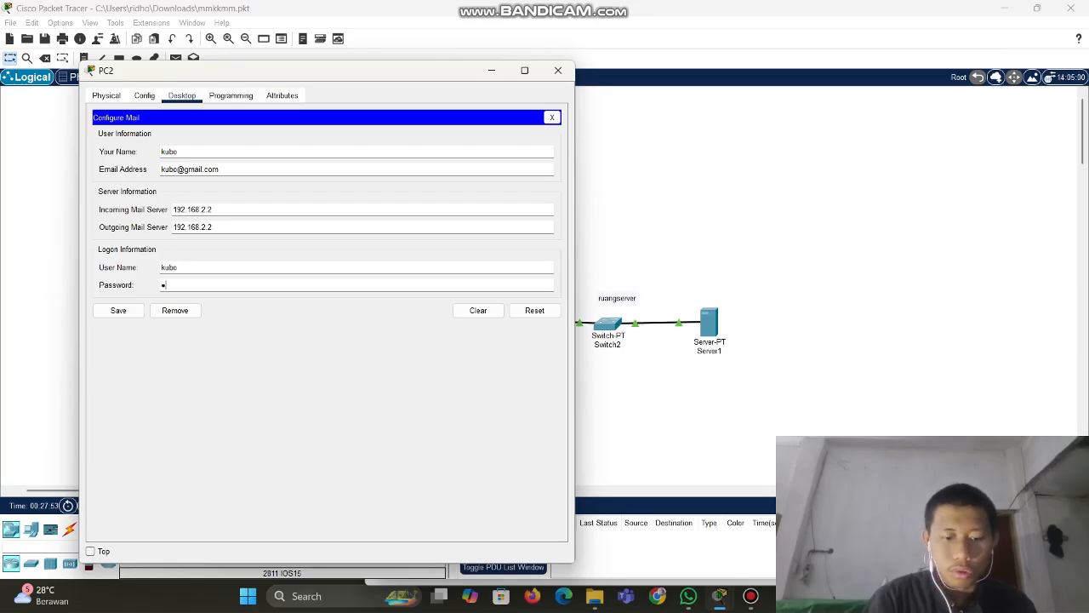
left_click(118, 310)
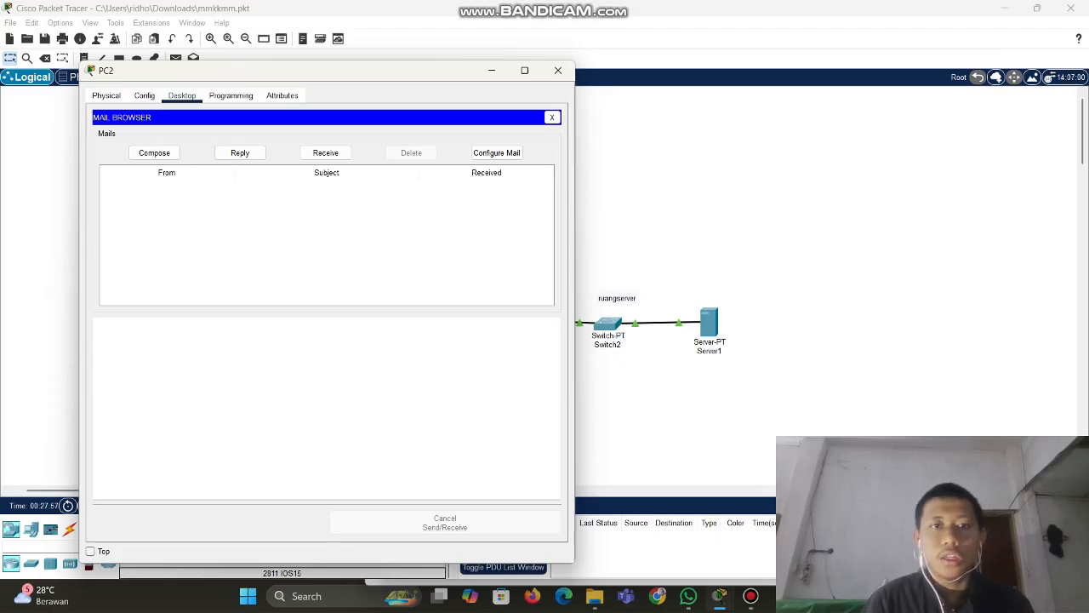
Send a mail from PC2 to PC0's user with subject 'halo' and a short greeting
left_click_drag(391, 72, 693, 67)
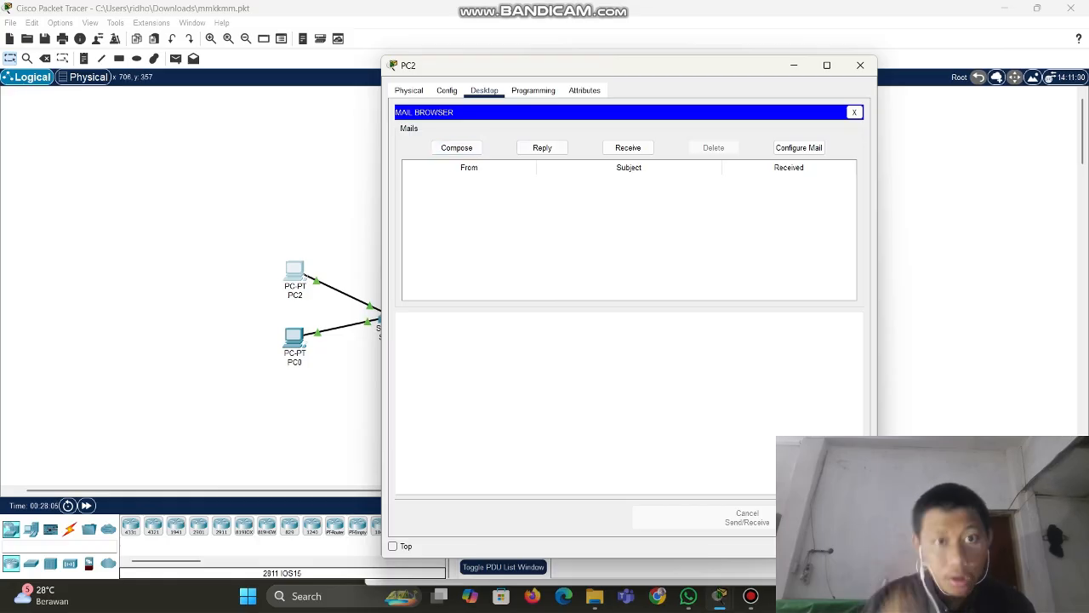
left_click(456, 147)
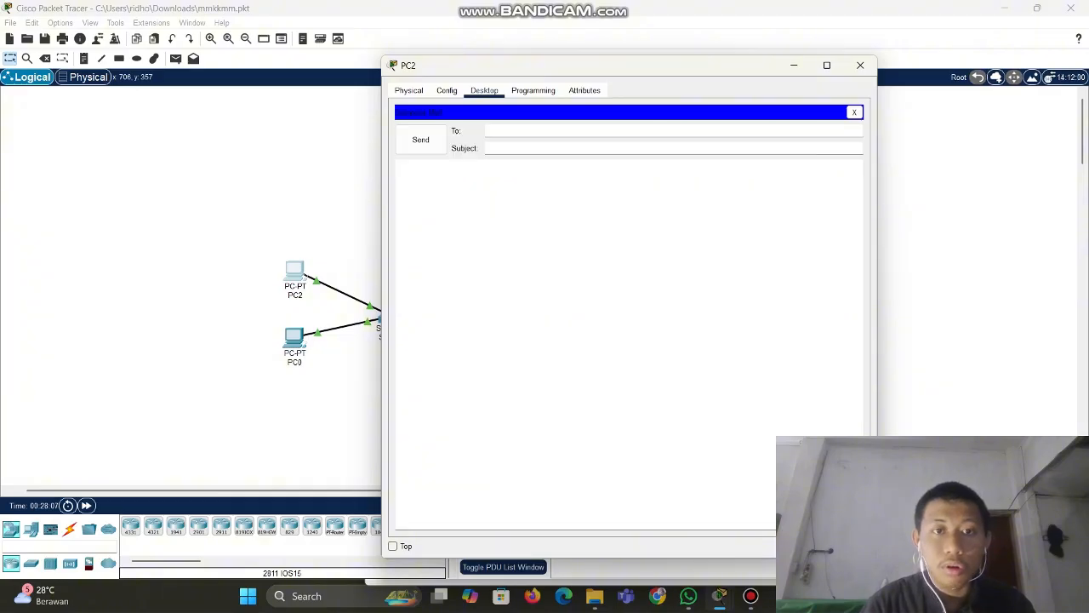
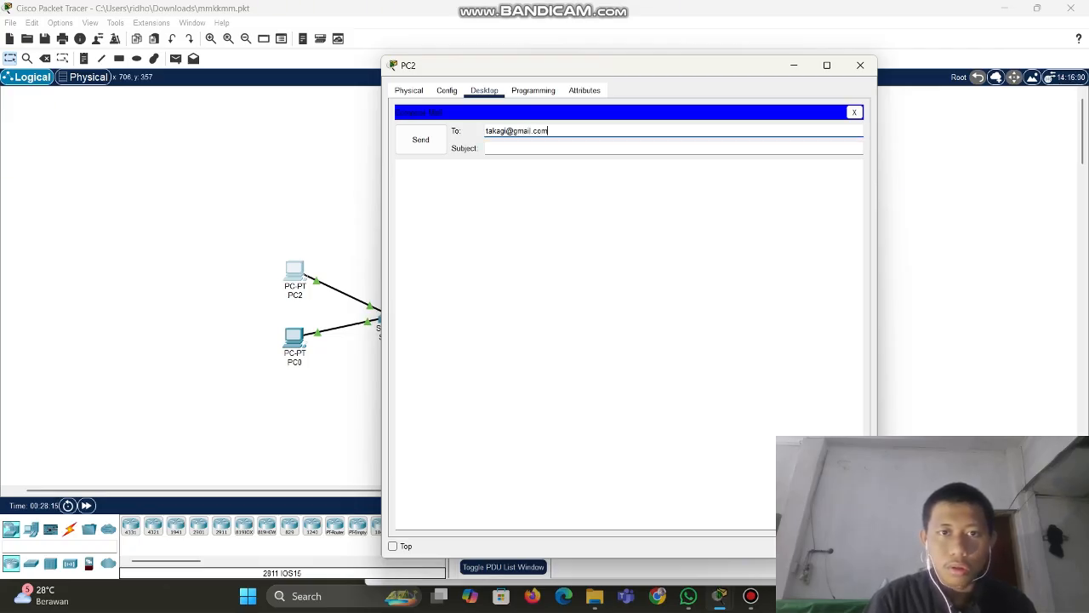
key("Tab")
type("ha")
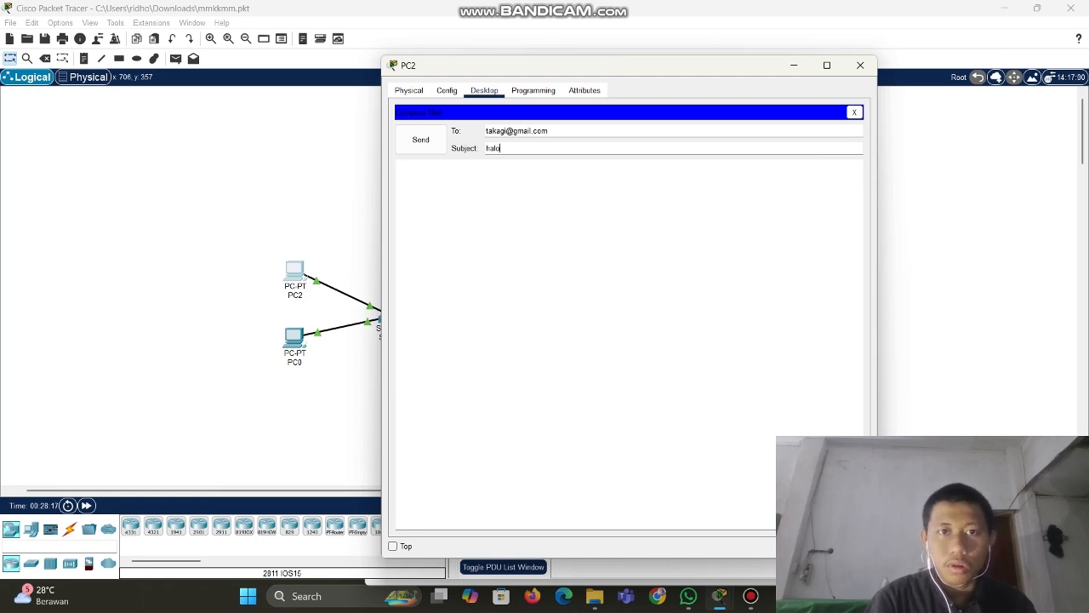
key("Tab")
type("ha")
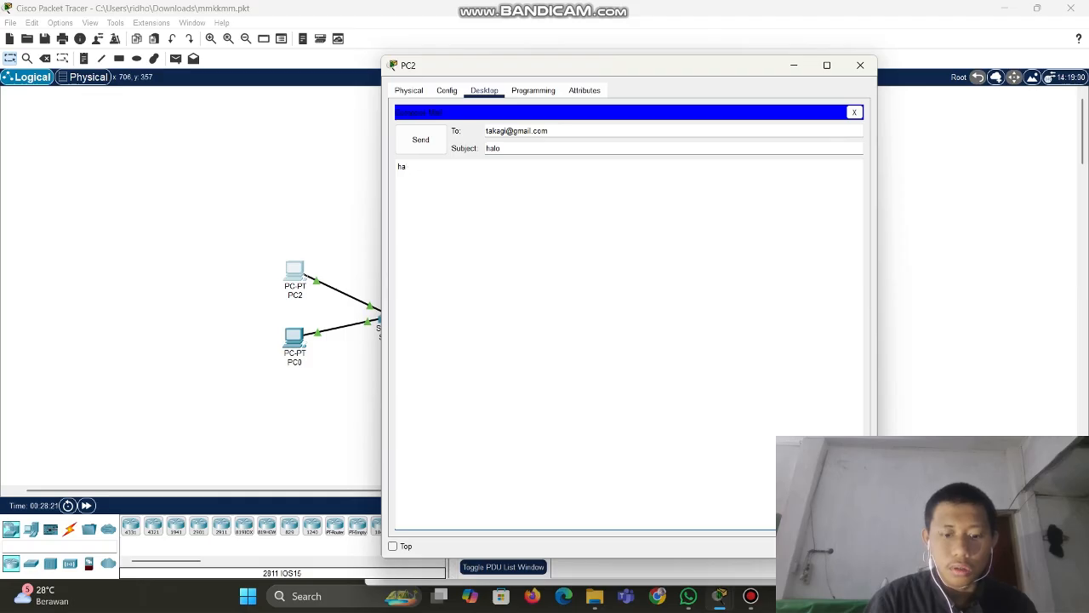
type("lolo saya takagi")
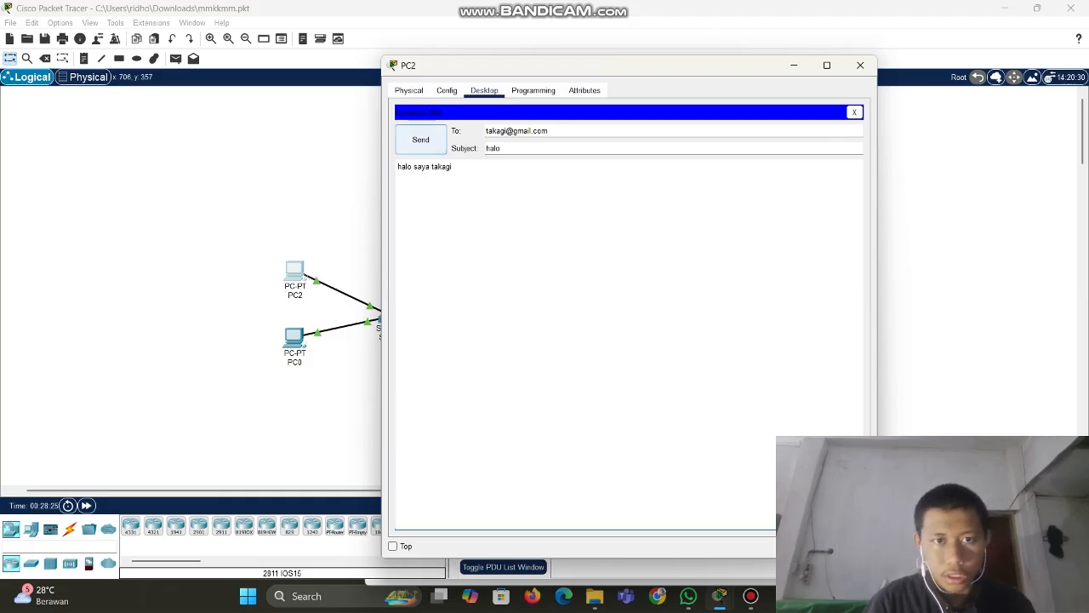
left_click(420, 140)
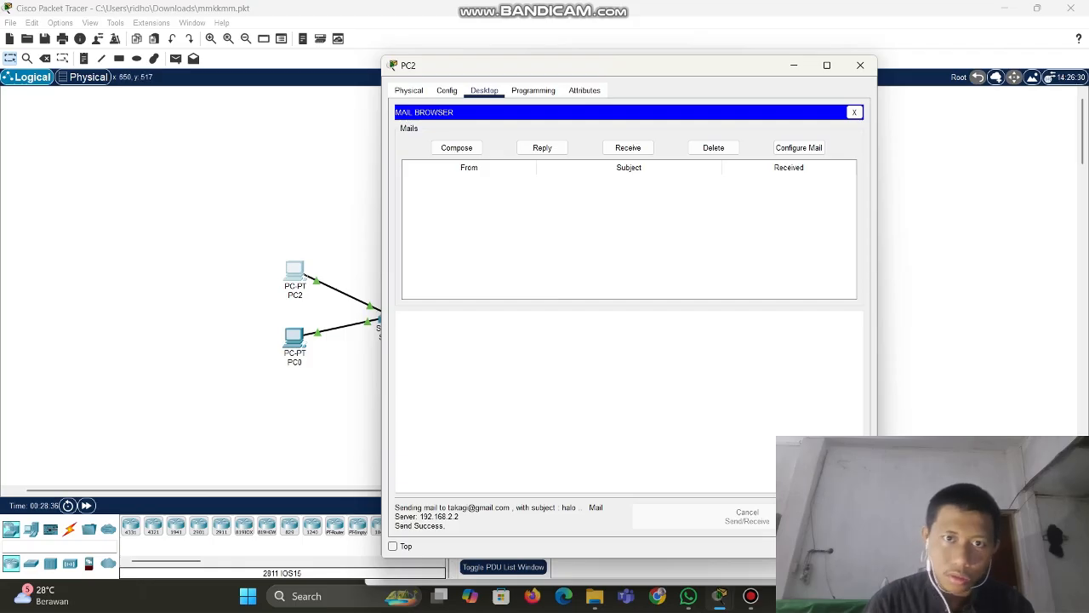
Receive the 'halo' mail in PC0's Mail Browser and open it to read the greeting
left_click(860, 65)
left_click(294, 338)
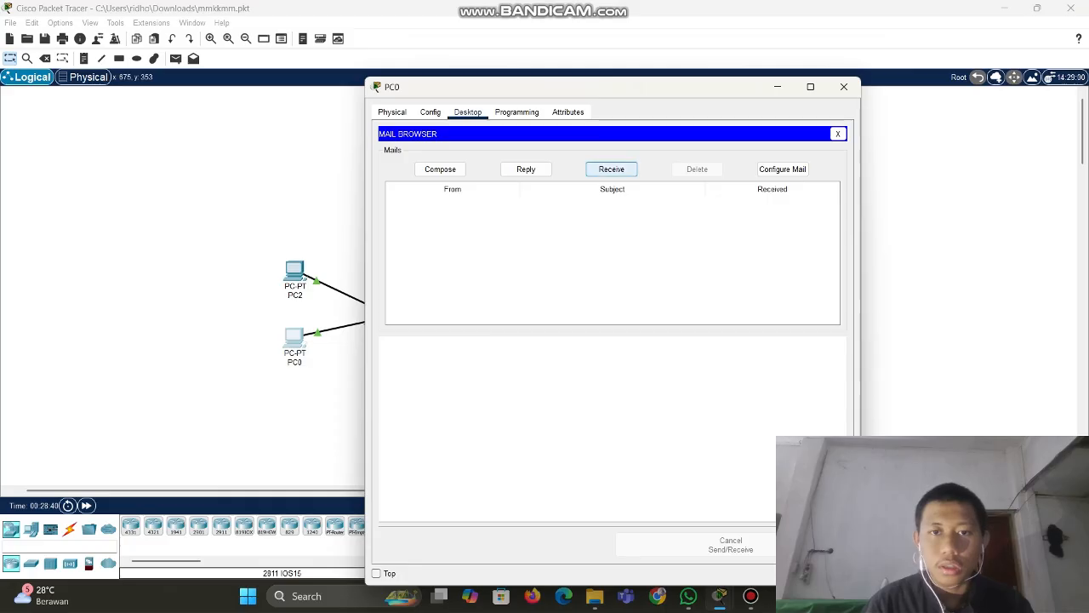
left_click(611, 169)
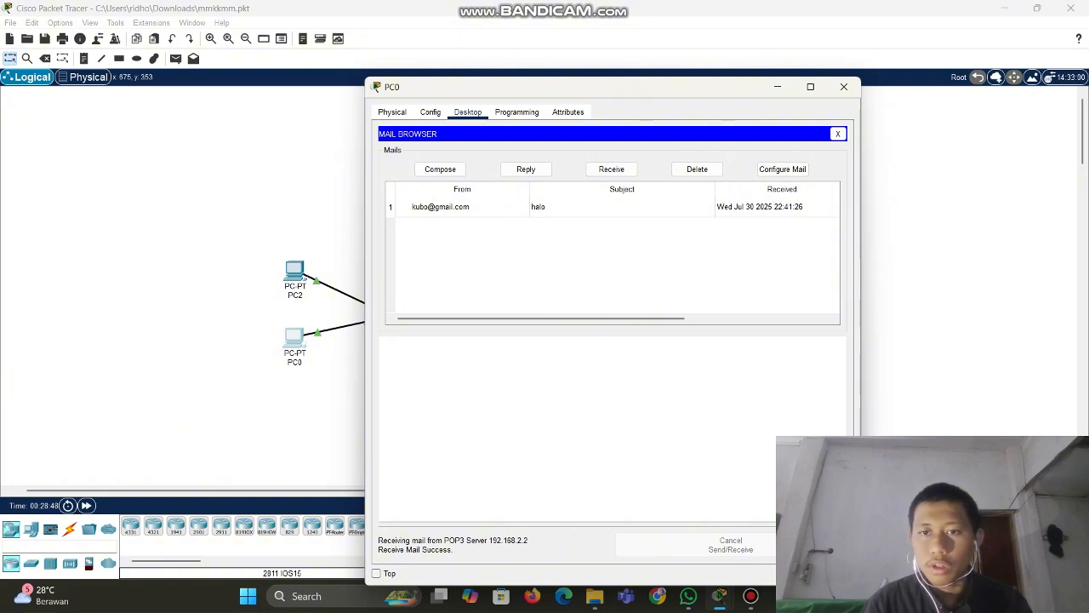
double_click(462, 206)
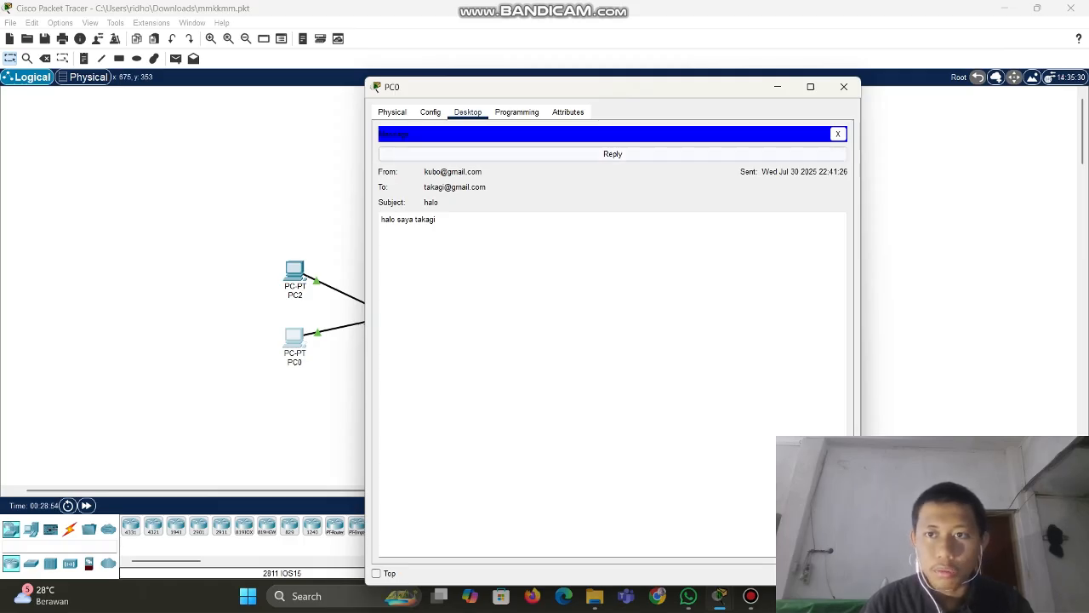
left_click(838, 133)
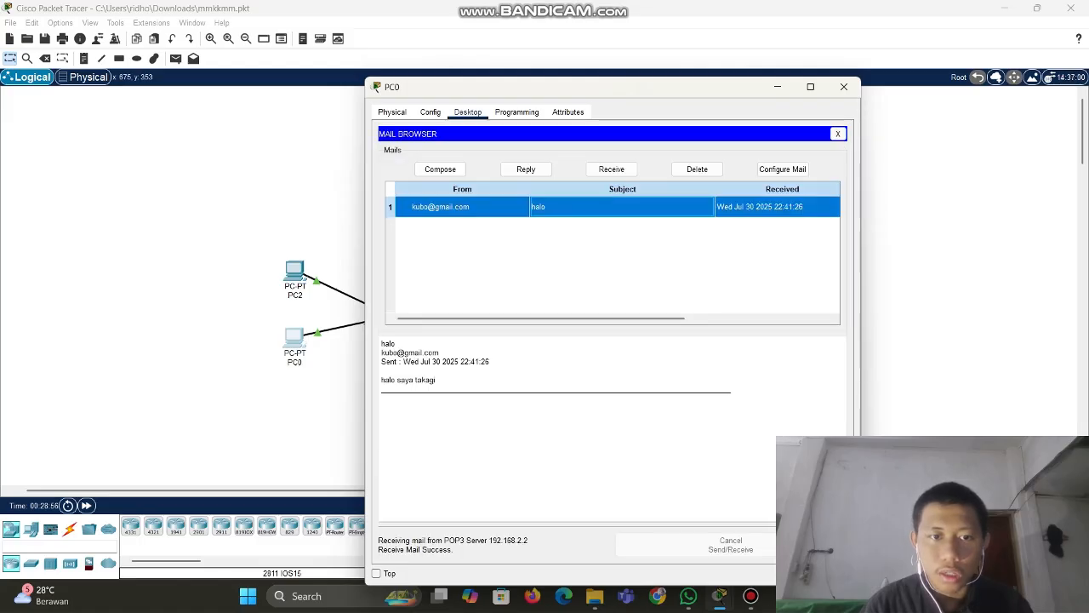
double_click(596, 207)
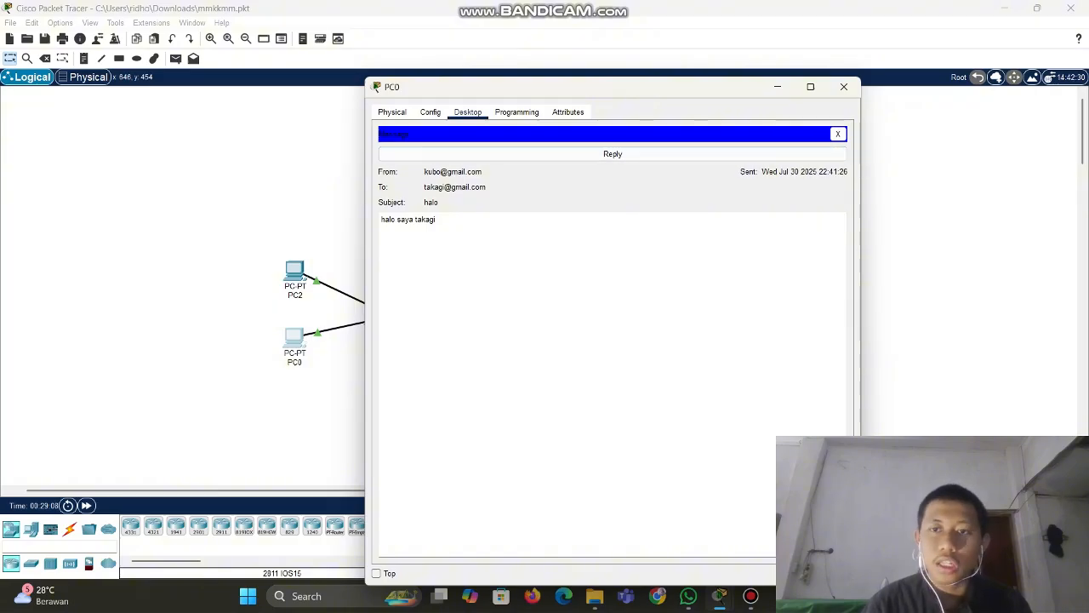
Reply to the 'halo' mail from PC0 with the message 'iya halo' and send it
left_click(839, 134)
left_click(622, 207)
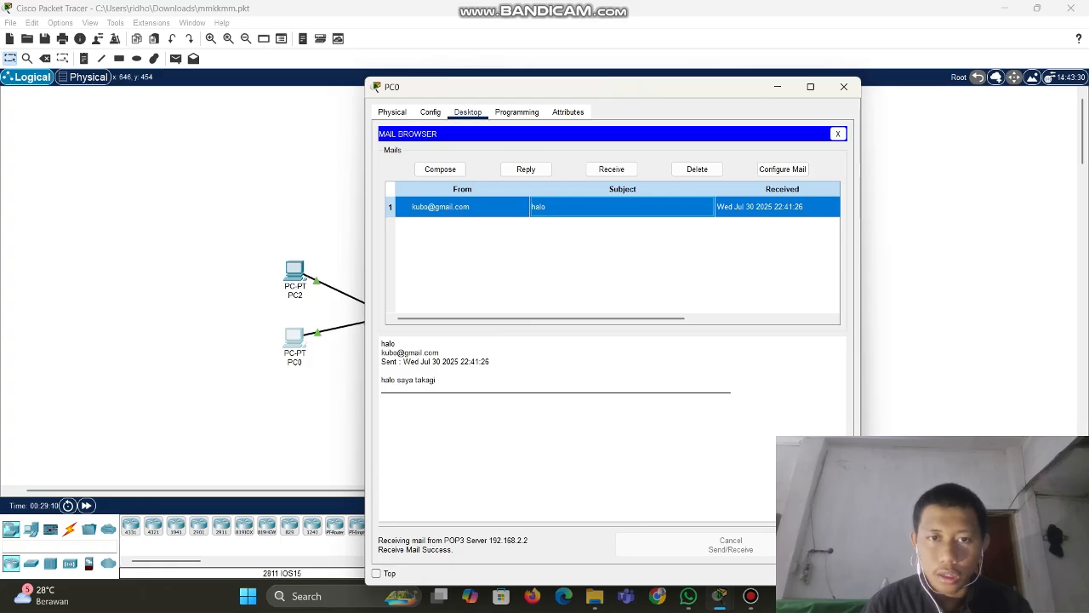
left_click(526, 168)
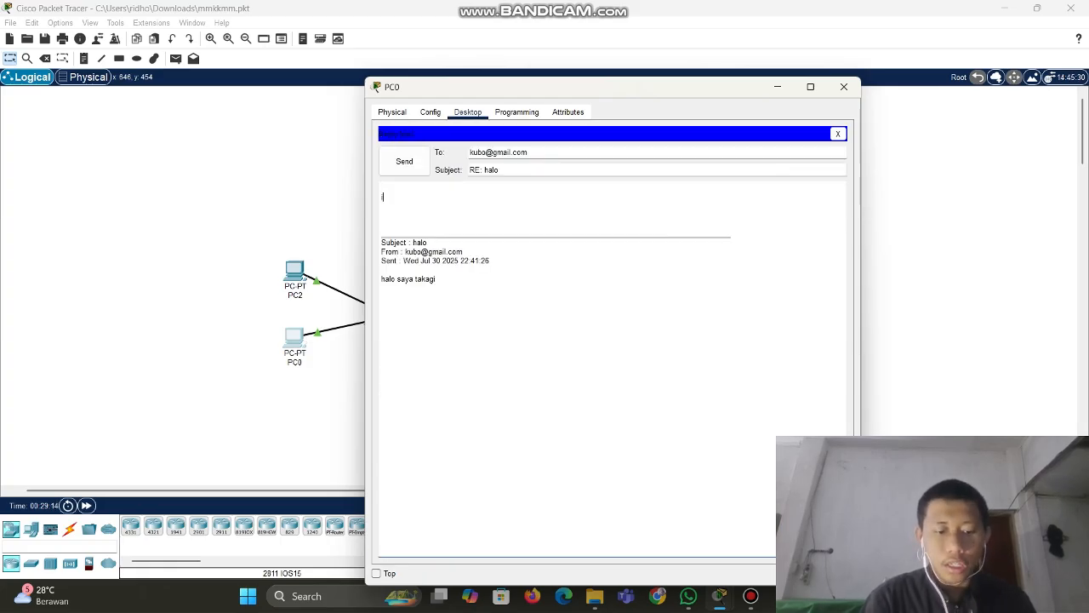
type("iya sa")
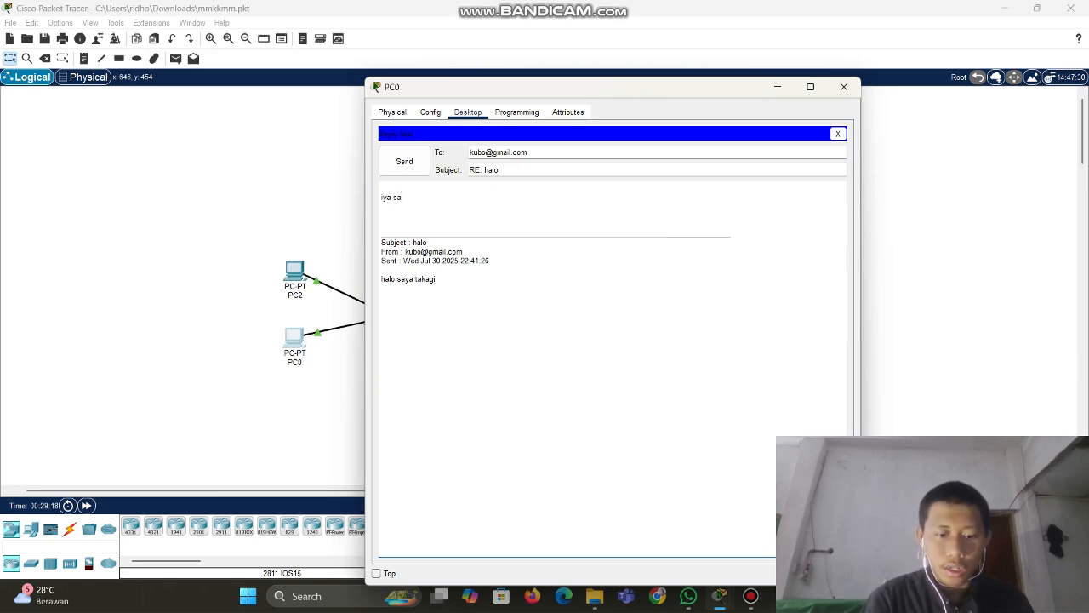
key("BackSpace")
key("BackSpace")
type("halo")
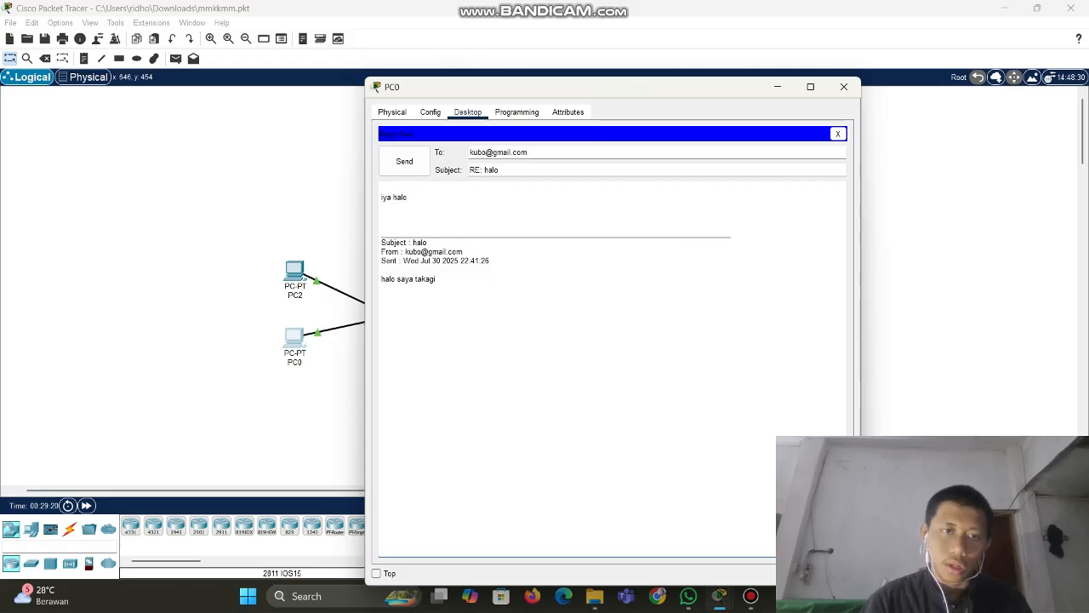
left_click(404, 160)
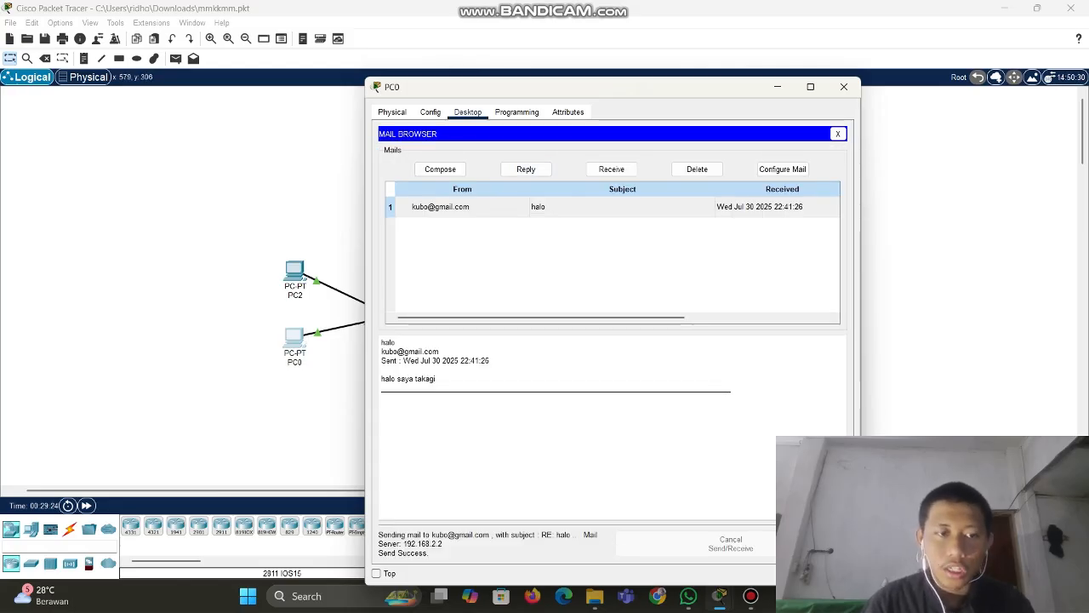
left_click(843, 87)
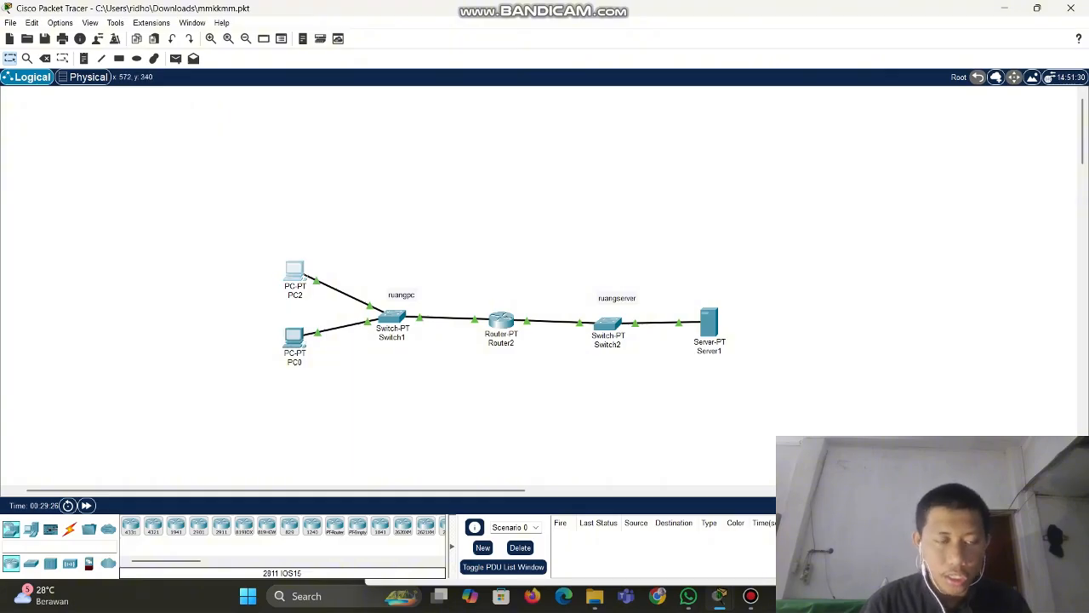
Receive the 'RE: halo' reply in PC2's inbox, view it, then hide PC2's window
left_click(294, 271)
left_click(628, 147)
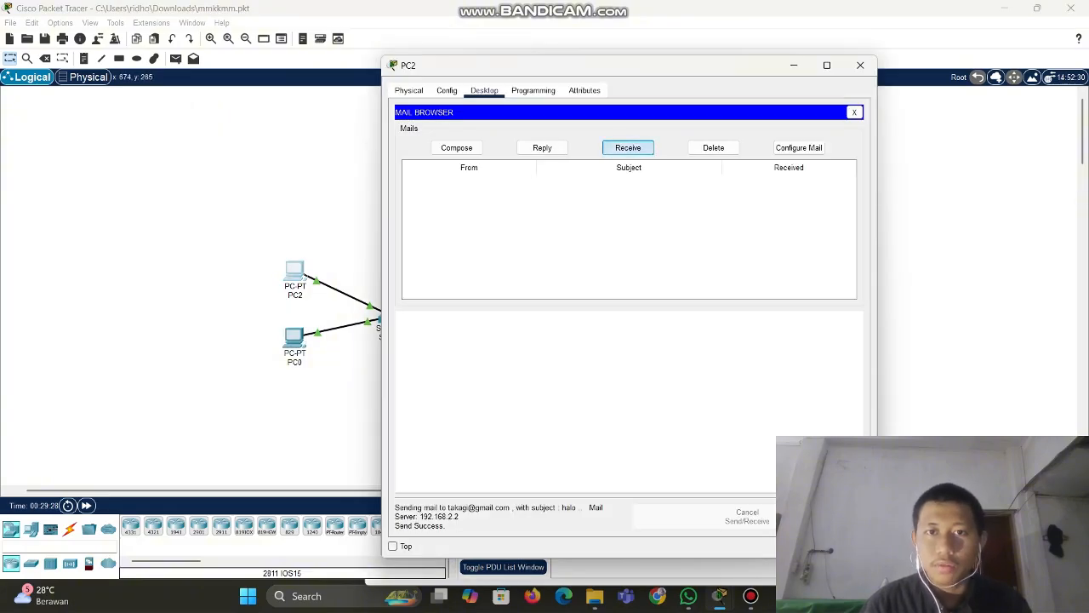
left_click(628, 185)
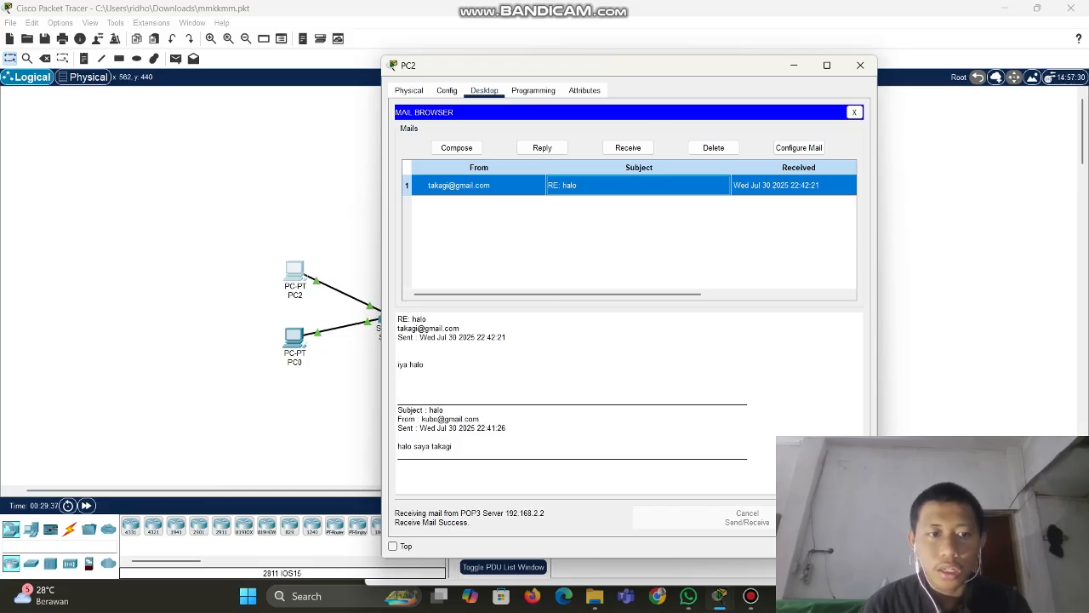
left_click(295, 338)
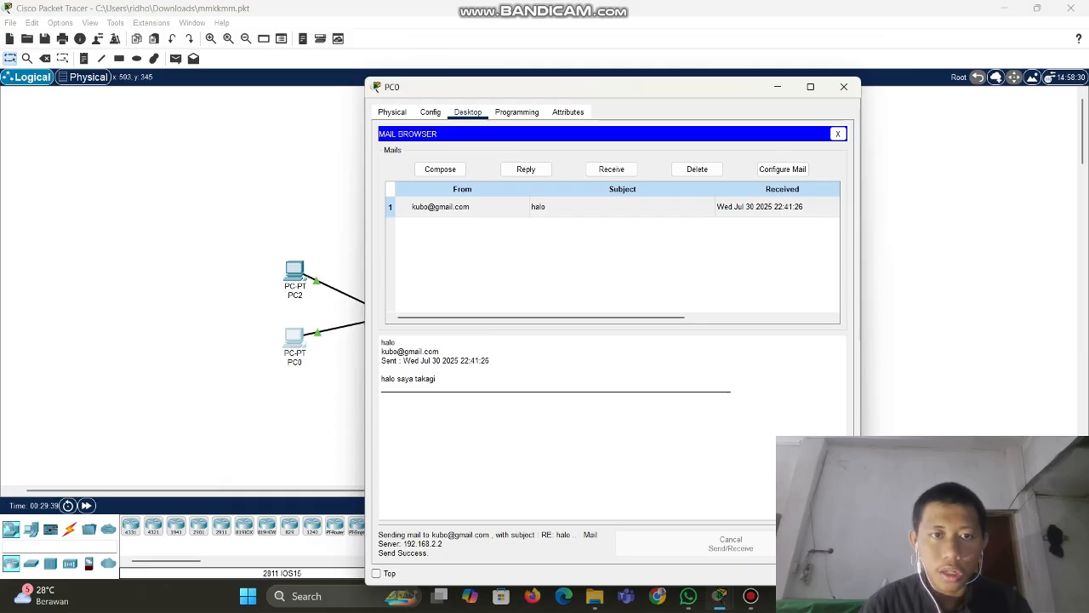
left_click(295, 272)
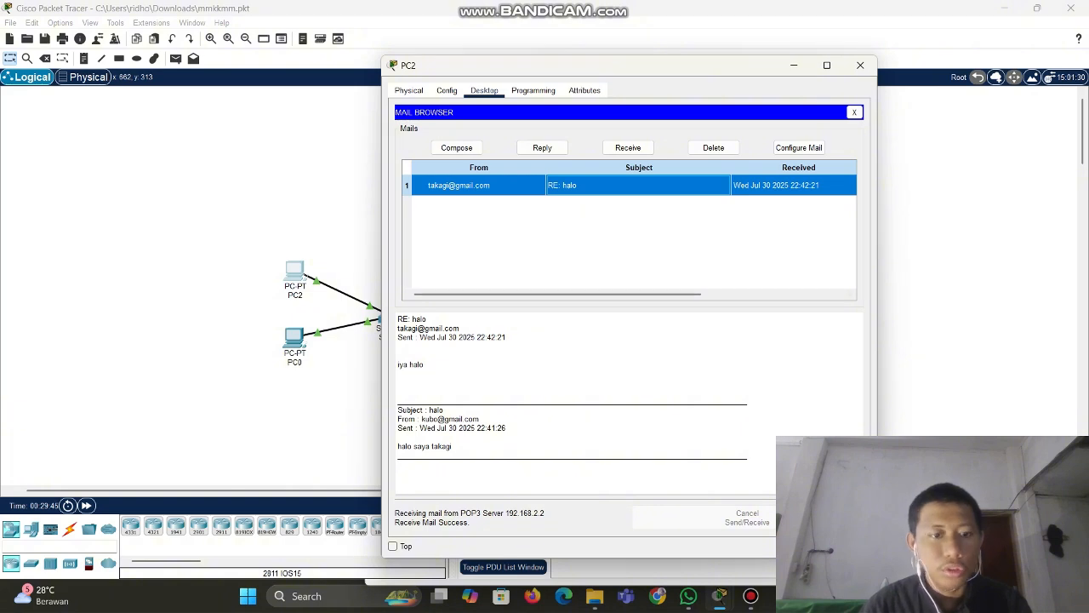
left_click_drag(651, 66, 495, 71)
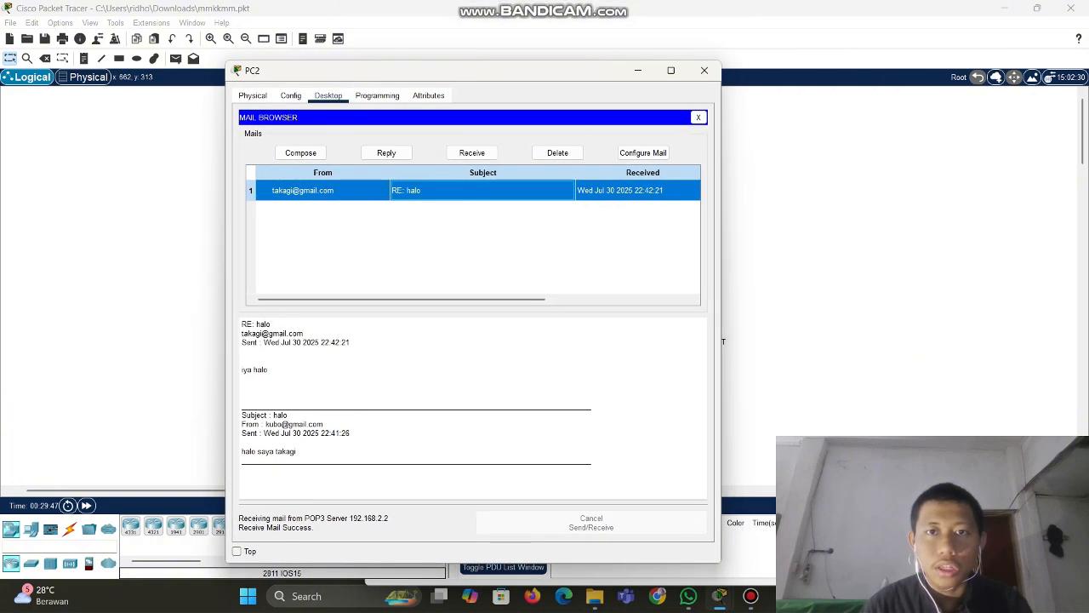
left_click(639, 71)
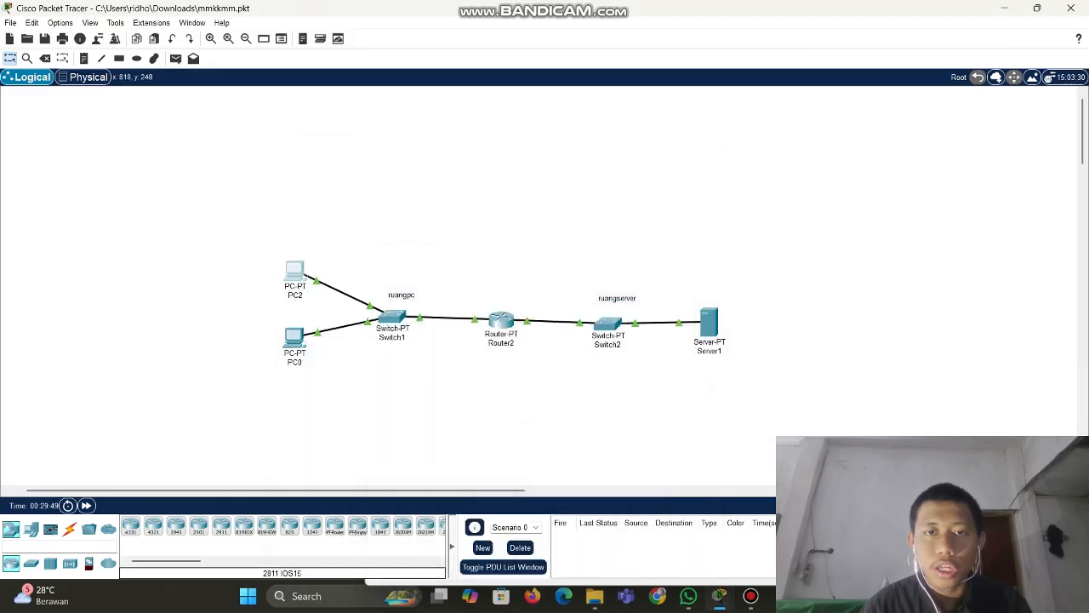
Move the Bandicam recorder aside, bring Packet Tracer to the front and nudge PC1 slightly right
left_click(295, 337)
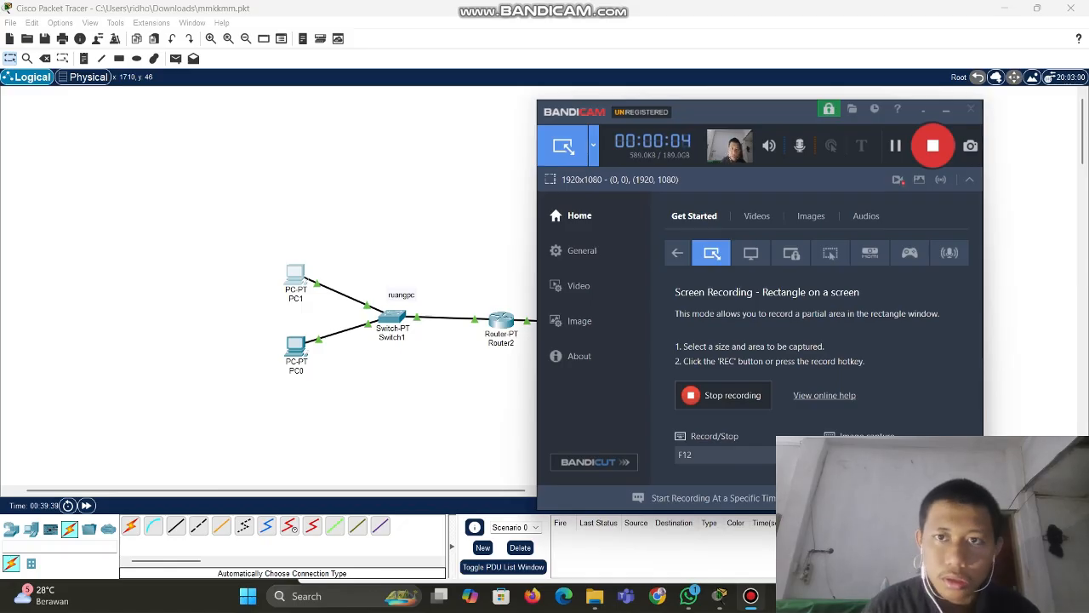
left_click_drag(734, 106, 751, 92)
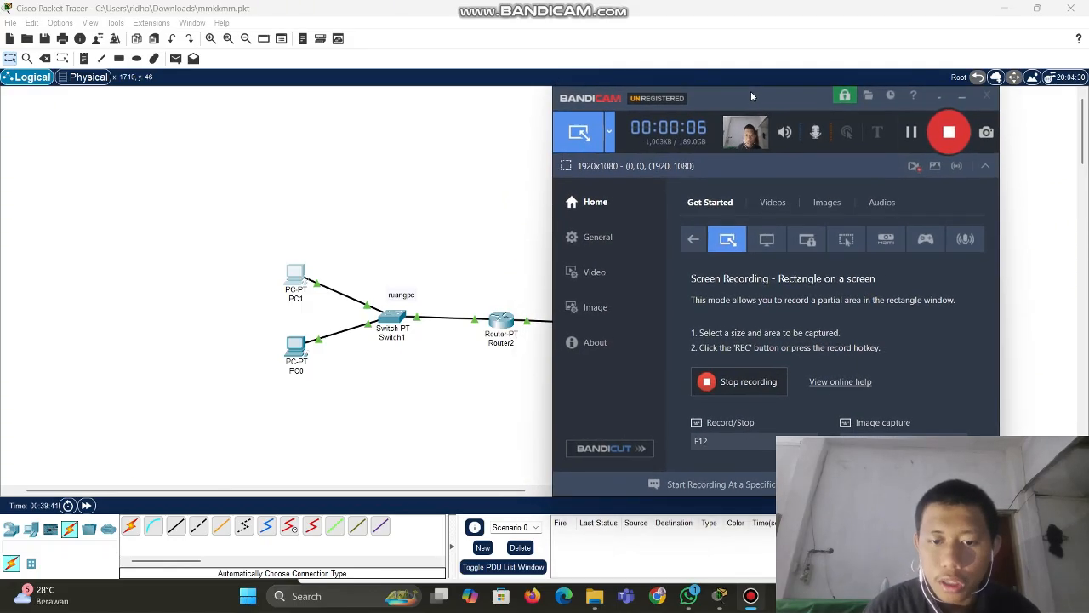
left_click_drag(745, 91, 734, 92)
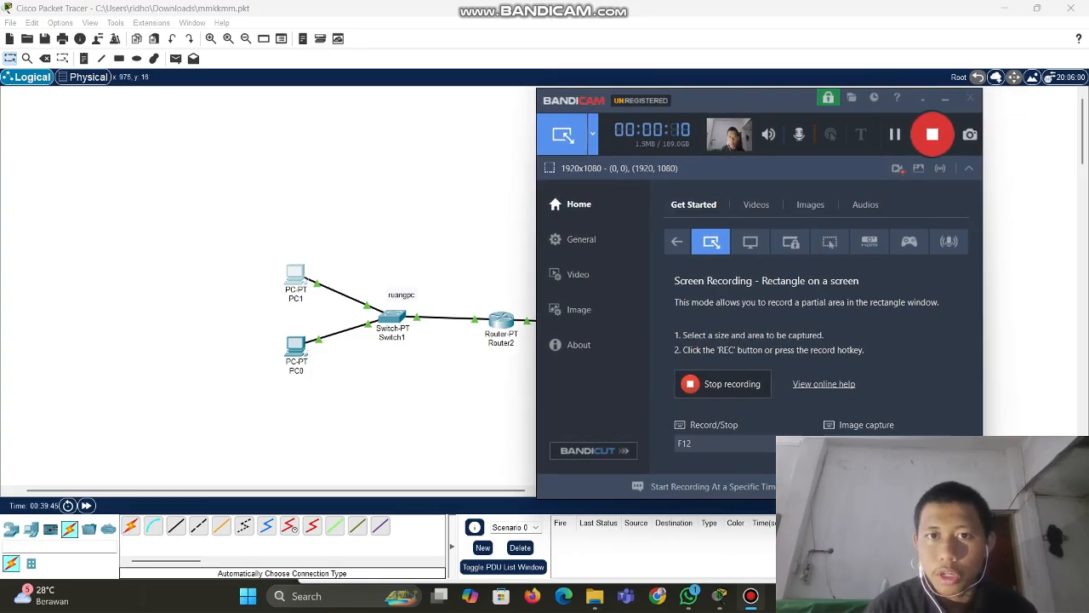
left_click(444, 165)
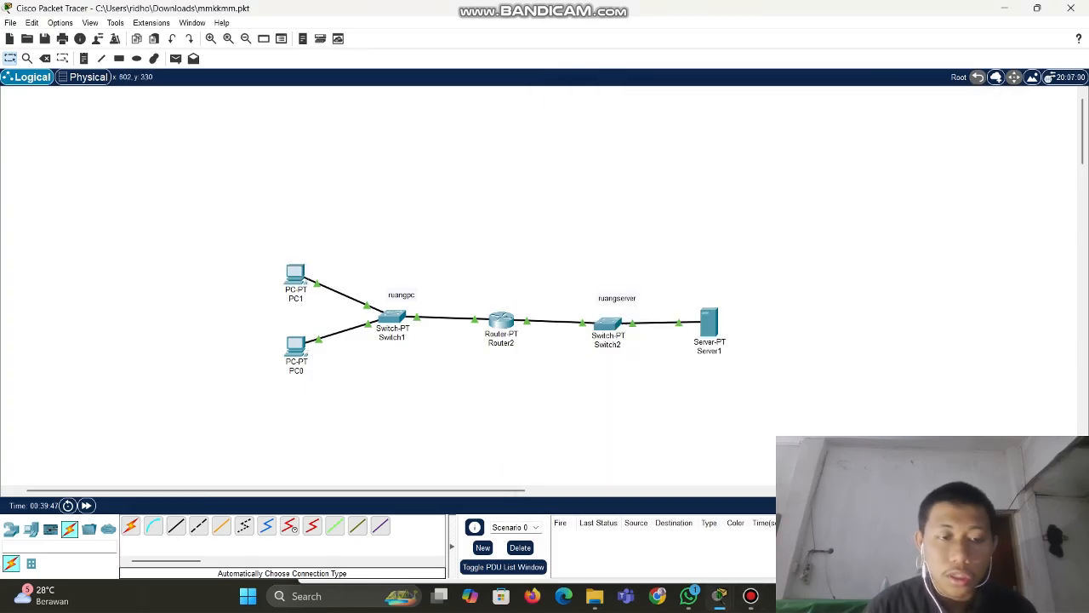
left_click_drag(296, 274, 297, 272)
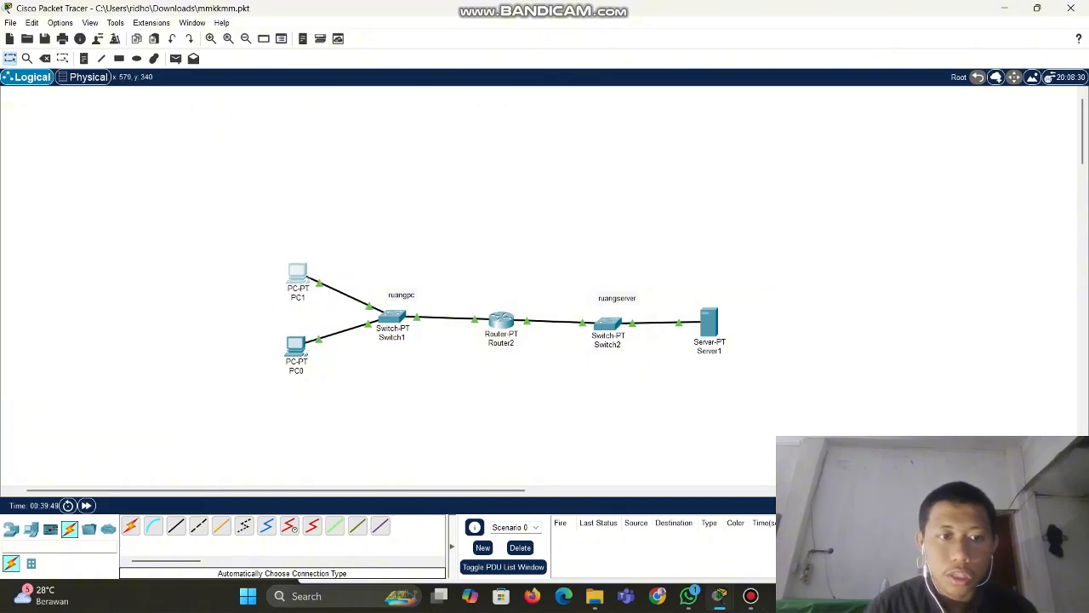
Open PC1's Command Prompt and start typing the ftp 192.168.2.2 command
double_click(297, 274)
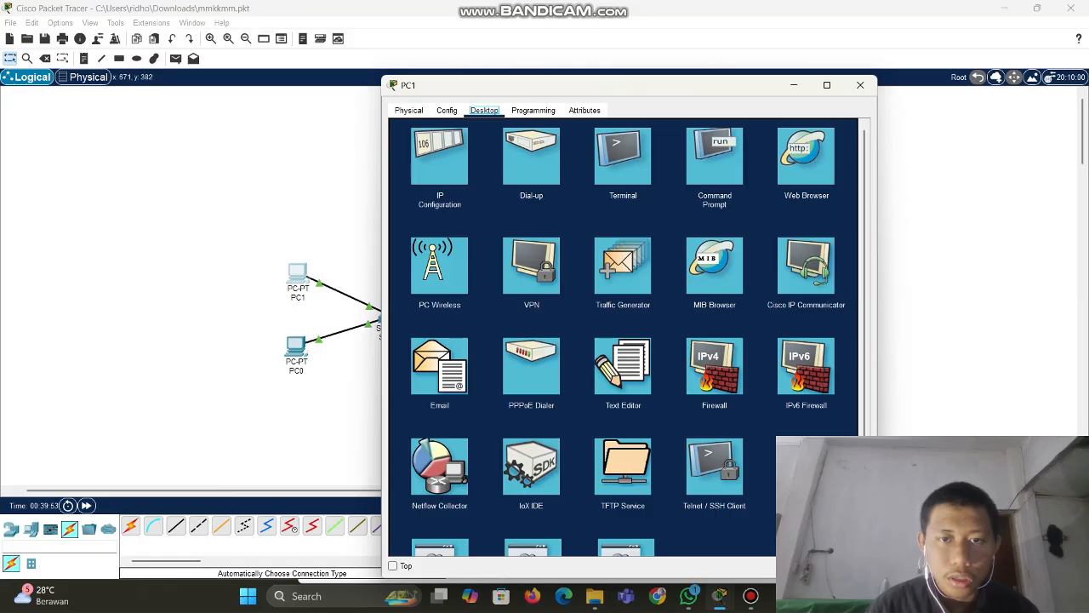
left_click(715, 157)
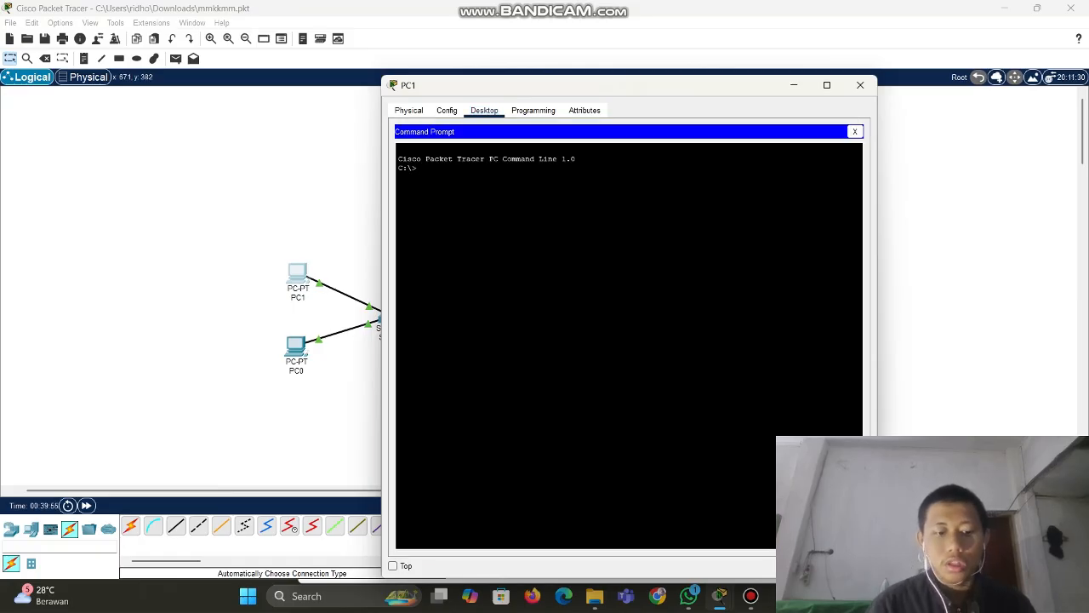
type("ftp ")
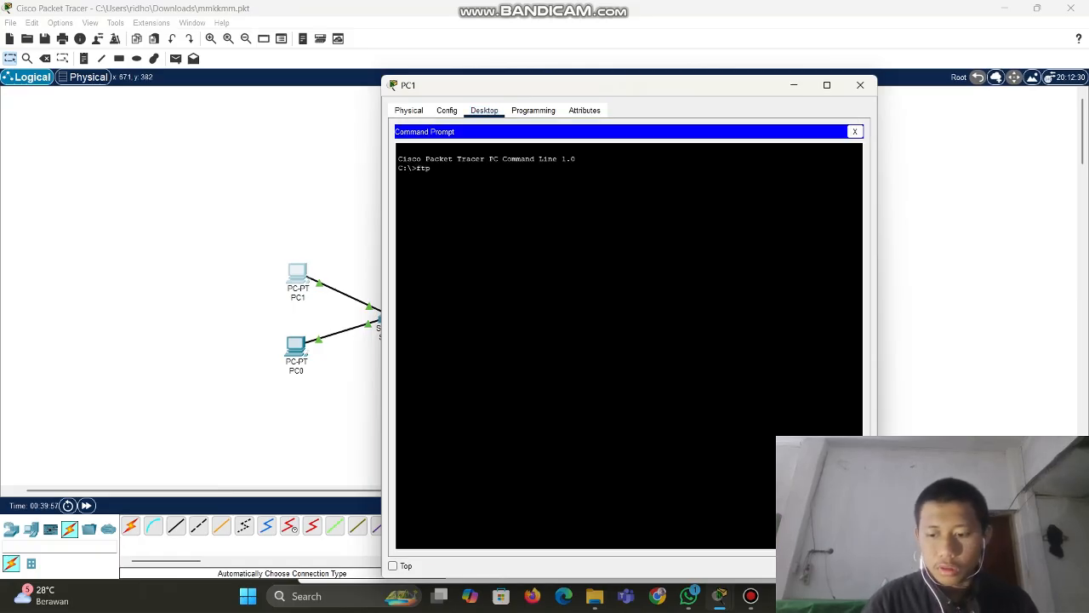
type("192.168.2.2")
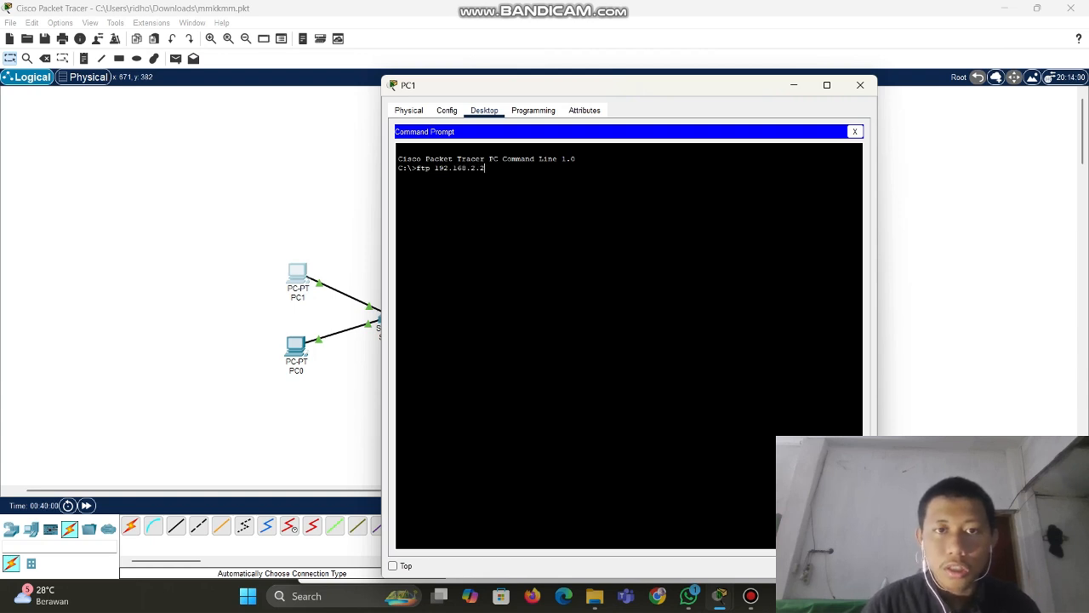
left_click_drag(606, 85, 510, 94)
Run ftp 192.168.2.2 from PC1 to reach the username prompt, and open Server1's window
left_click_drag(320, 177, 389, 178)
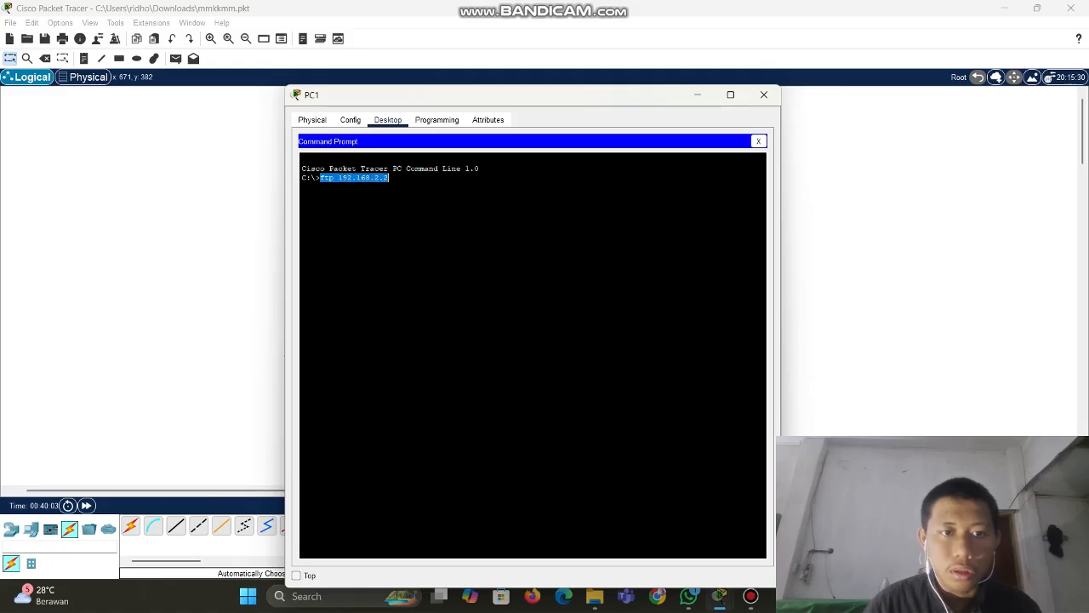
left_click(389, 178)
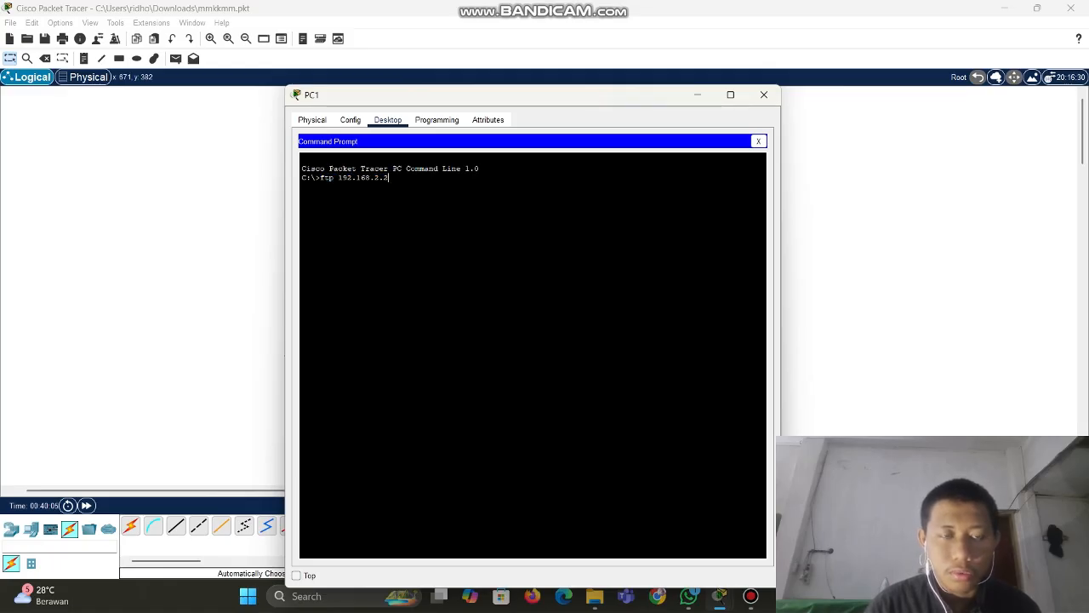
left_click_drag(389, 177, 320, 177)
left_click(320, 177)
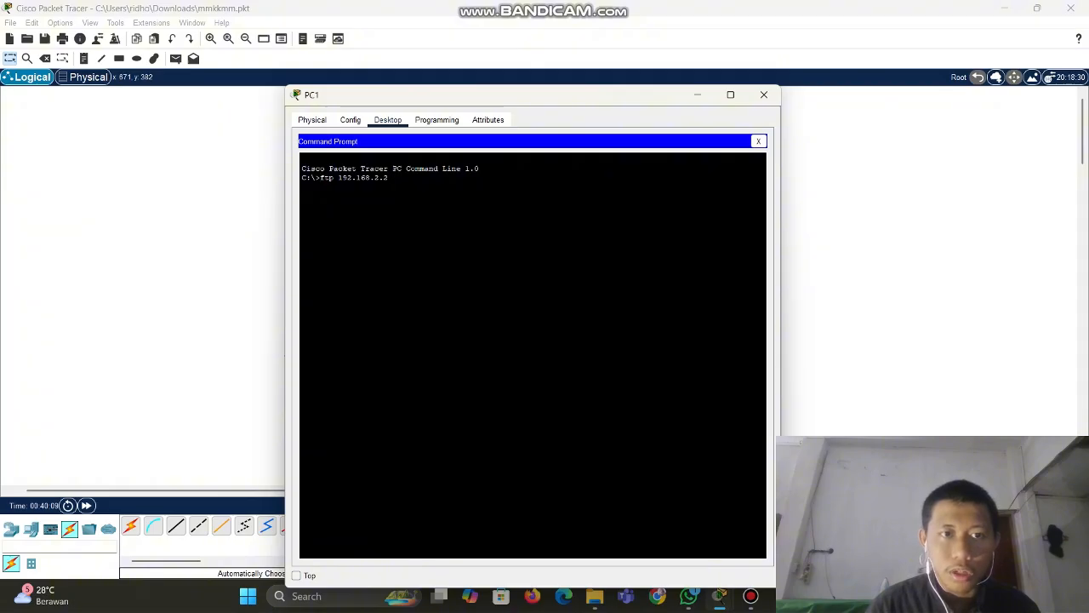
left_click_drag(334, 178, 320, 159)
left_click_drag(502, 94, 345, 94)
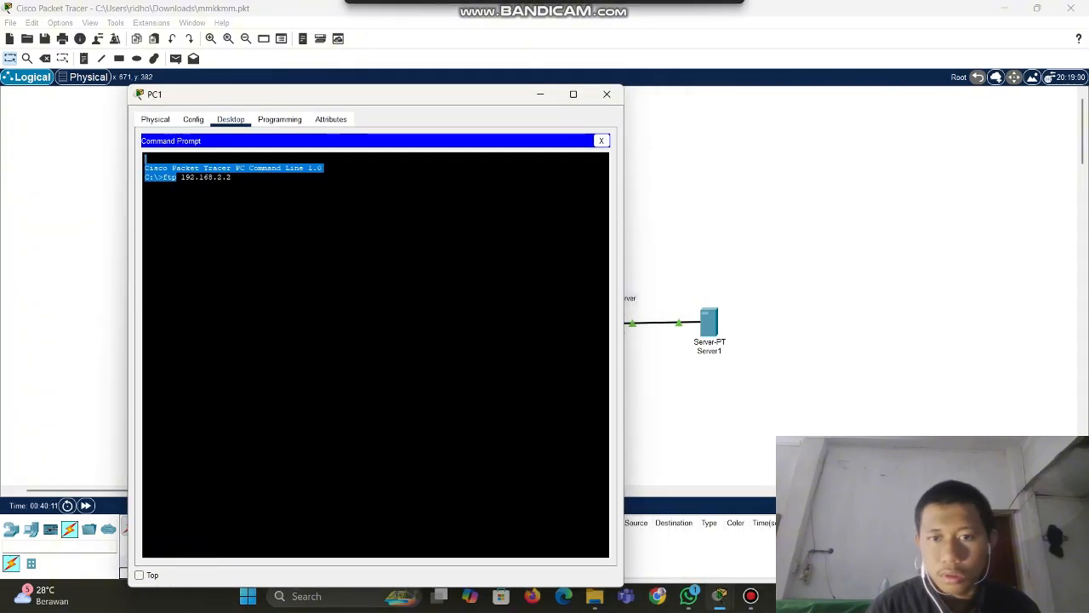
left_click(231, 177)
key("Return")
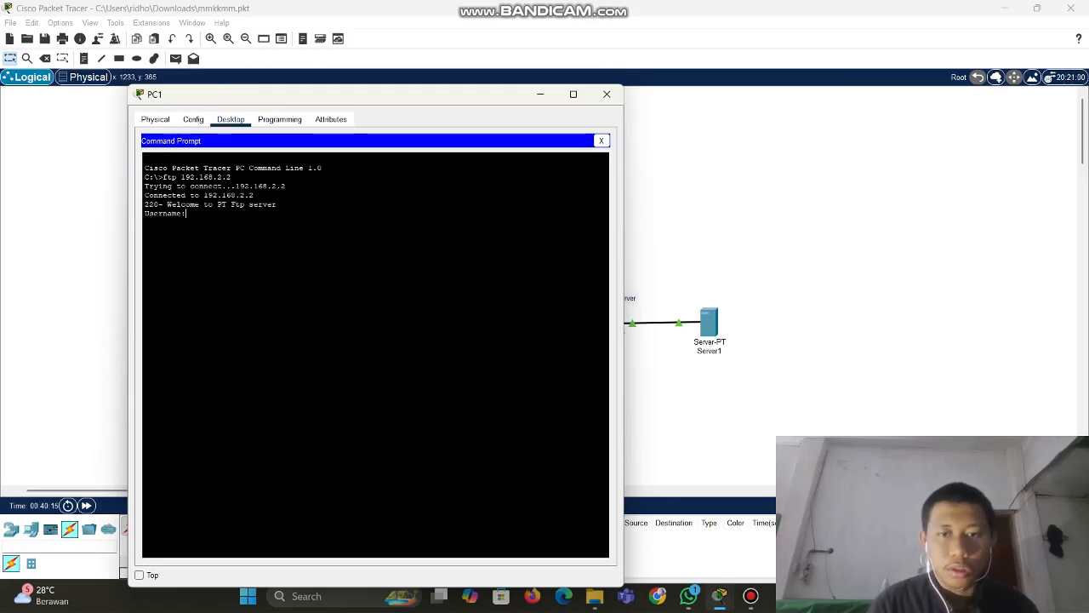
left_click(708, 324)
Check the first FTP user account's credentials in Server1's FTP services
left_click(401, 115)
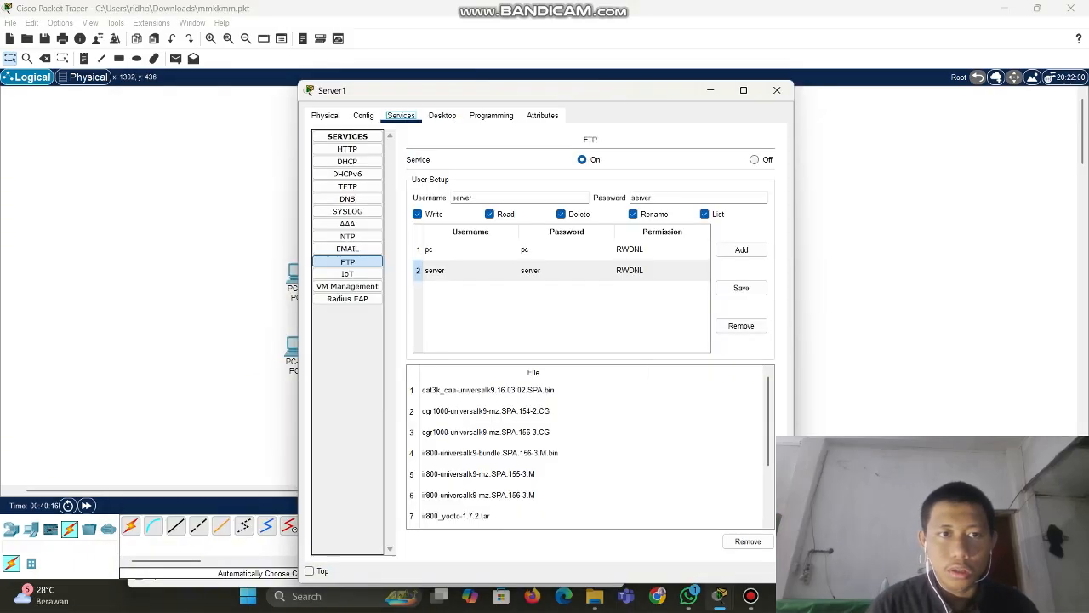
left_click(471, 248)
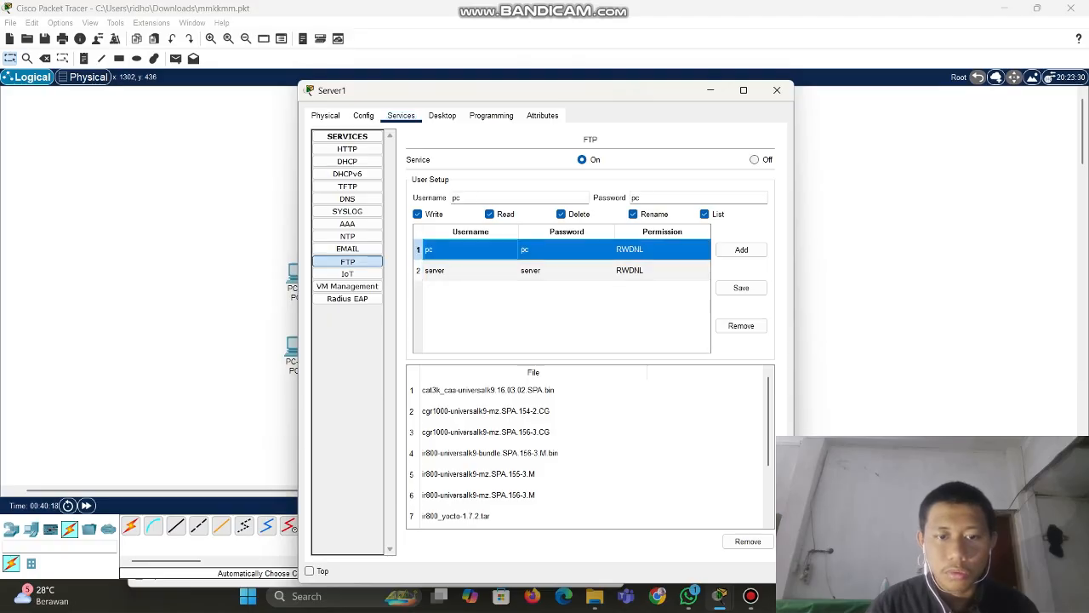
left_click(255, 237)
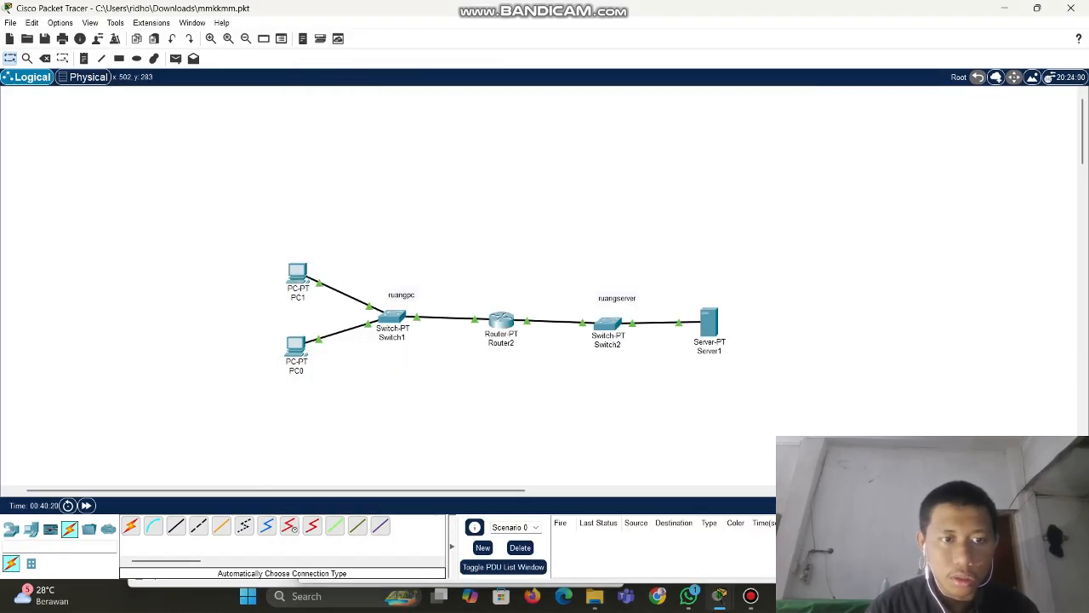
Log PC1 in to the FTP server with that account's username and password, reaching ftp>
left_click(297, 272)
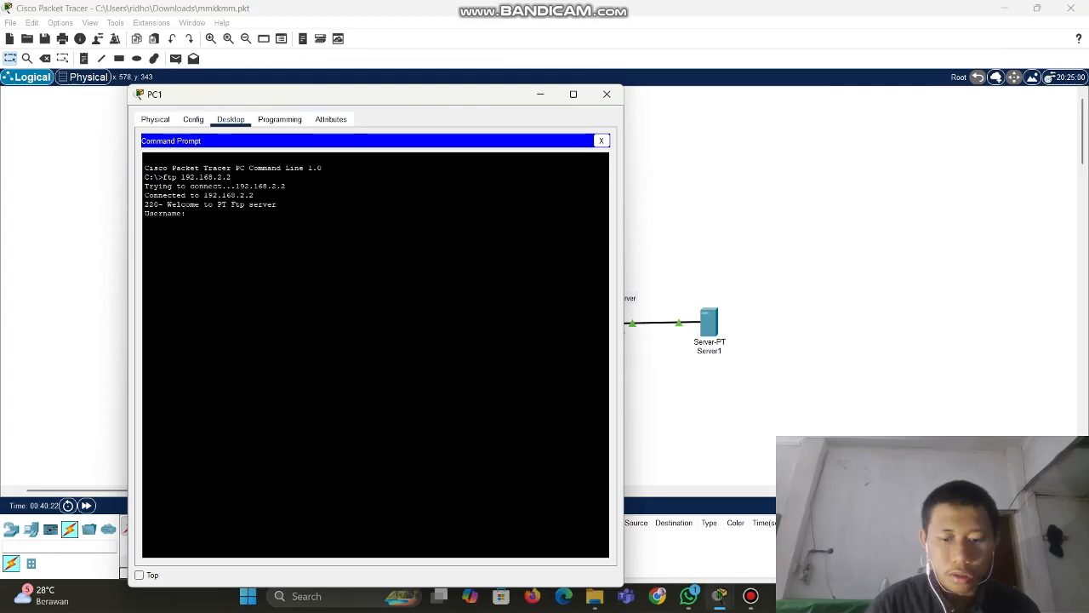
type("pc")
key("Return")
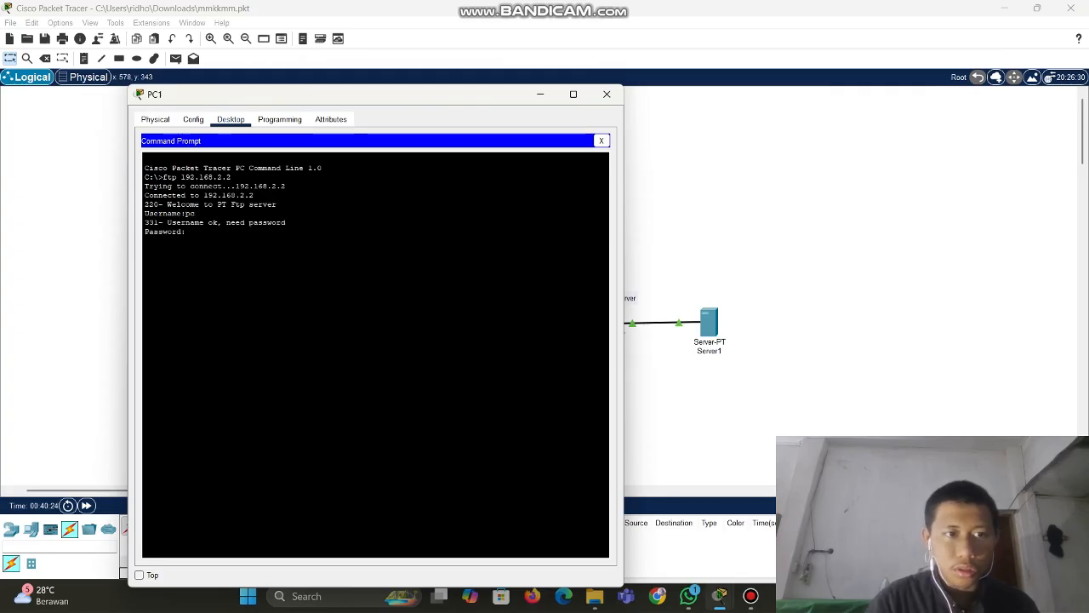
key("Return")
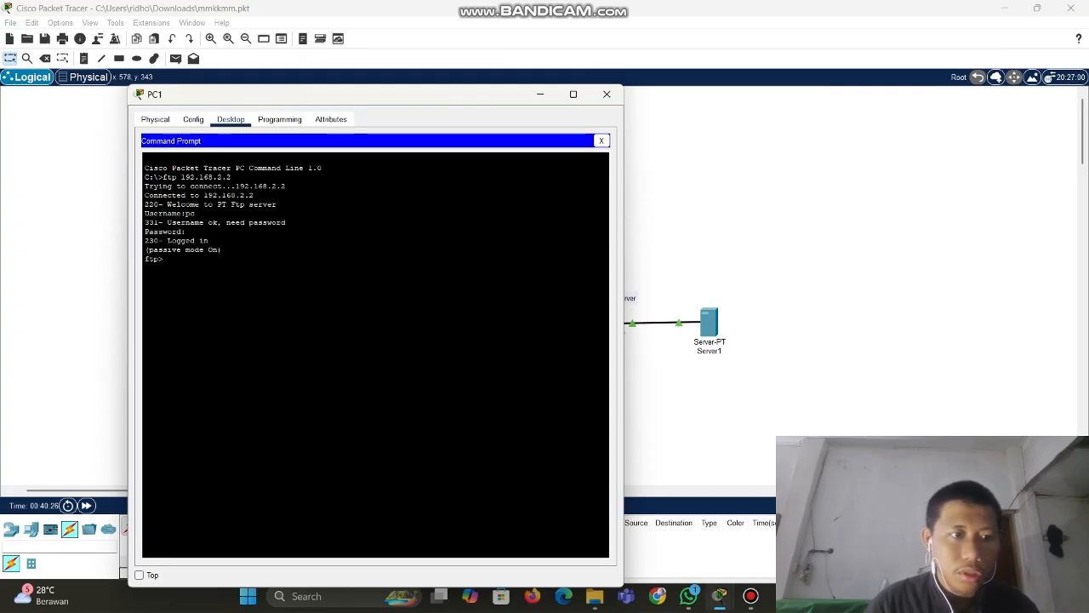
left_click(540, 95)
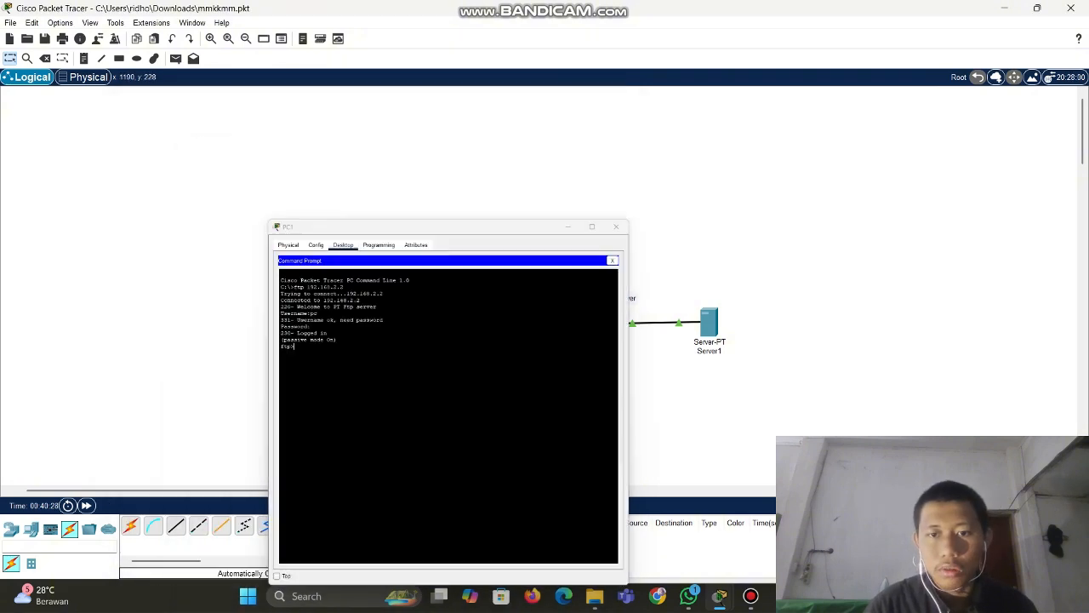
left_click(708, 323)
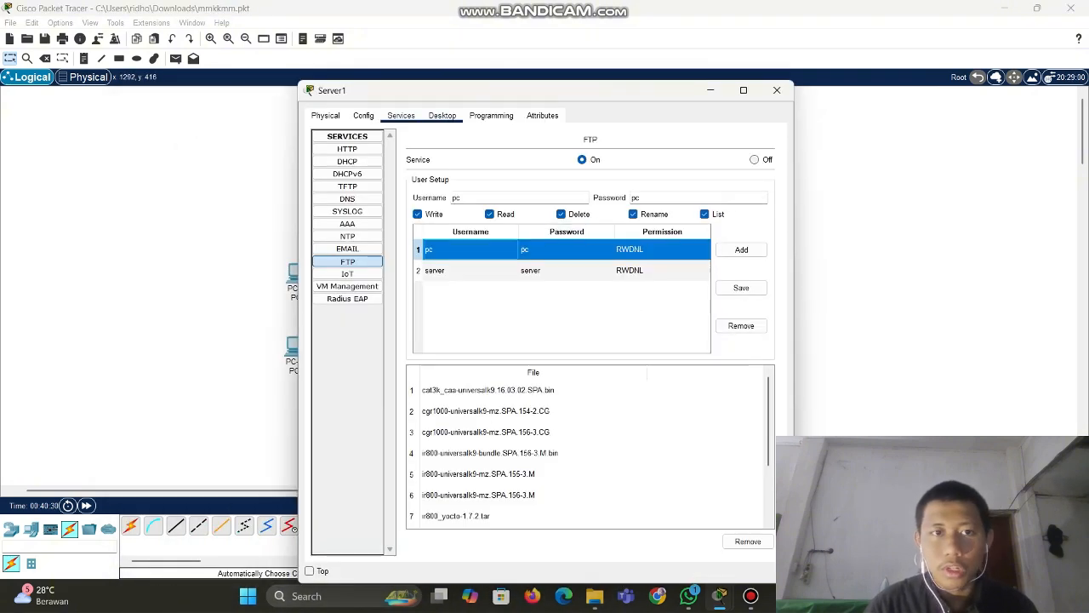
Review Server1's earlier FTP session in its Command Prompt and check the second FTP user account
left_click(443, 116)
left_click(540, 163)
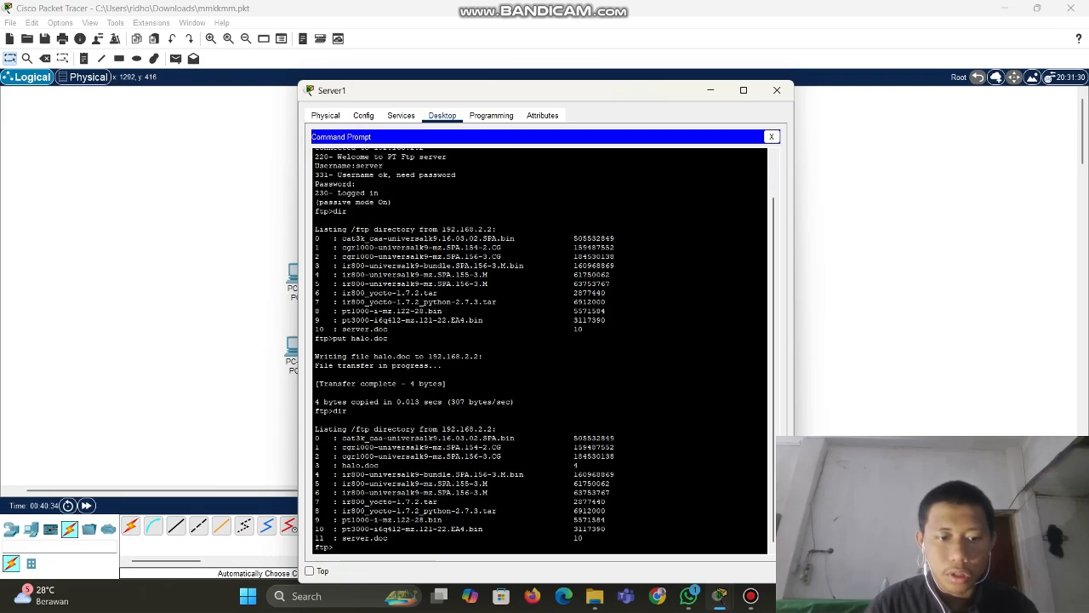
scroll(545, 355, "up", 2)
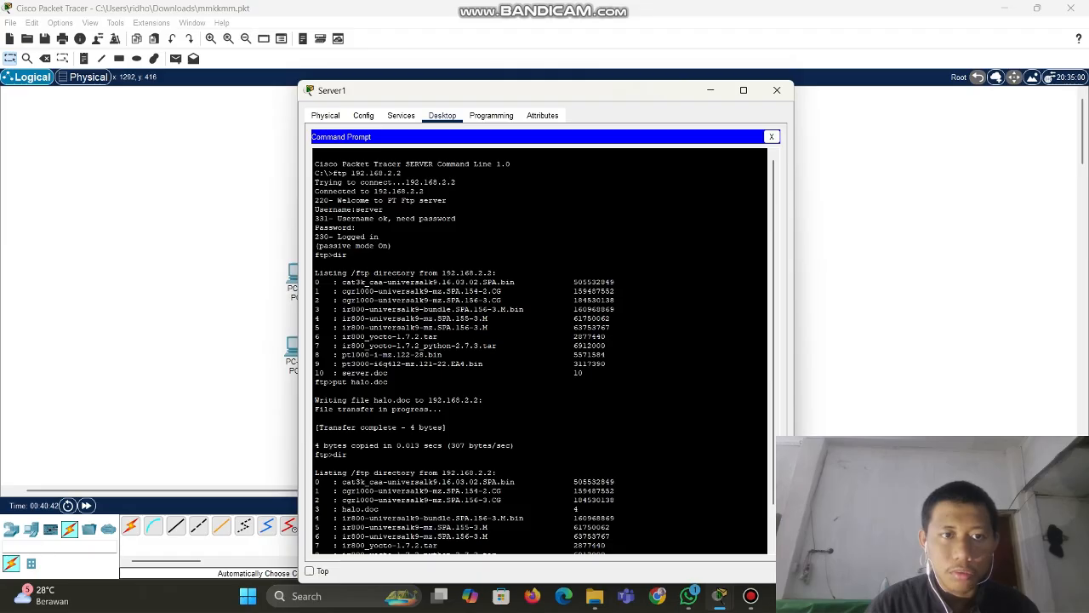
left_click_drag(338, 174, 402, 174)
left_click(402, 173)
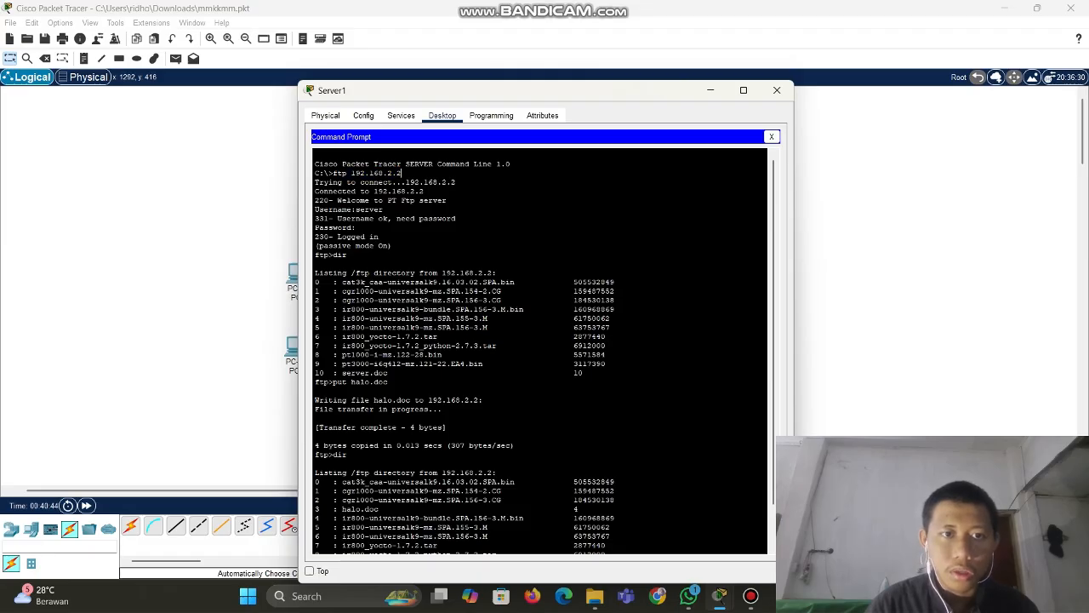
left_click(401, 116)
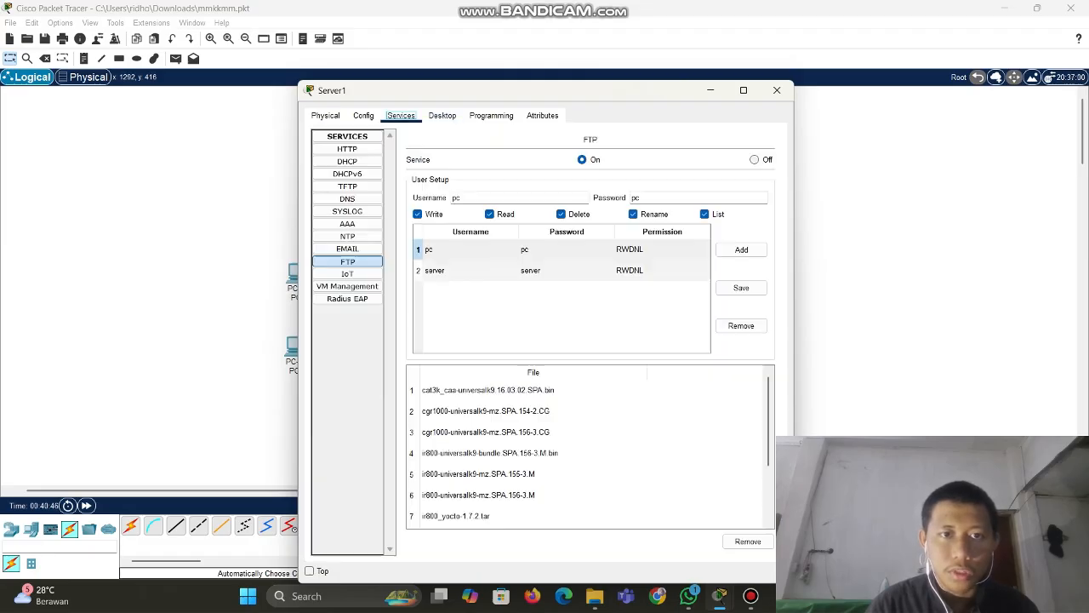
left_click(469, 271)
left_click(441, 116)
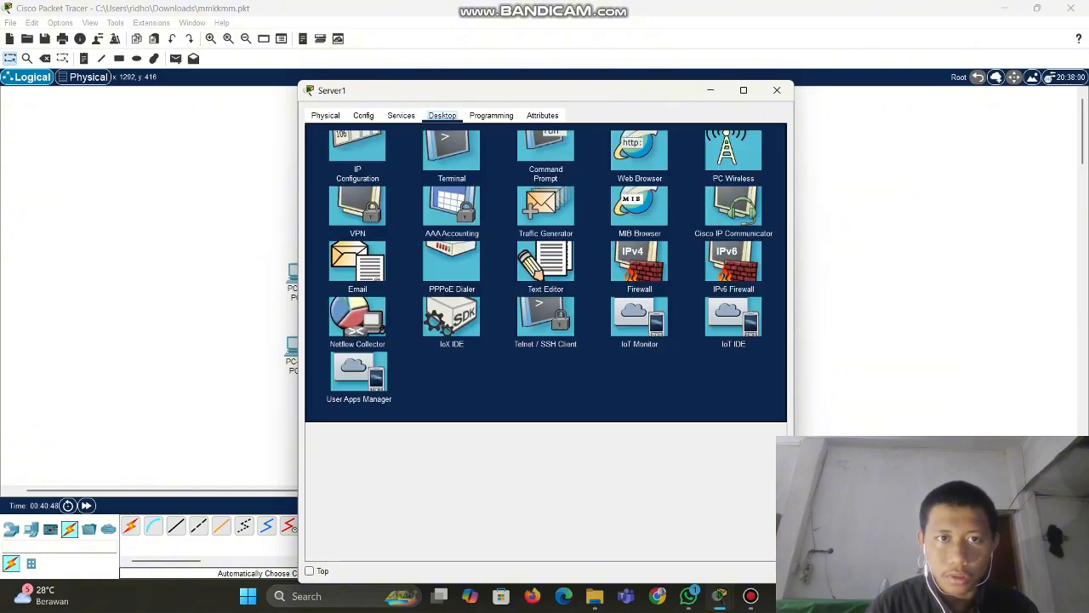
left_click(542, 149)
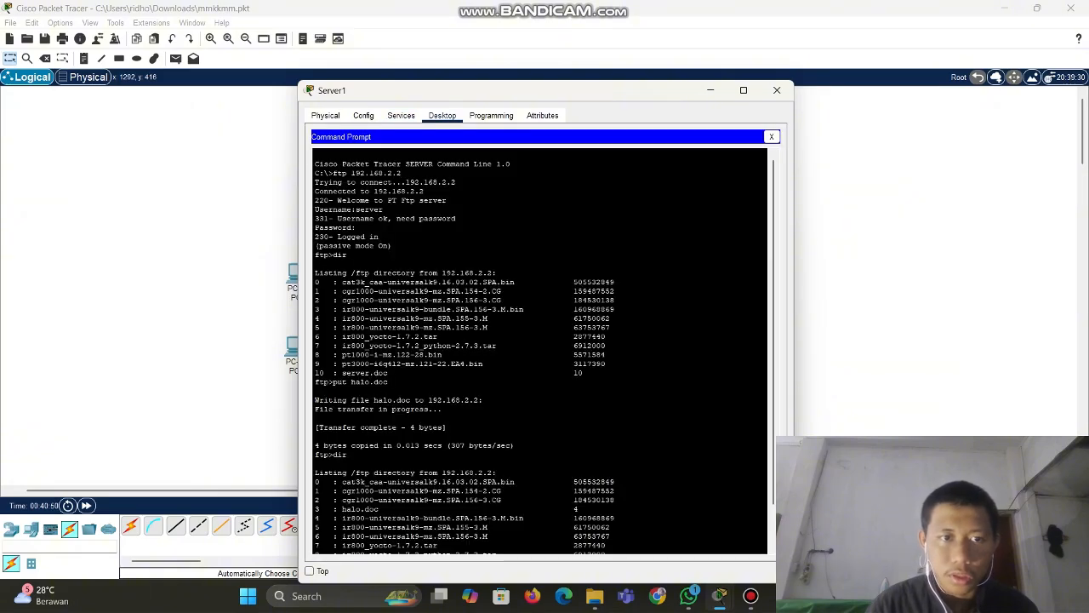
Run dir again to confirm halo.doc and server.doc are listed, then close the Command Prompt
left_click_drag(315, 237, 349, 264)
left_click(349, 264)
scroll(349, 264, "down", 2)
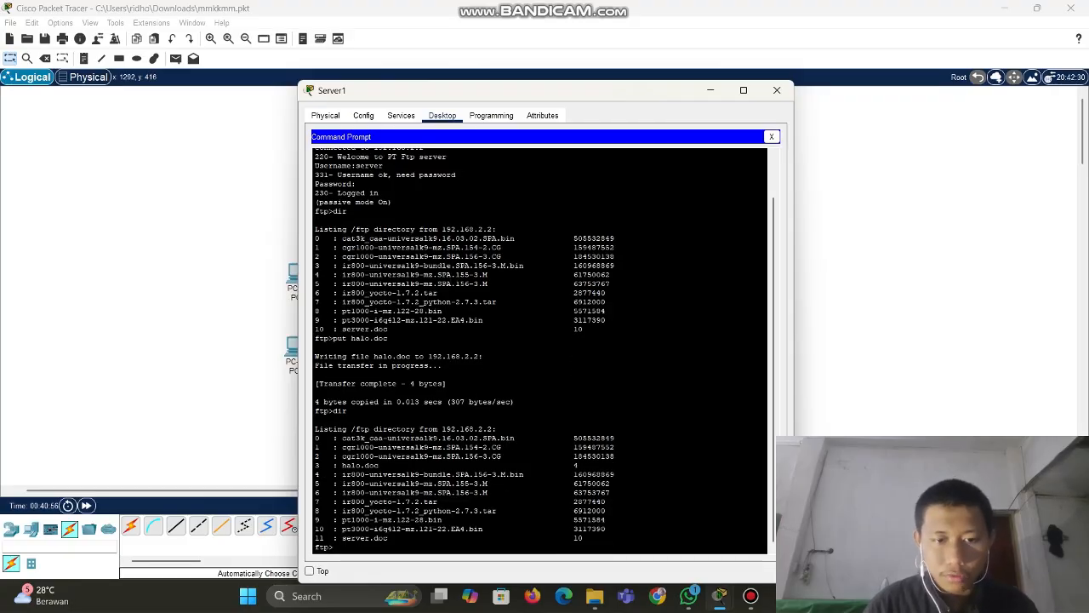
type("dir")
key("Return")
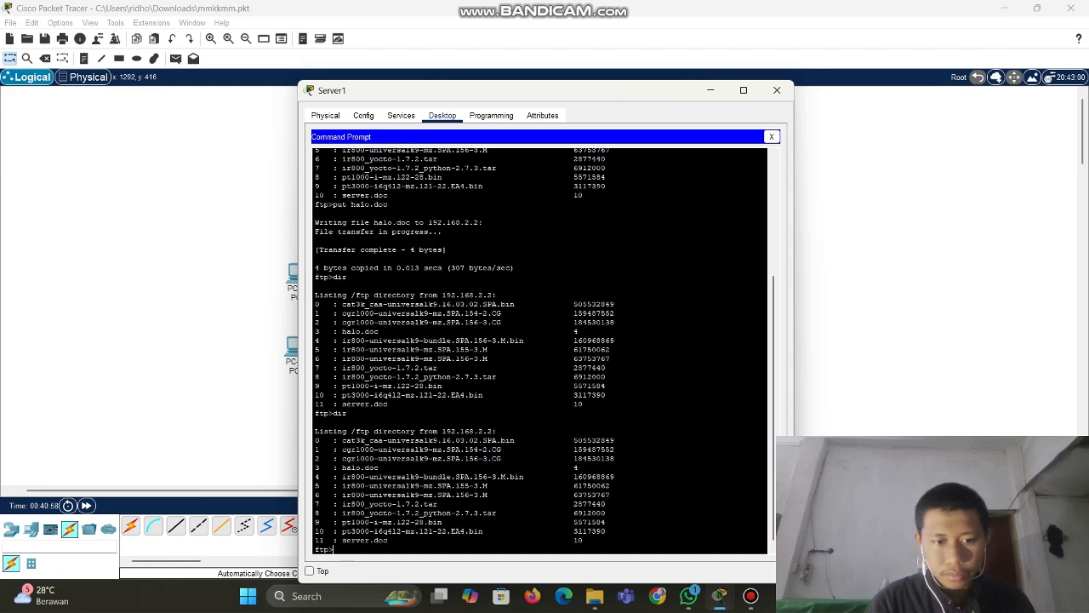
left_click_drag(324, 441, 459, 540)
left_click(460, 541)
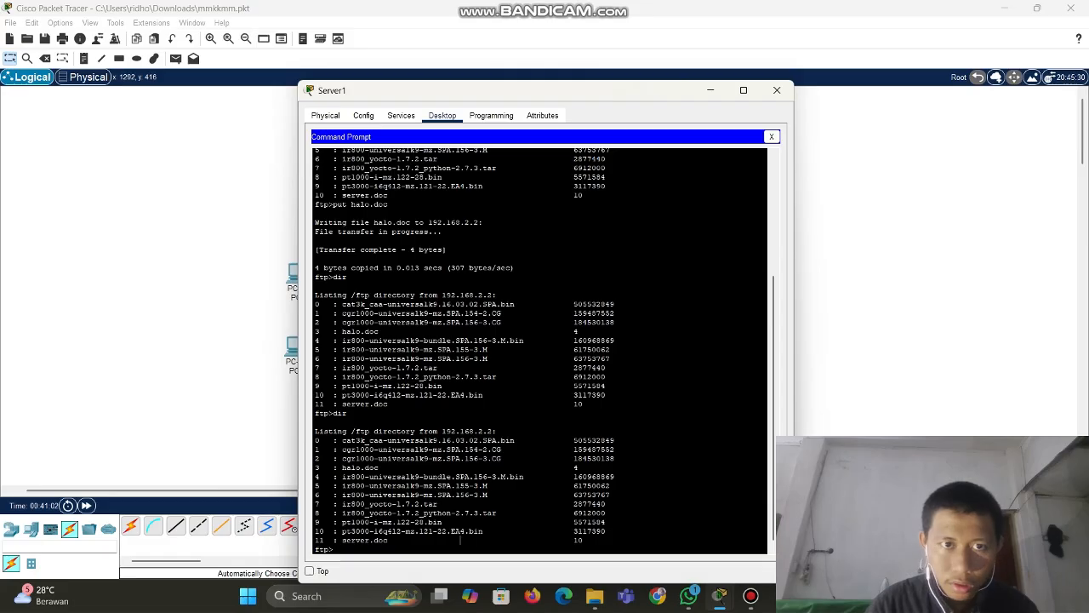
left_click(771, 136)
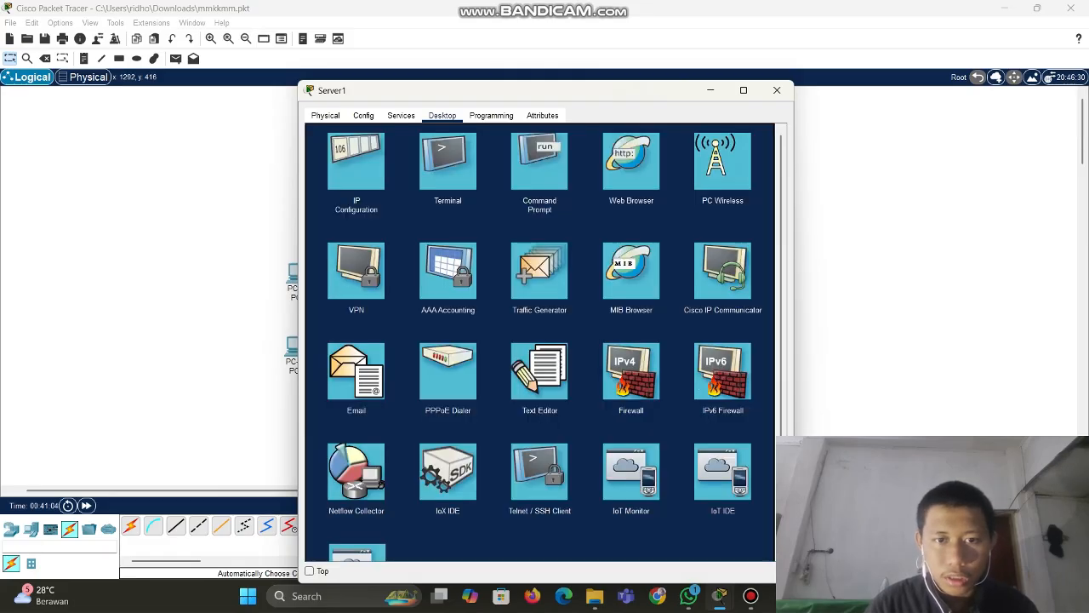
Create salam.txt containing the word 'salam' in Server1's Text Editor, then close the editor
left_click(540, 371)
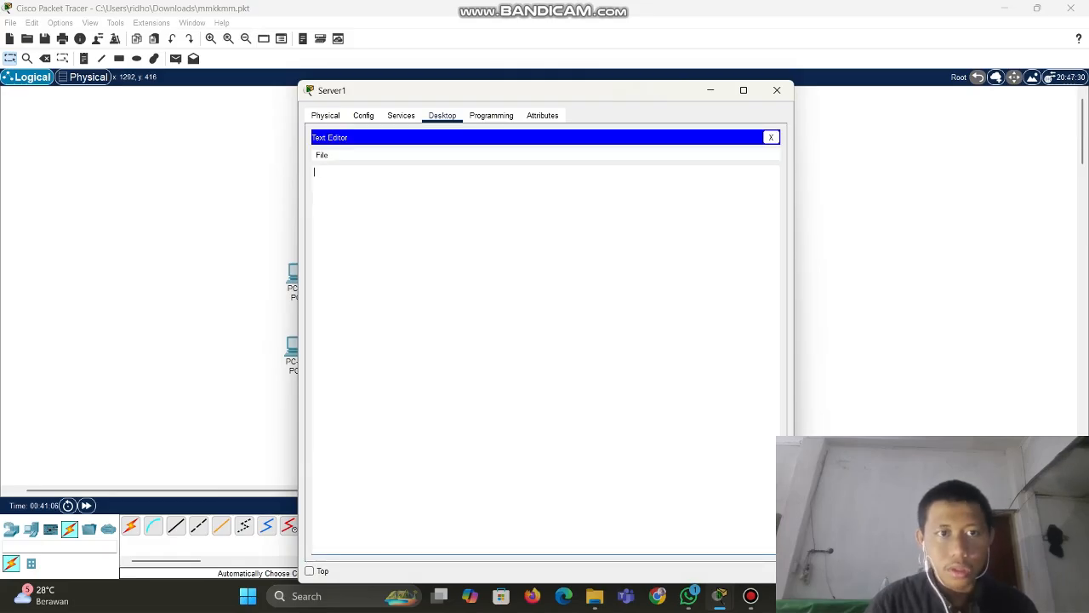
type("salam")
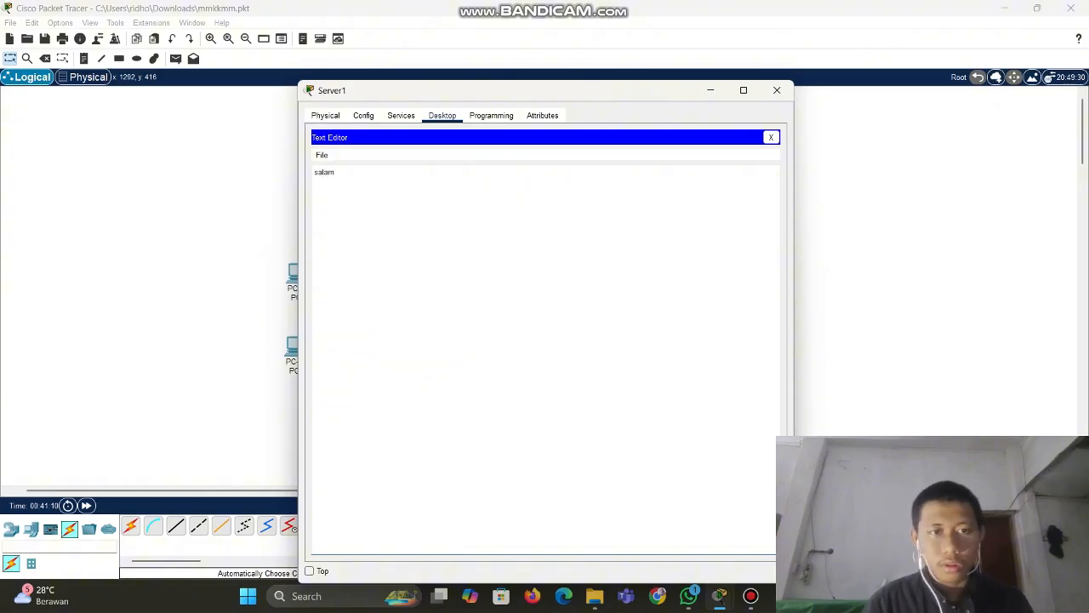
key("ctrl+s")
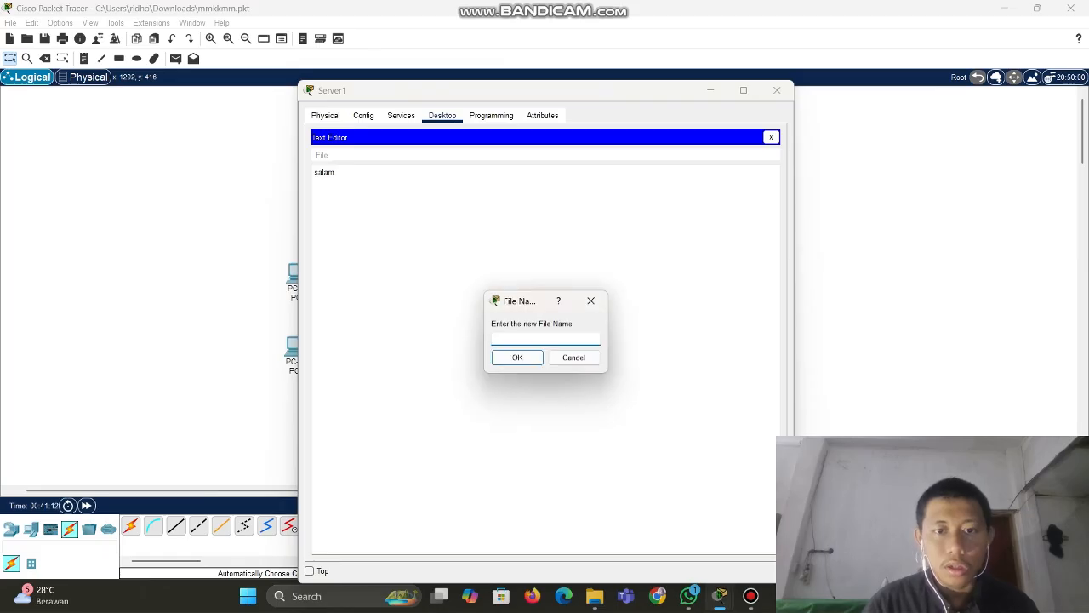
type("salam.tcl")
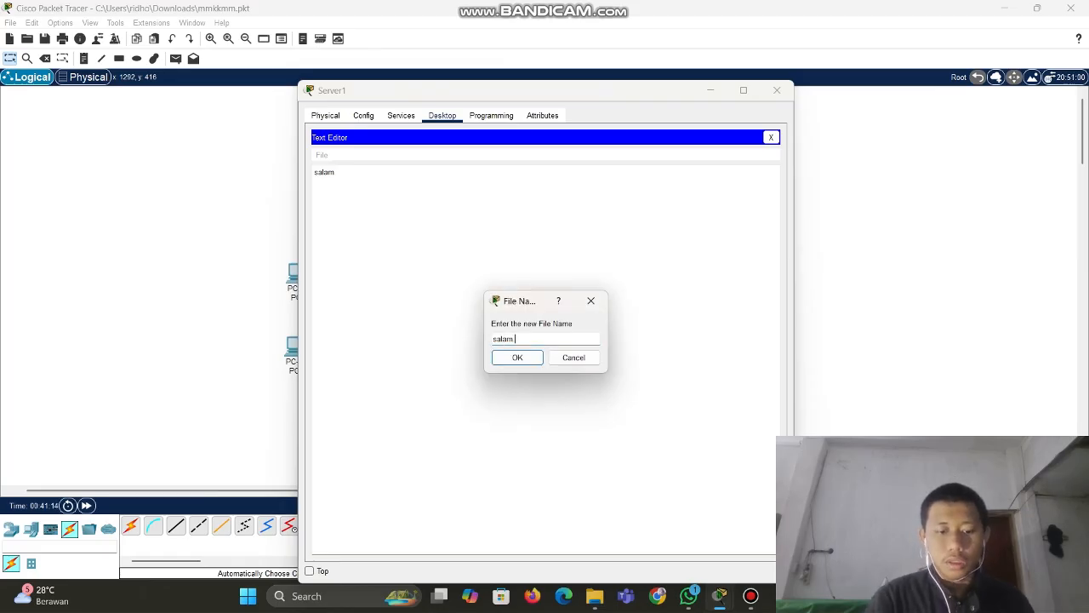
key("BackSpace")
key("BackSpace")
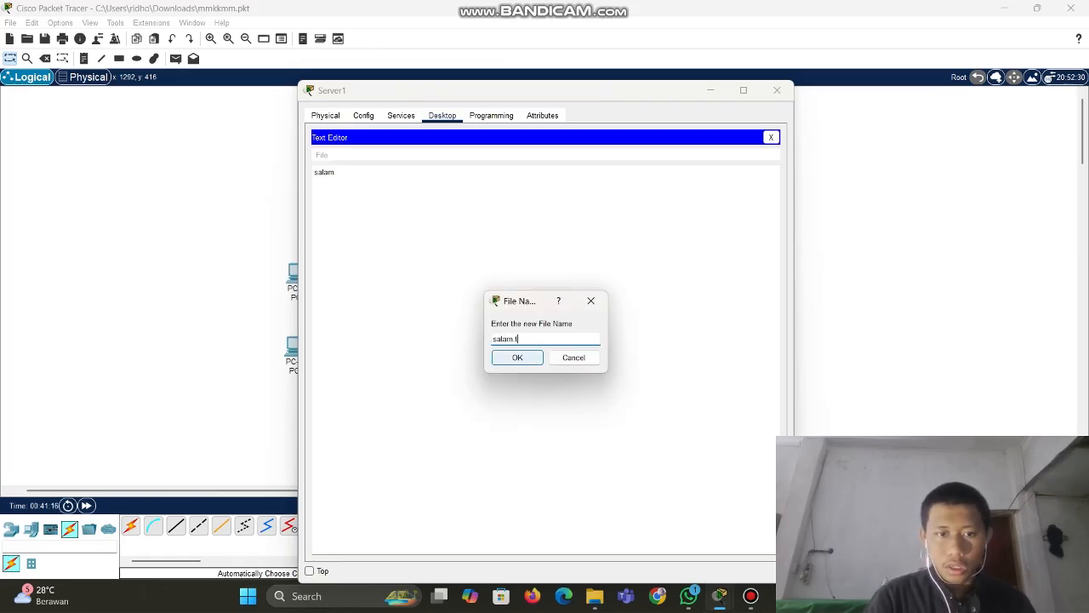
type("xt")
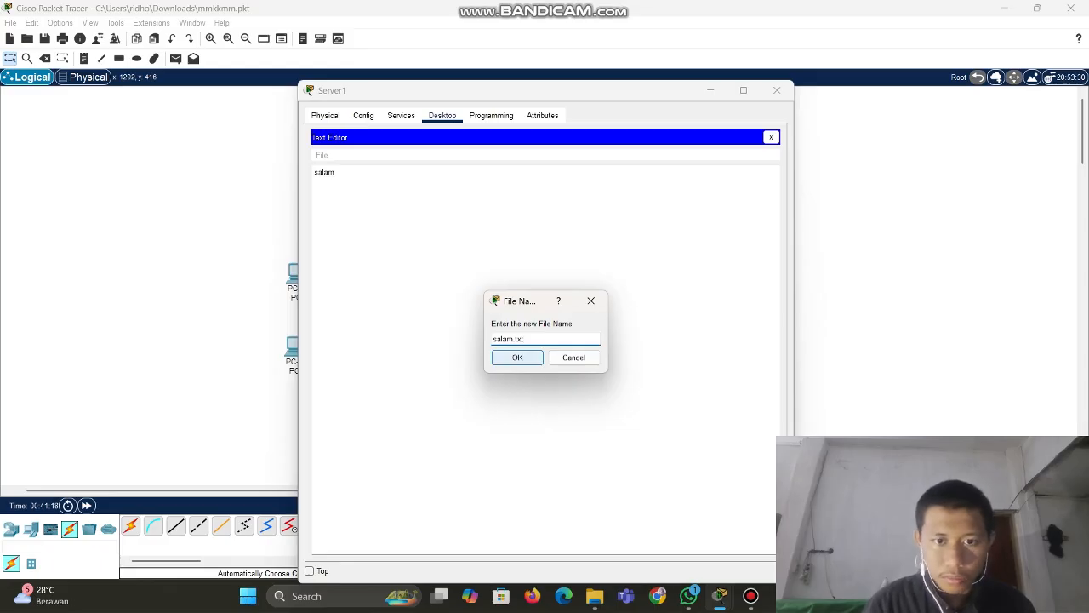
key("Return")
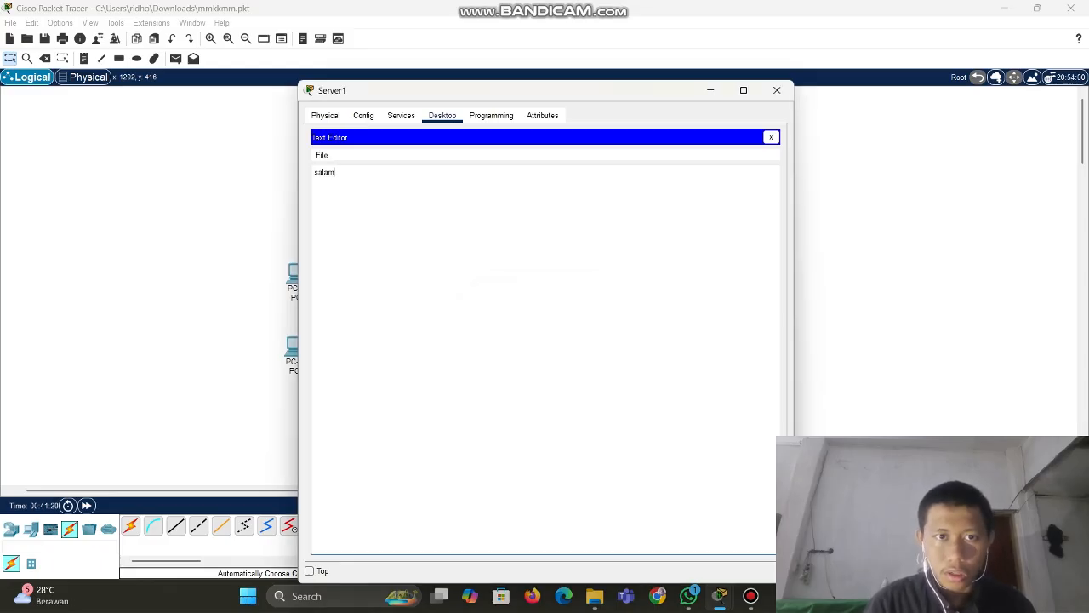
left_click(771, 137)
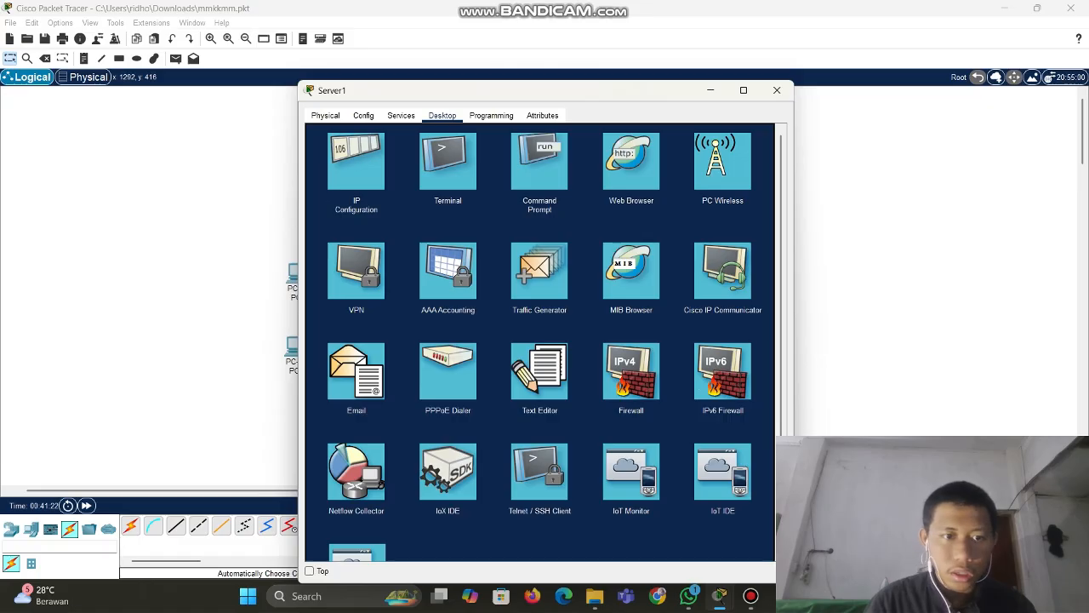
From Server1's Command Prompt, list the FTP files and upload salam.txt with put salam.txt
left_click(539, 162)
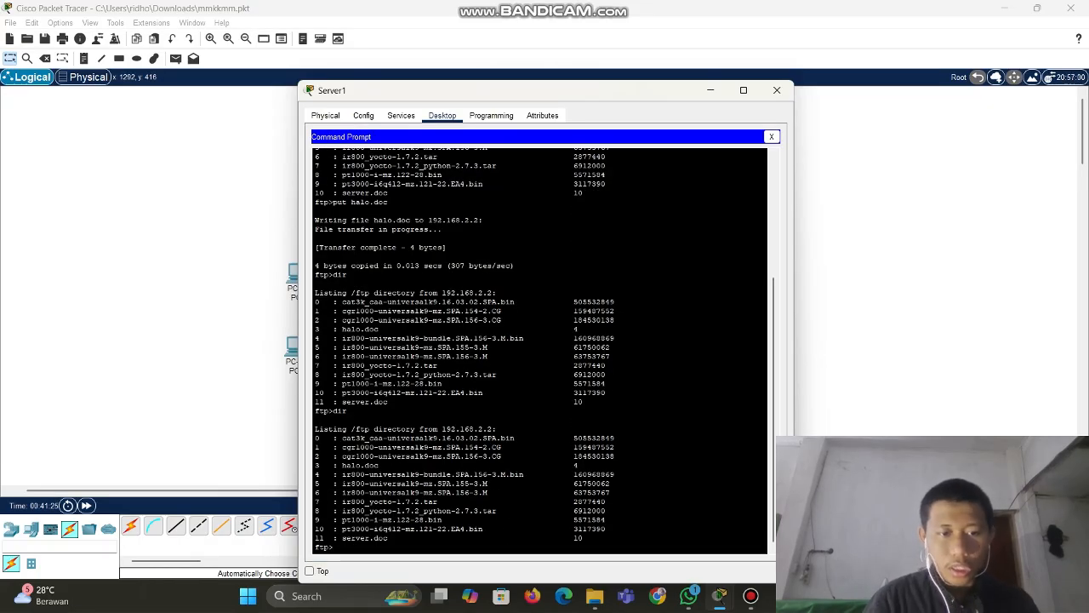
type("dir")
key("Return")
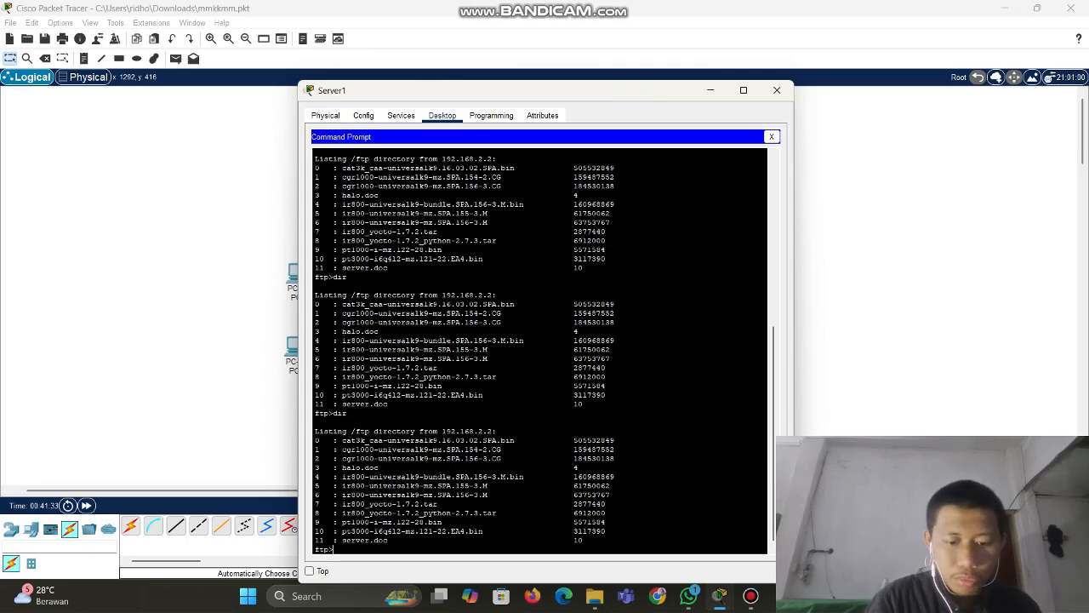
type("put salam")
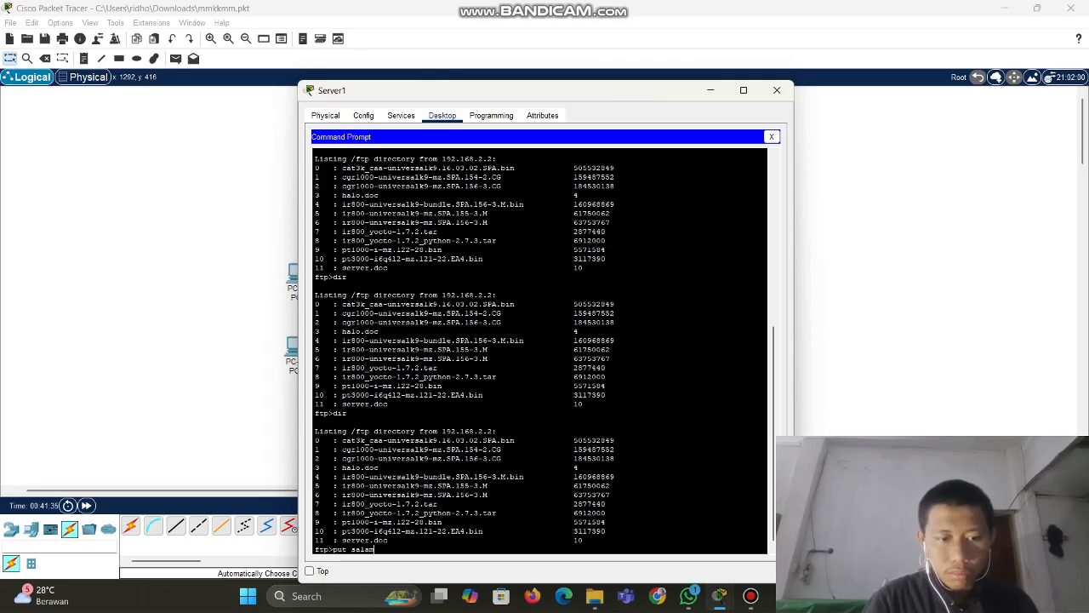
type(".t")
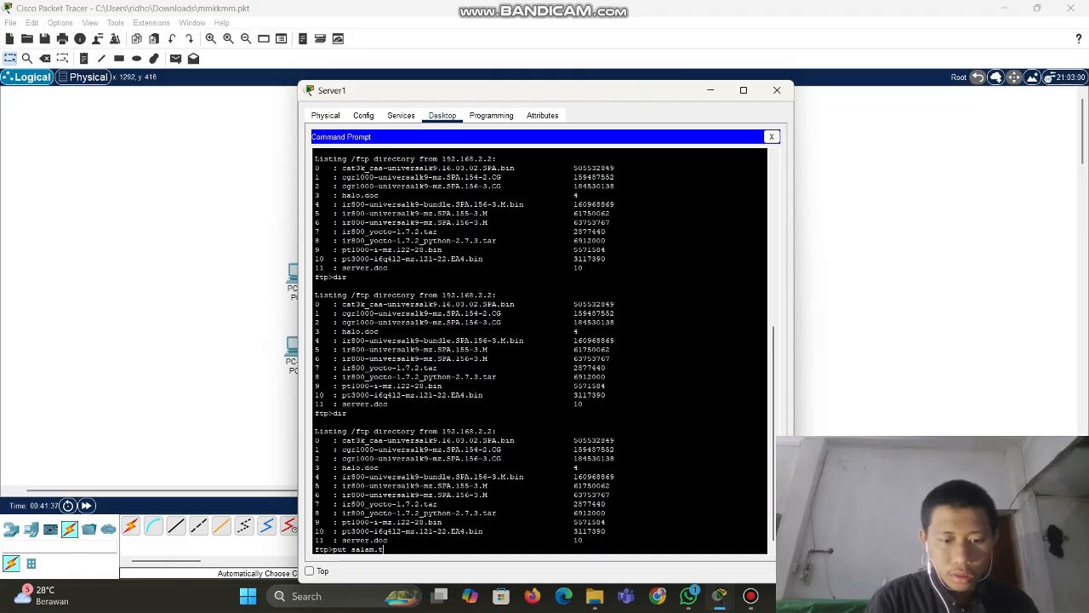
type("xt")
key("Return")
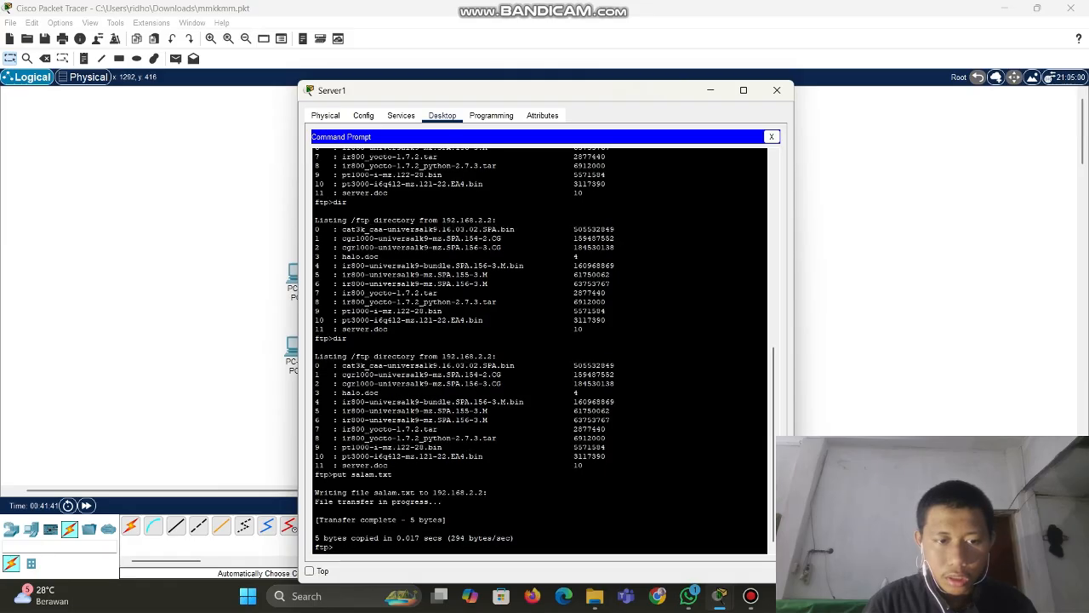
Run dir again to confirm salam.txt (5 bytes) is listed, then close Server1's window
scroll(540, 350, "up", 4)
scroll(540, 351, "down", 4)
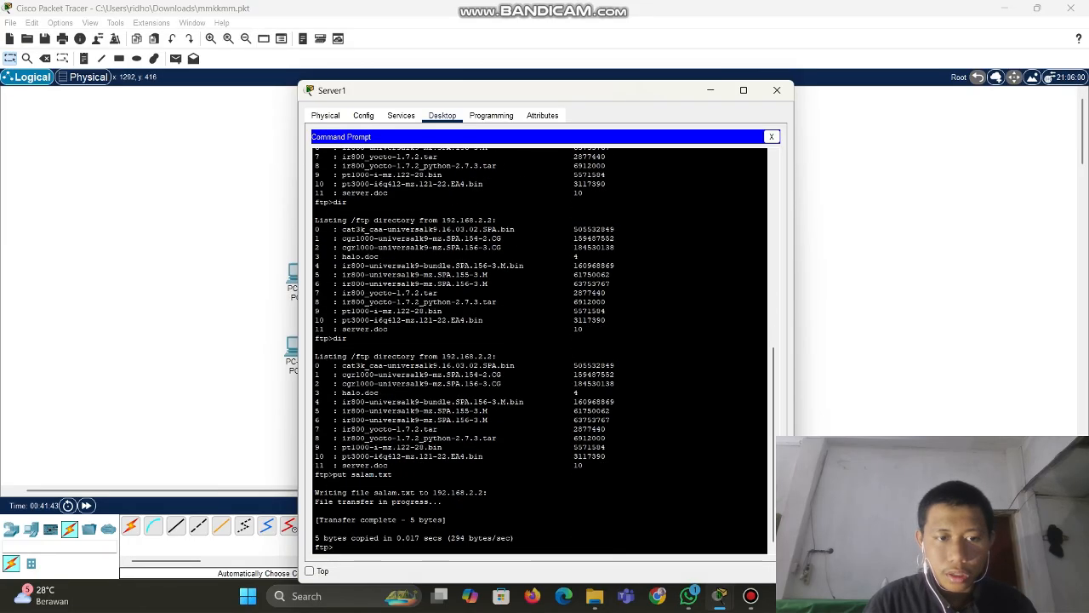
scroll(540, 350, "up", 5)
scroll(541, 350, "down", 5)
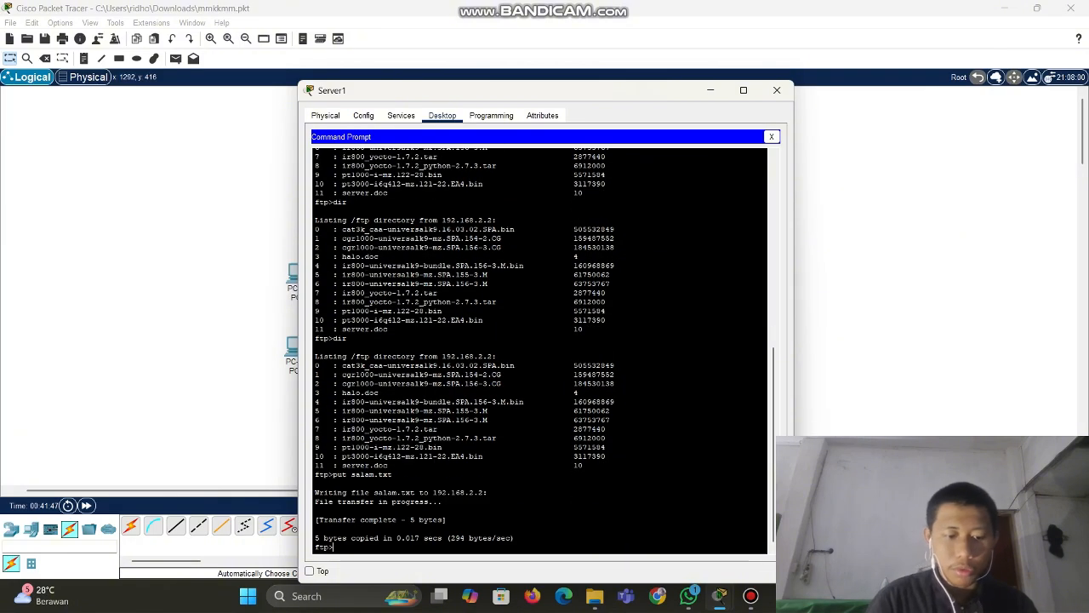
type("dir")
key("Return")
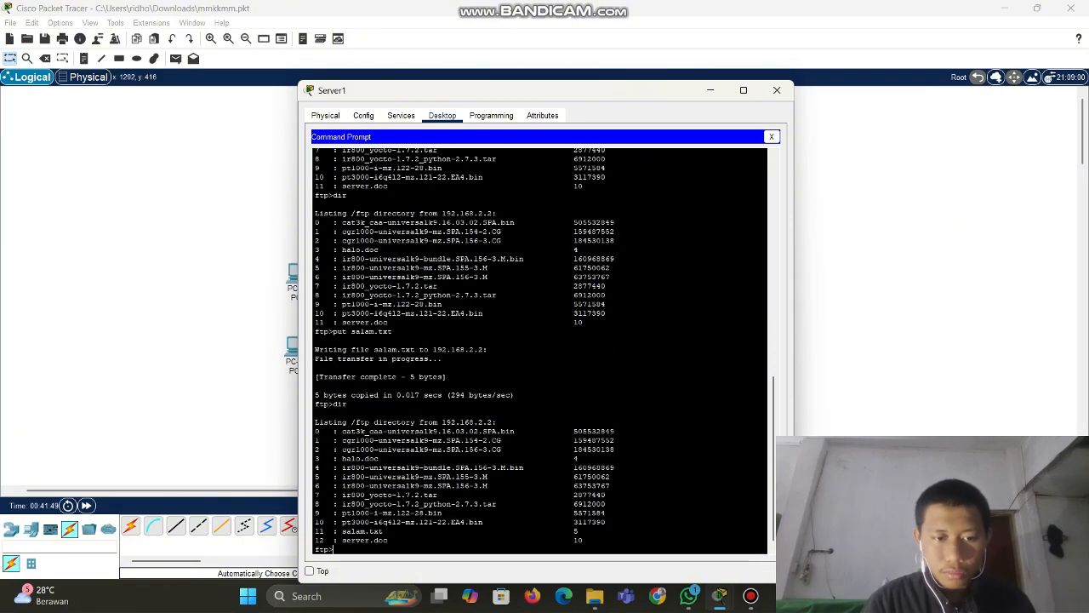
left_click_drag(315, 531, 397, 540)
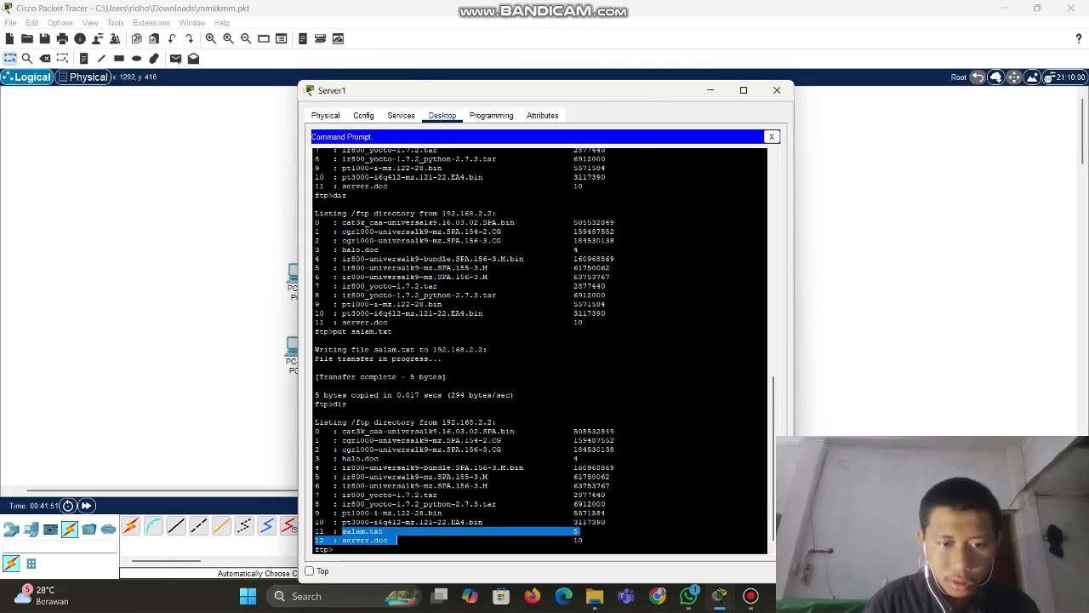
left_click(397, 541)
scroll(541, 351, "up", 6)
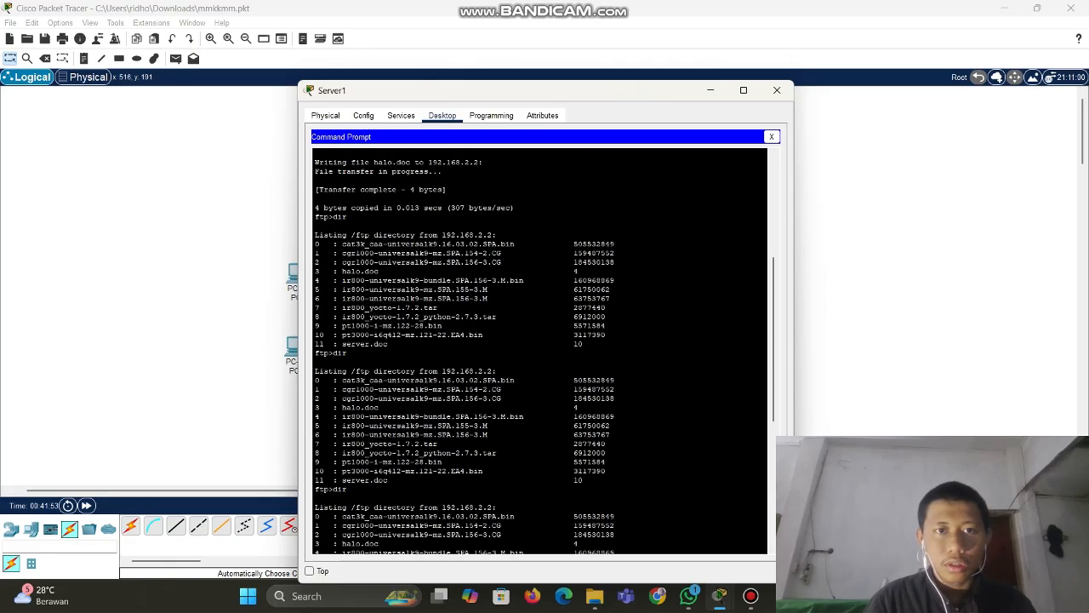
scroll(542, 351, "down", 6)
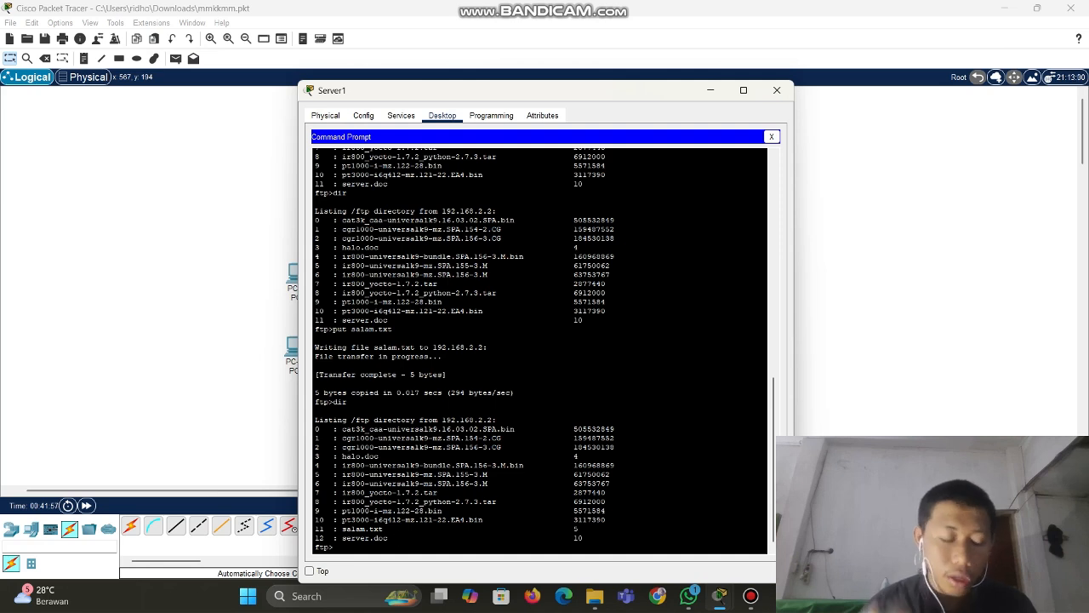
left_click(776, 91)
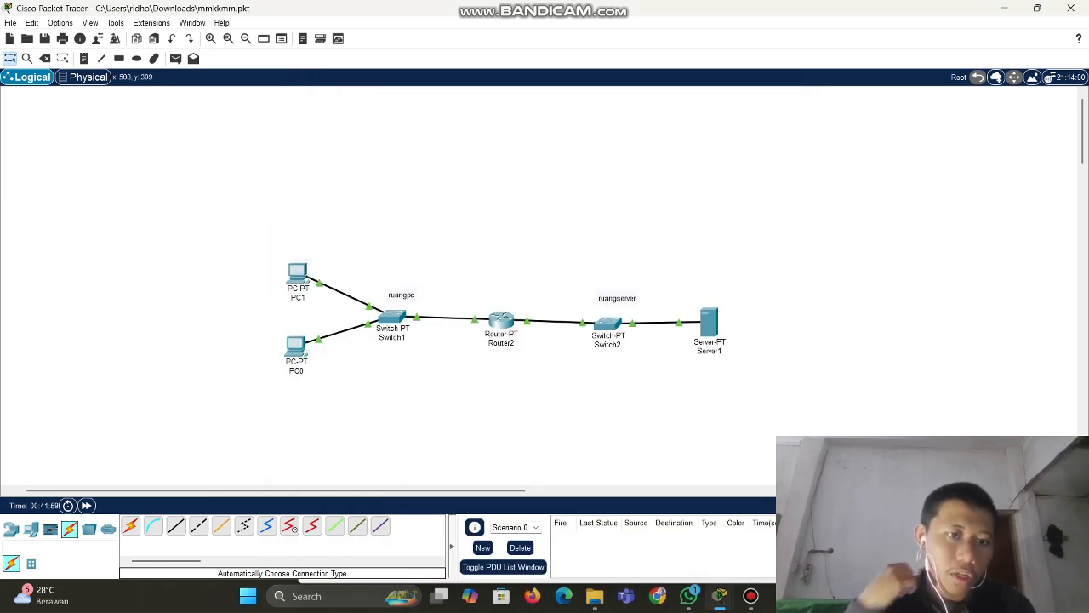
Restore PC1's Command Prompt and list the FTP server's files, locating salam.txt
left_click(297, 273)
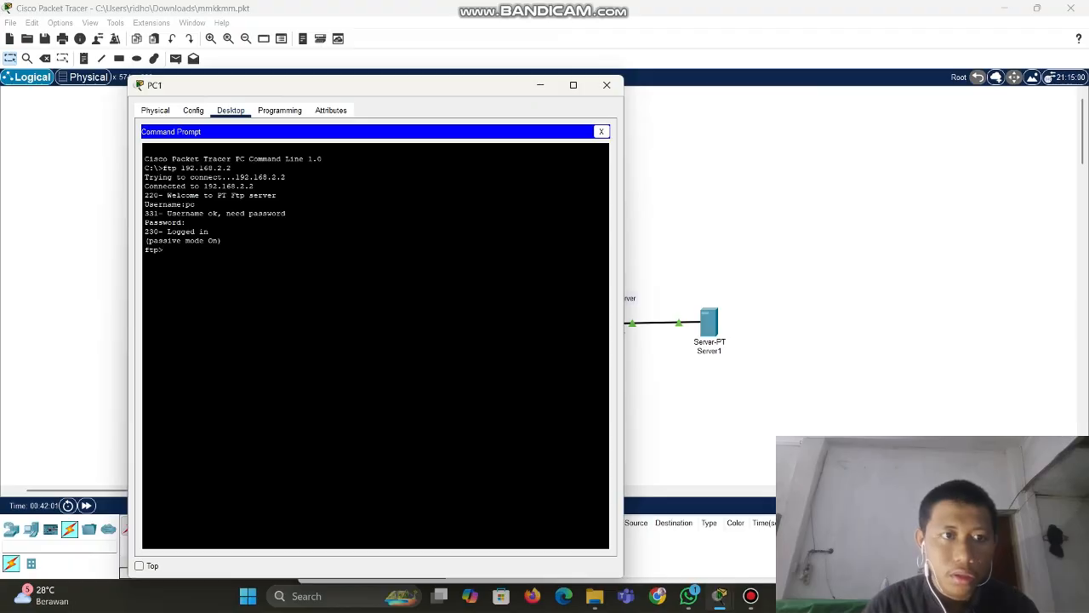
left_click_drag(322, 89, 466, 98)
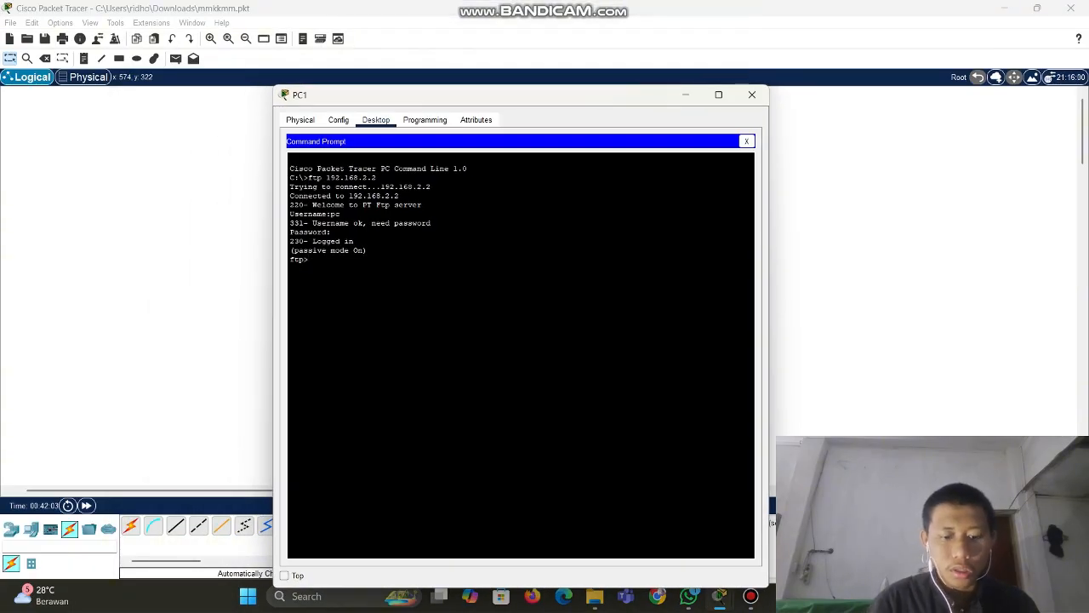
type("dir")
key("Return")
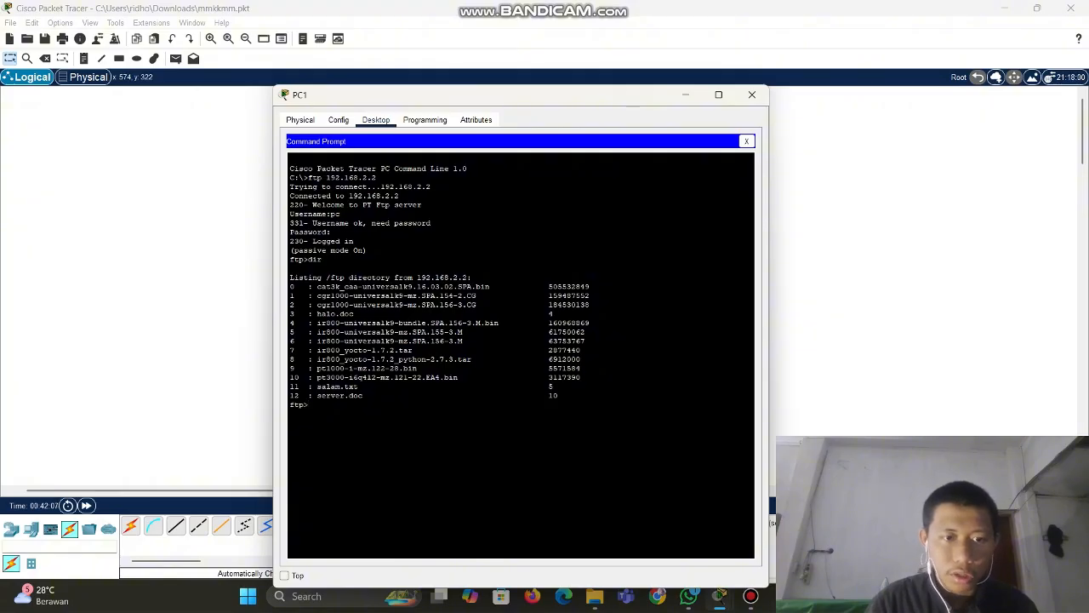
left_click_drag(316, 386, 359, 386)
left_click(360, 386)
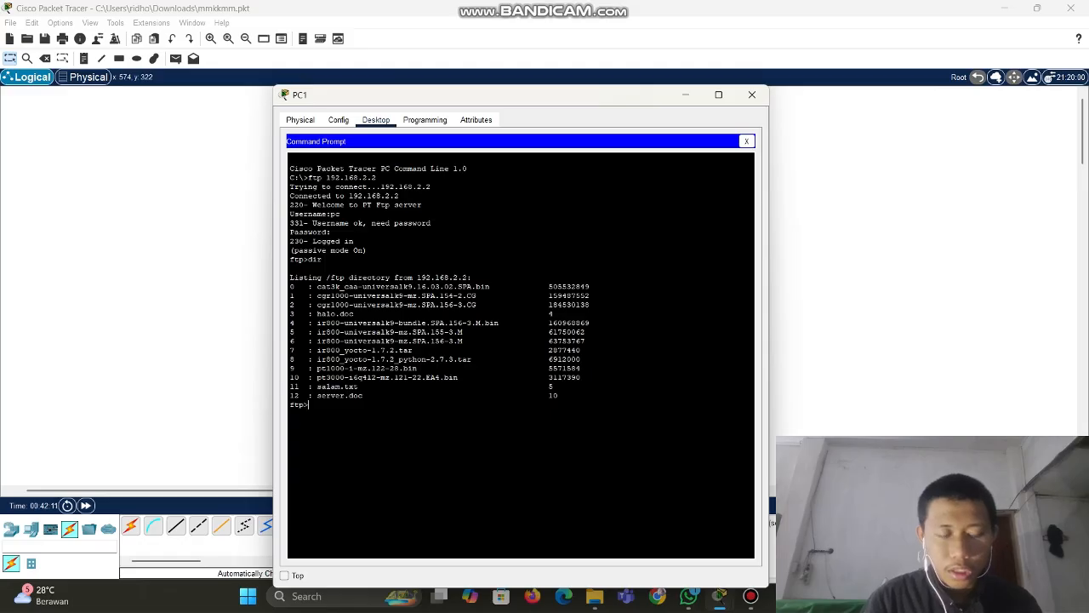
Download salam.txt from 192.168.2.2 with get salam.txt, completing a 5-byte transfer
type("get")
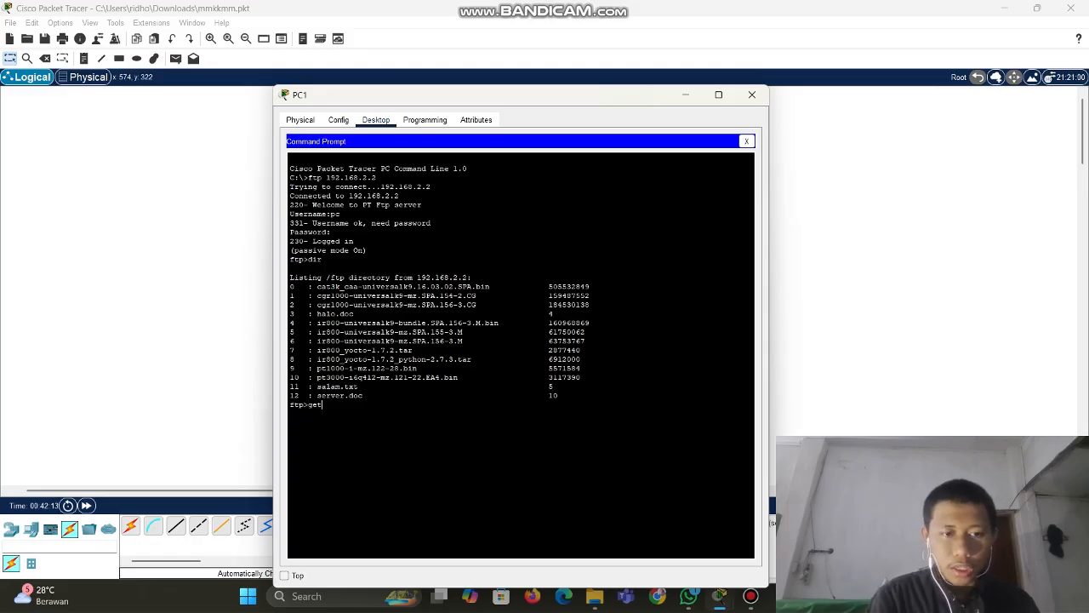
type(" salam.t")
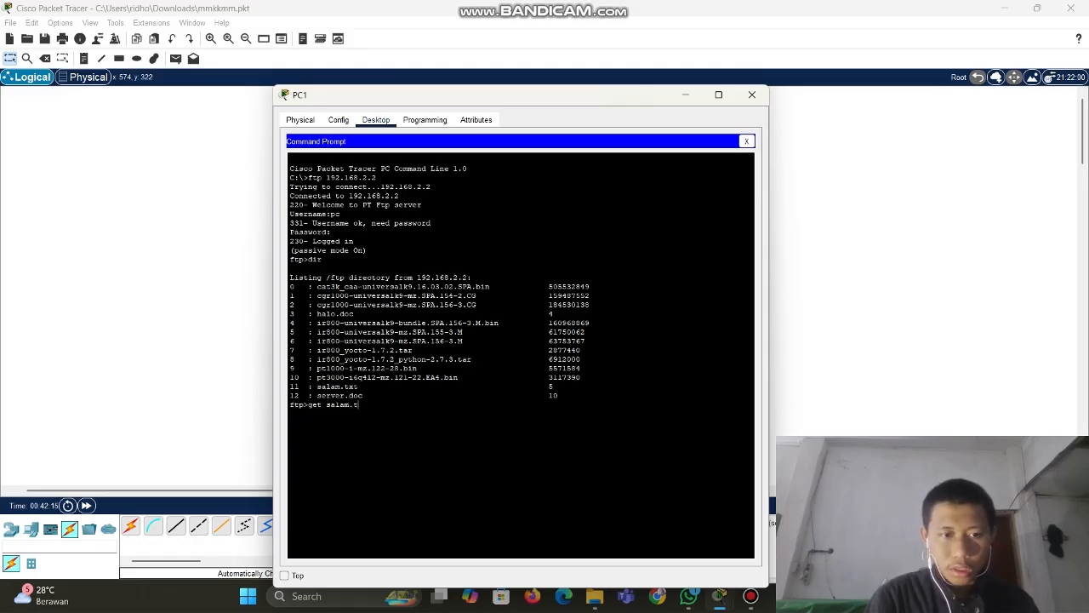
type("xt")
key("Return")
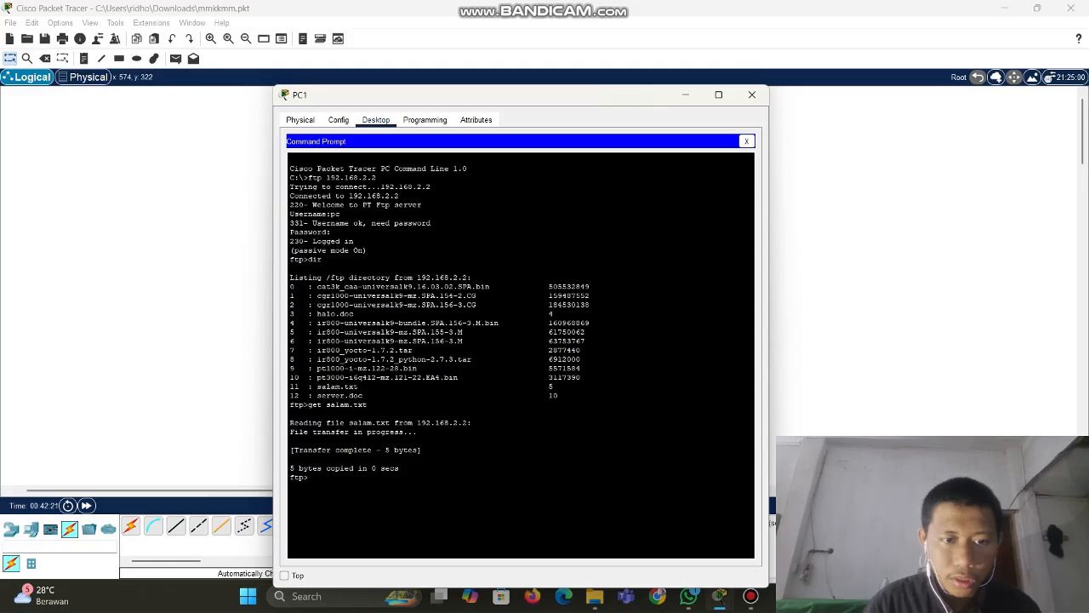
left_click_drag(420, 423, 477, 423)
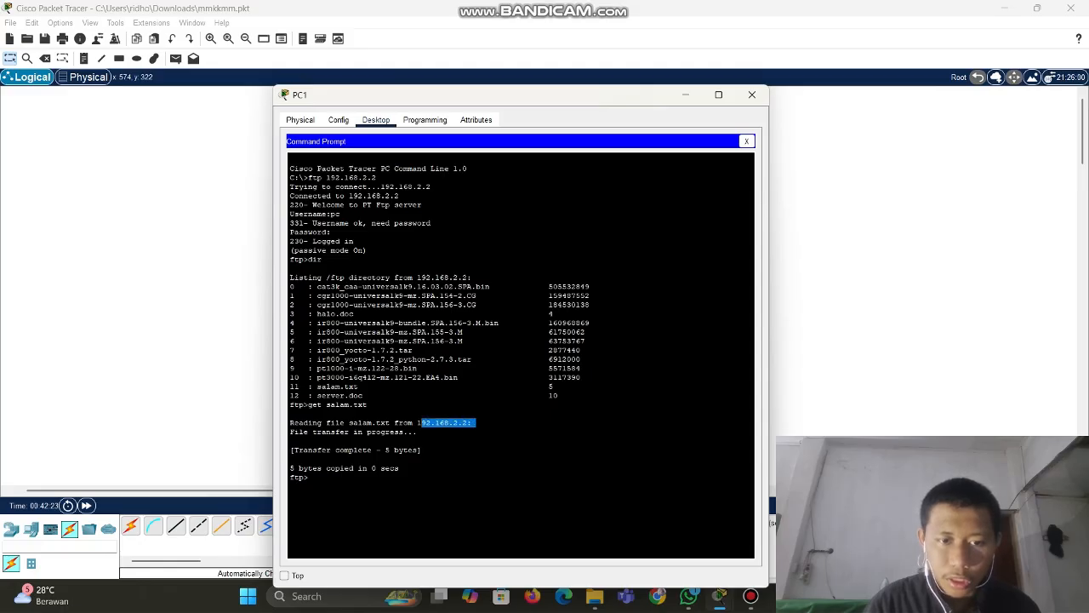
left_click(476, 423)
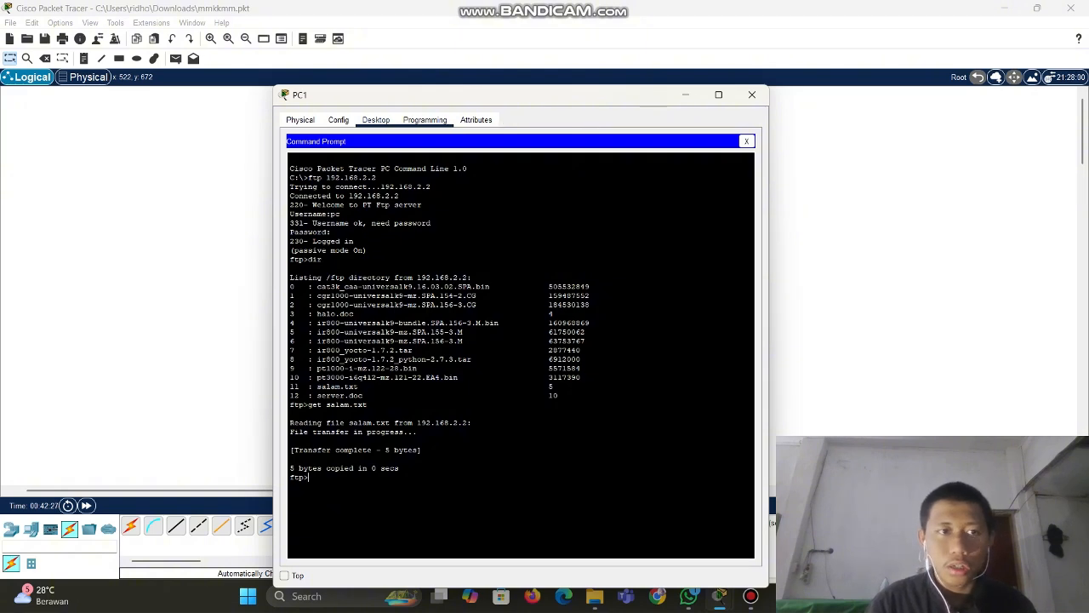
Close PC1's Command Prompt and check its TFTP file list showing salam.txt and sampleFile.txt
left_click(747, 141)
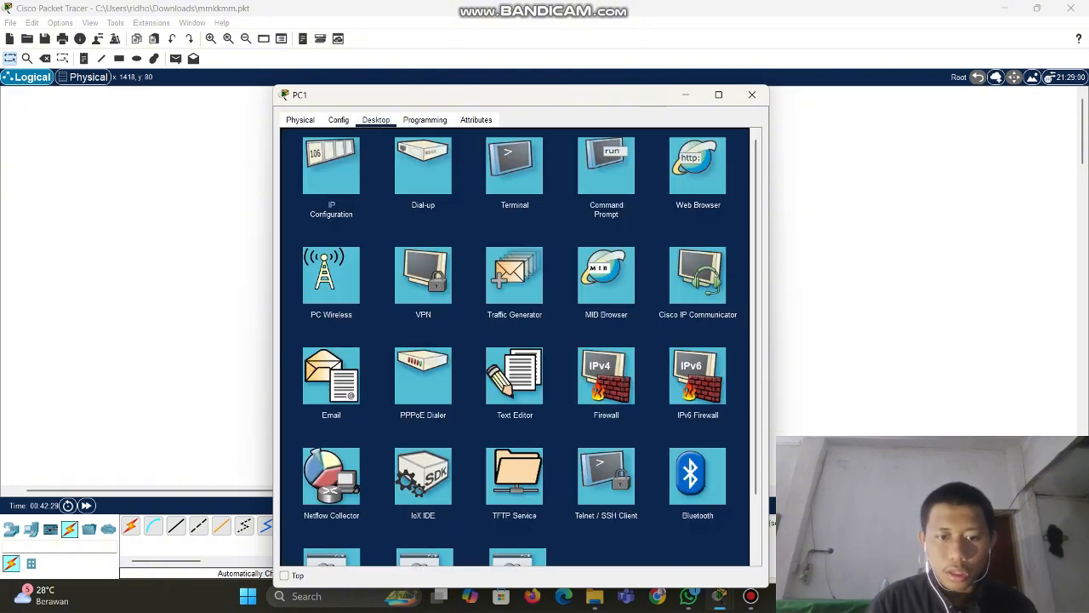
scroll(515, 409, "down", 2)
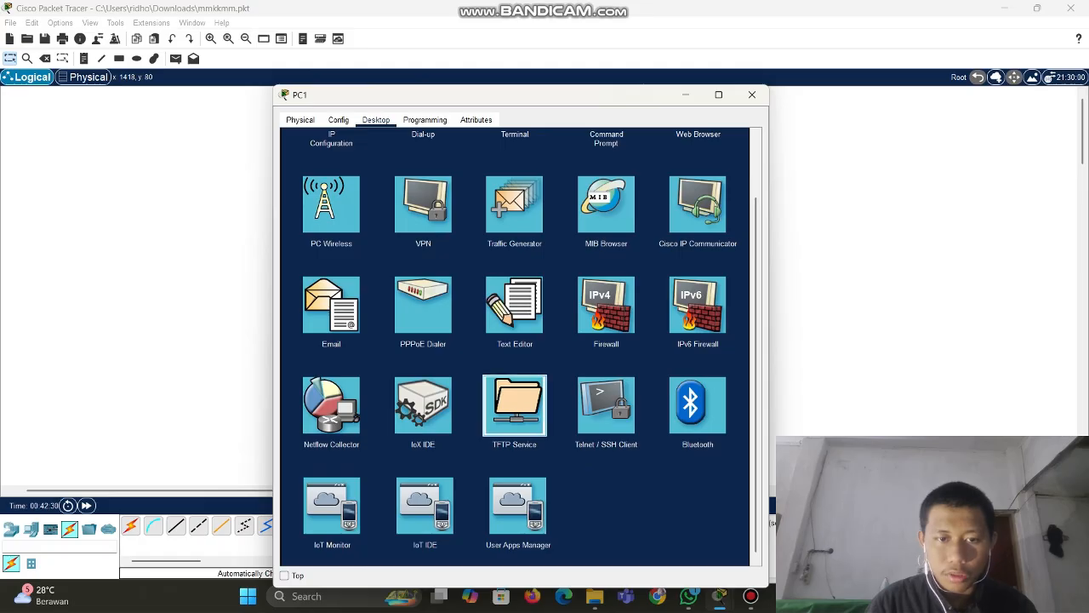
left_click(515, 404)
left_click(317, 175)
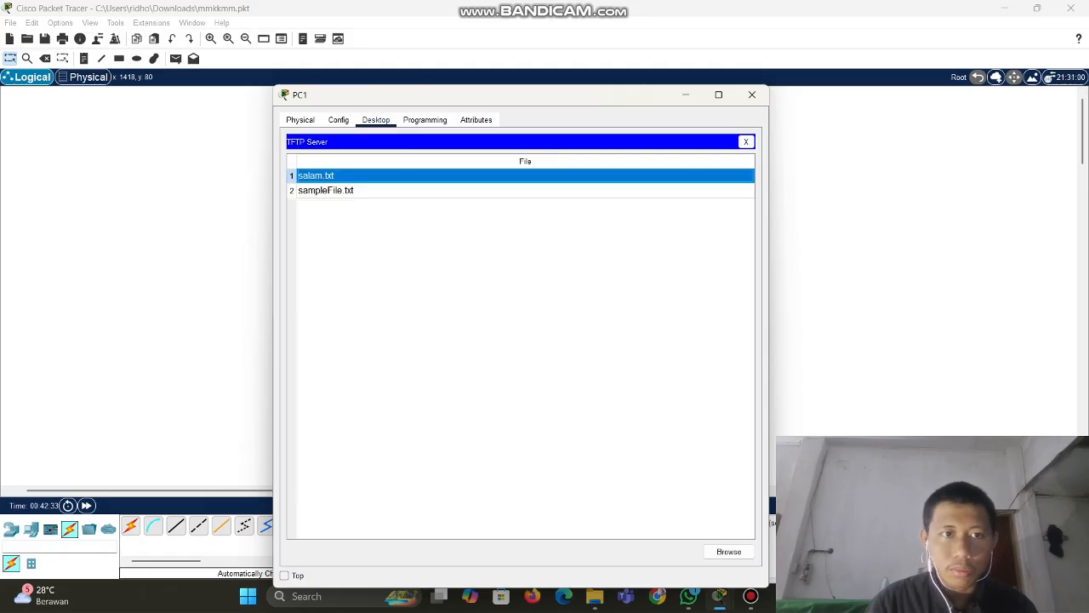
left_click(745, 141)
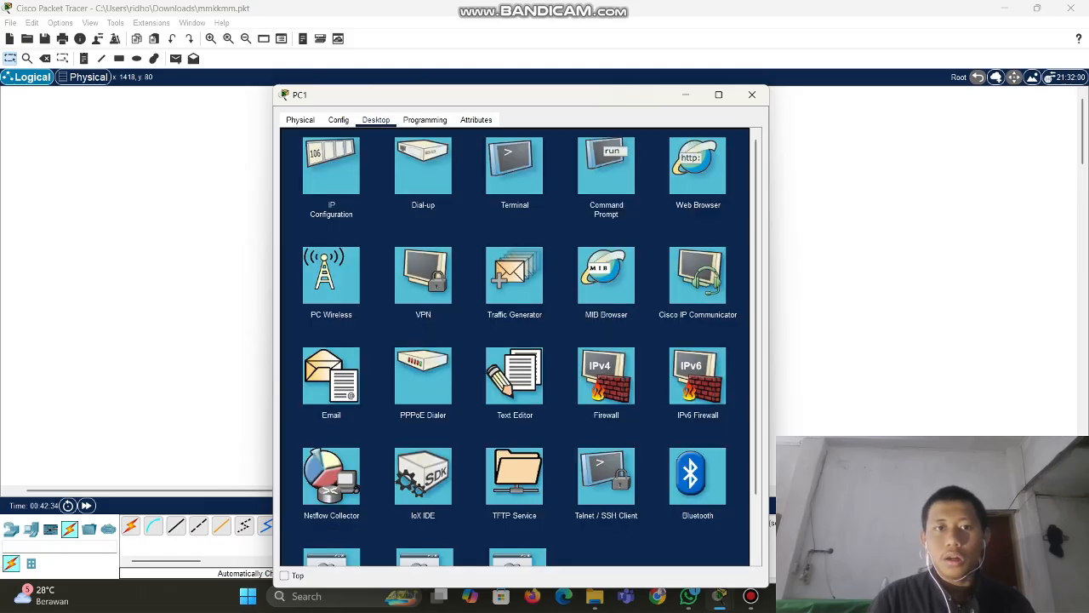
left_click_drag(554, 97, 610, 88)
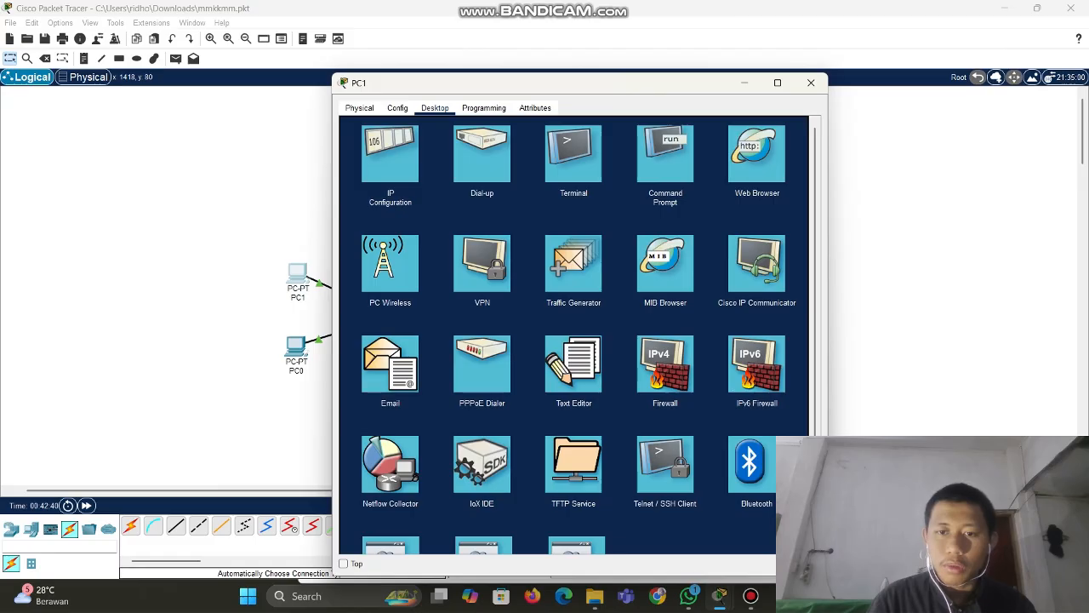
mouse_move(604, 84)
left_mouse_down()
mouse_move(641, 88)
mouse_move(624, 82)
left_mouse_up()
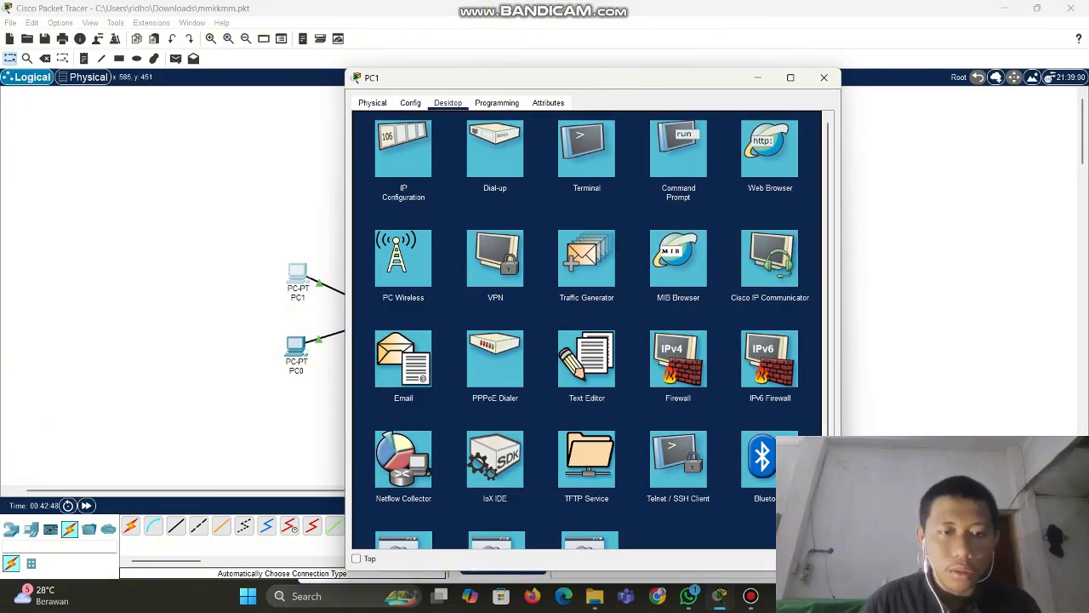
Close PC1 and list the FTP server's files from PC0's Command Prompt, locating salam.txt
left_click(824, 78)
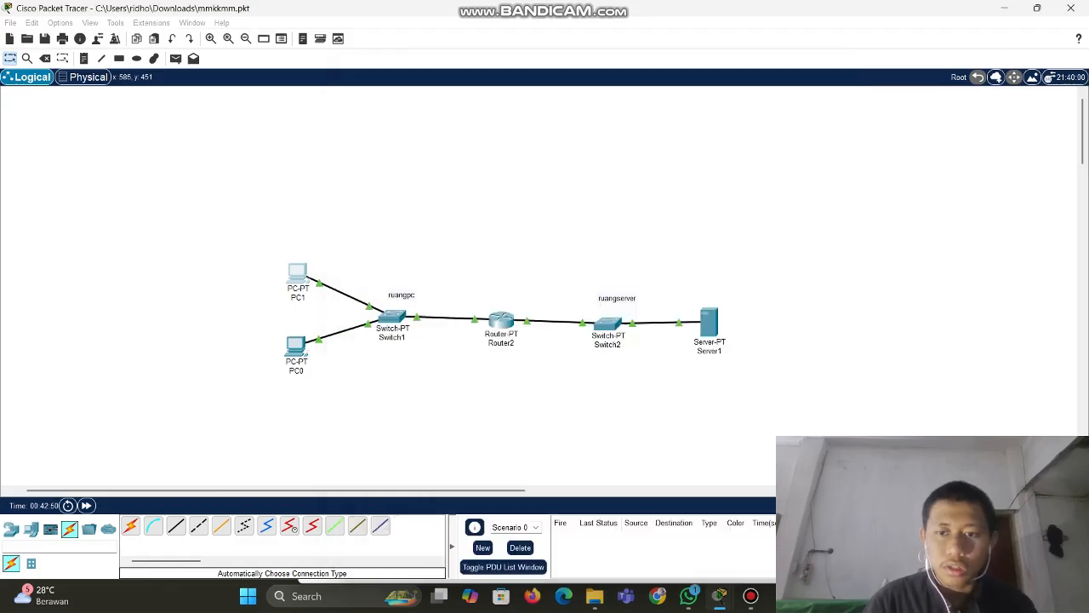
left_click(296, 347)
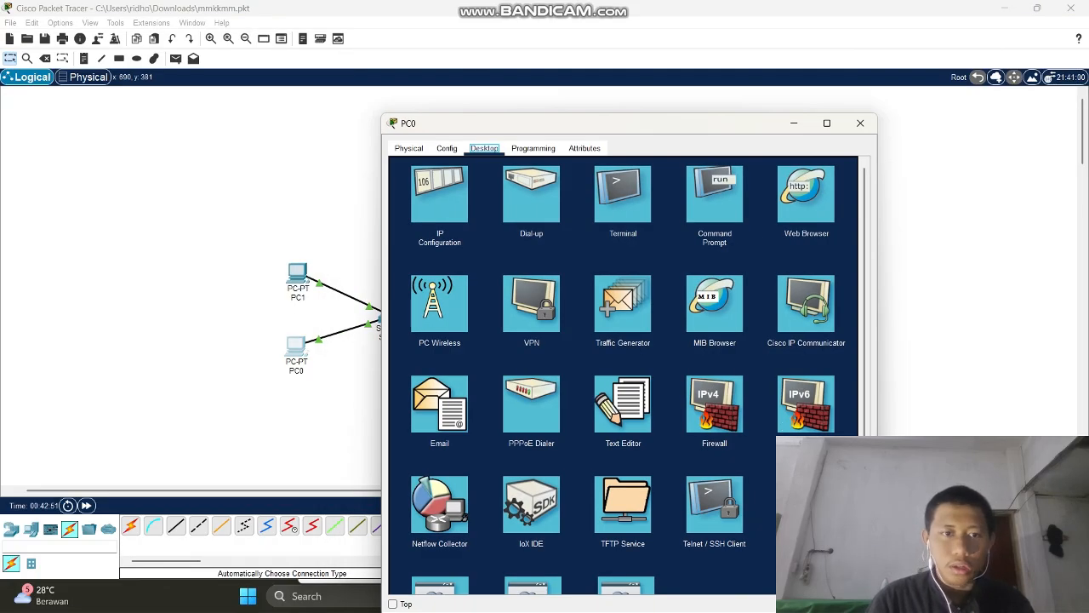
left_click(714, 194)
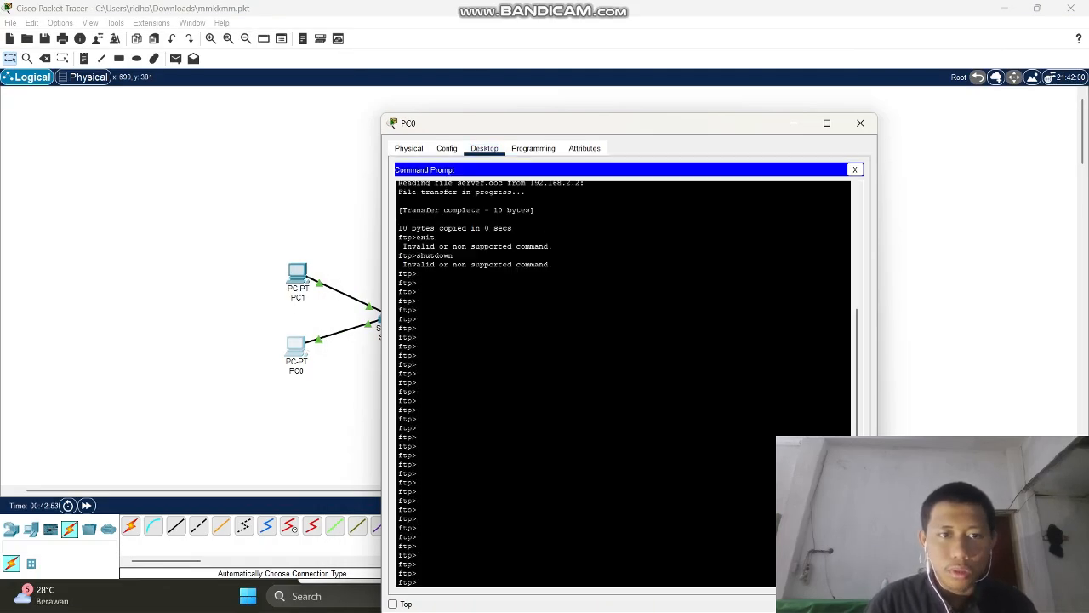
key("Return")
key("Return")
key("Return")
key("Return")
key("Return")
key("Return")
key("Return")
key("Return")
key("Return")
key("Return")
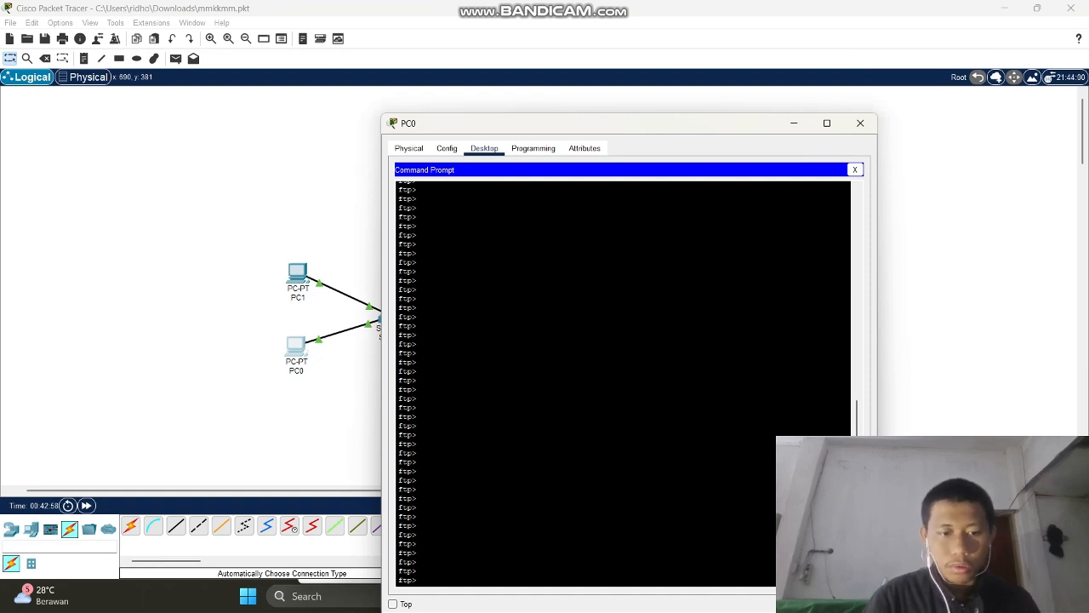
key("Return")
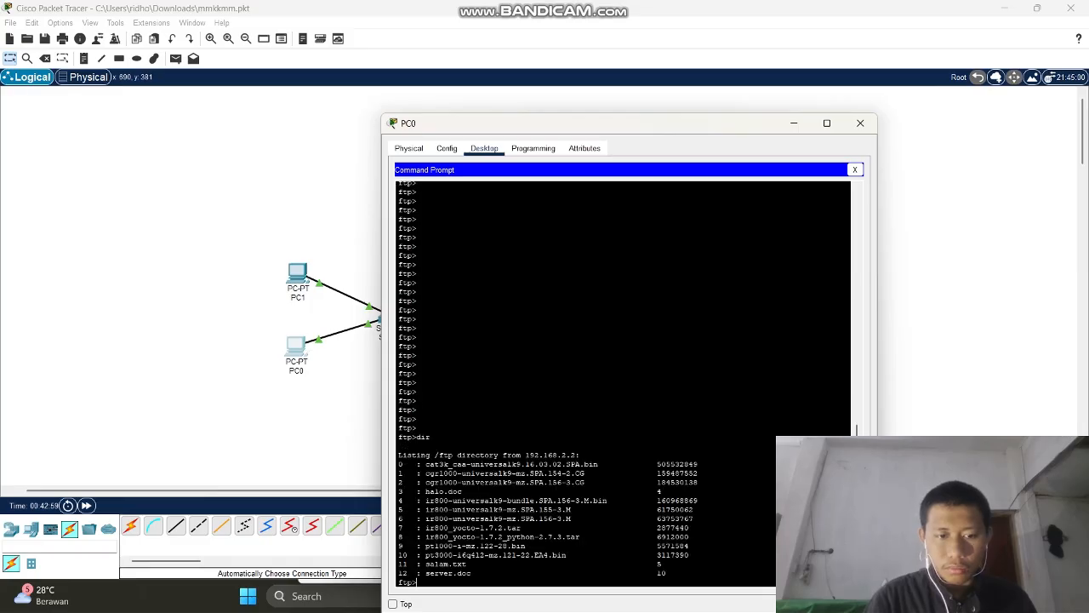
left_click_drag(426, 565, 485, 564)
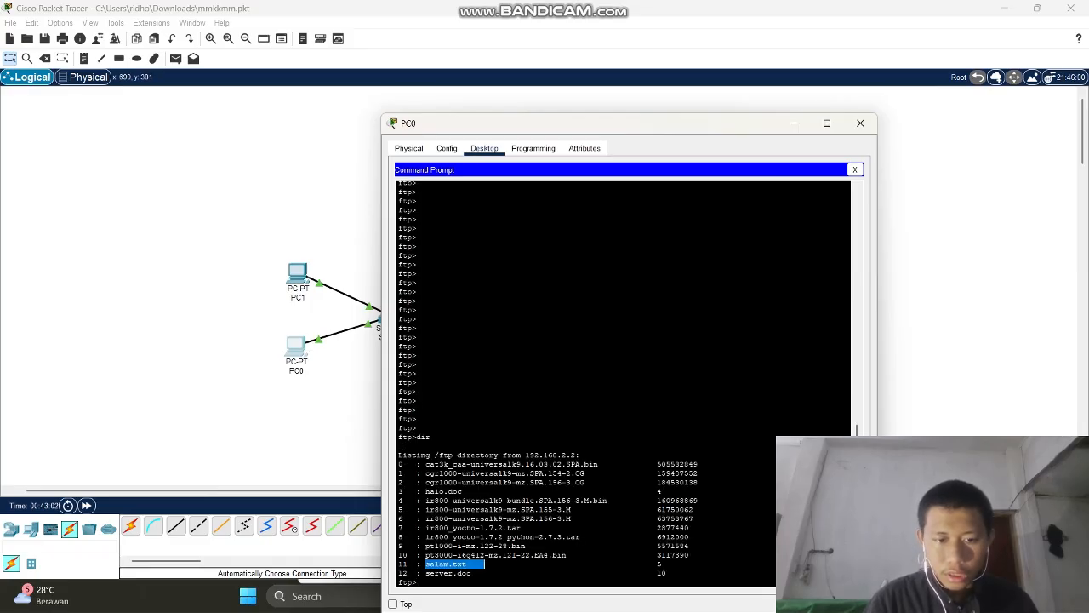
left_click(485, 565)
Download salam.txt to PC0 with get salam.txt, check its TFTP file list, and close PC0
type("get ")
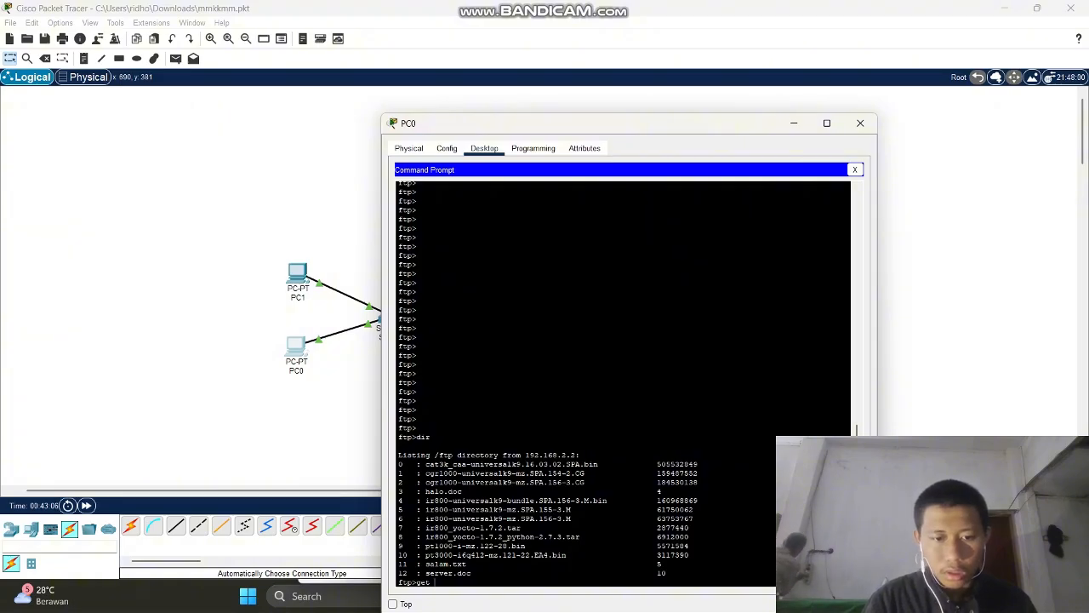
type("salam")
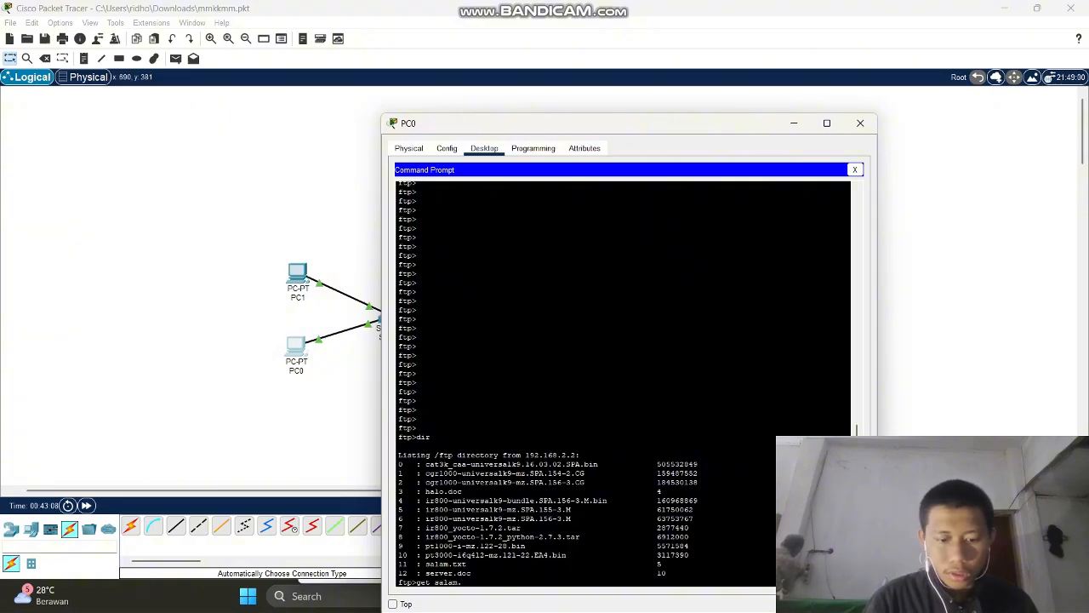
type(".t")
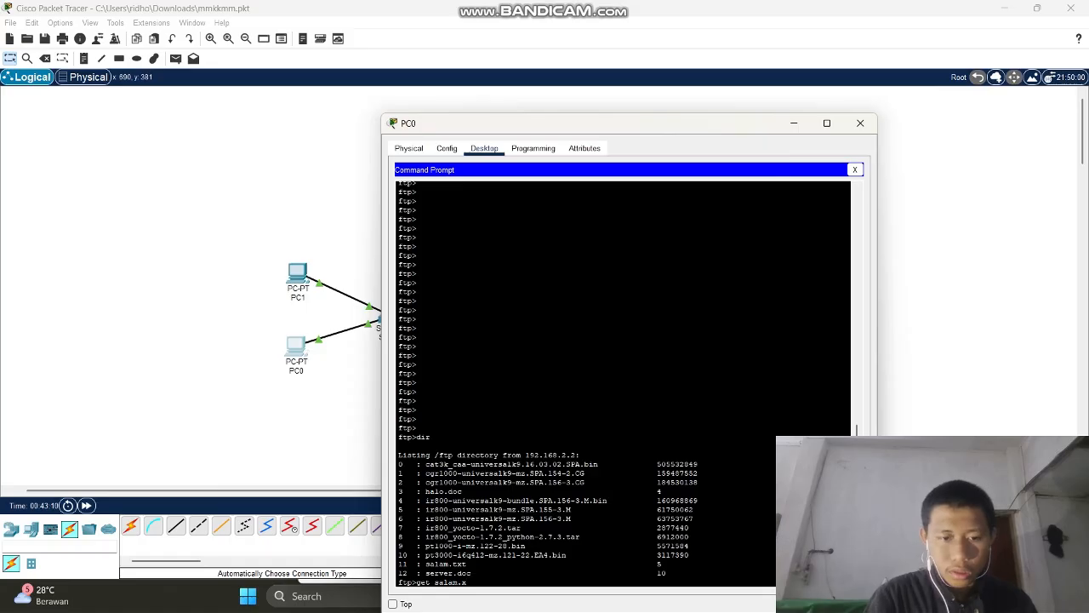
type("xt")
key("Return")
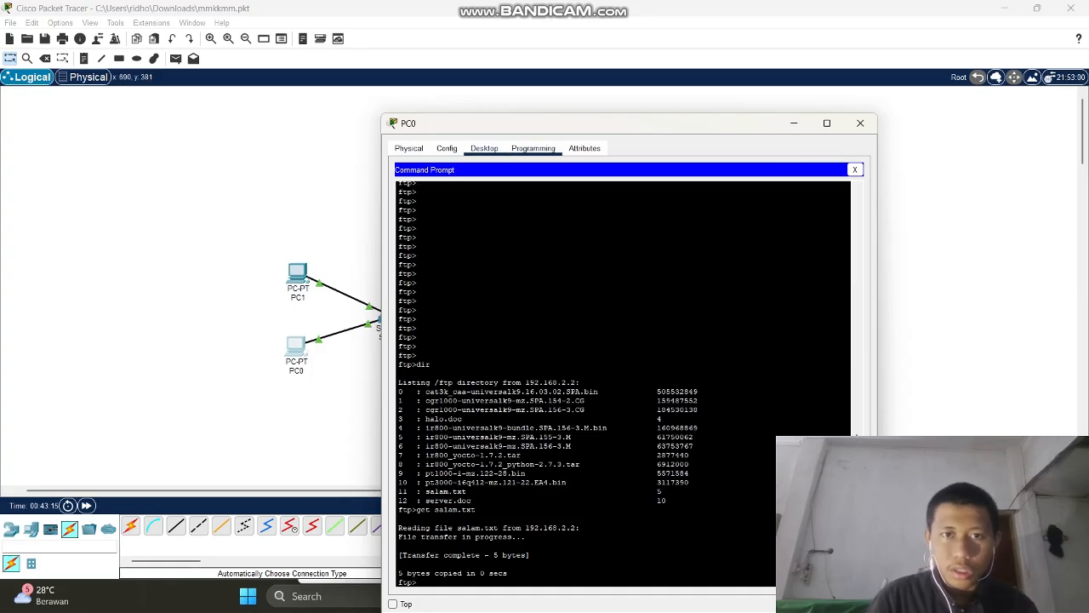
left_click(533, 148)
left_click(484, 148)
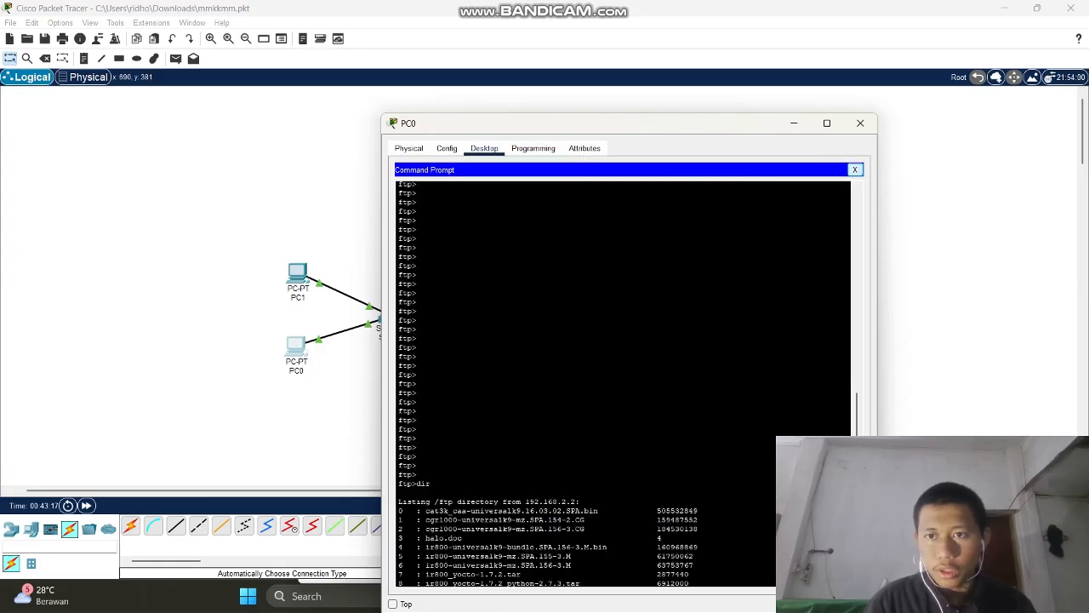
left_click(855, 170)
left_click(627, 499)
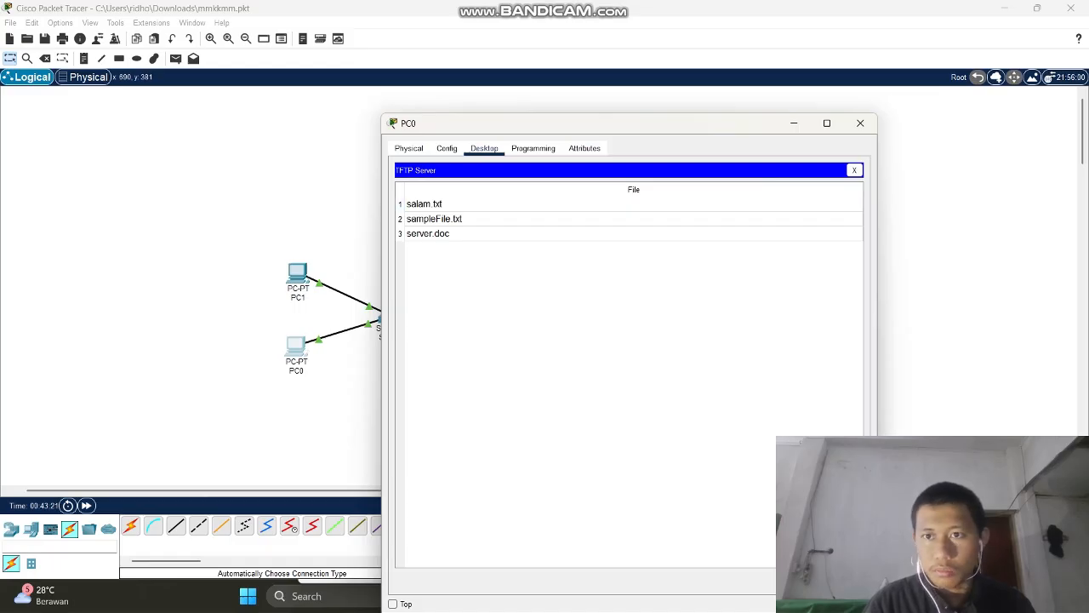
left_click(860, 122)
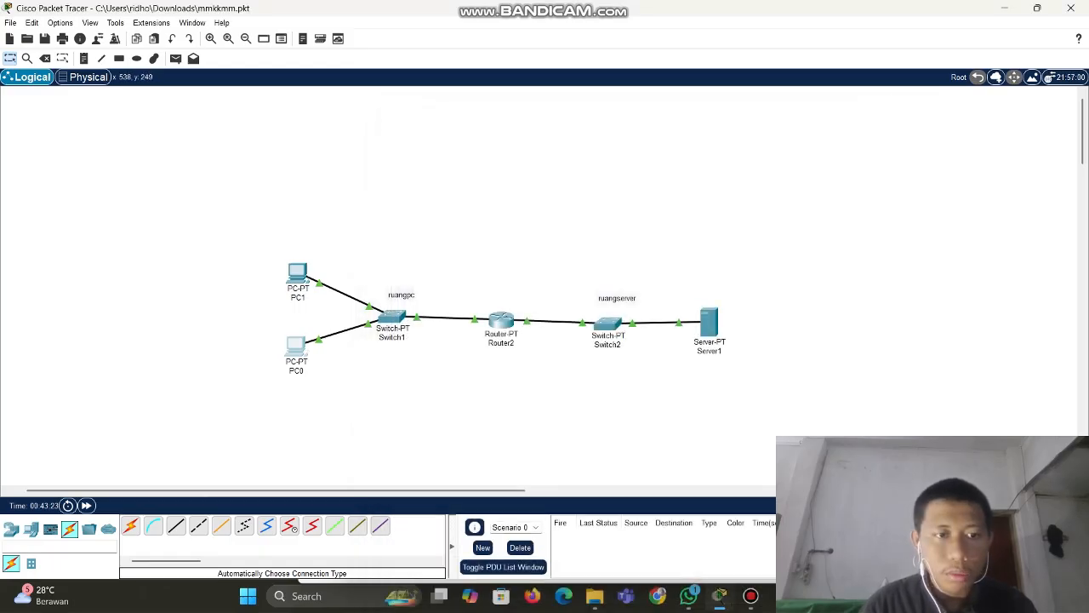
Select the whole topology, from PC0 and PC2 through Switch1, Router2 and Switch2 to Server1
left_click_drag(274, 221, 728, 400)
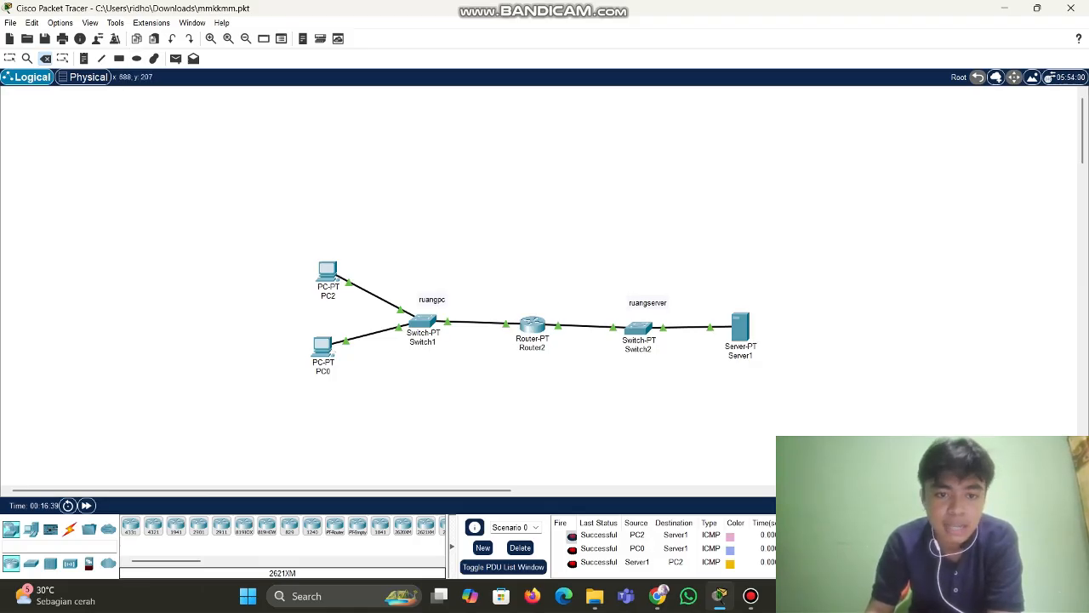
Draw green filled rectangles around PC2 and PC0
left_click(119, 58)
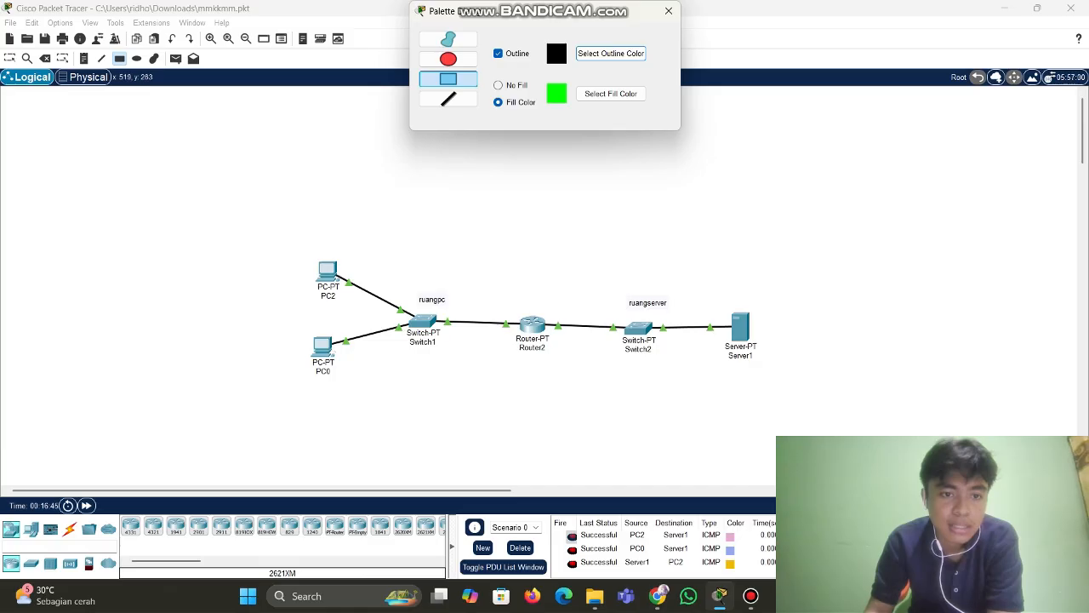
left_click_drag(294, 235, 366, 306)
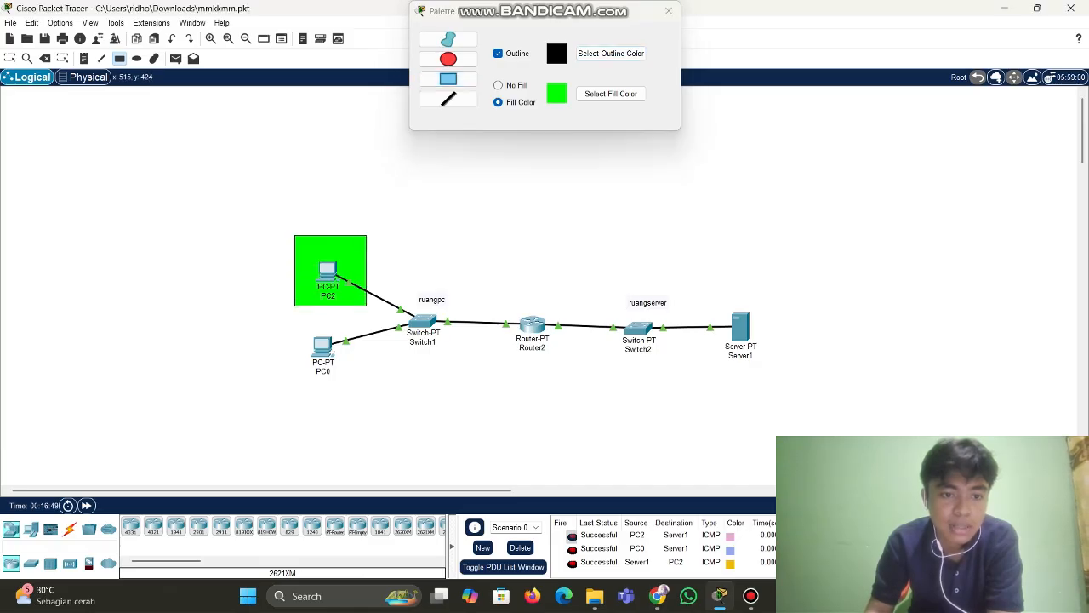
mouse_move(292, 326)
left_mouse_down()
mouse_move(370, 366)
mouse_move(362, 387)
left_mouse_up()
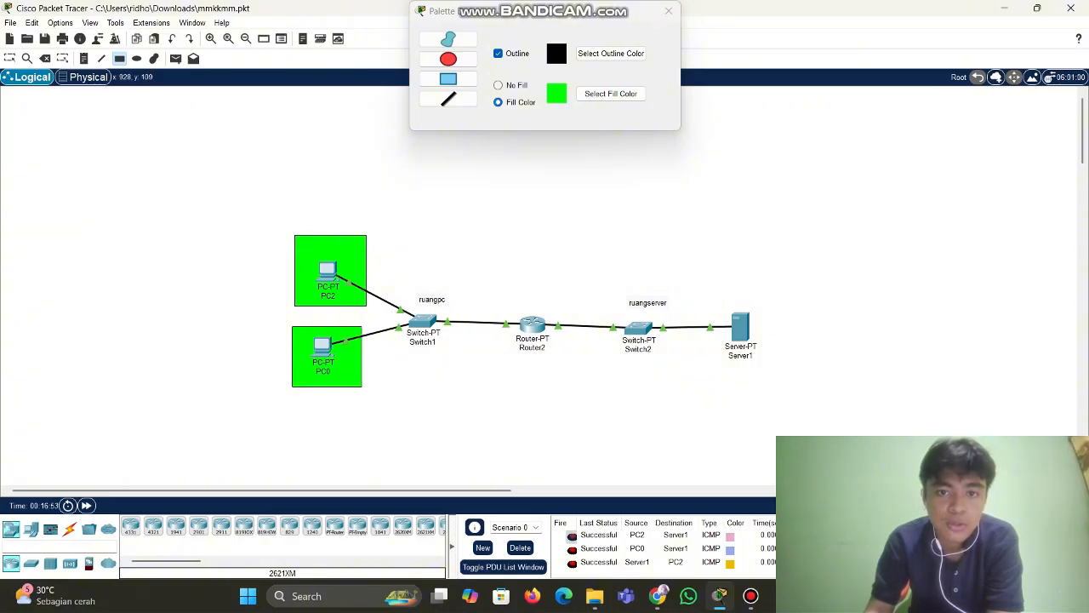
Change the fill colour to pink and draw a pink rectangle around Server1
left_click(448, 79)
left_click(610, 94)
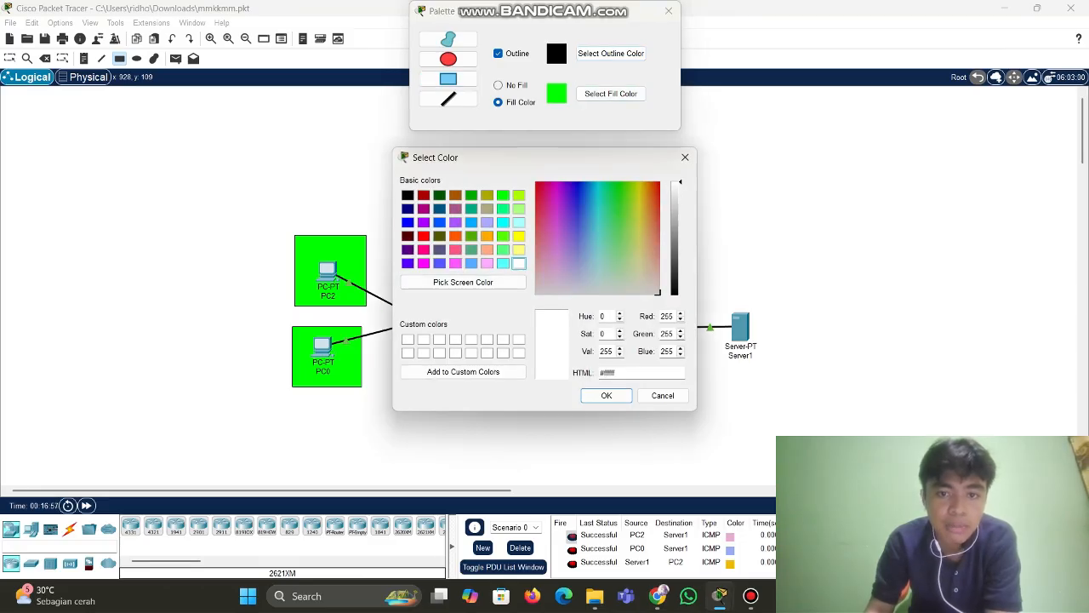
left_click(554, 256)
left_click(605, 393)
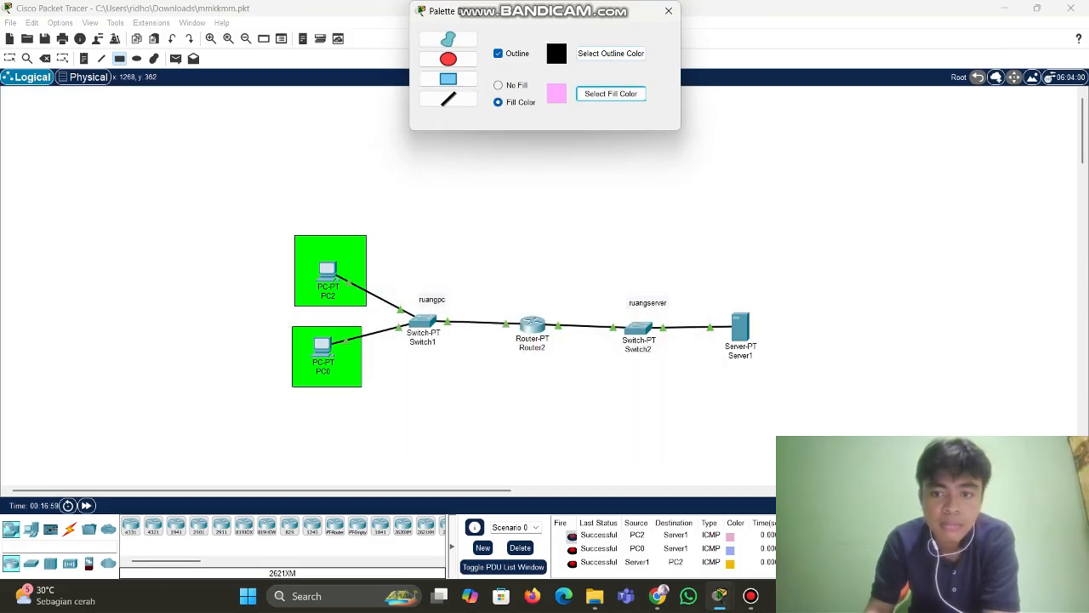
left_click_drag(704, 279, 775, 379)
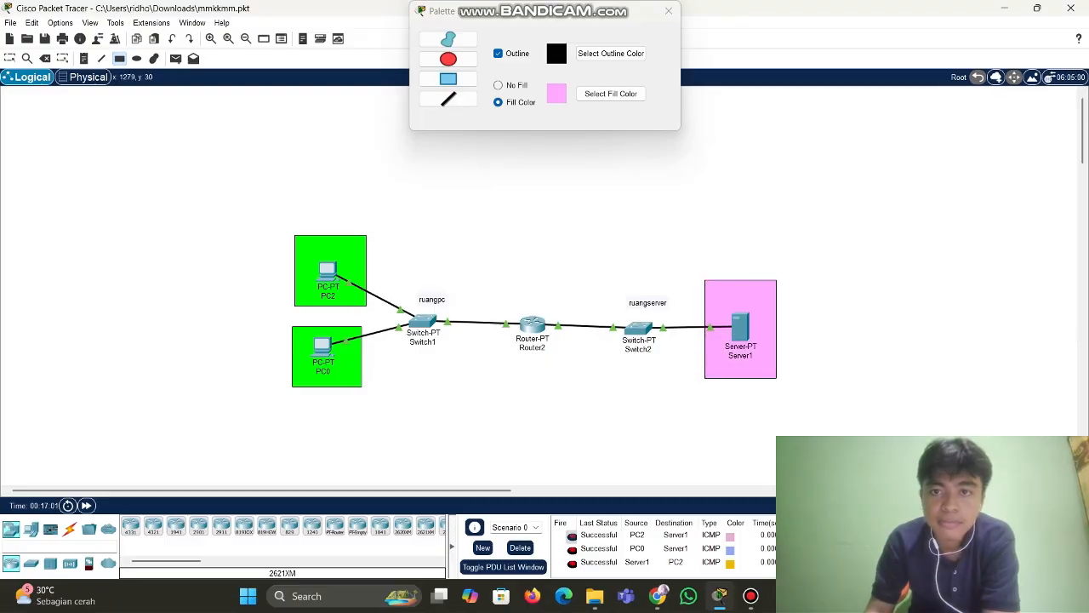
left_click(669, 11)
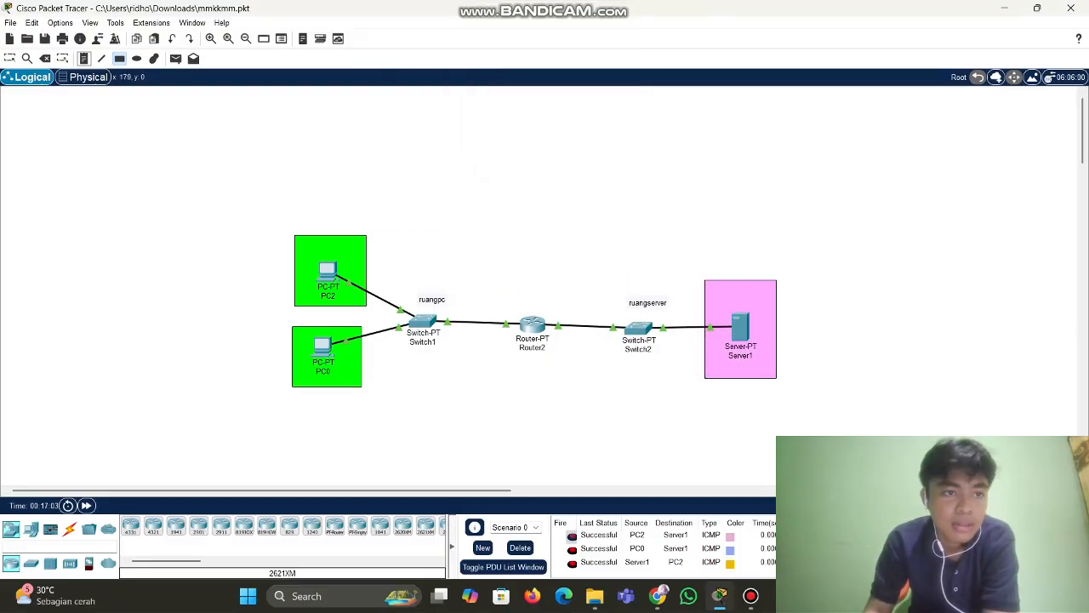
left_click(83, 59)
Add notes 'client' above PC2, 'client 2' below PC0, and 'server' above Server1
left_click(305, 221)
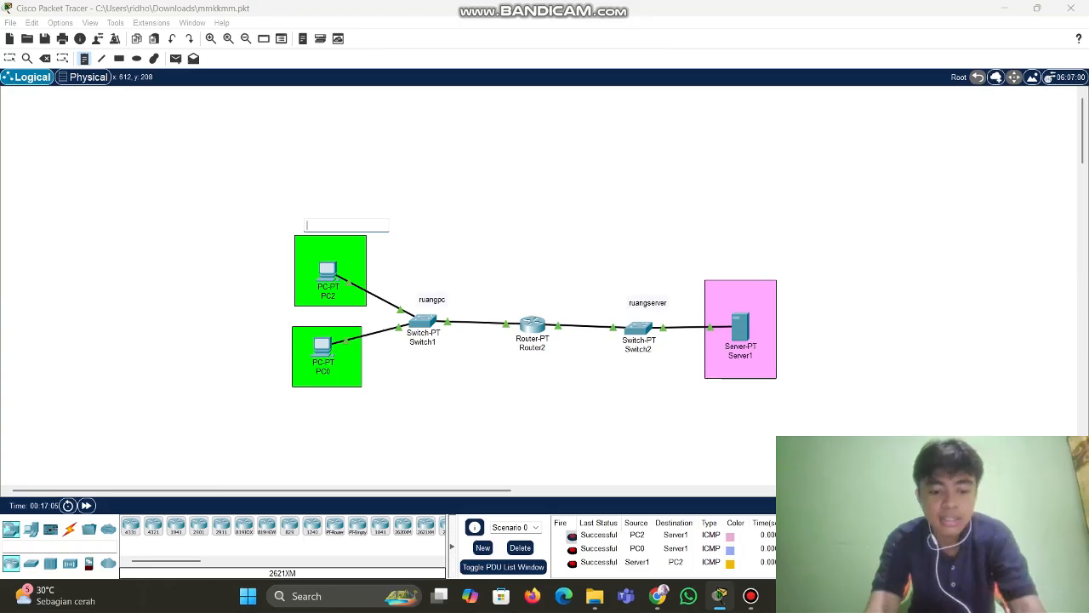
type("client 1")
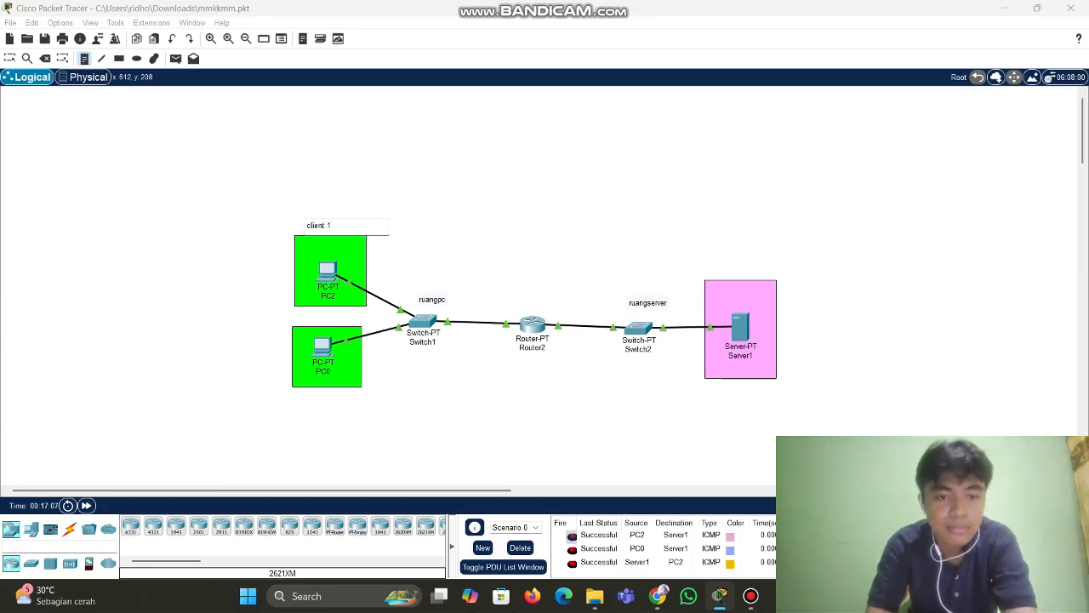
left_click(307, 398)
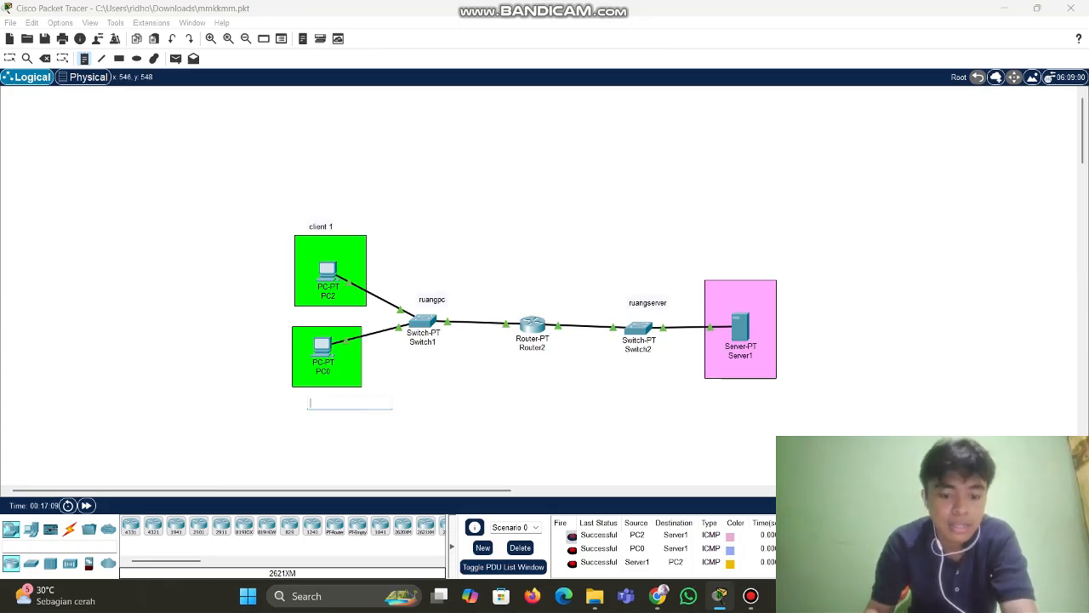
type("client 2")
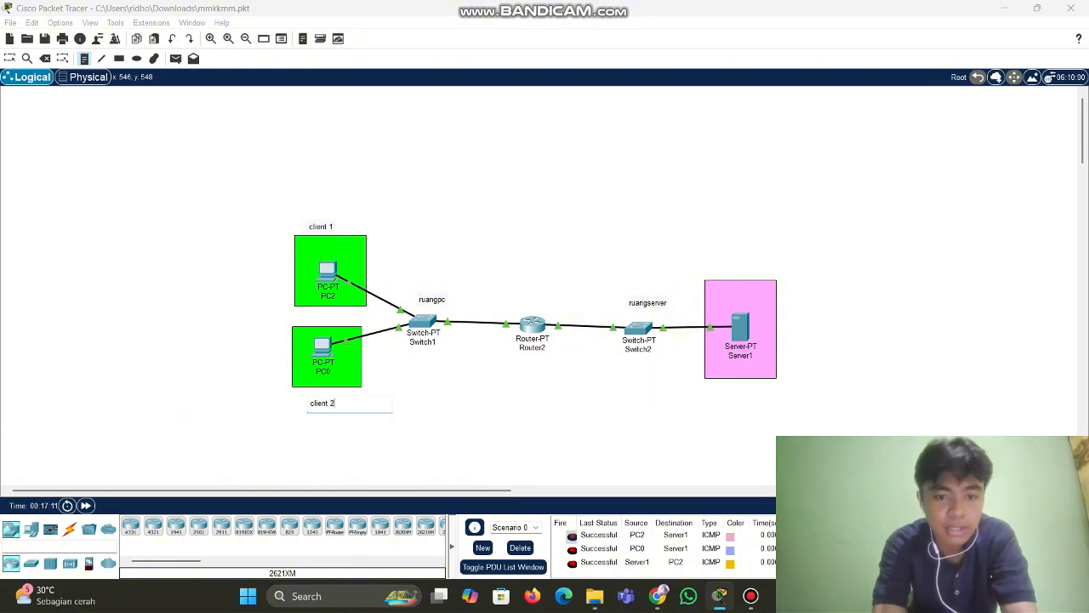
left_click(719, 266)
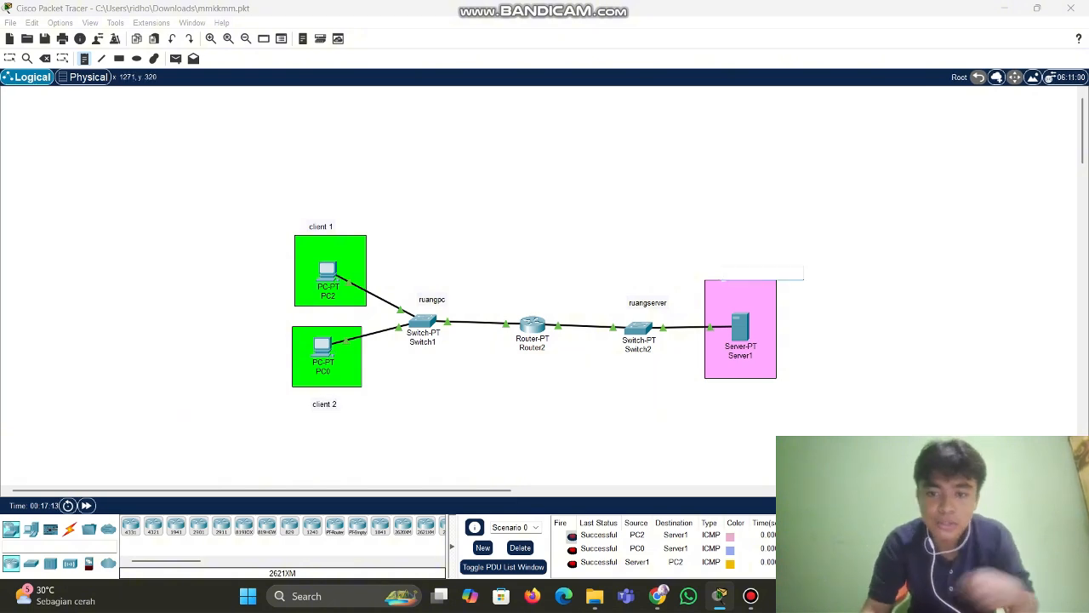
type("server")
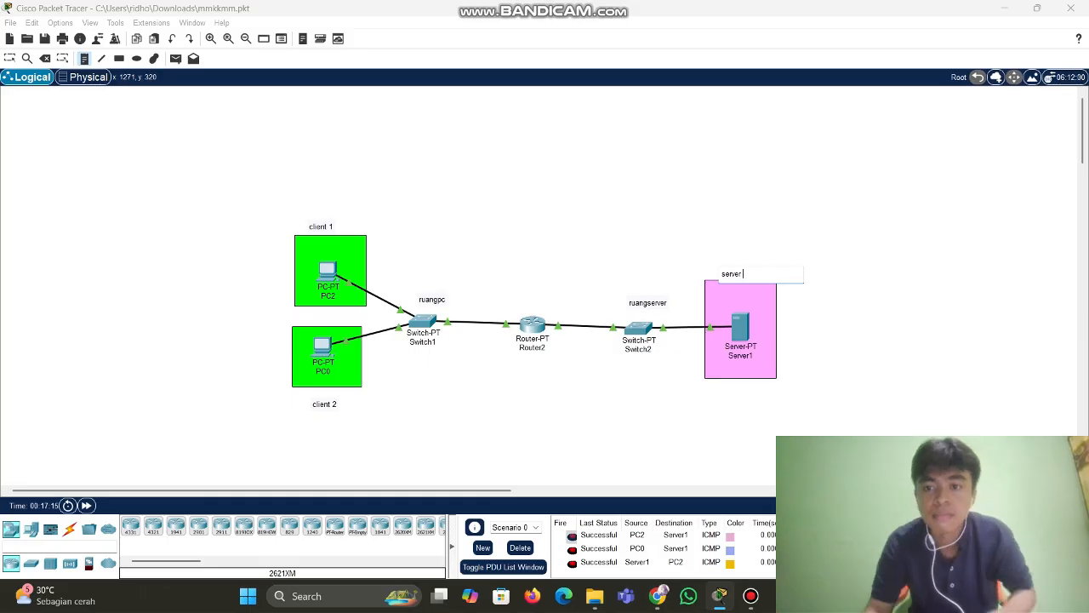
left_click(911, 355)
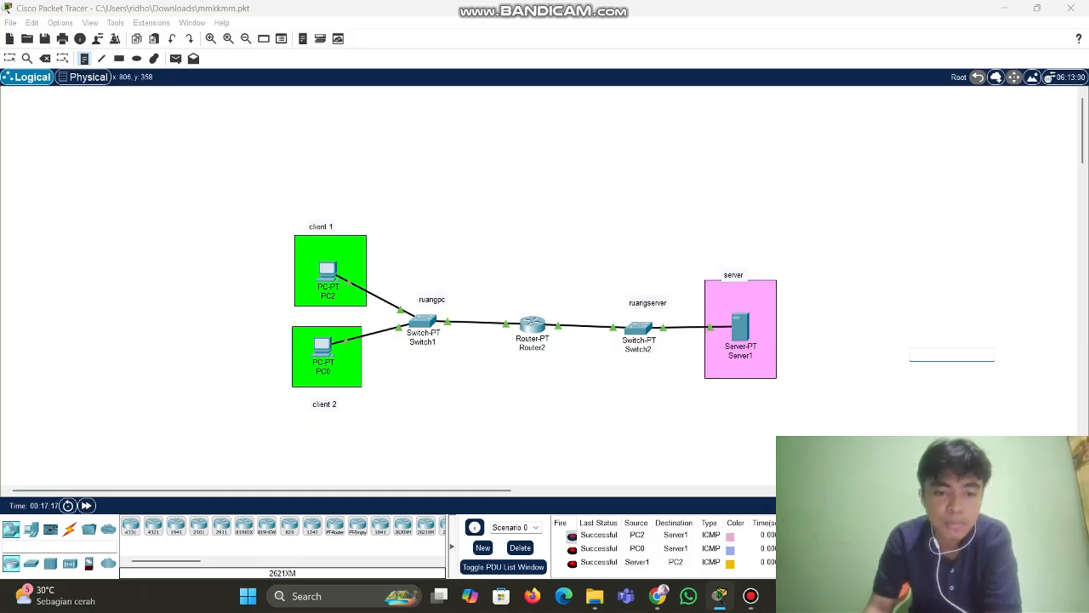
Clear the old PDUs, then send simple pings from PC2 and PC0 to Server1
left_click(520, 548)
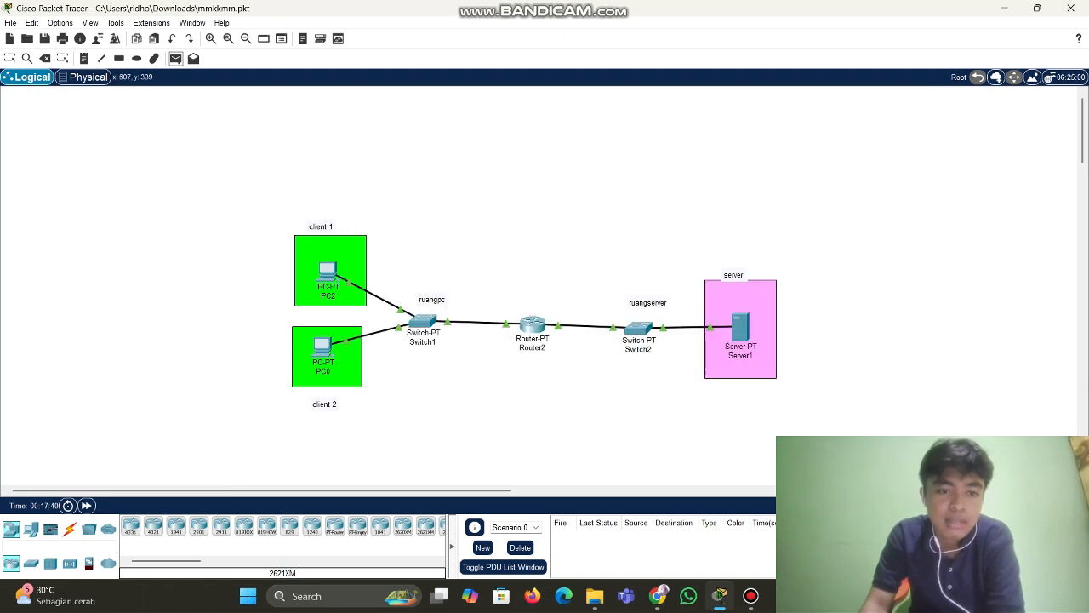
left_click(329, 270)
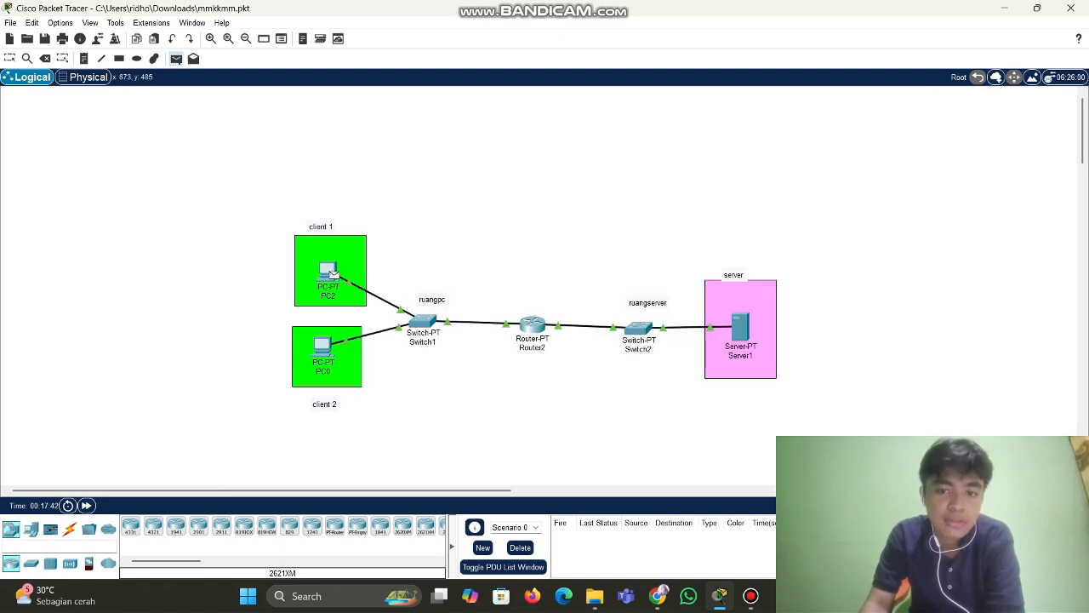
left_click(739, 328)
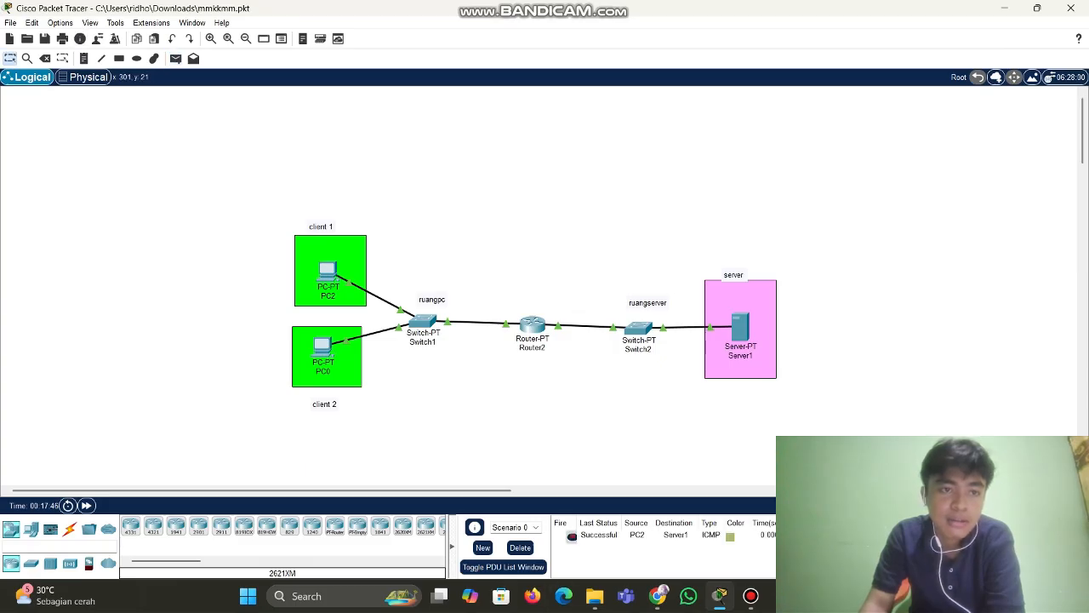
left_click(176, 58)
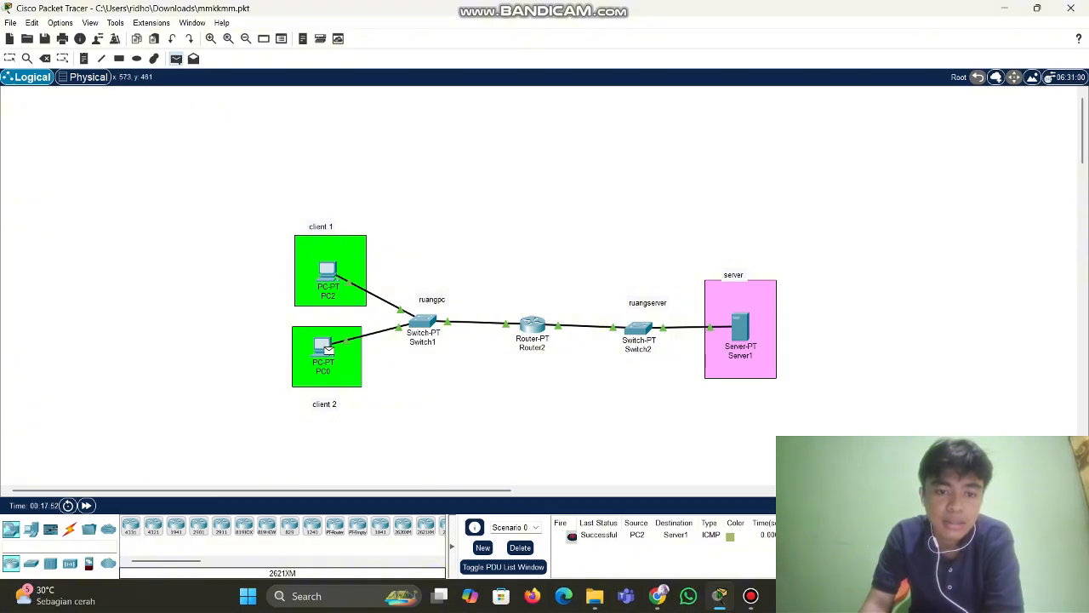
left_click(740, 327)
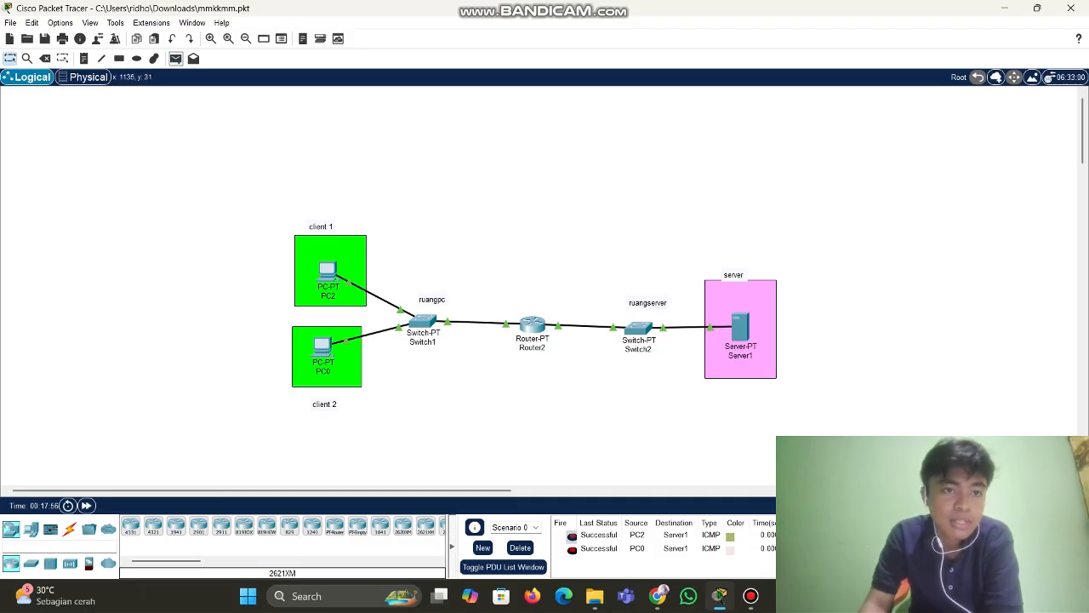
Ping PC2 and PC0 from Server1, then delete all PDUs from the list
left_click(176, 59)
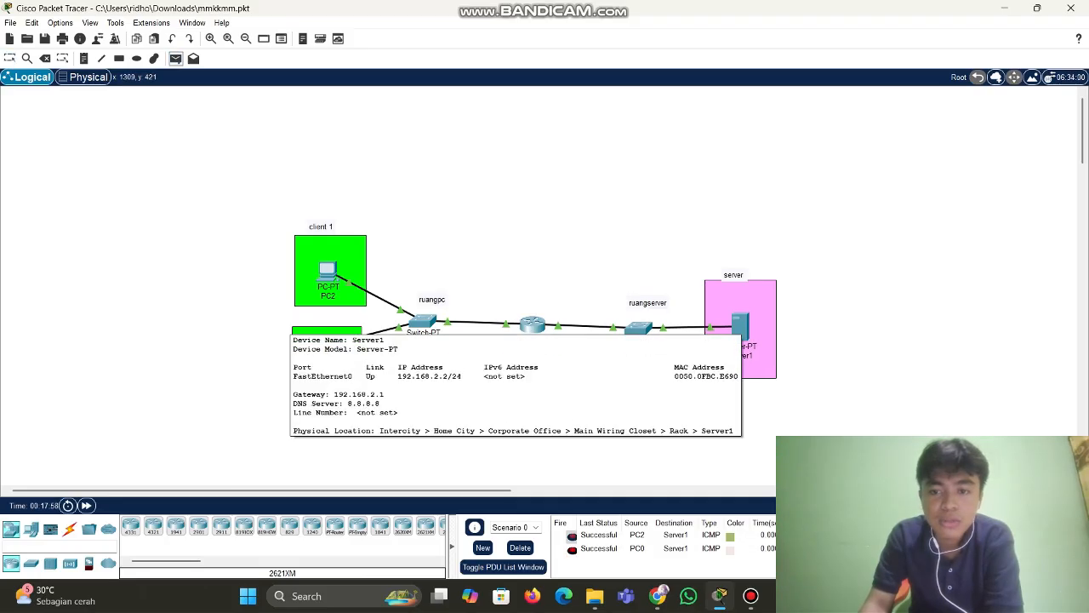
left_click(746, 331)
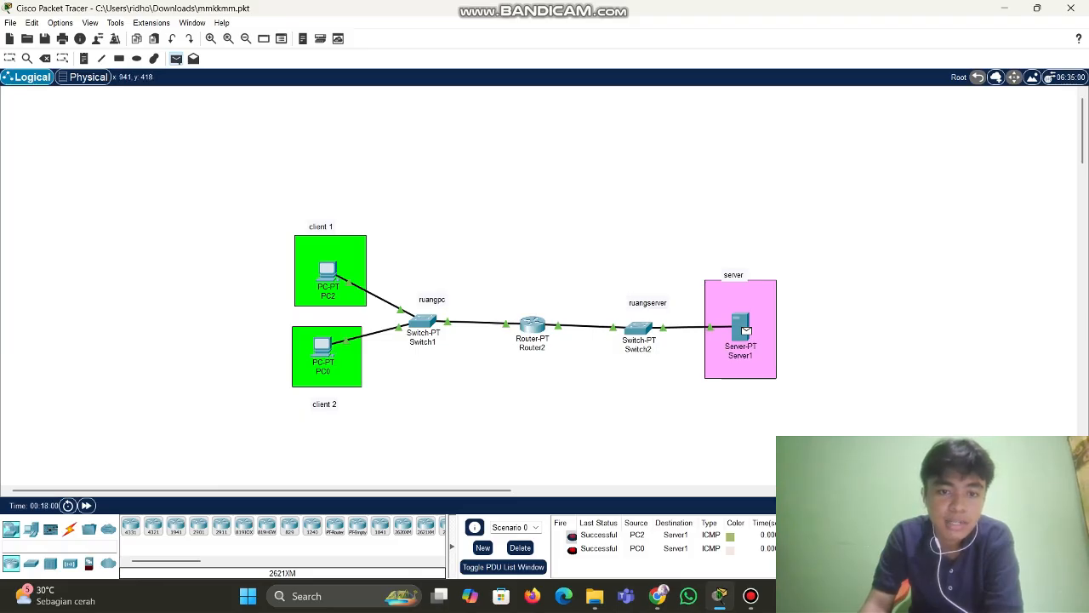
left_click(328, 271)
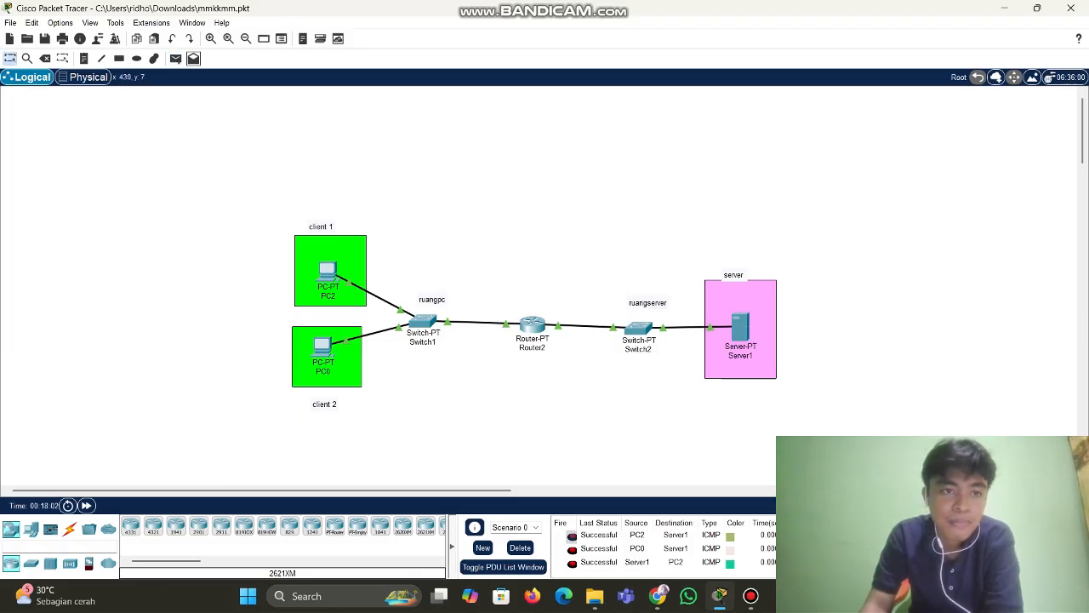
left_click(175, 58)
left_click(742, 332)
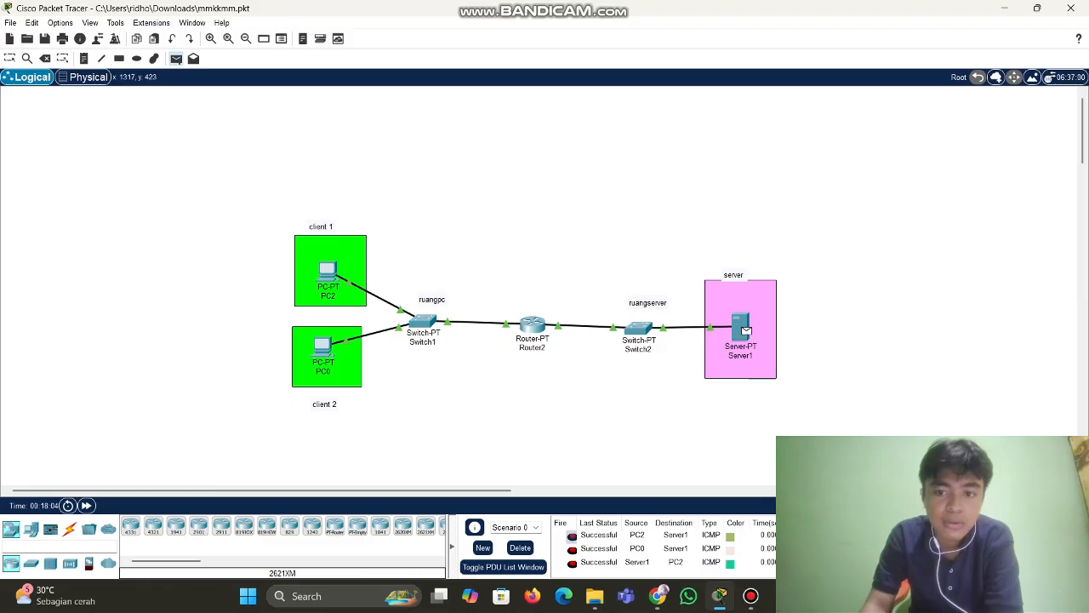
left_click(324, 349)
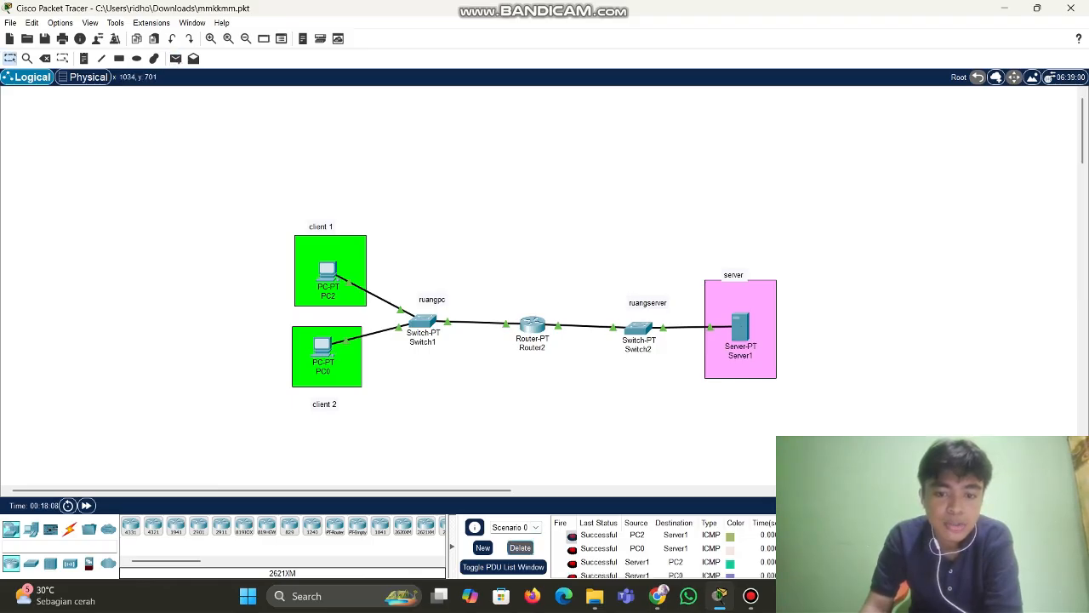
left_click(520, 547)
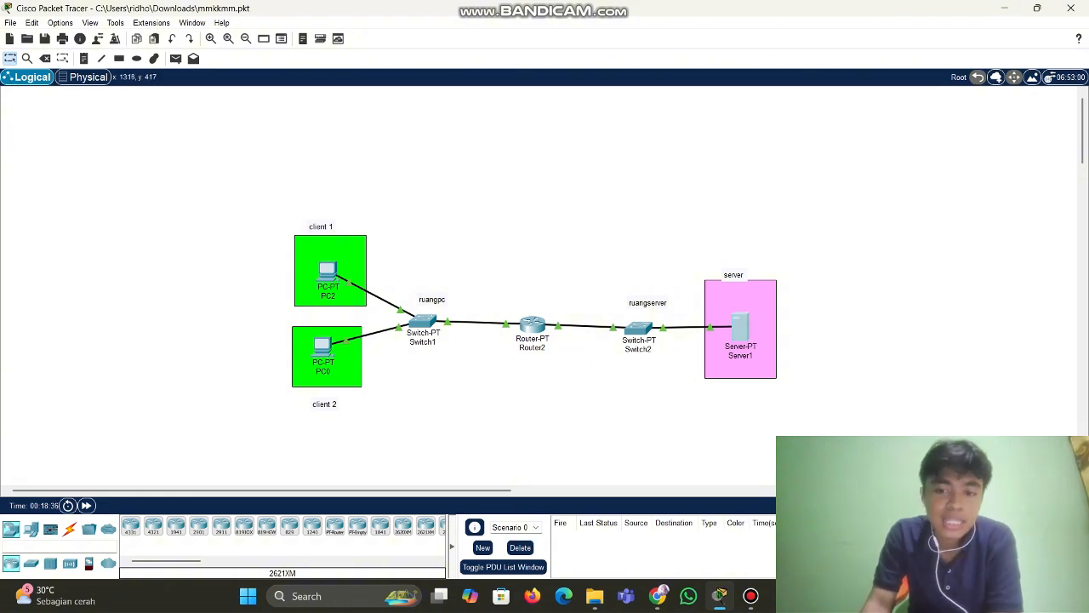
left_click(741, 328)
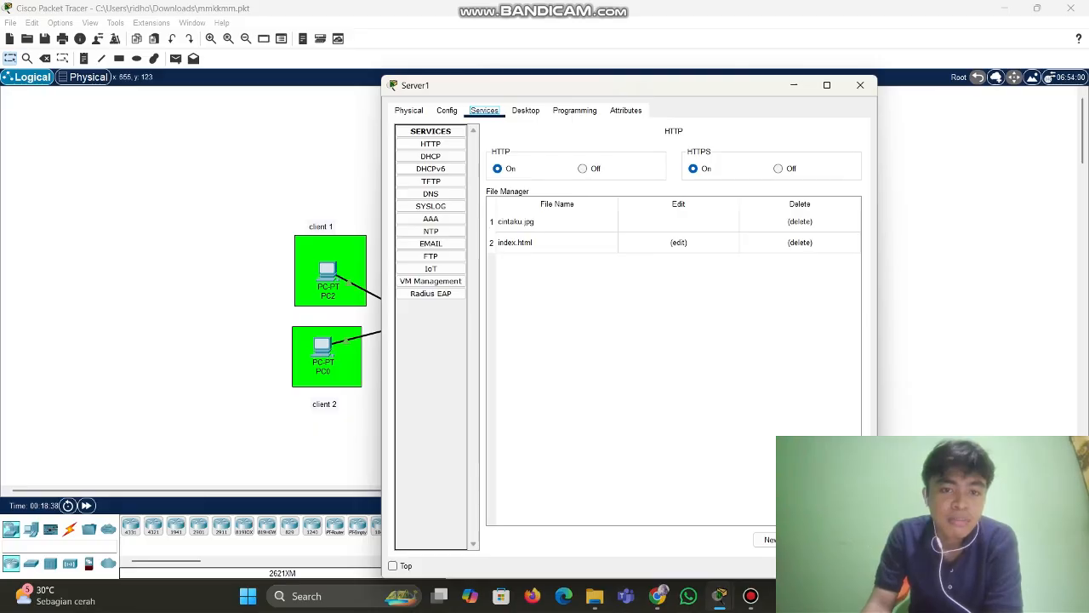
left_click(430, 144)
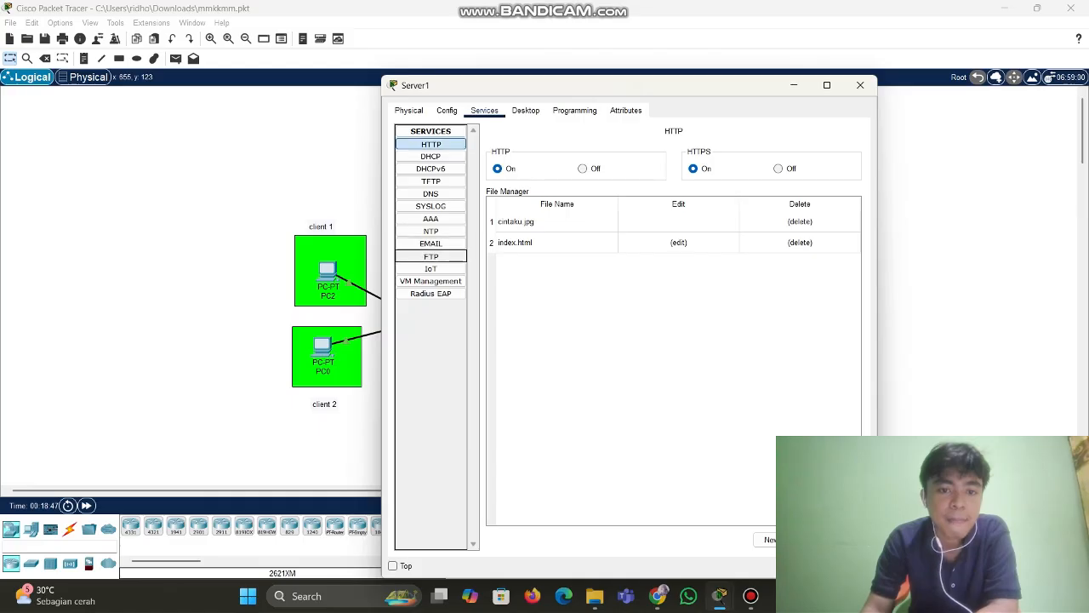
left_click(431, 256)
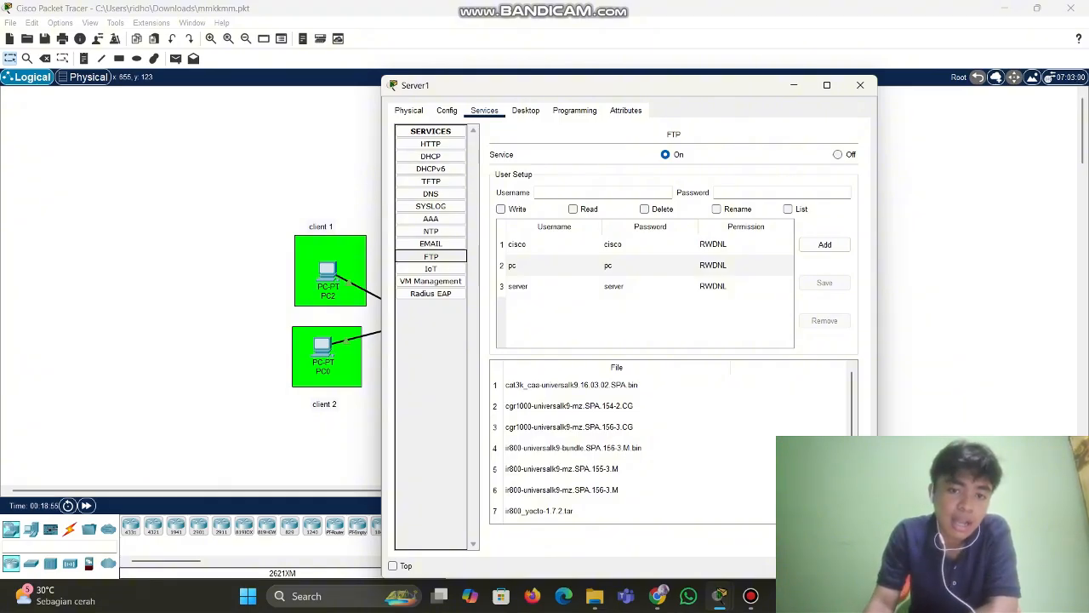
left_click(430, 244)
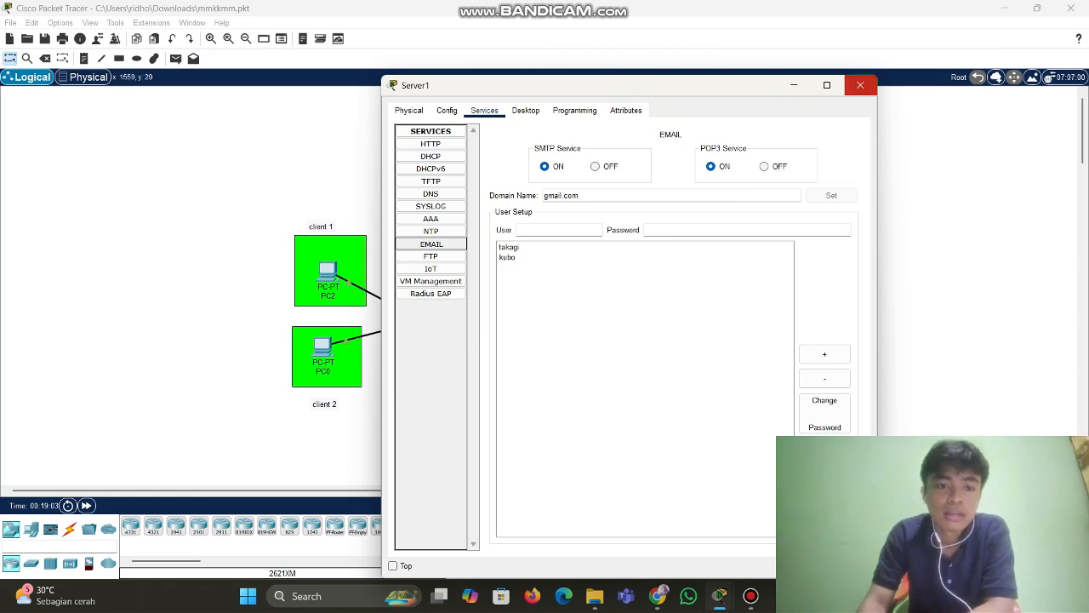
left_click(861, 85)
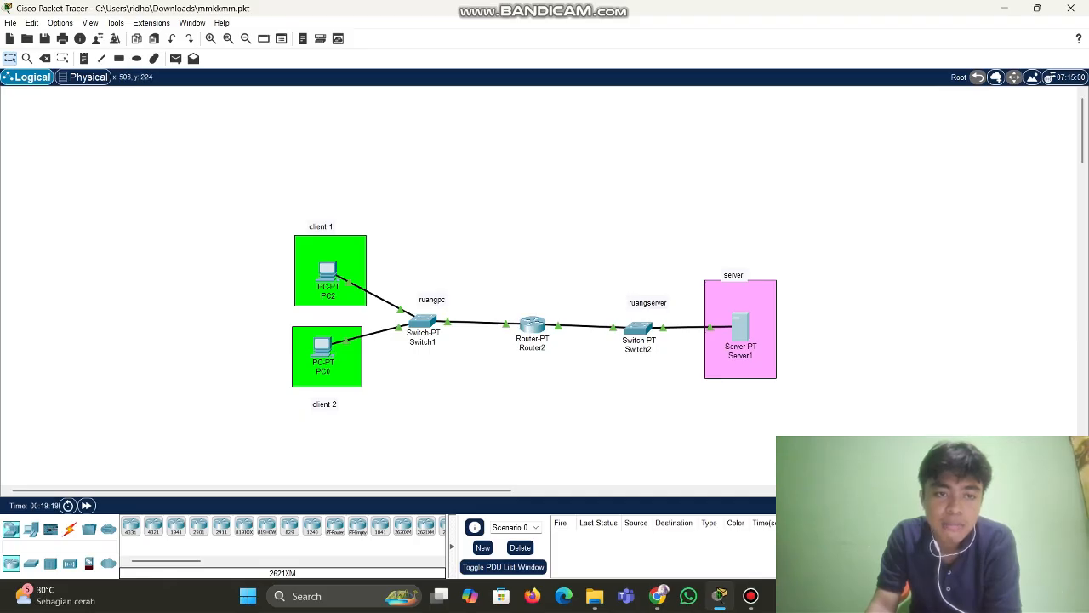
Send simple PDU pings from PC2 to Server1 and from Server1 to PC0
left_click(176, 58)
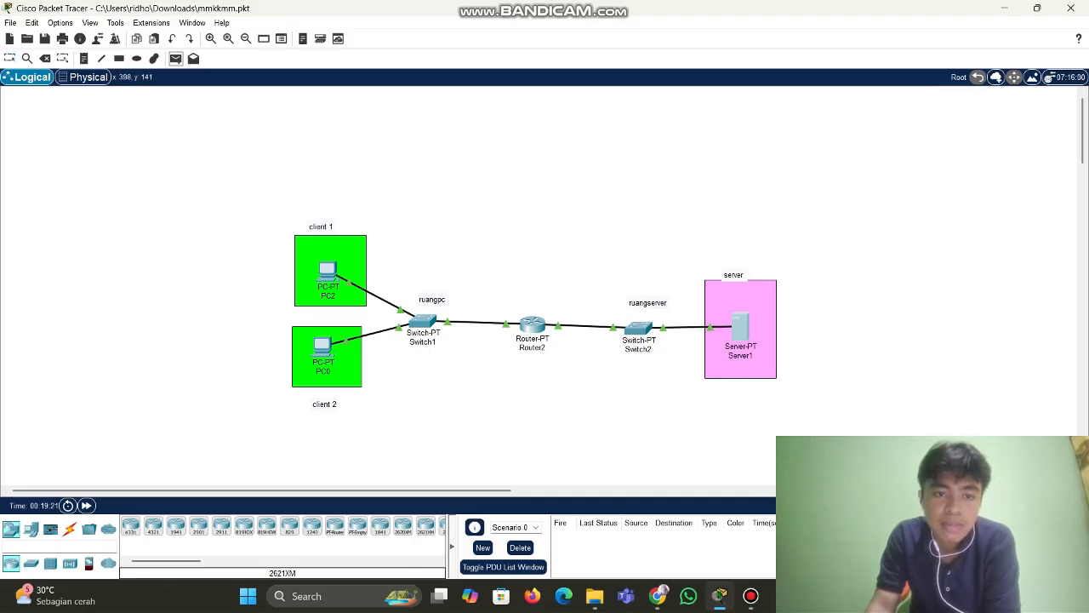
left_click(330, 272)
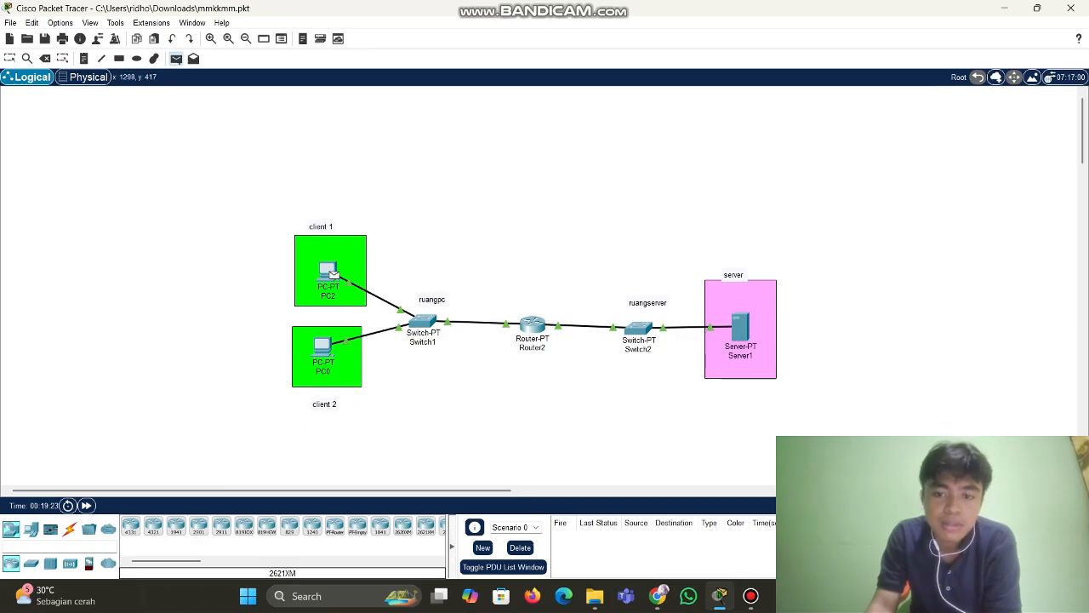
left_click(740, 328)
left_click(176, 59)
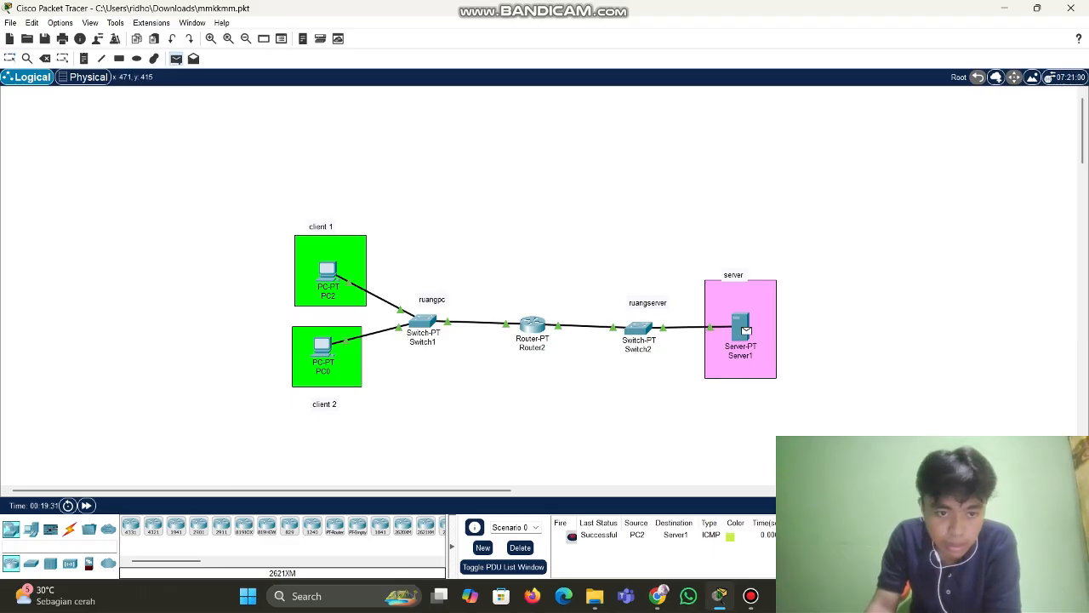
left_click(325, 348)
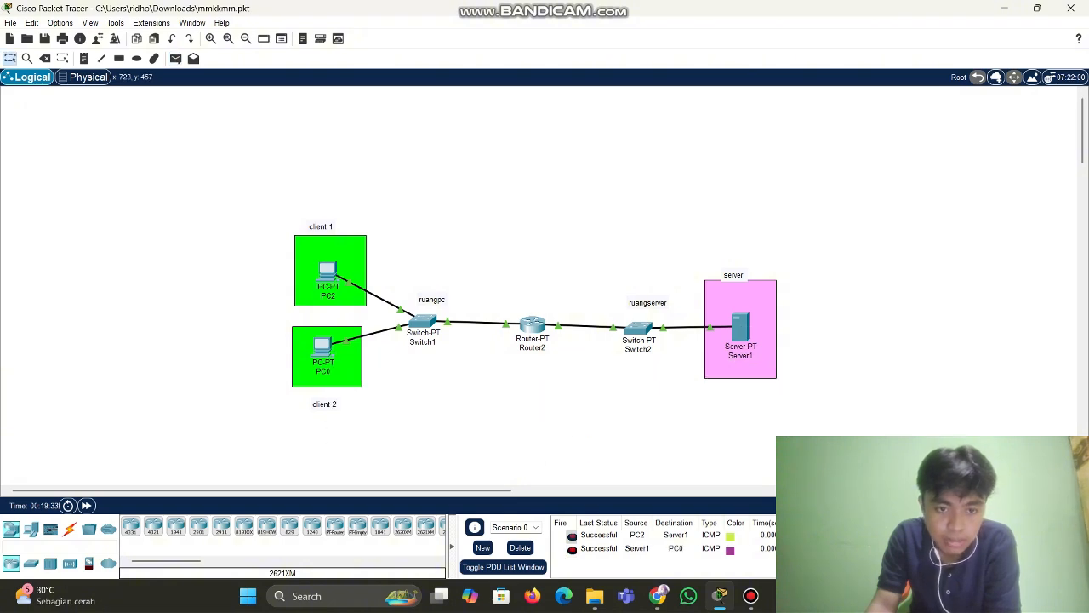